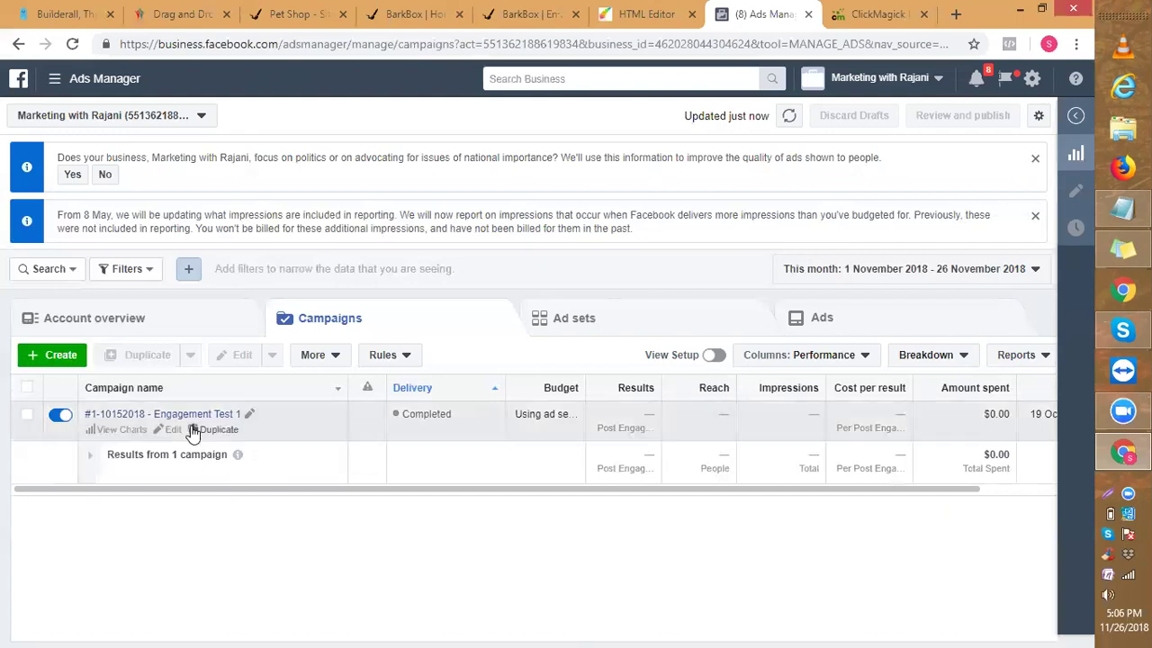
Start a new campaign with Lead Generation as its marketing objective.
click(60, 359)
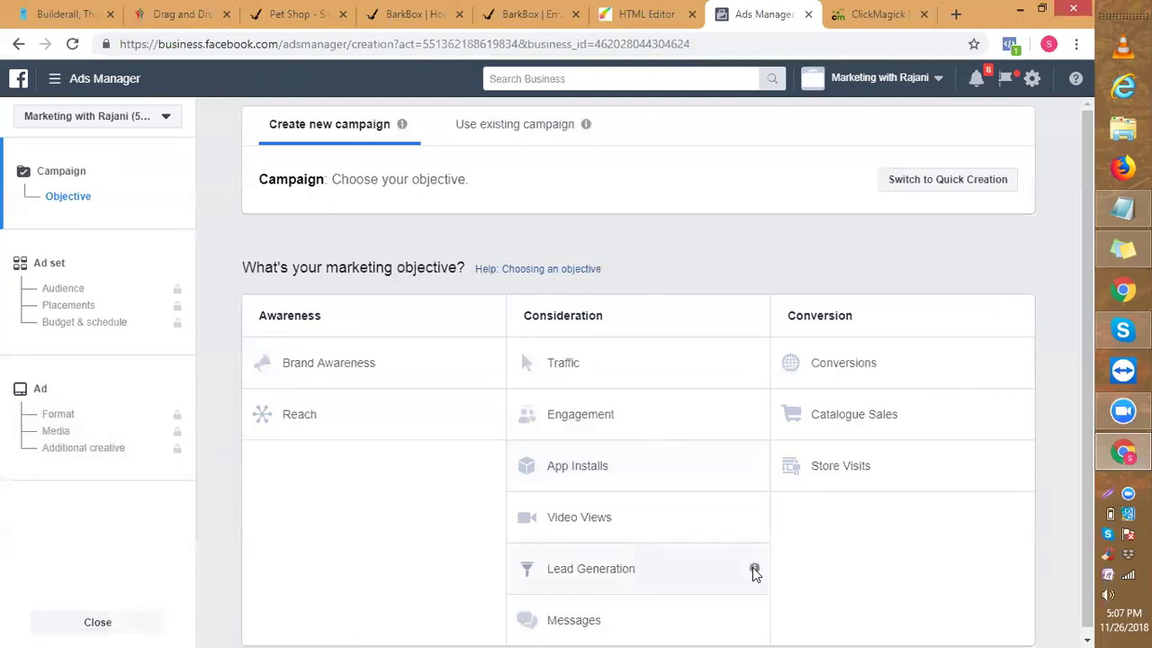
mouse_move(754, 573)
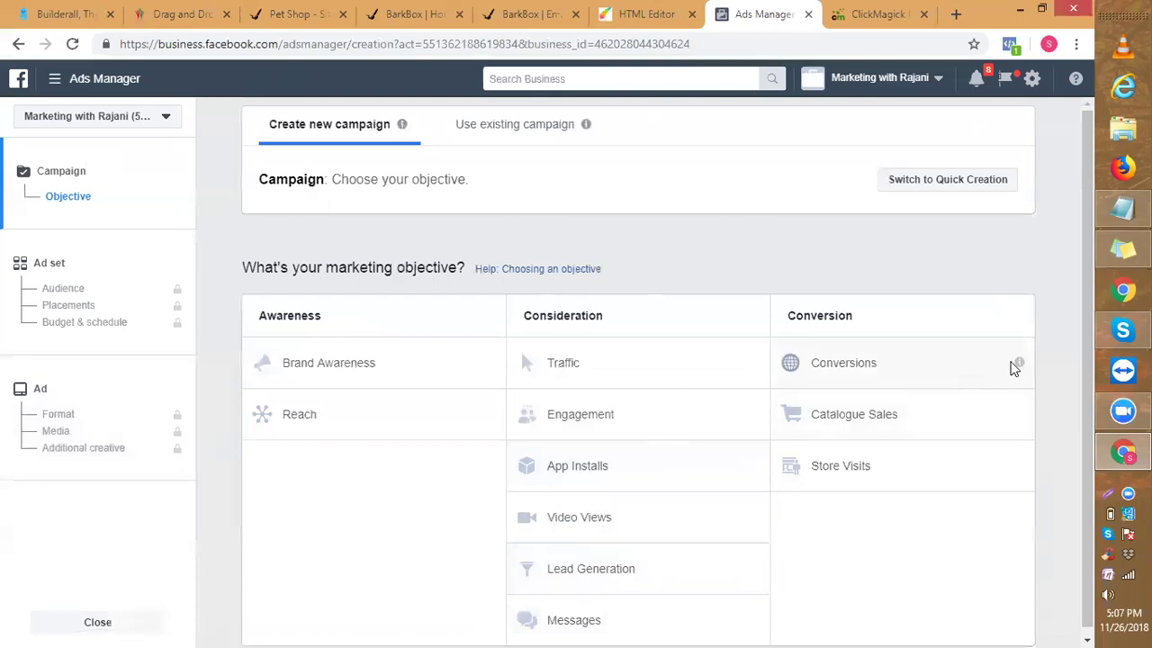
mouse_move(1018, 365)
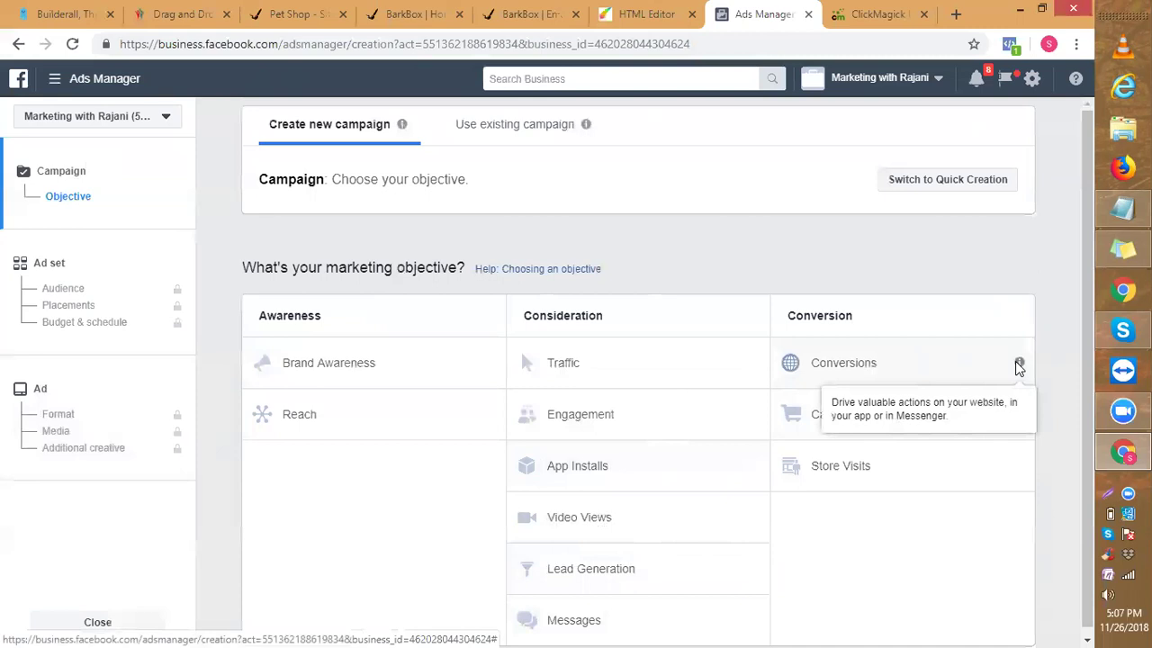
click(652, 580)
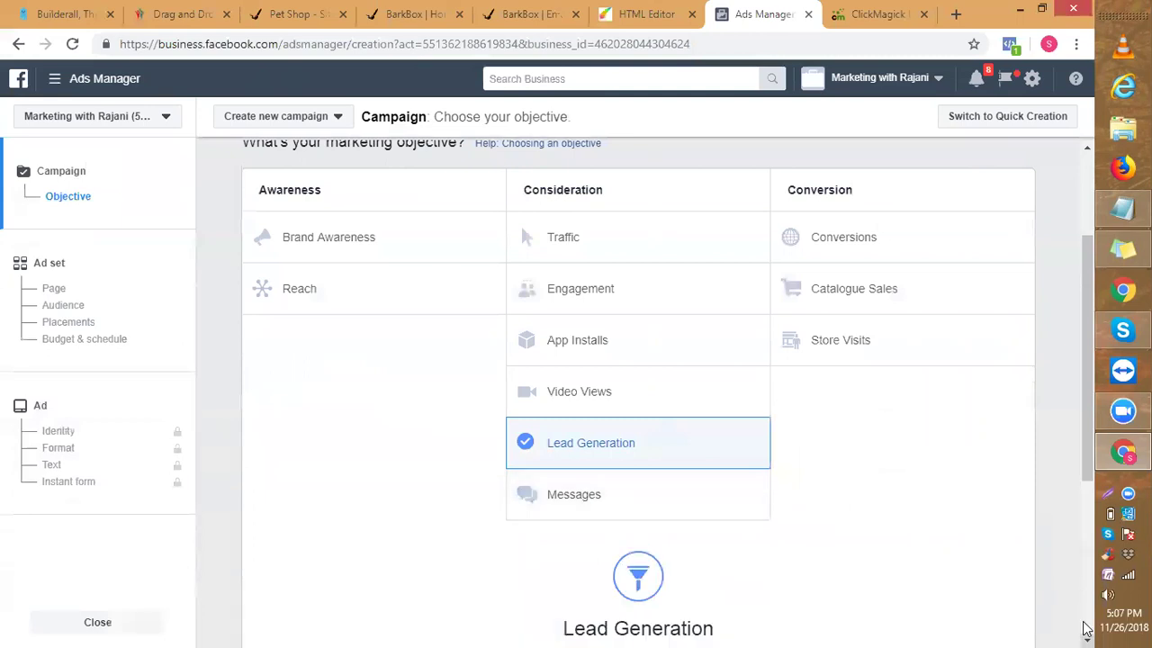
Name the campaign "Lead Generation - Bark Box #2" and continue to the ad set settings.
scroll(1086, 630, down, 3)
scroll(1087, 630, down, 2)
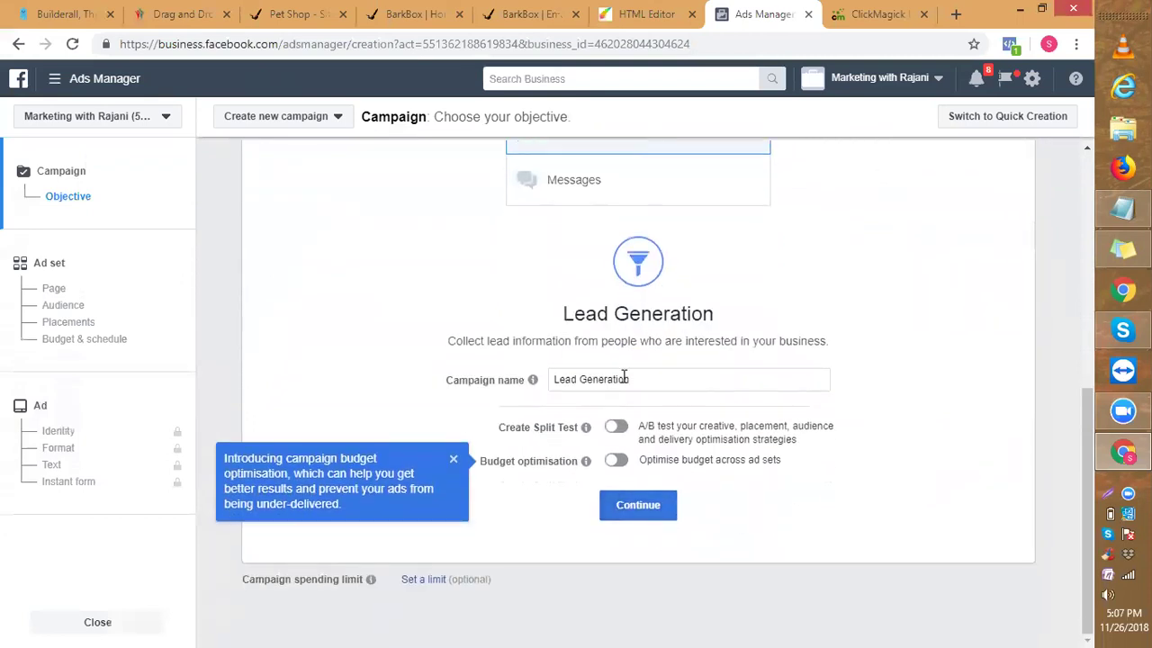
double_click(606, 379)
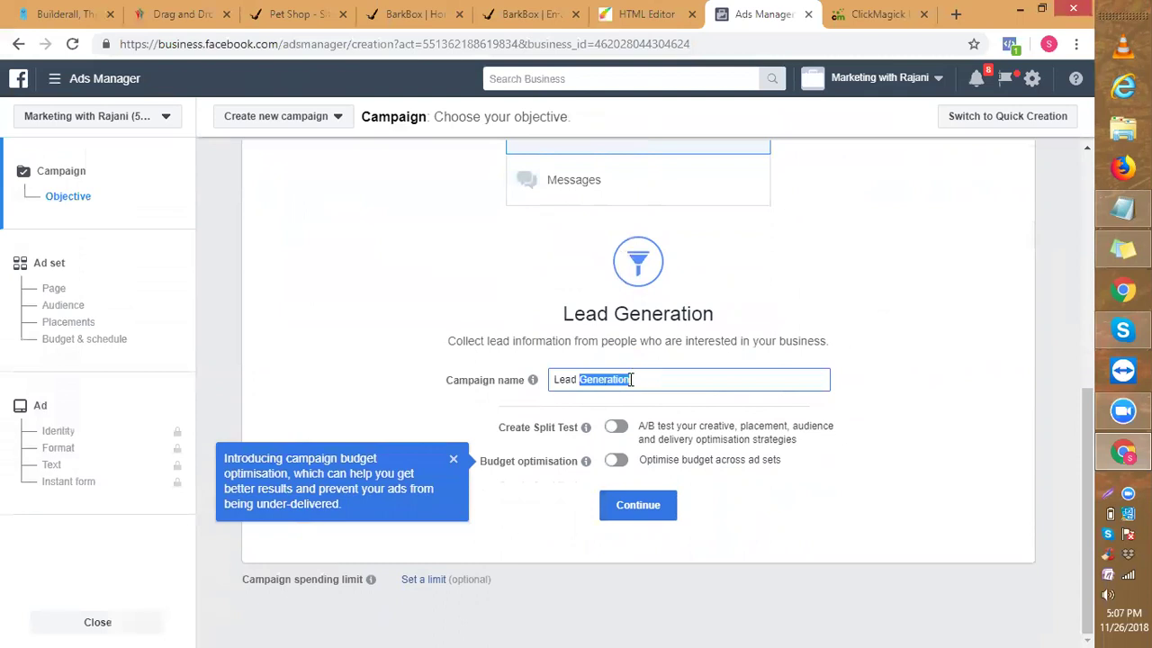
click(641, 379)
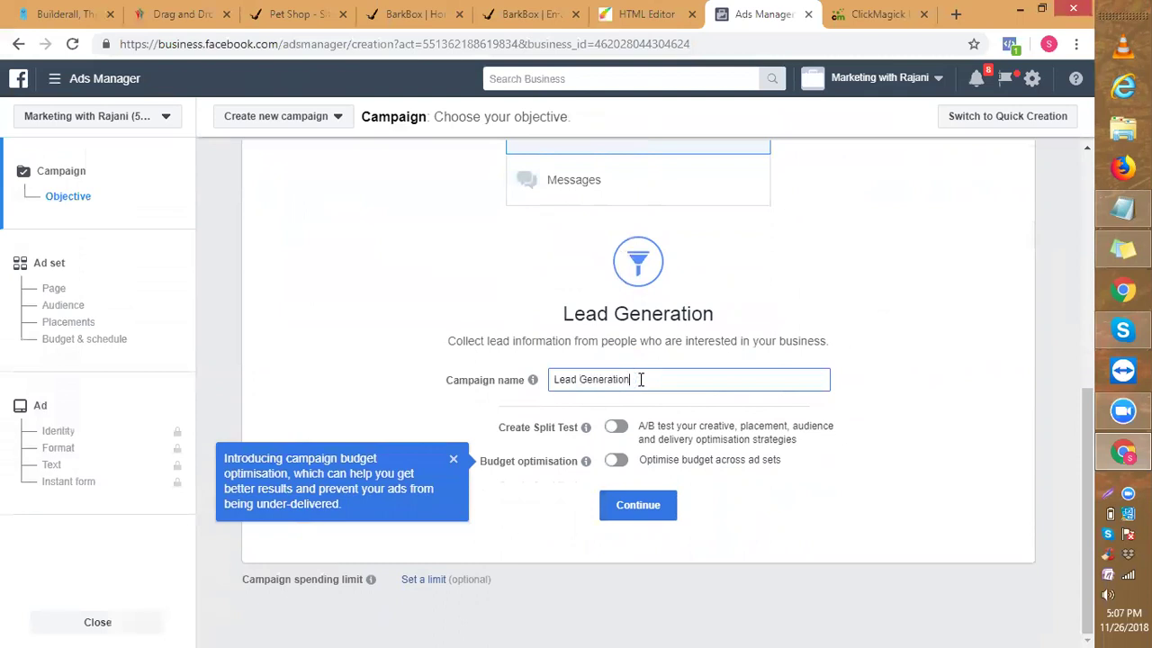
text(- Bark Box 2)
key(BackSpace)
text(#2)
click(638, 511)
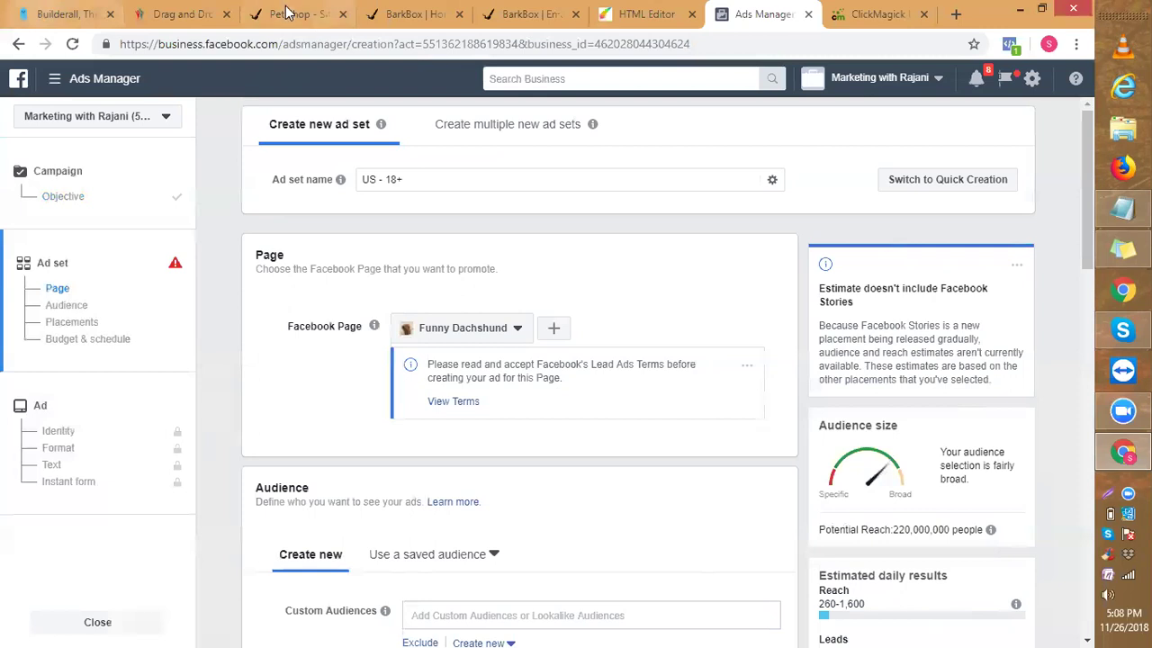
Rename the ad set as "US & CA - 25 - 65+ - 26/Nov".
click(429, 179)
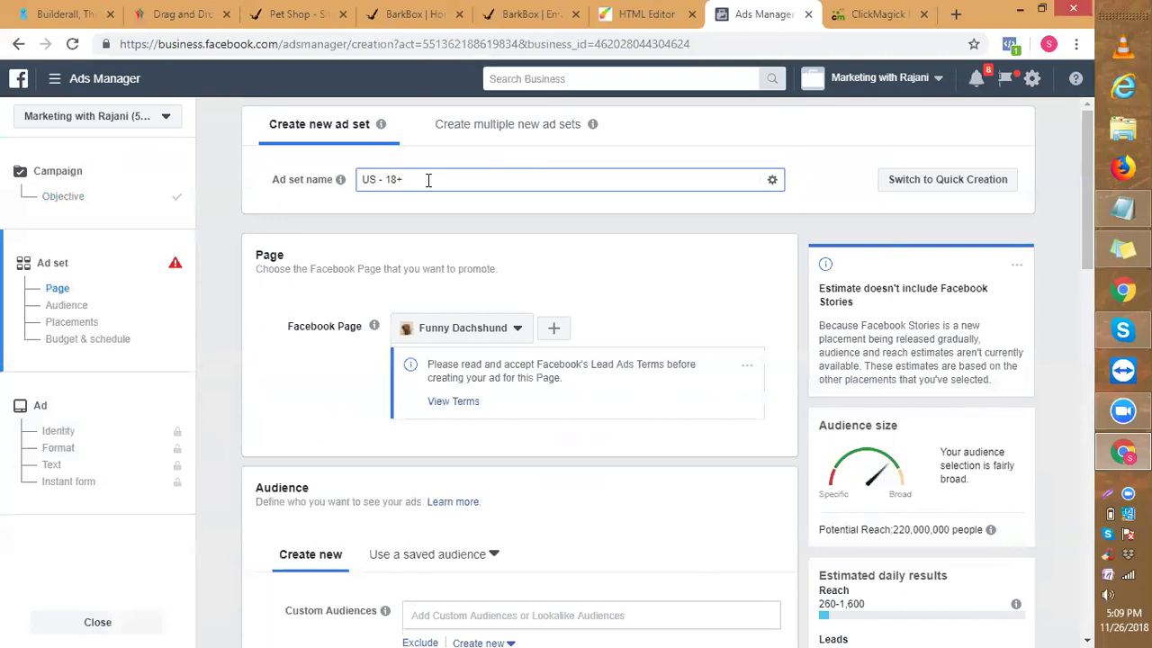
key(BackSpace)
text(- )
text(50)
text(-)
text(2)
text(0)
text(/Nov)
text(-)
text(&)
text( CA)
click(376, 179)
click(425, 179)
key(BackSpace)
key(BackSpace)
text(25)
click(442, 179)
key(BackSpace)
key(BackSpace)
text(65+)
Include the country Canada alongside the United States in the audience locations.
drag(1086, 225, 1076, 291)
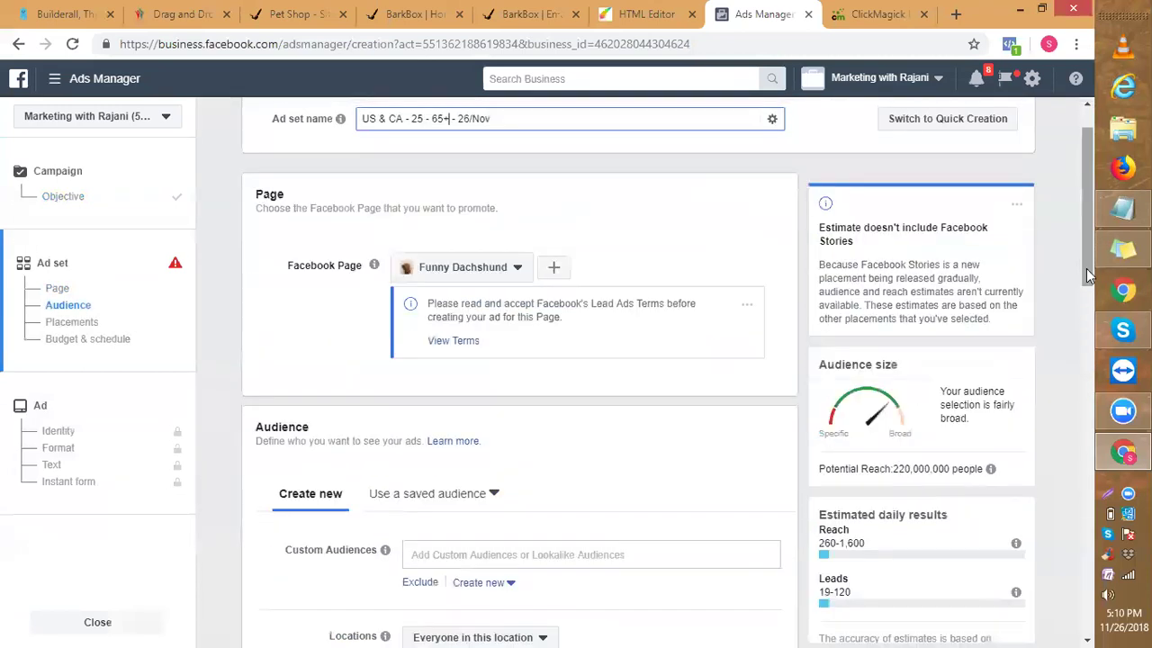
scroll(1086, 299, down, 1)
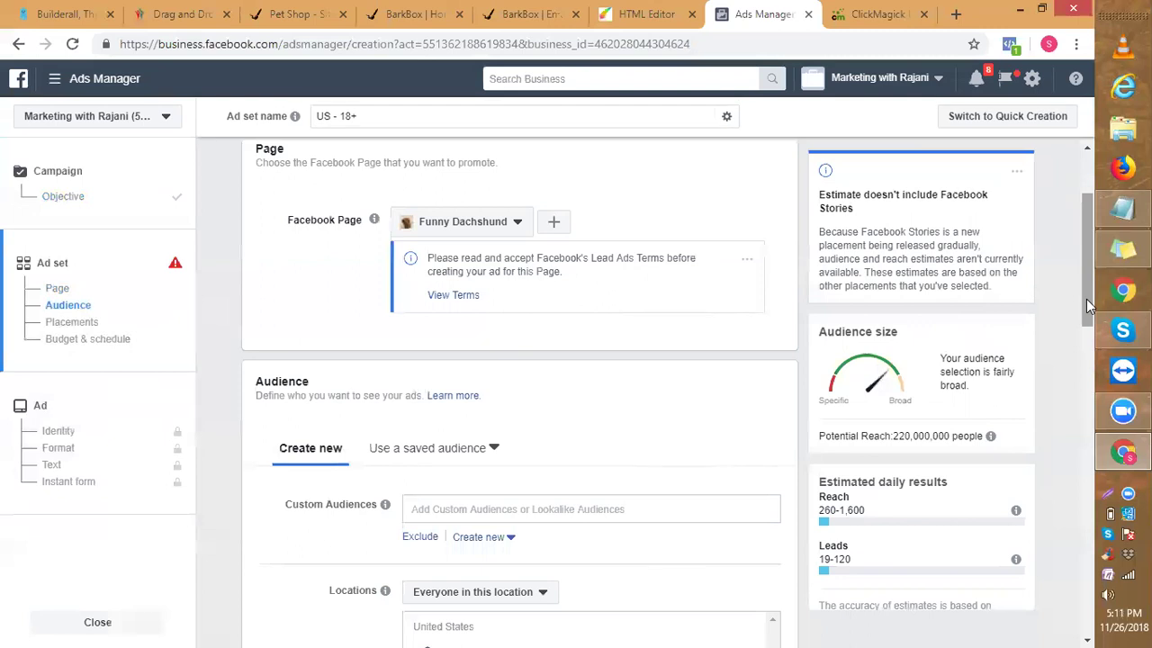
drag(1090, 291, 1088, 346)
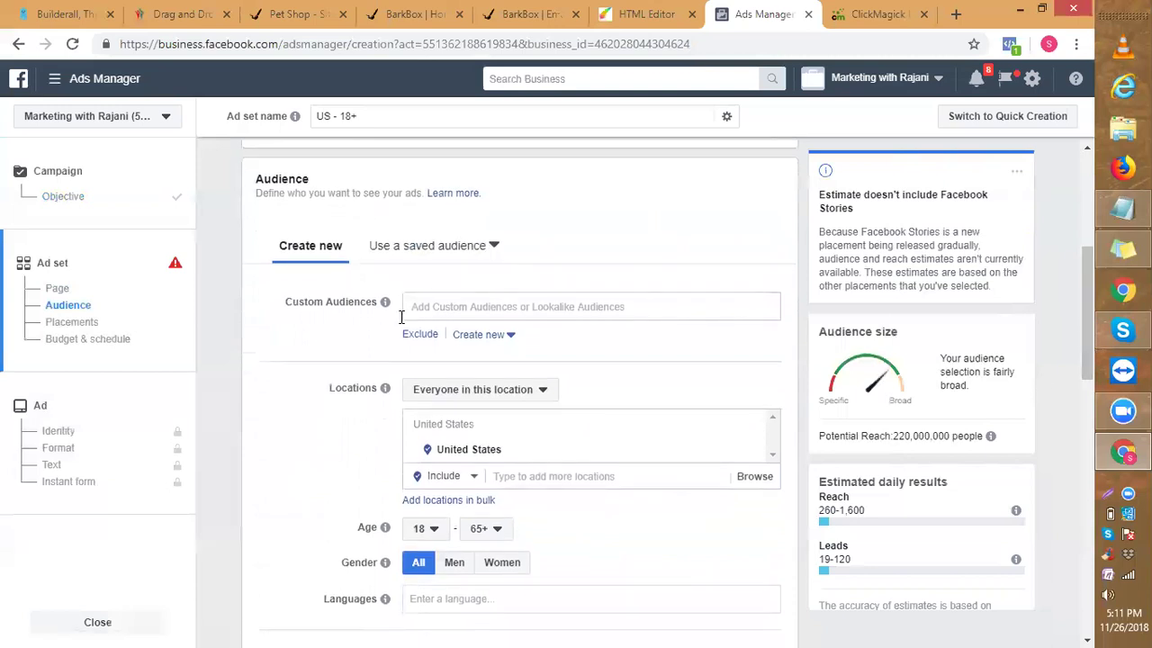
click(431, 307)
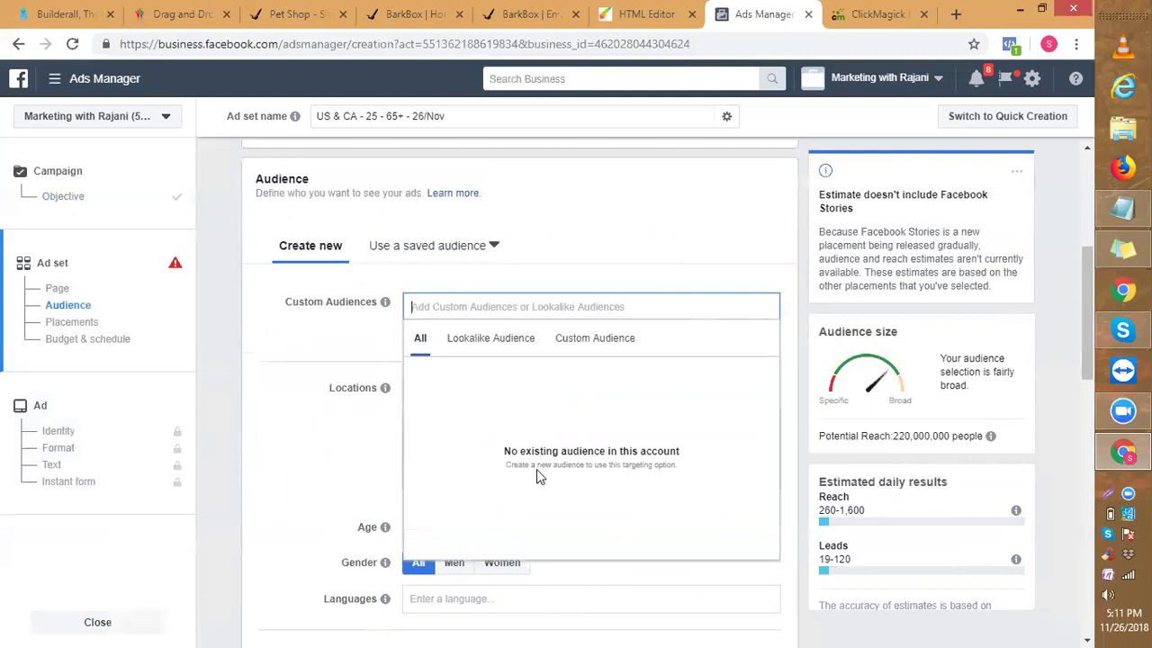
click(369, 421)
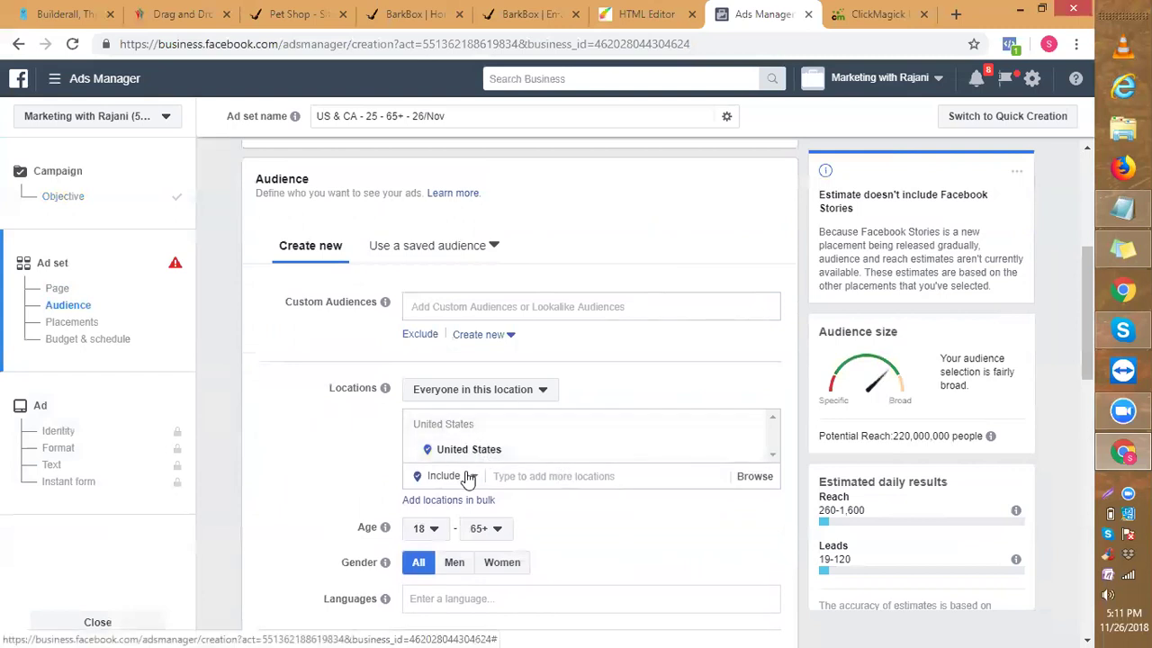
click(541, 480)
text(CANADA)
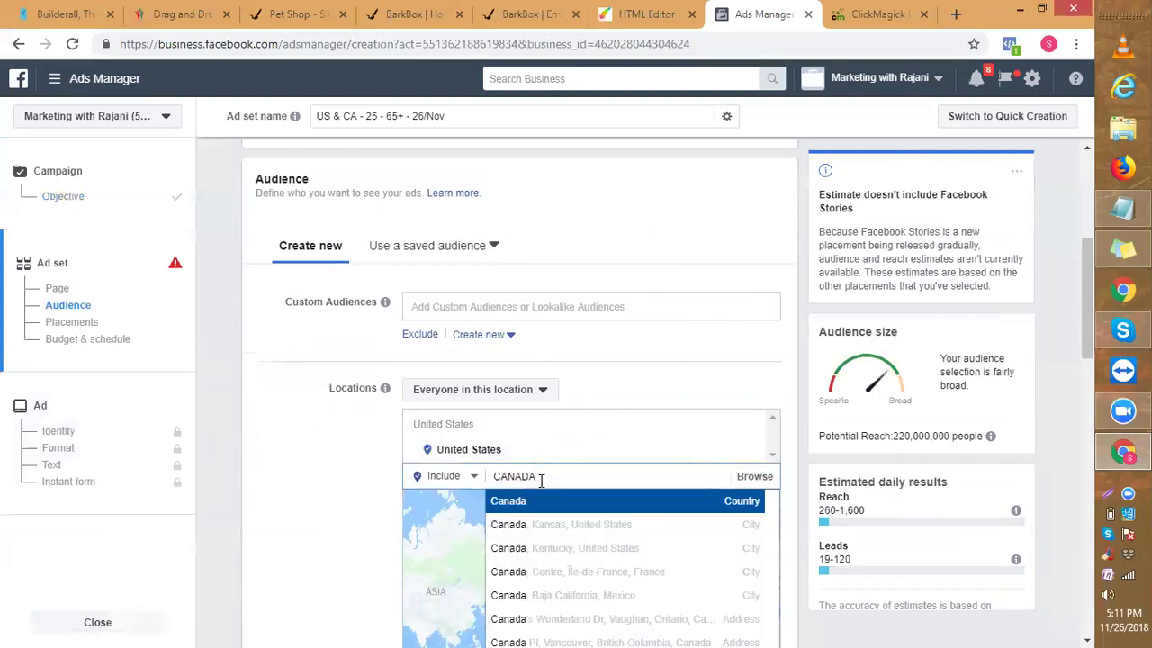
click(533, 502)
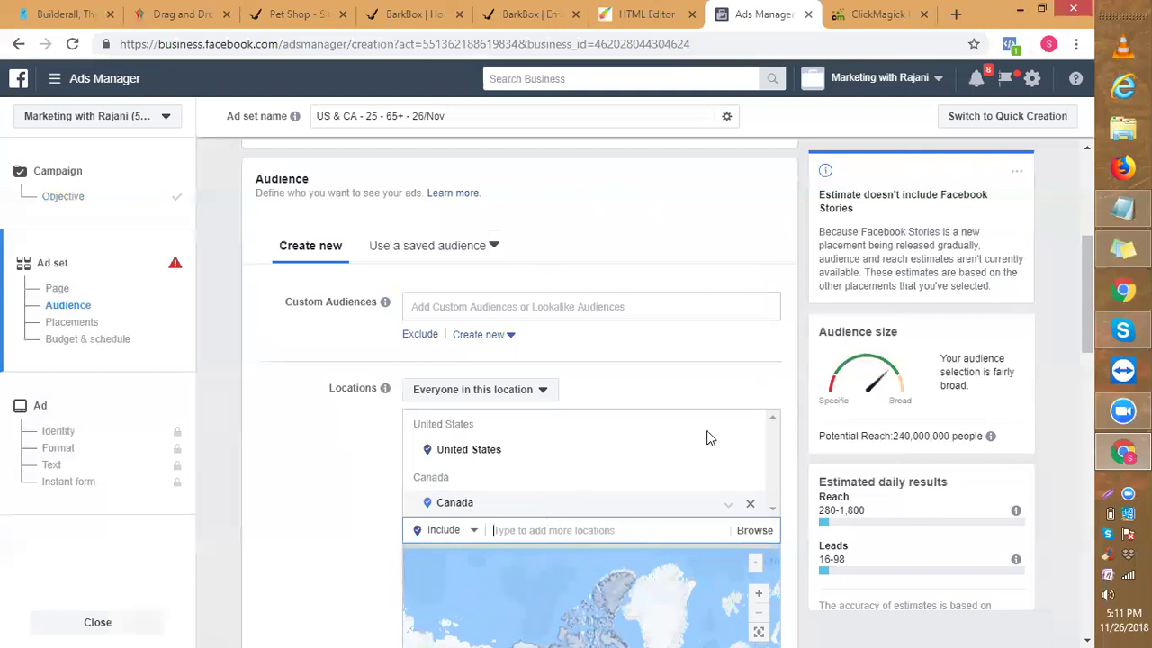
Set the audience's minimum age to 25 and restrict its gender to Women.
drag(1088, 316, 1084, 381)
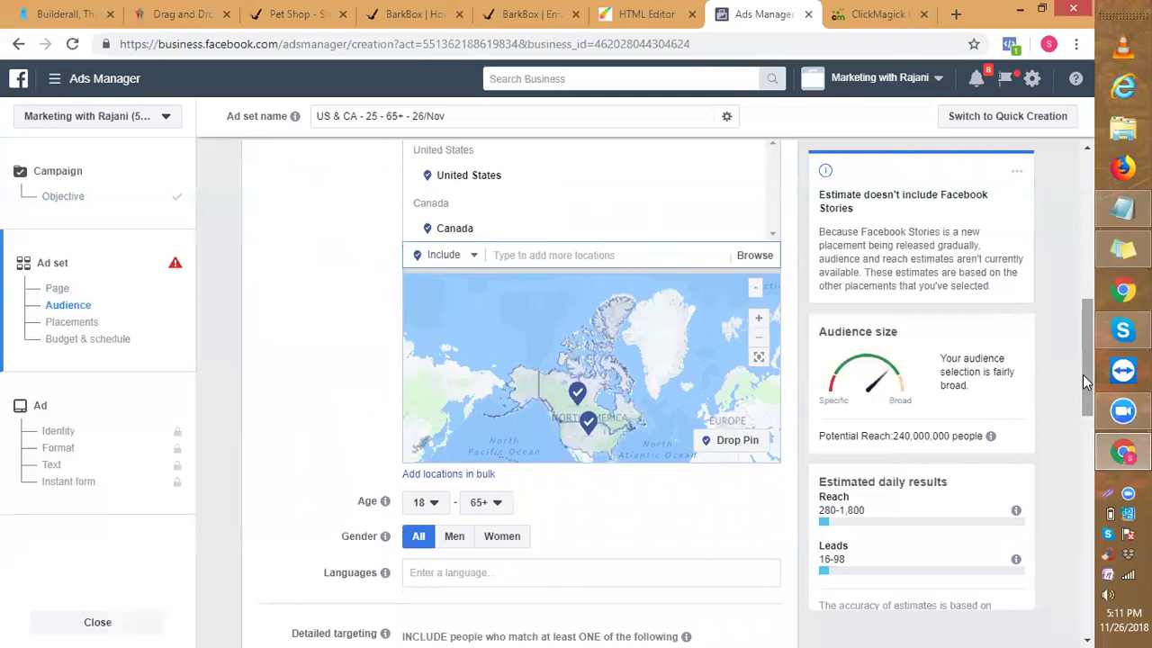
click(430, 503)
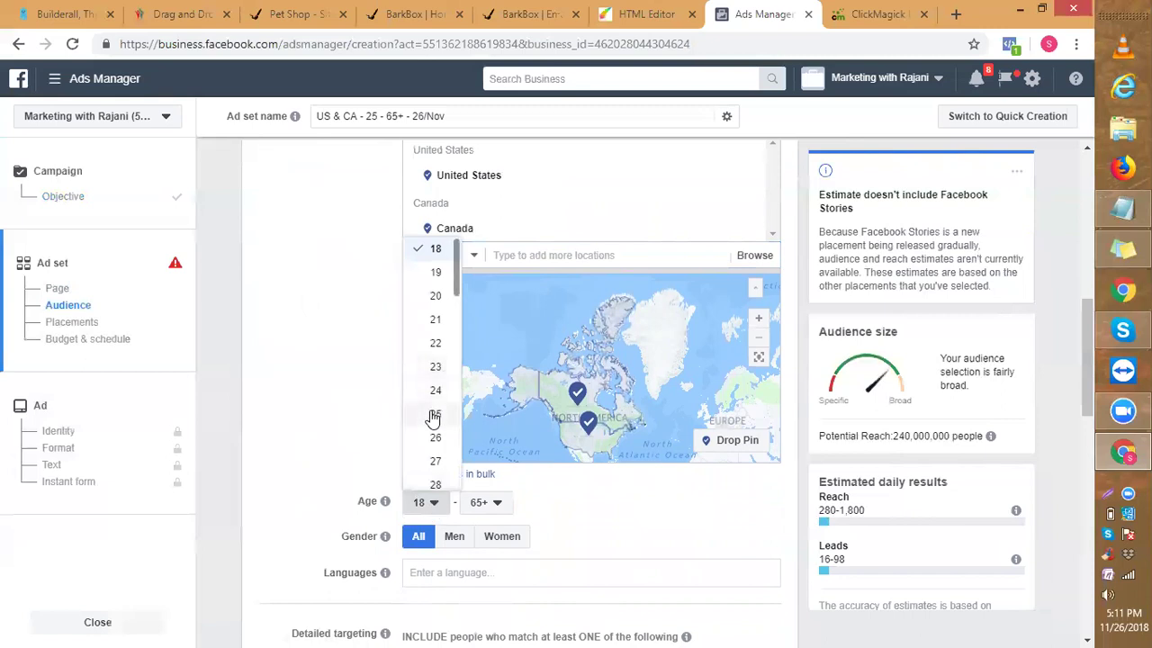
key(Return)
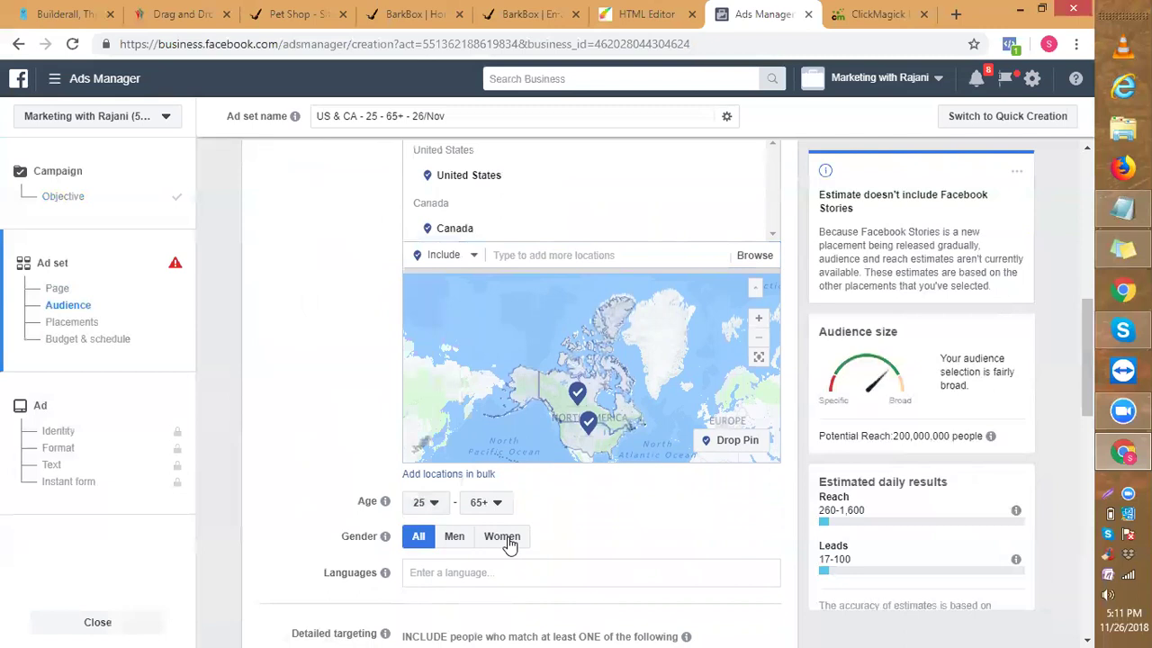
click(503, 536)
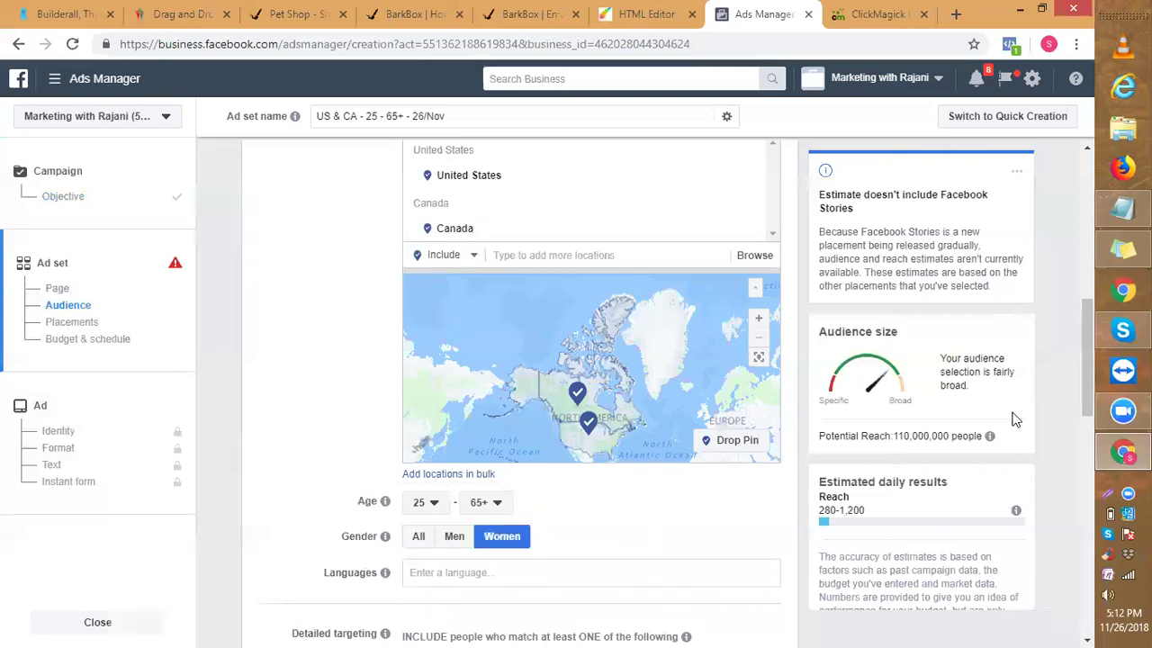
Add the interest "Dachshund Adoption Rescue and Education (DARE)" to the audience's detailed targeting.
drag(1088, 366, 1081, 442)
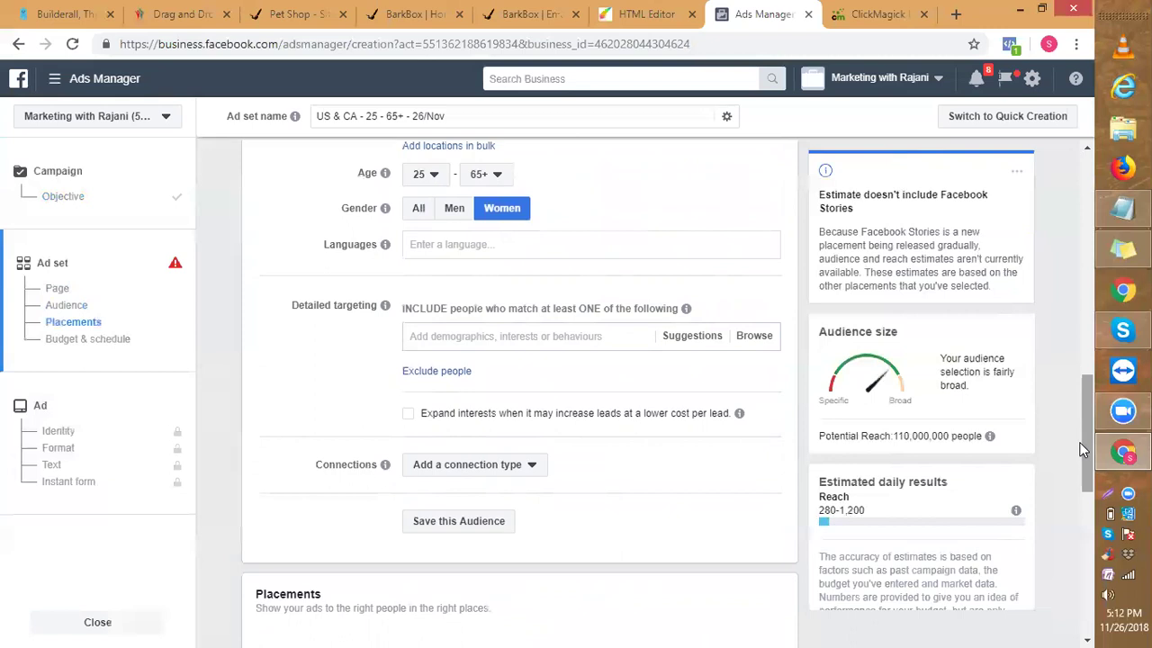
click(457, 335)
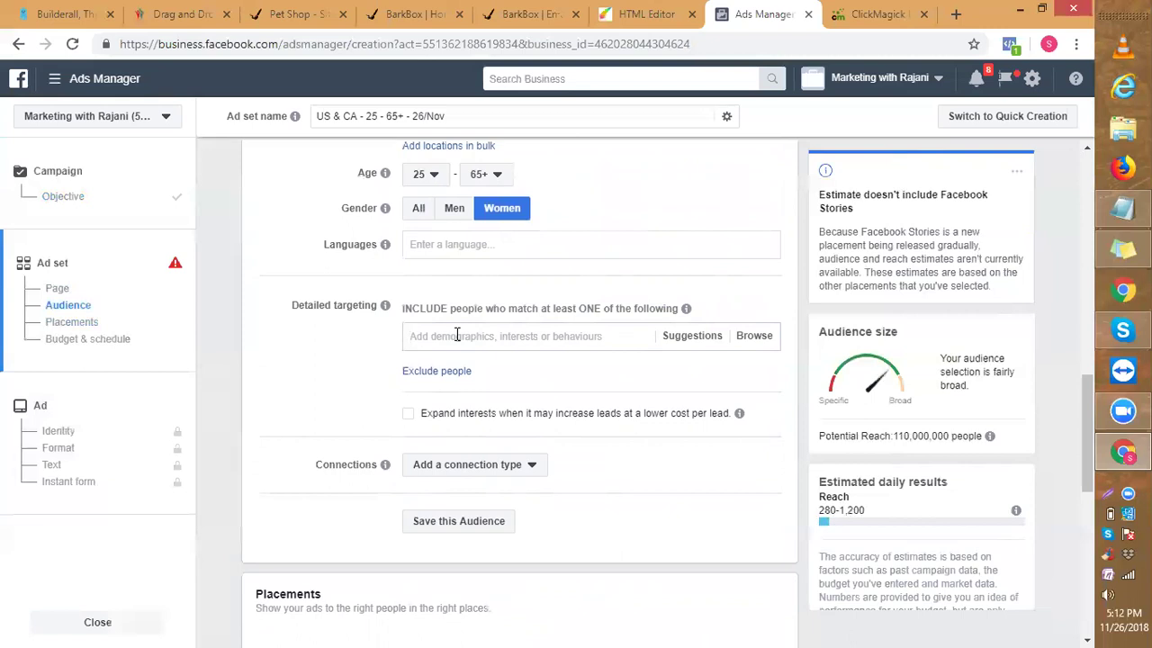
text(Da)
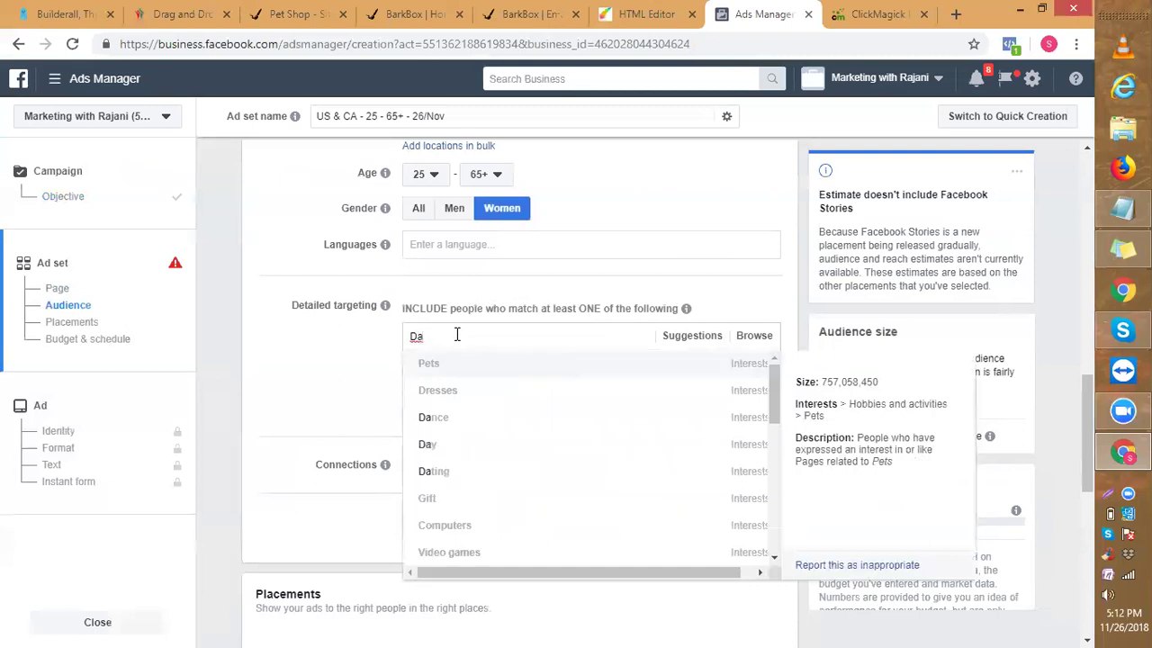
text(chshund)
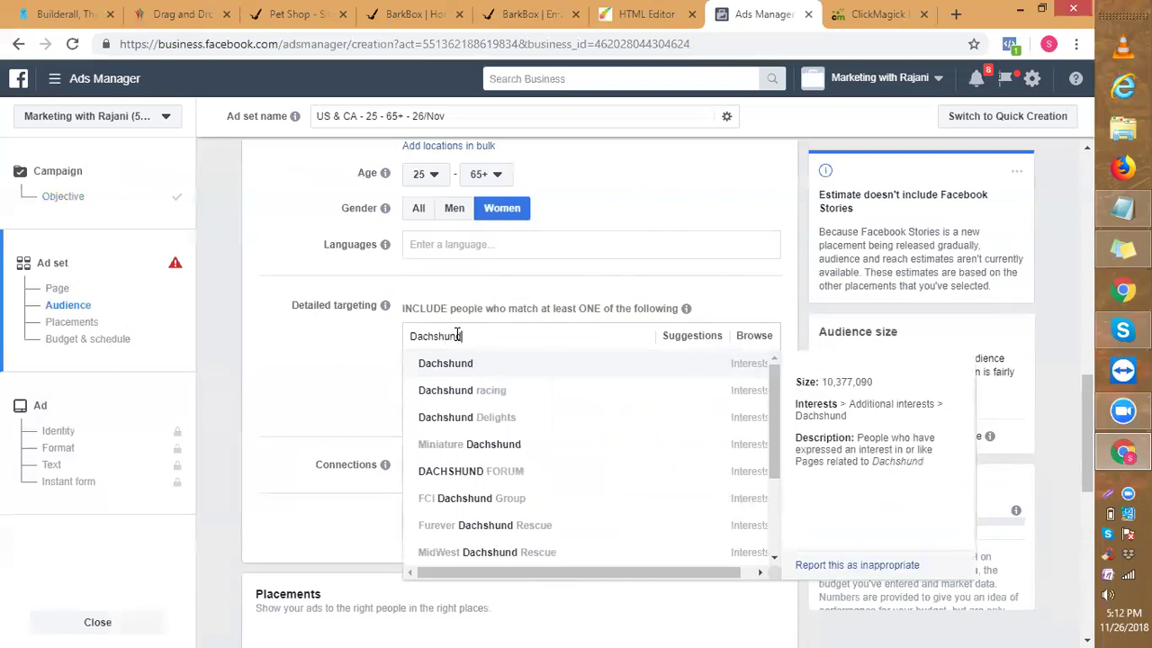
text(Adoption)
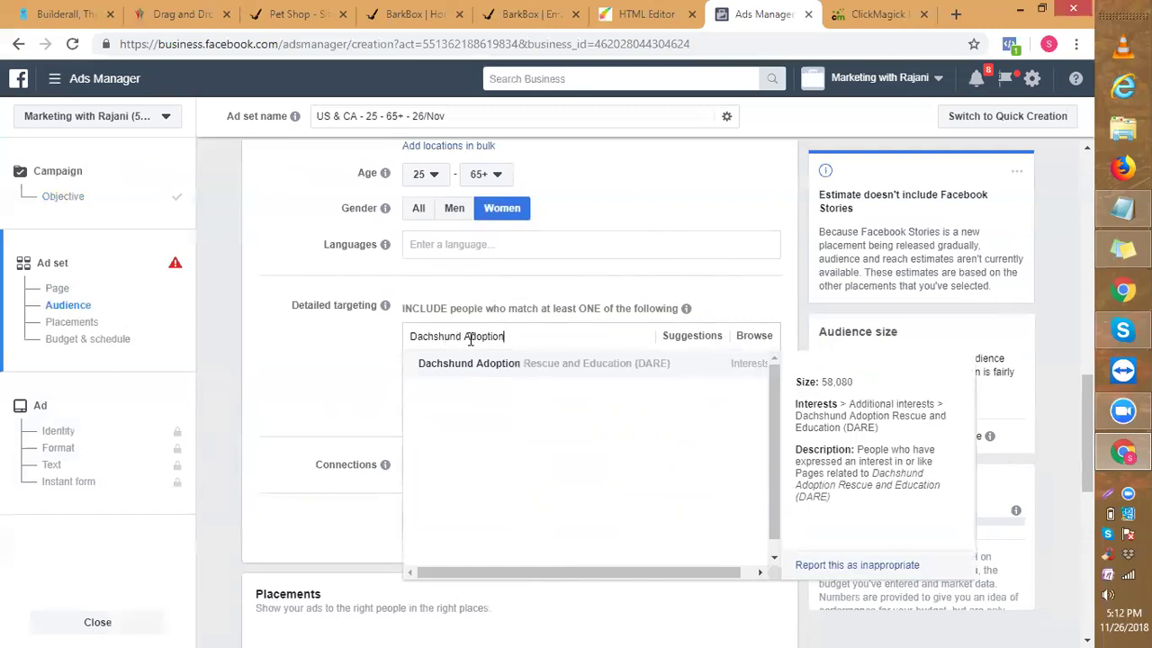
click(520, 371)
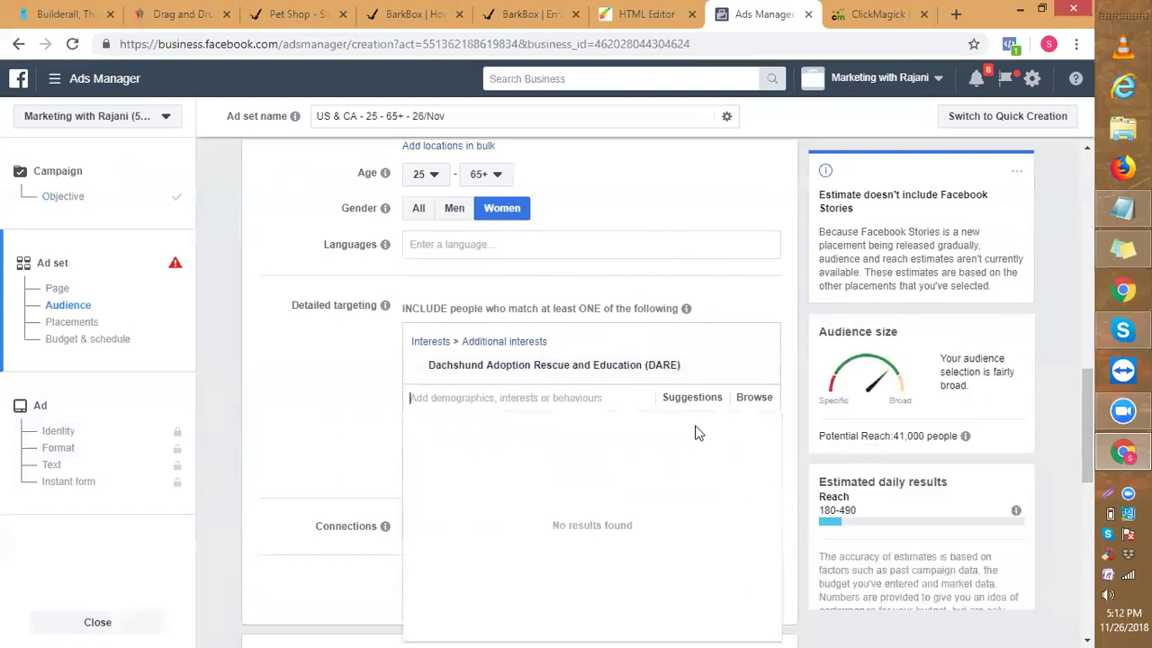
Add the interest "Dachshund Delights" to the detailed targeting.
text(Da)
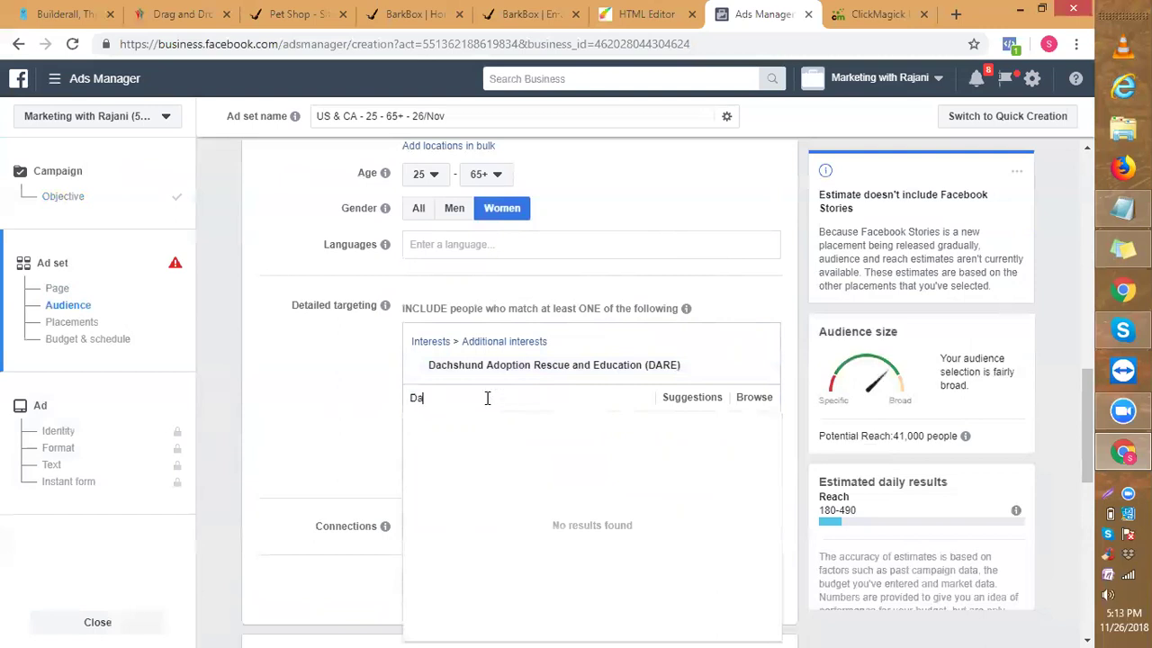
text(chshund DElights)
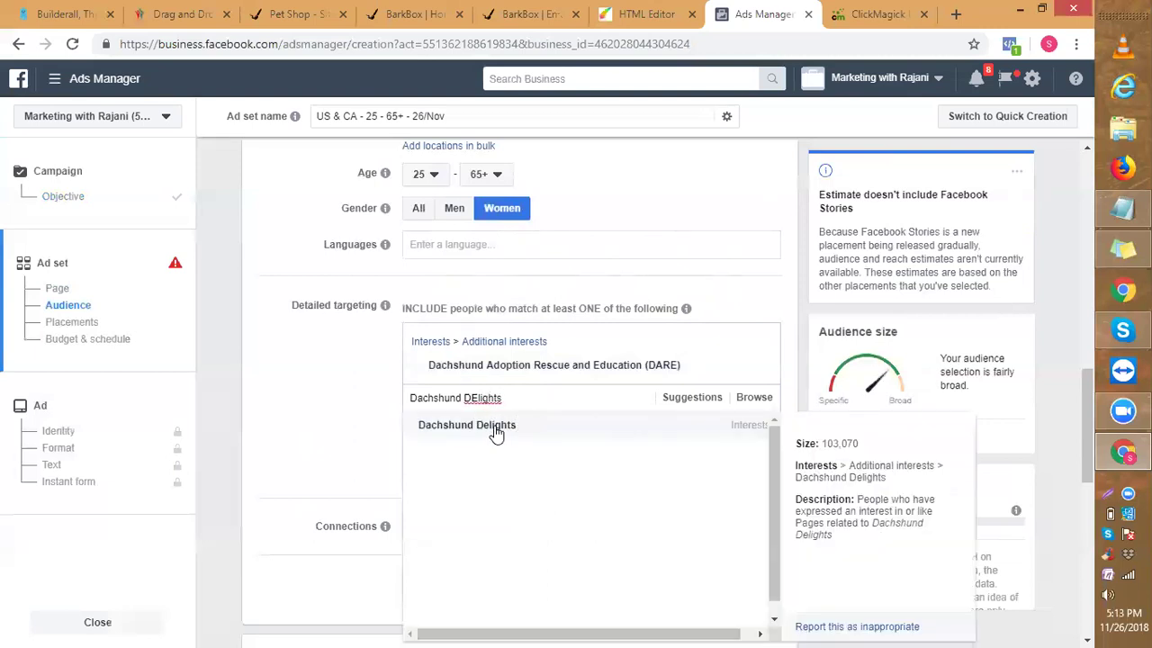
click(495, 433)
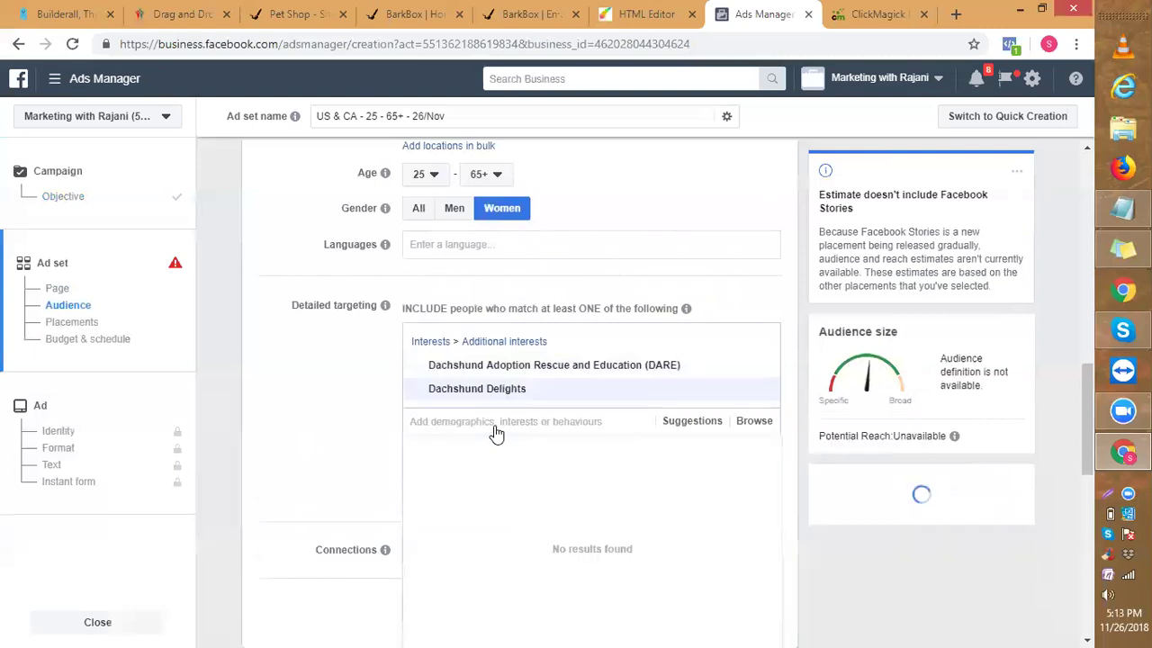
Search the targeting interests for Dachshund and add "Dachshund racing" to the detailed targeting.
text(D)
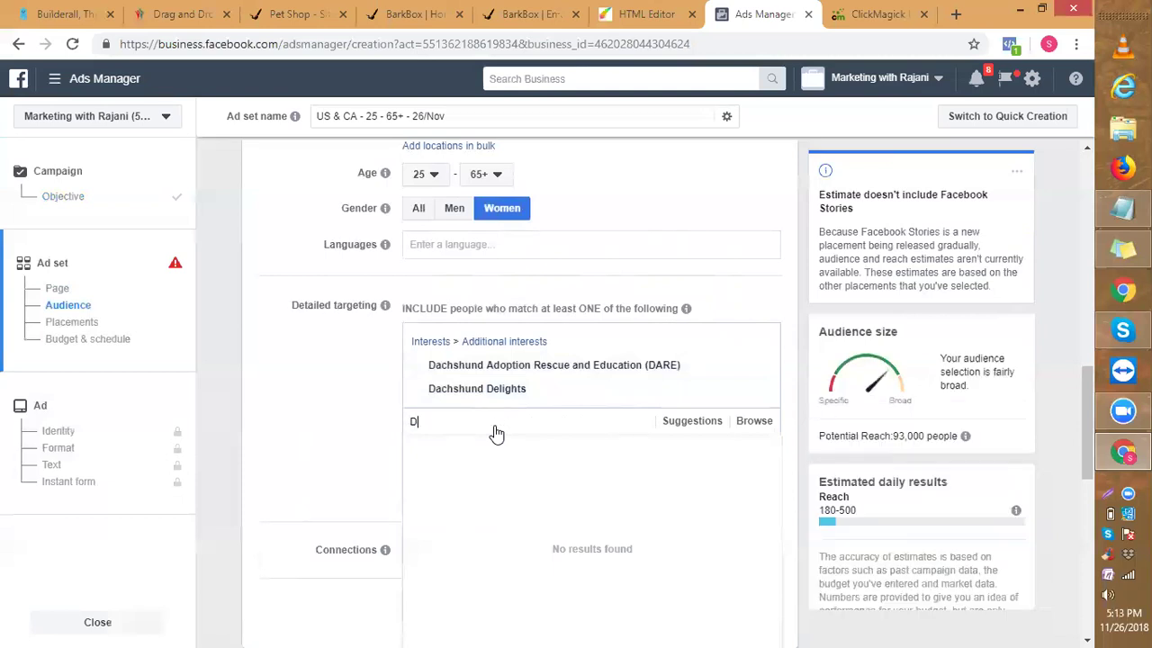
text(aschshund)
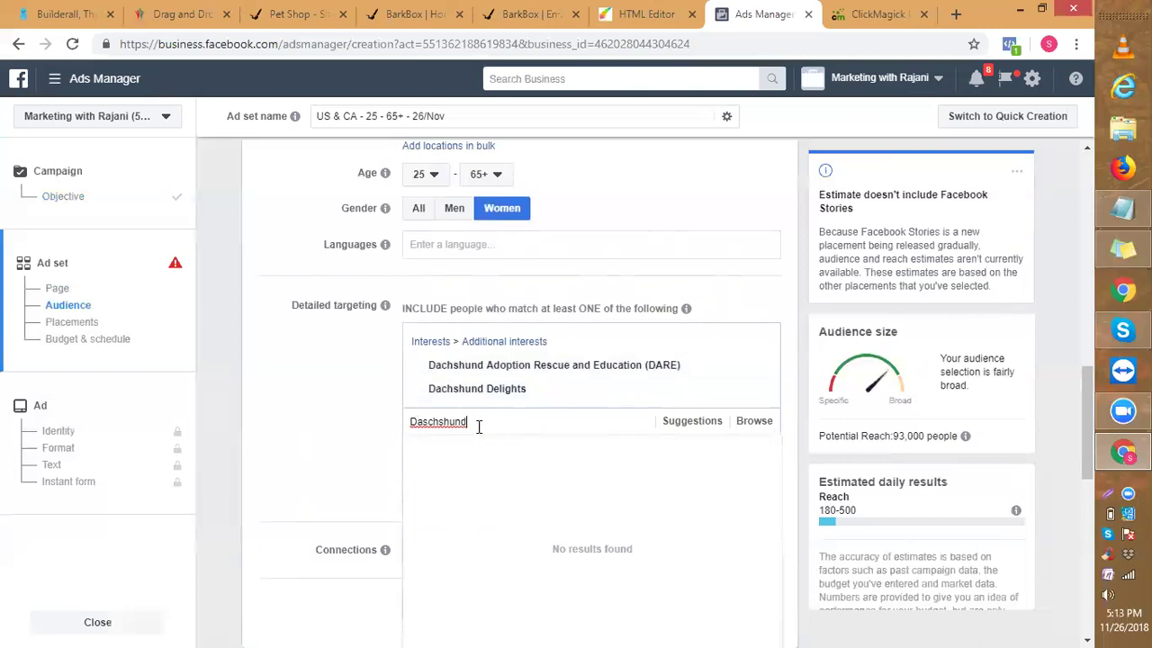
double_click(429, 420)
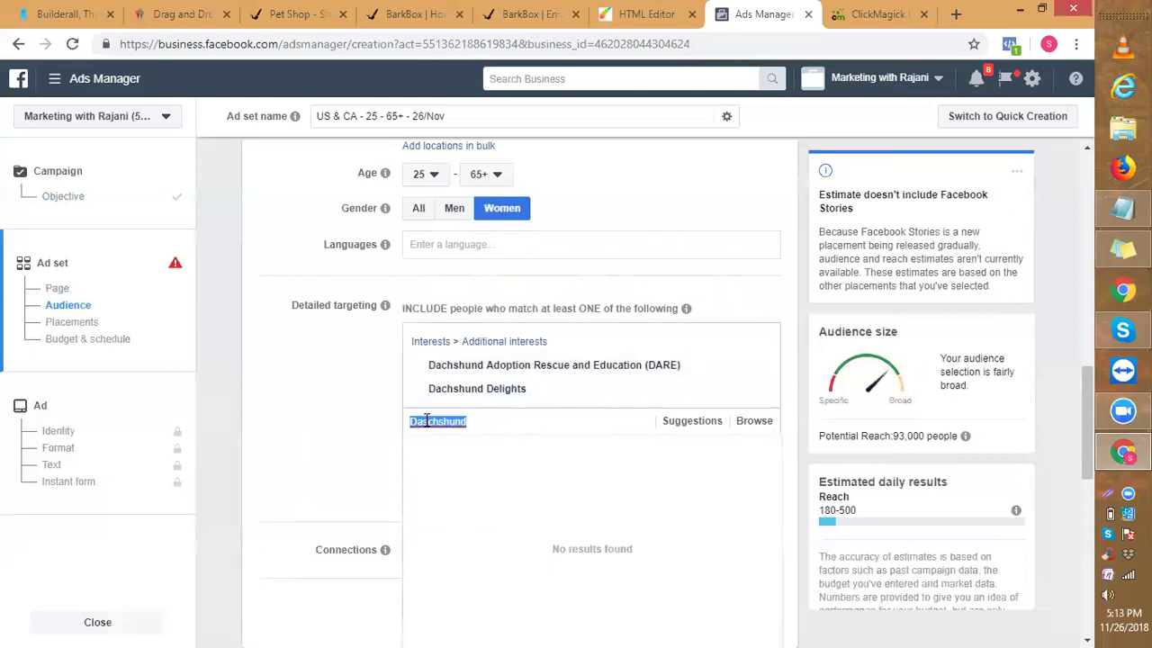
click(426, 421)
key(BackSpace)
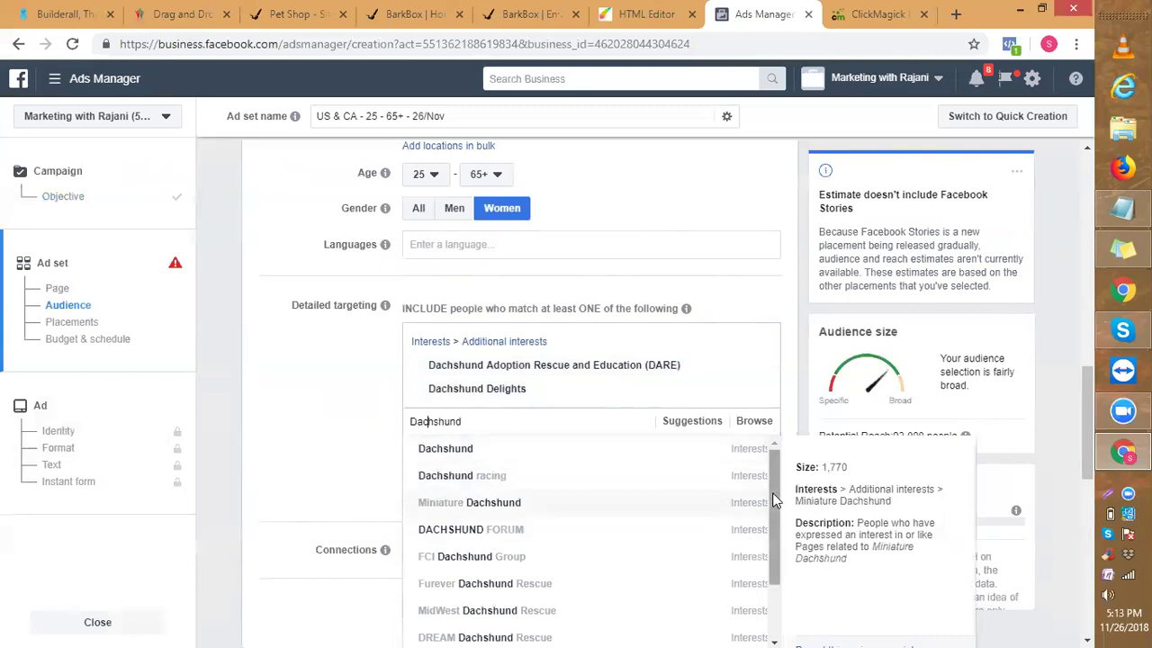
drag(774, 499, 772, 494)
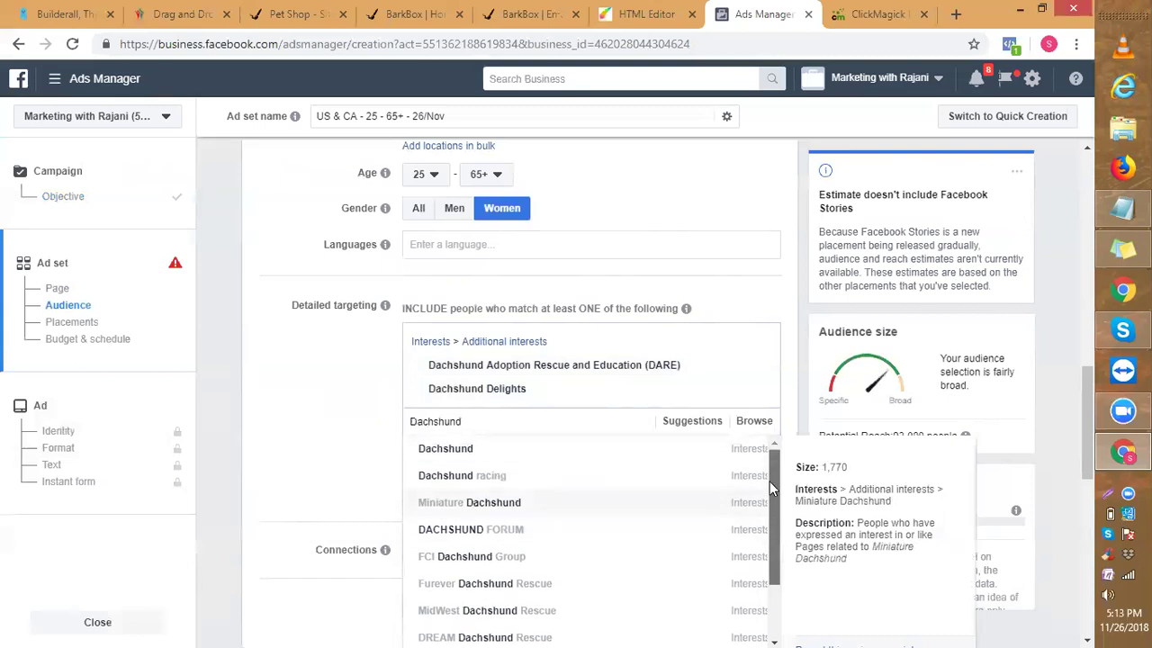
click(462, 483)
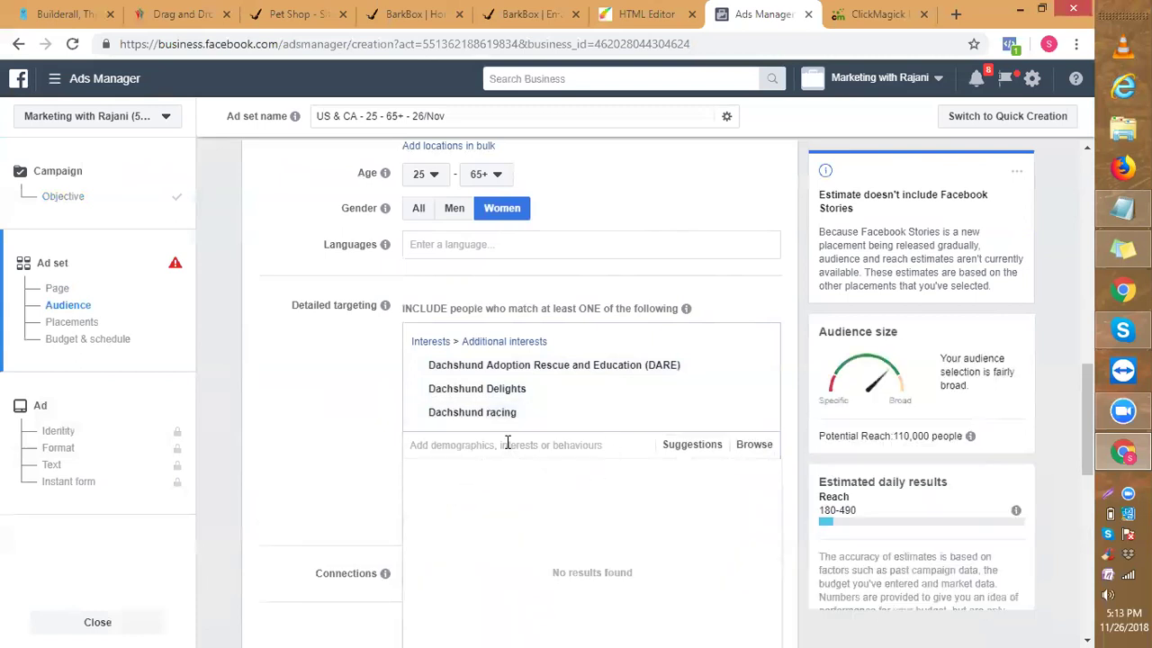
Search the targeting interests for Dachshund and add "Miniature Dachshund" to the detailed targeting.
text(DA)
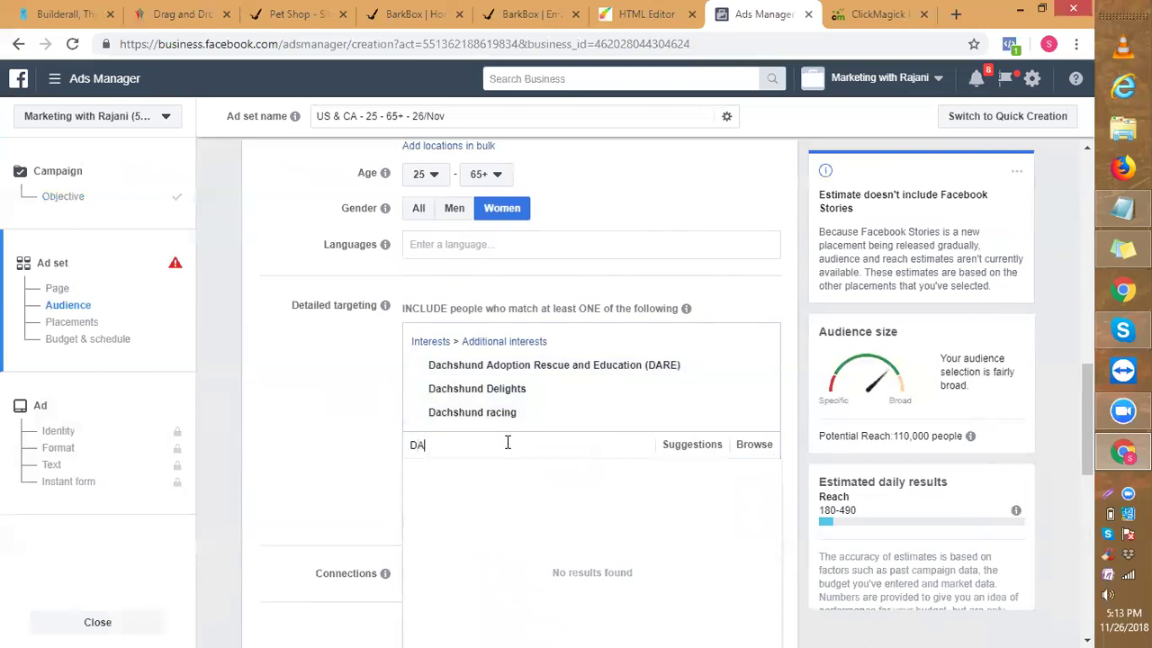
text(CH)
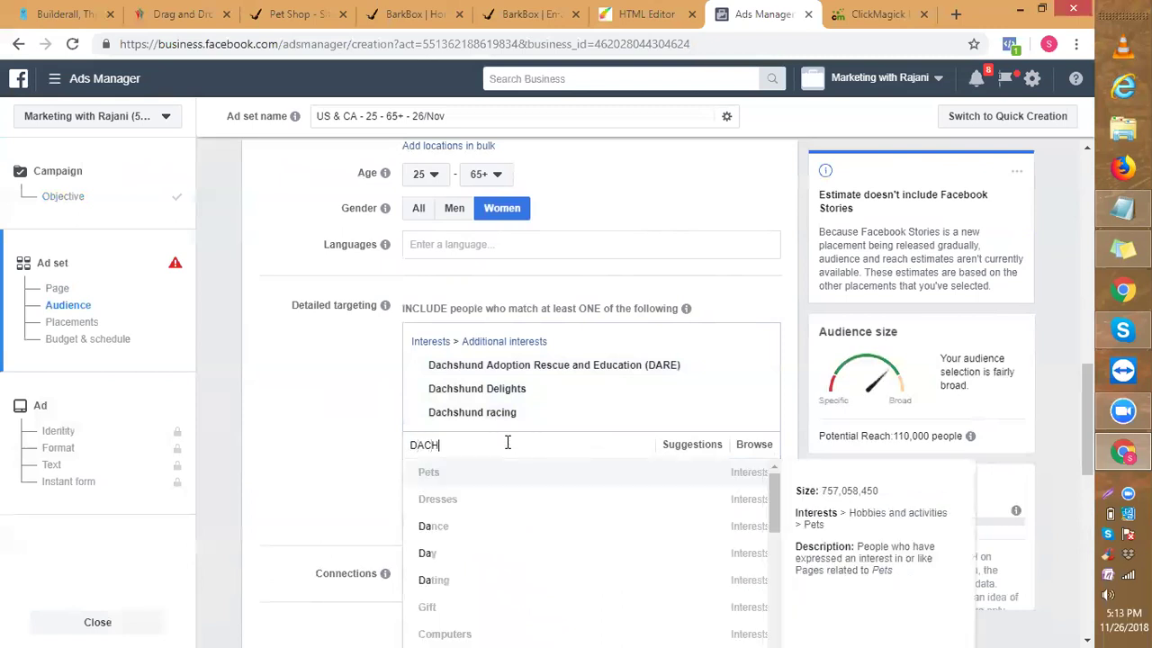
text(SHUND)
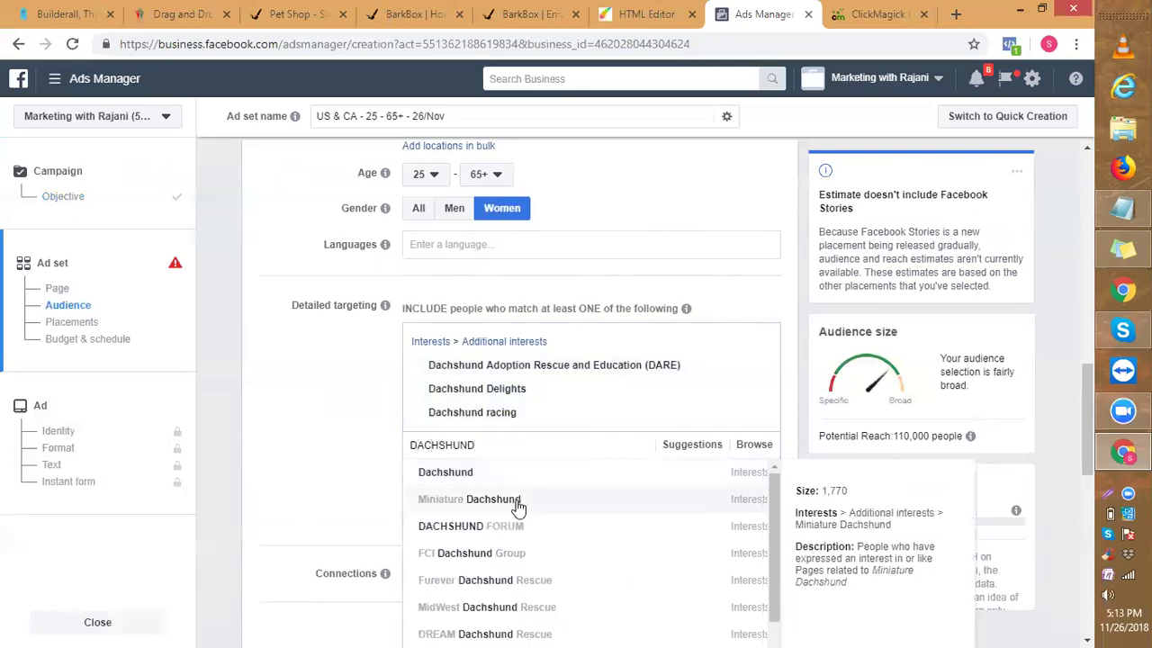
click(458, 500)
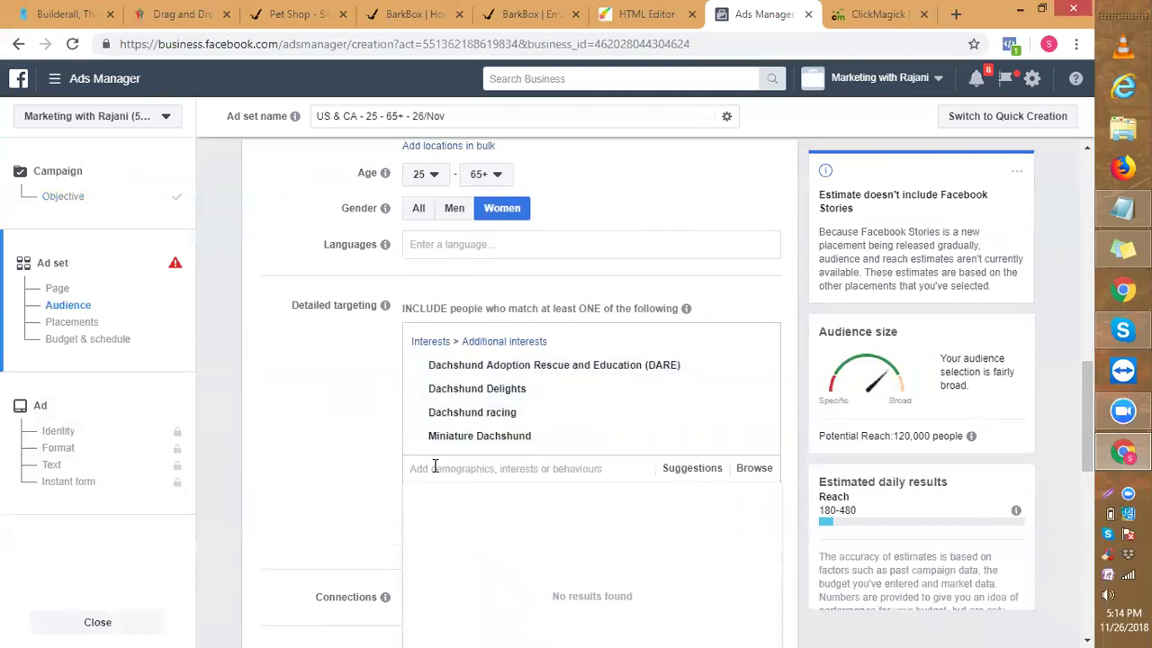
Search for Dachshund again, copy the search term for reuse, and add the interest "DACHSHUND FORUM".
text(DACHSHUND)
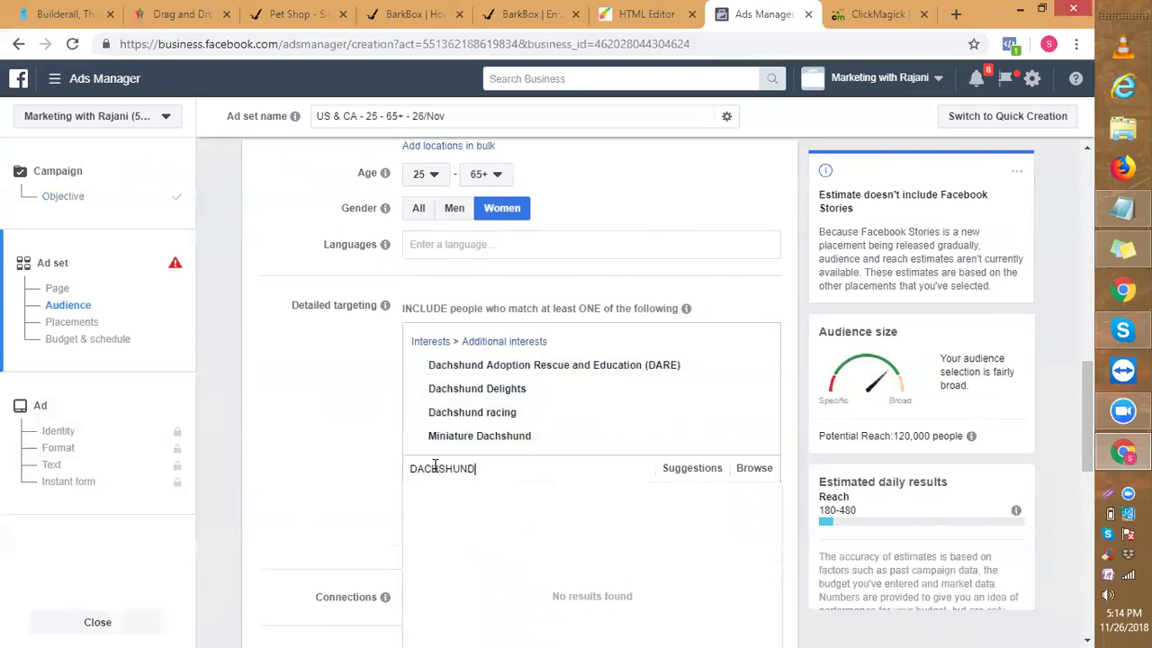
double_click(429, 464)
key(ctrl+c)
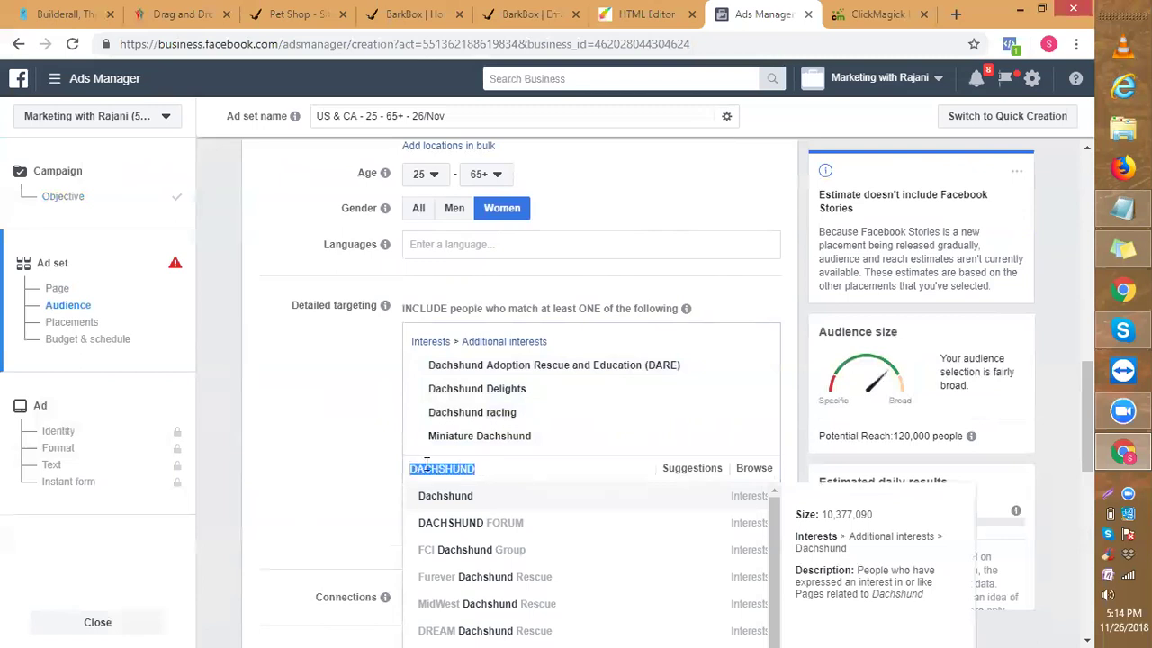
click(461, 523)
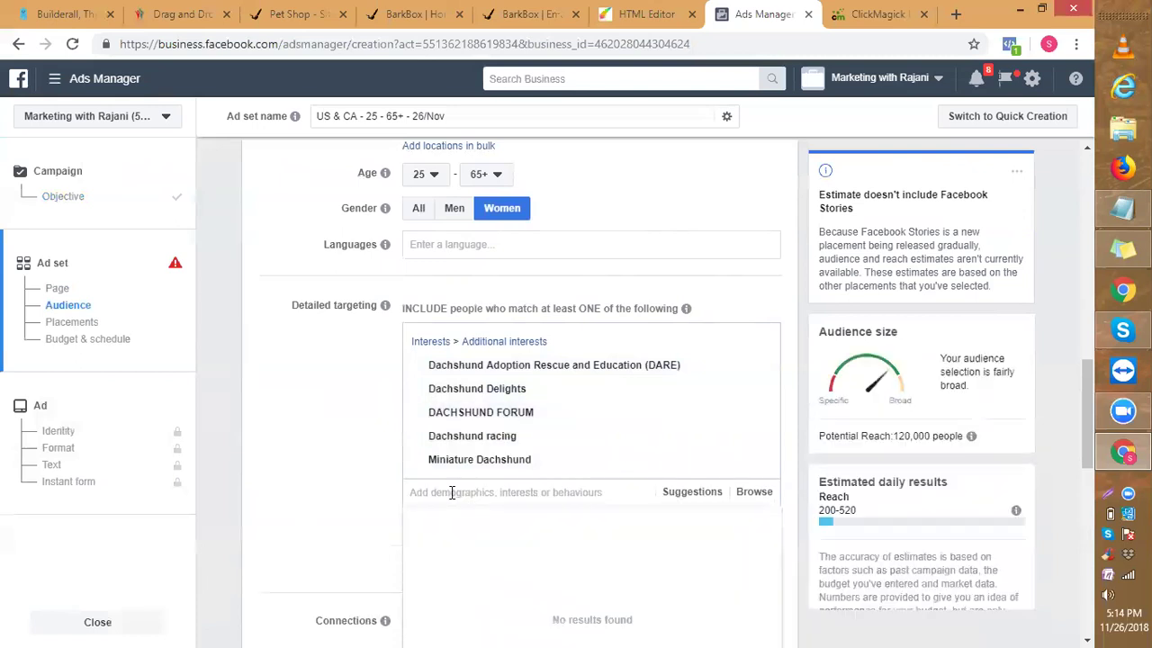
Add the interests "FCI Dachshund Group" and "Dachshund" to the detailed targeting.
key(ctrl+v)
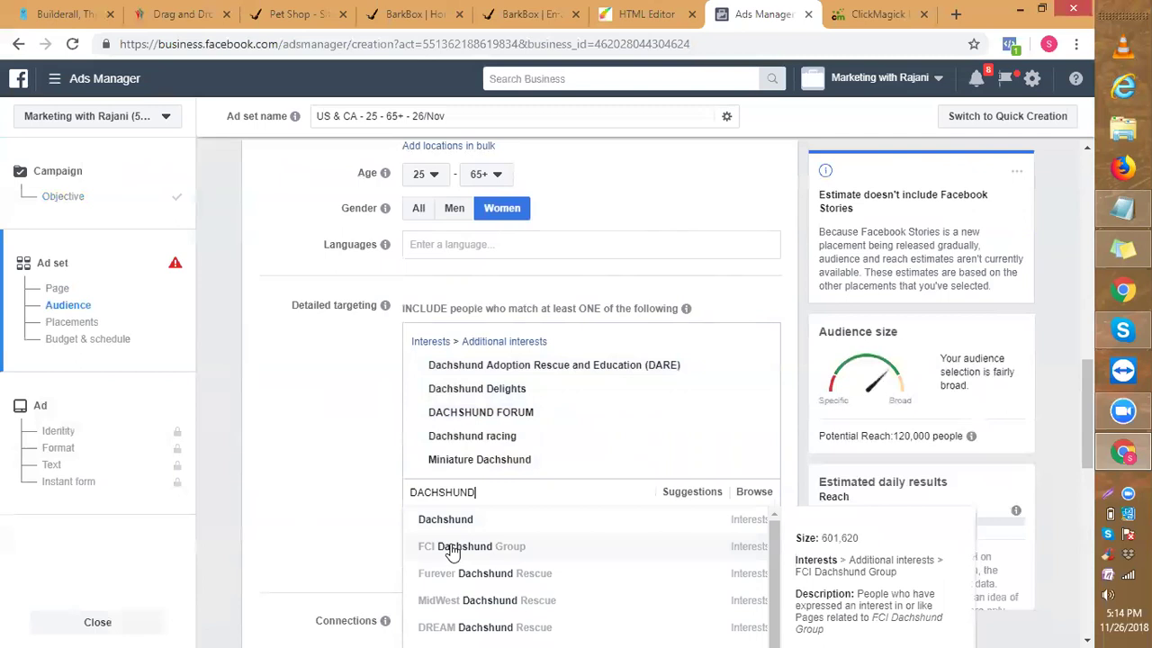
click(452, 552)
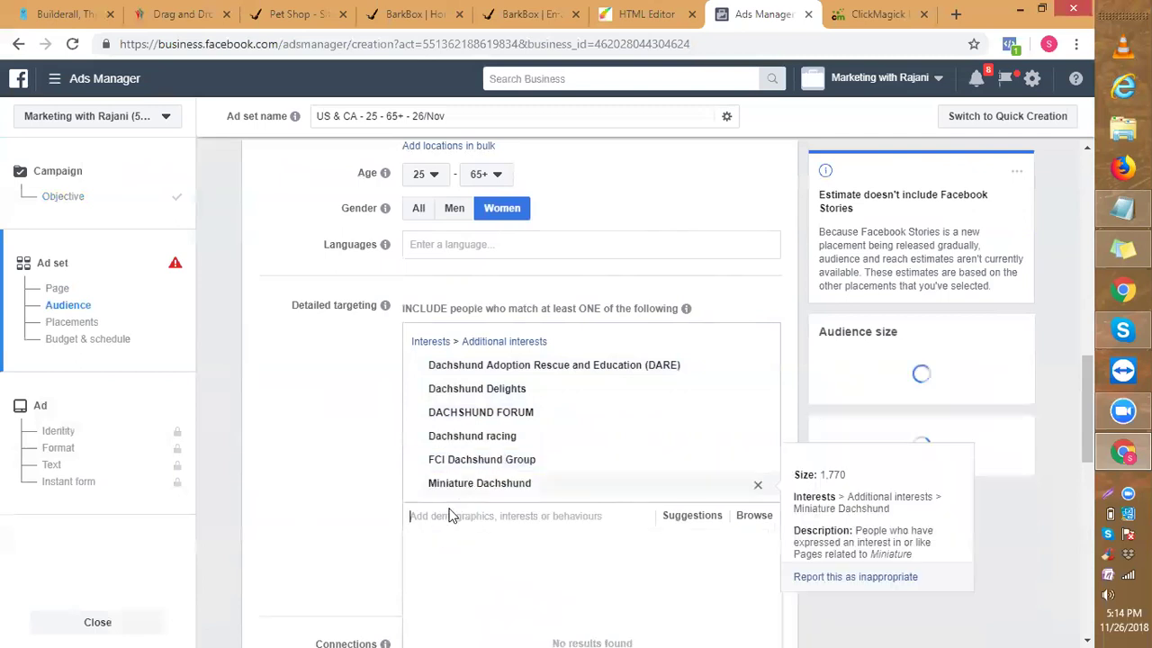
key(ctrl+v)
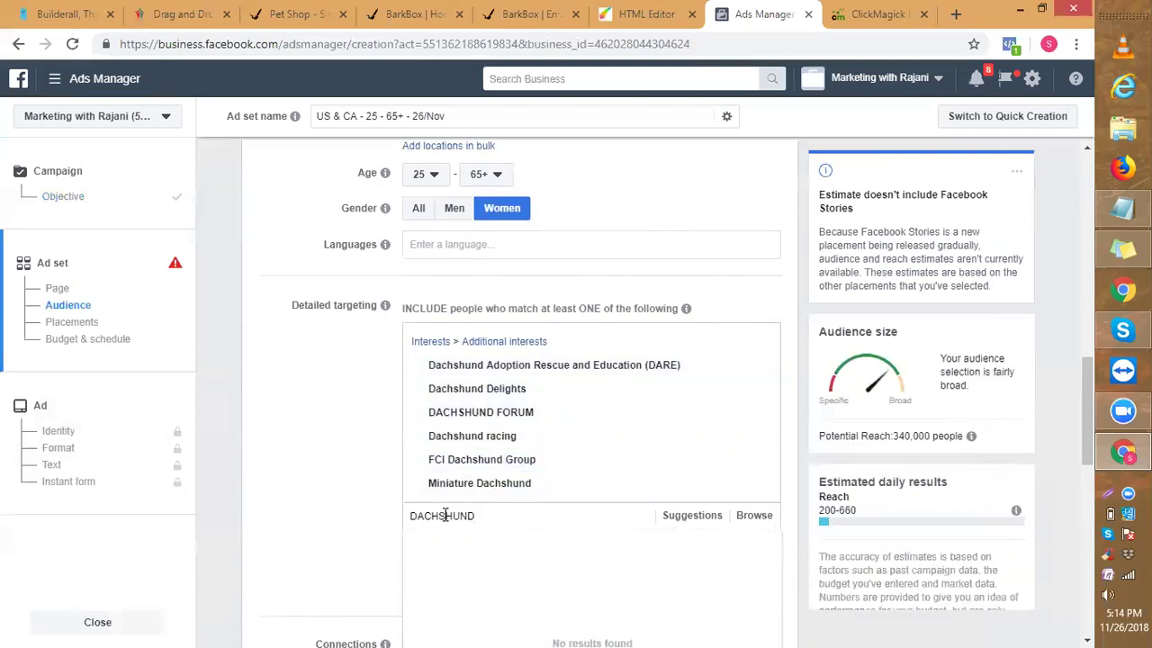
key(Return)
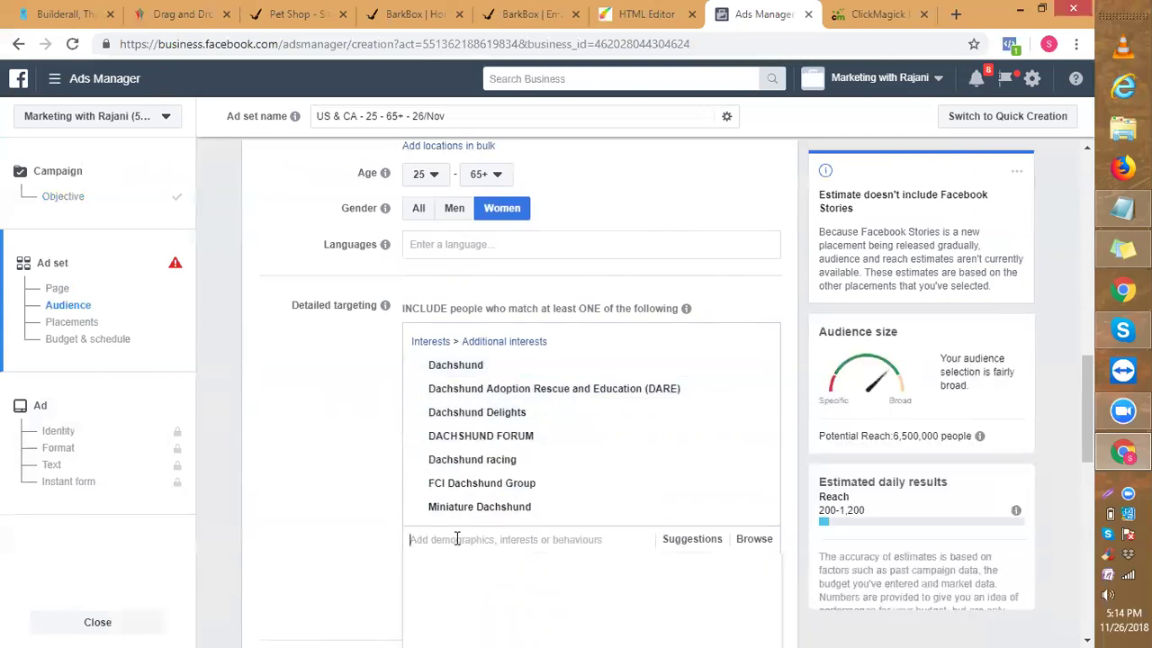
Add the interests "Furever Dachshund Rescue" and "MidWest Dachshund Rescue" to the detailed targeting.
key(ctrl+v)
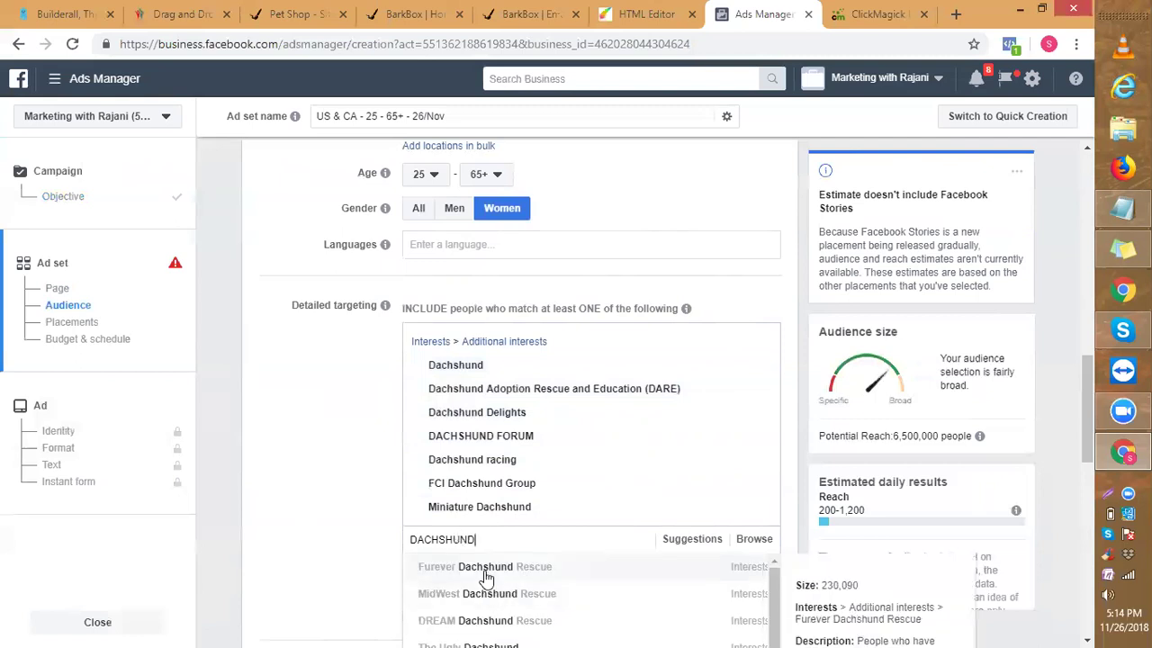
click(486, 576)
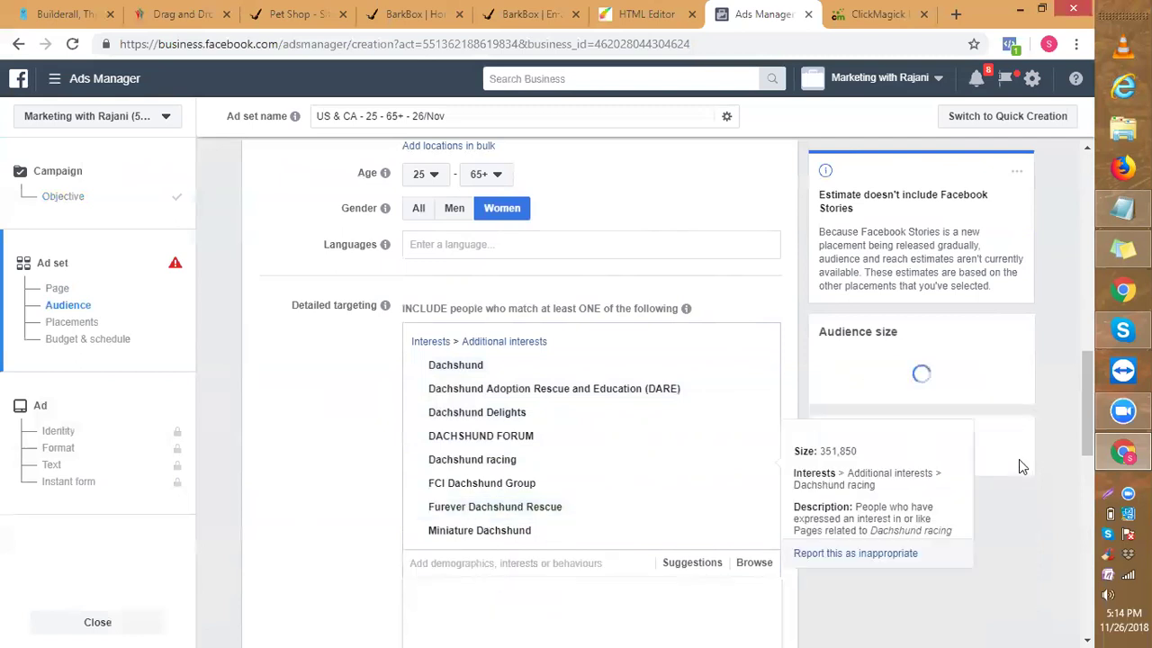
drag(1082, 417, 1083, 457)
key(ctrl+v)
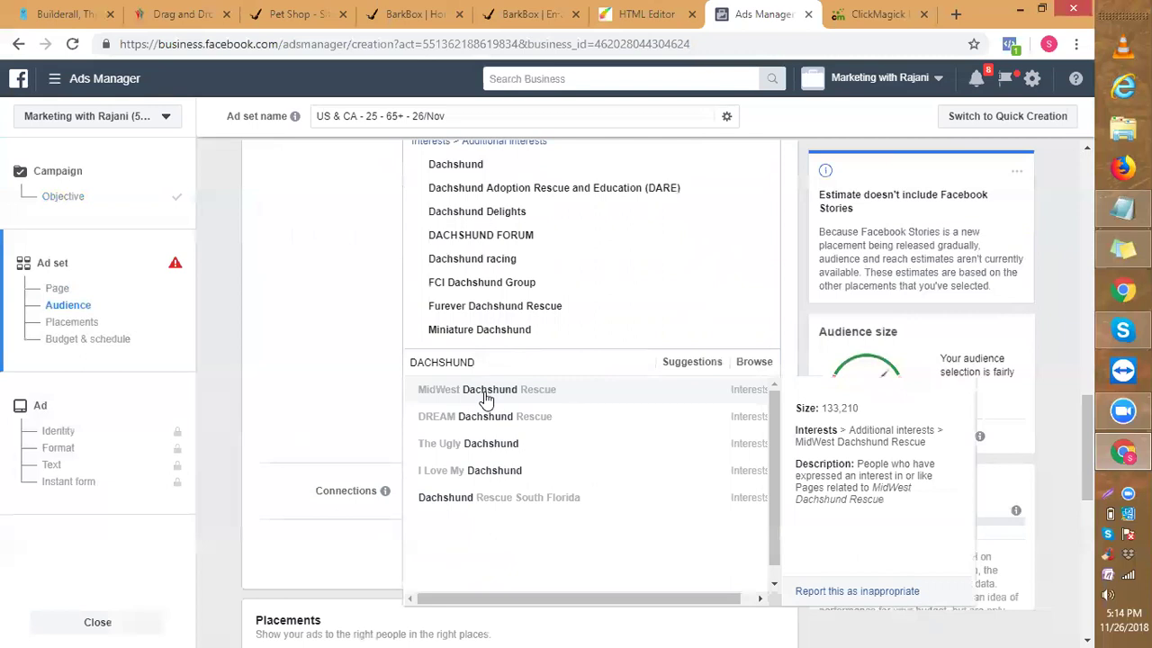
click(486, 396)
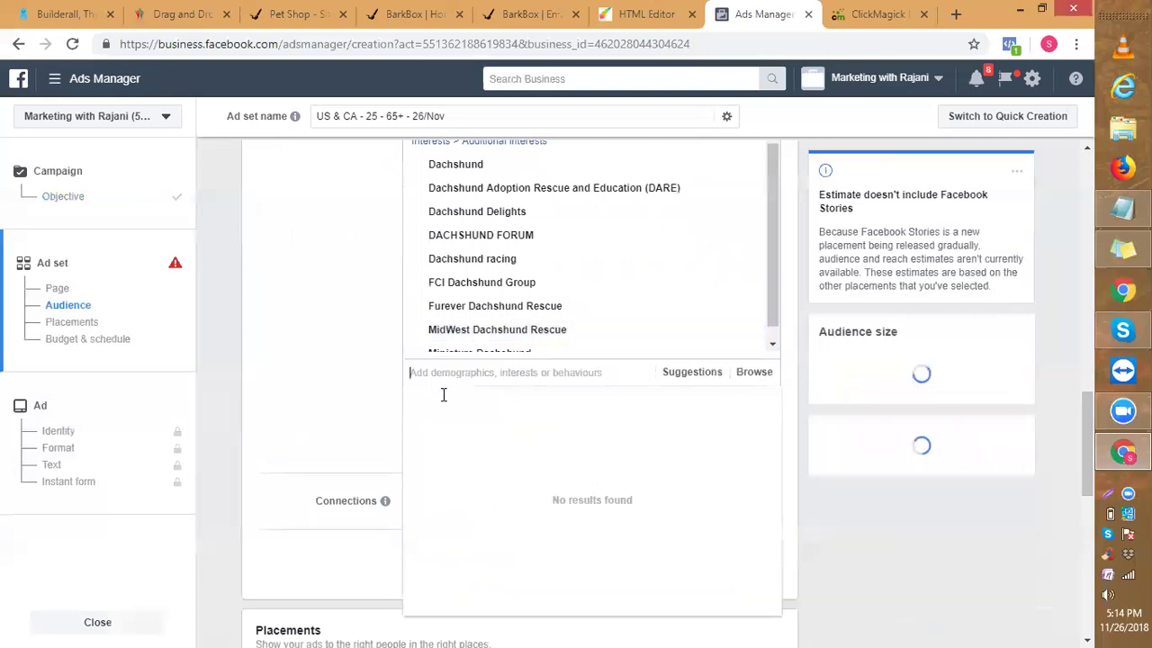
Add the interests "DREAM Dachshund Rescue" and "The Ugly Dachshund" to the detailed targeting.
key(ctrl+v)
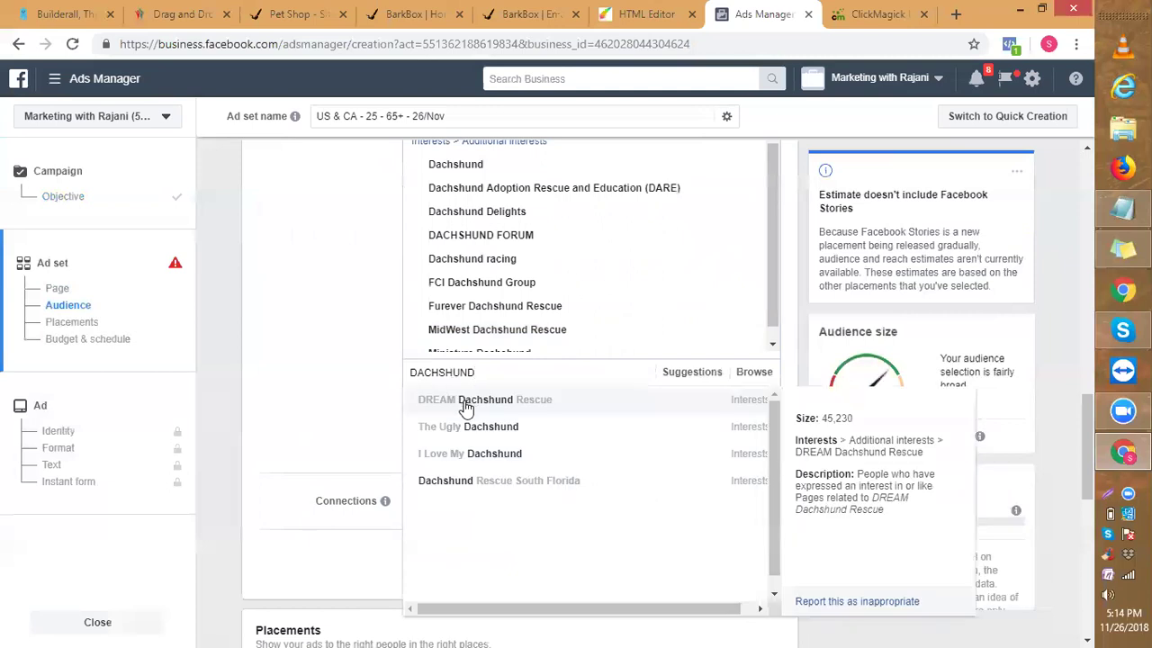
click(466, 405)
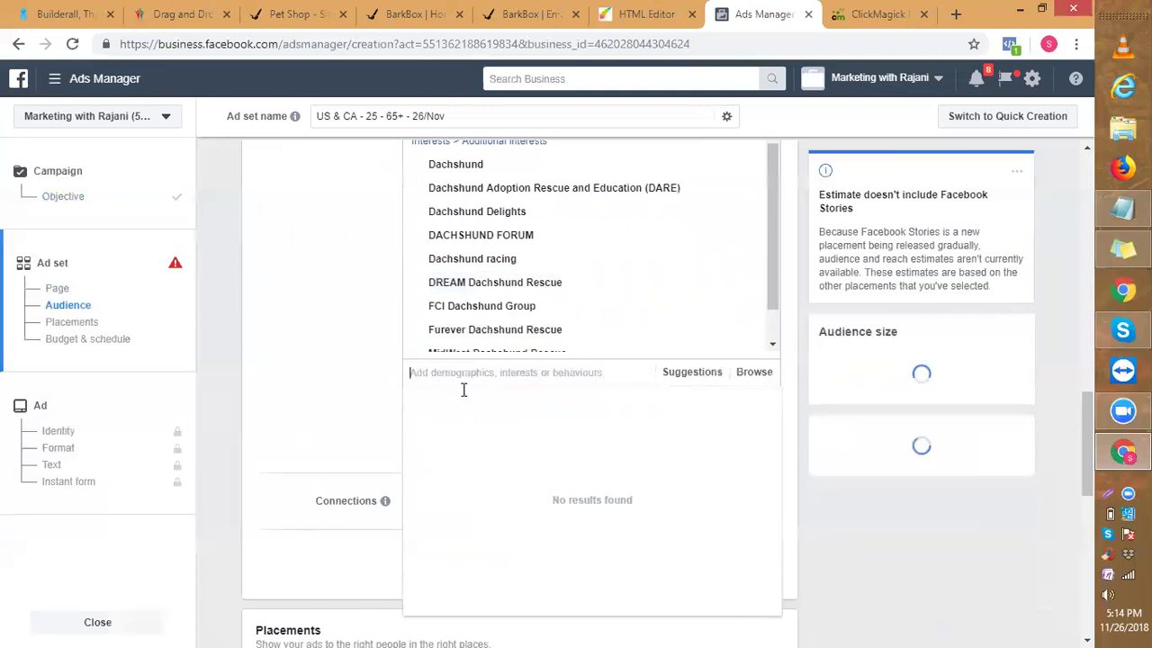
text(DACHSHUND)
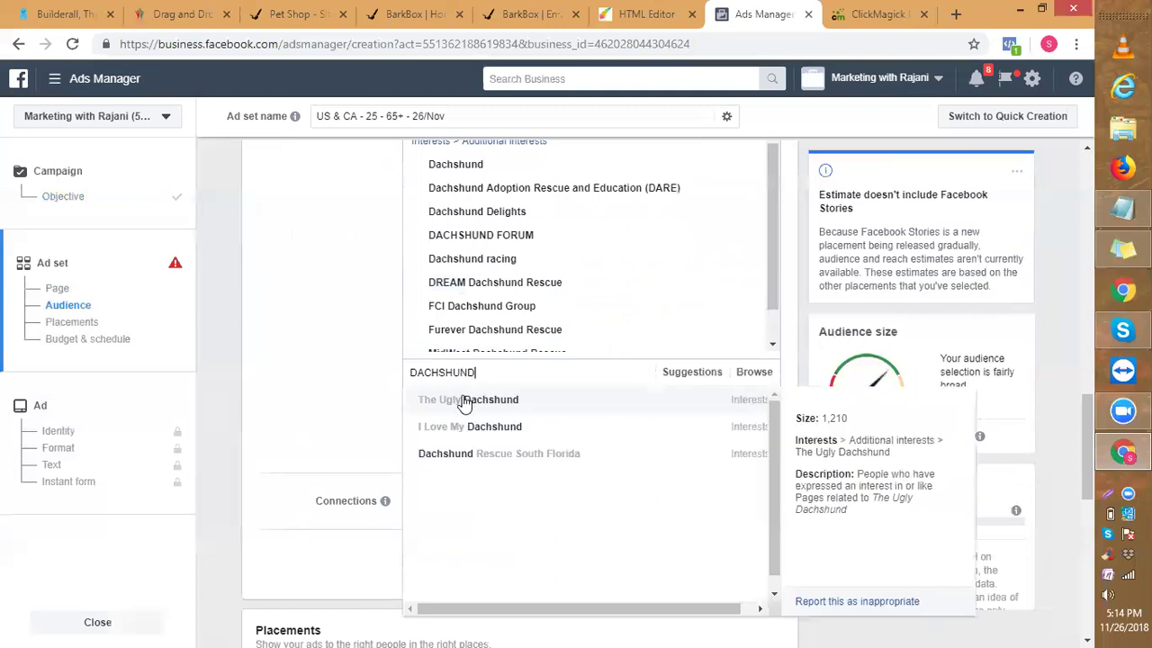
click(464, 402)
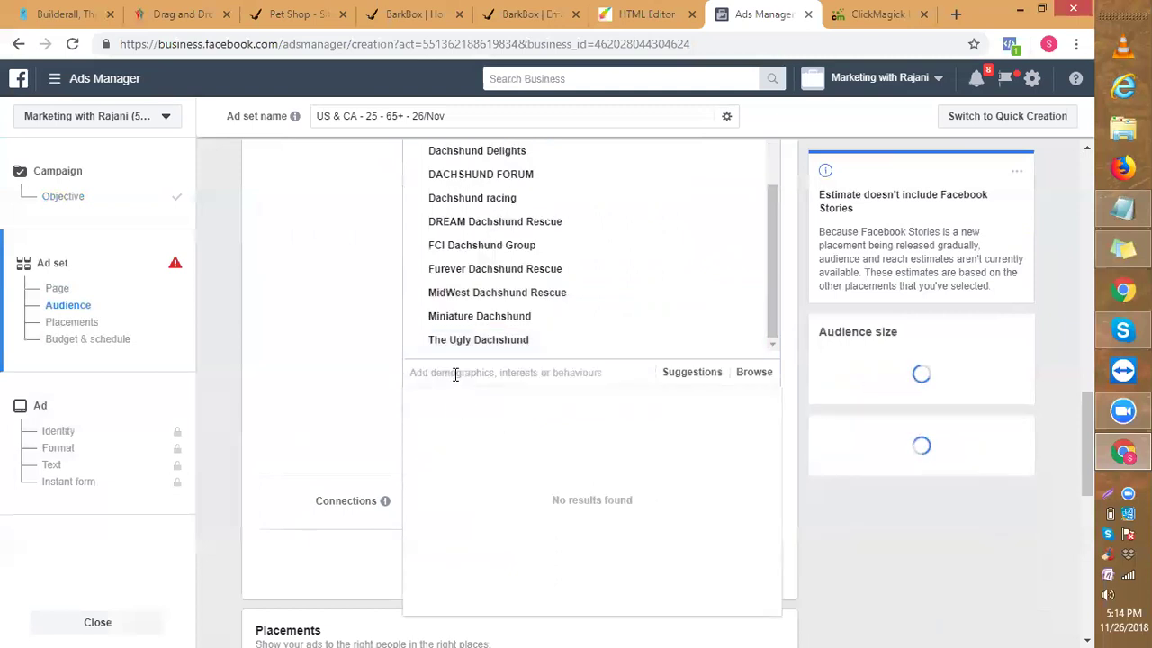
Add the interests "I Love My Dachshund" and "Dachshund Rescue South Florida" to the detailed targeting.
text(DACHSHUND)
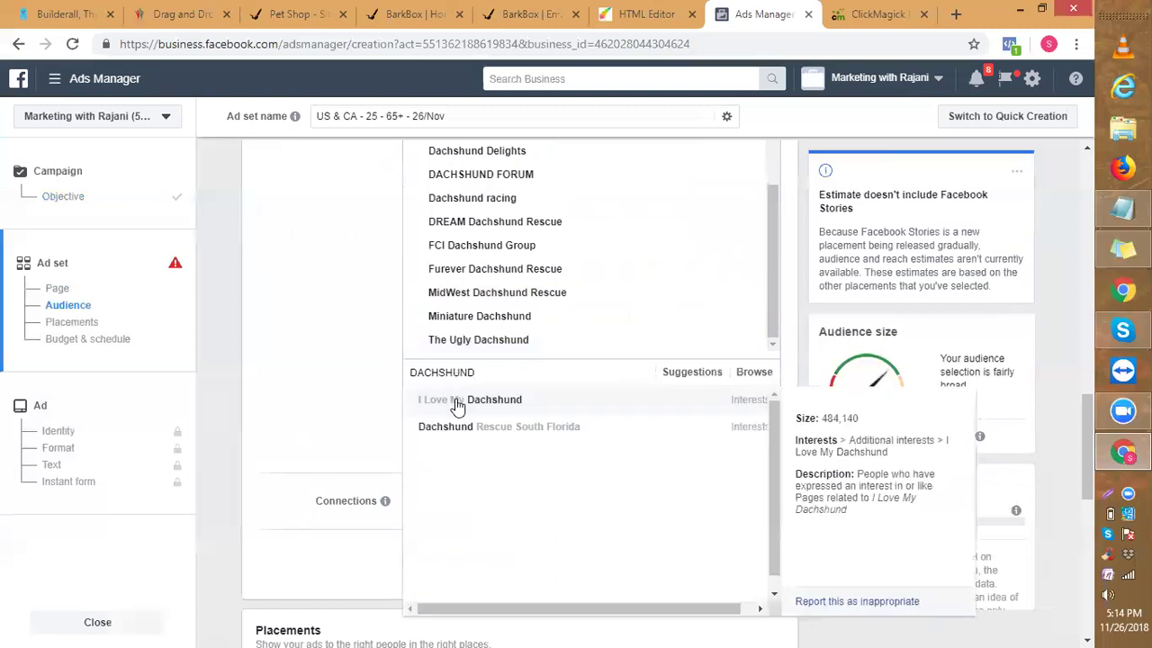
click(457, 405)
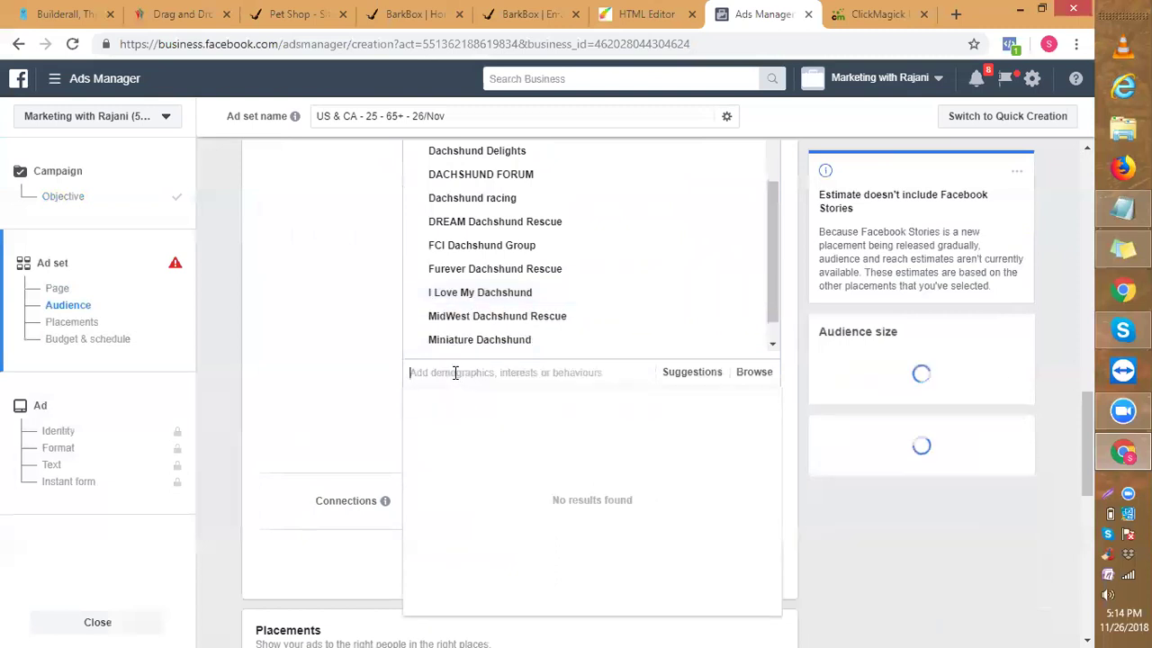
text(DACHSHUND)
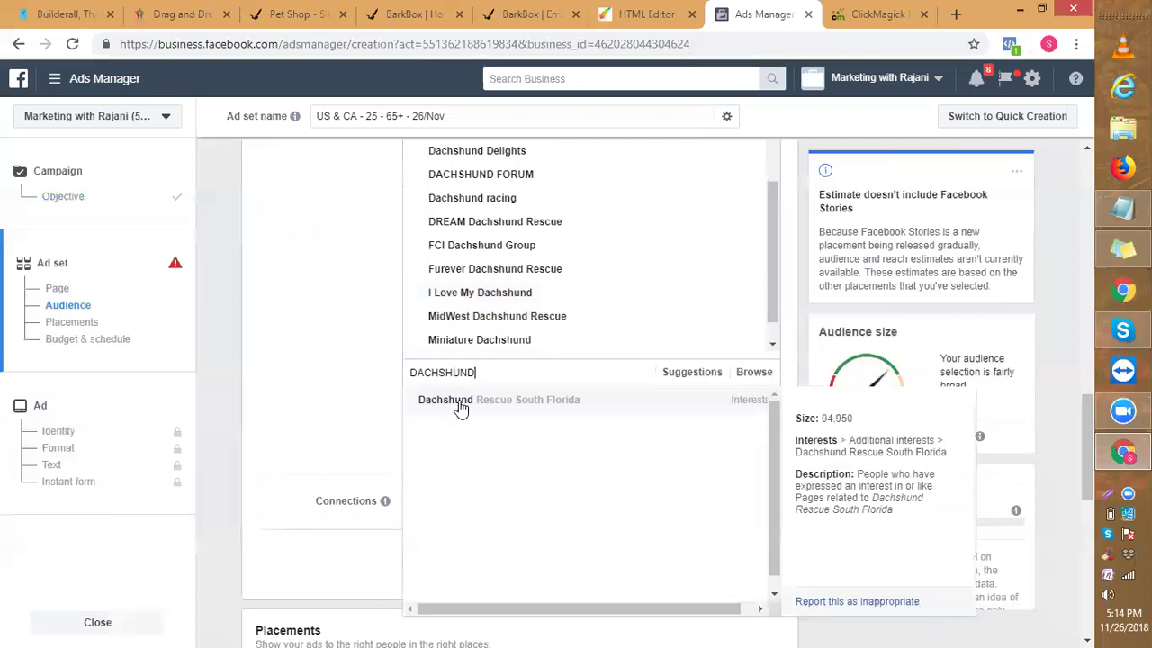
click(461, 408)
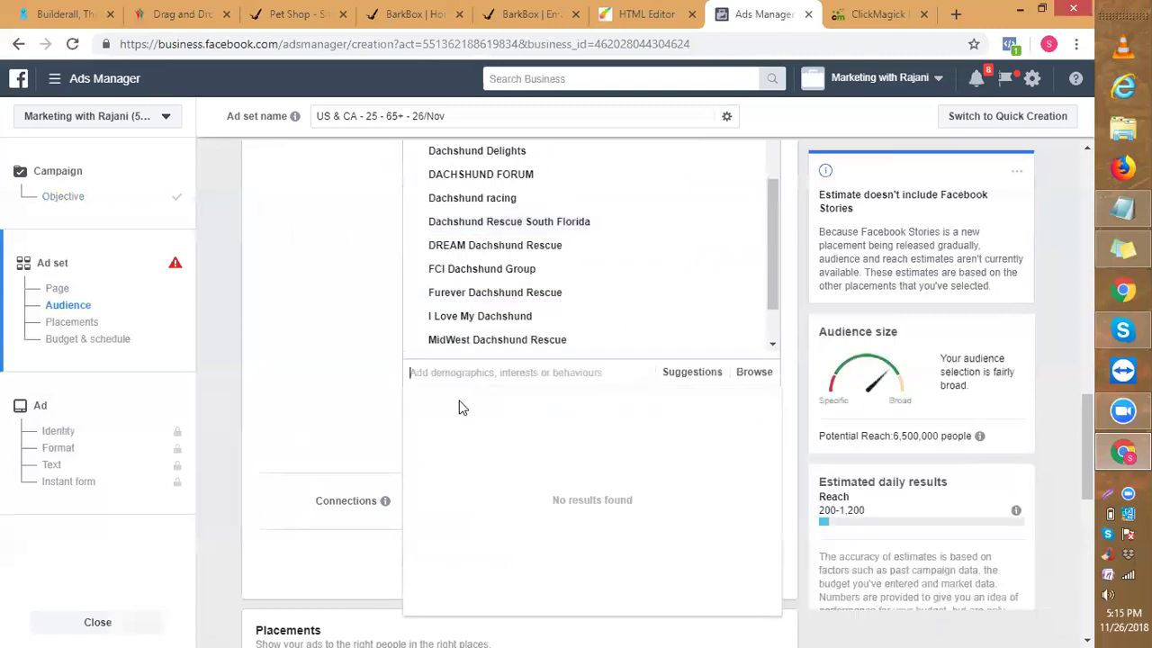
Check the targeting interests for any remaining Dachshund entries and clear the search text.
text(DACHSHUND)
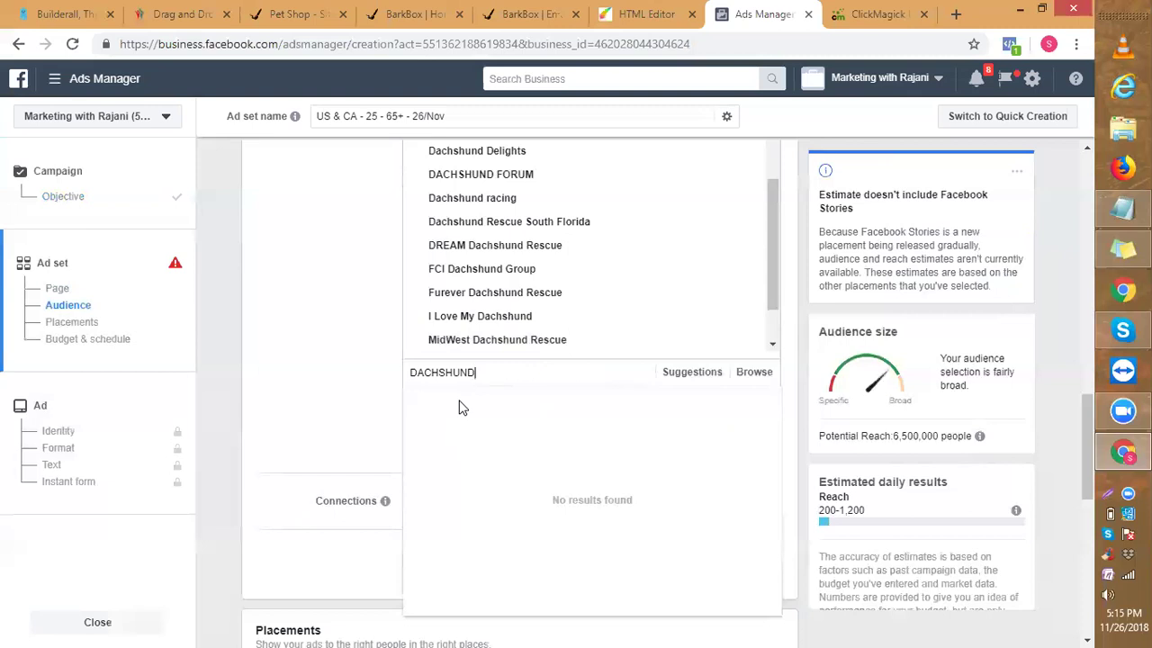
key(BackSpace)
key(BackSpace)
key(BackSpace)
key(BackSpace)
key(BackSpace)
key(BackSpace)
key(BackSpace)
key(BackSpace)
key(BackSpace)
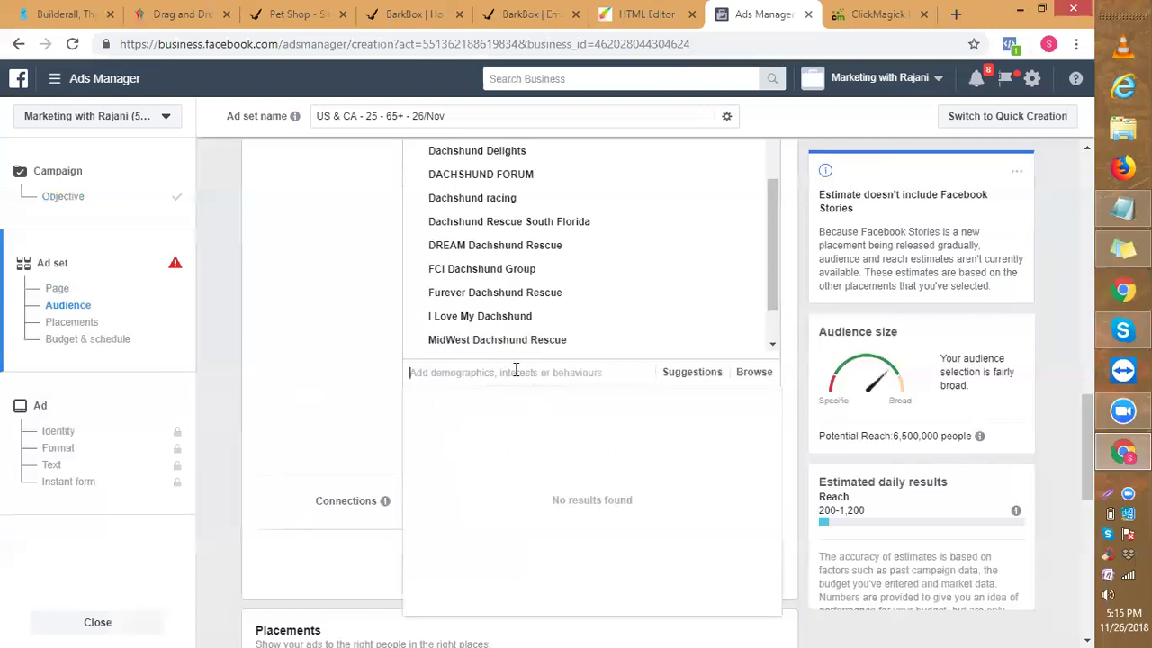
Search the targeting interests for Cardigan, copy the search term, and add "Cardigan (sweater)" to the detailed targeting.
text(cardigan)
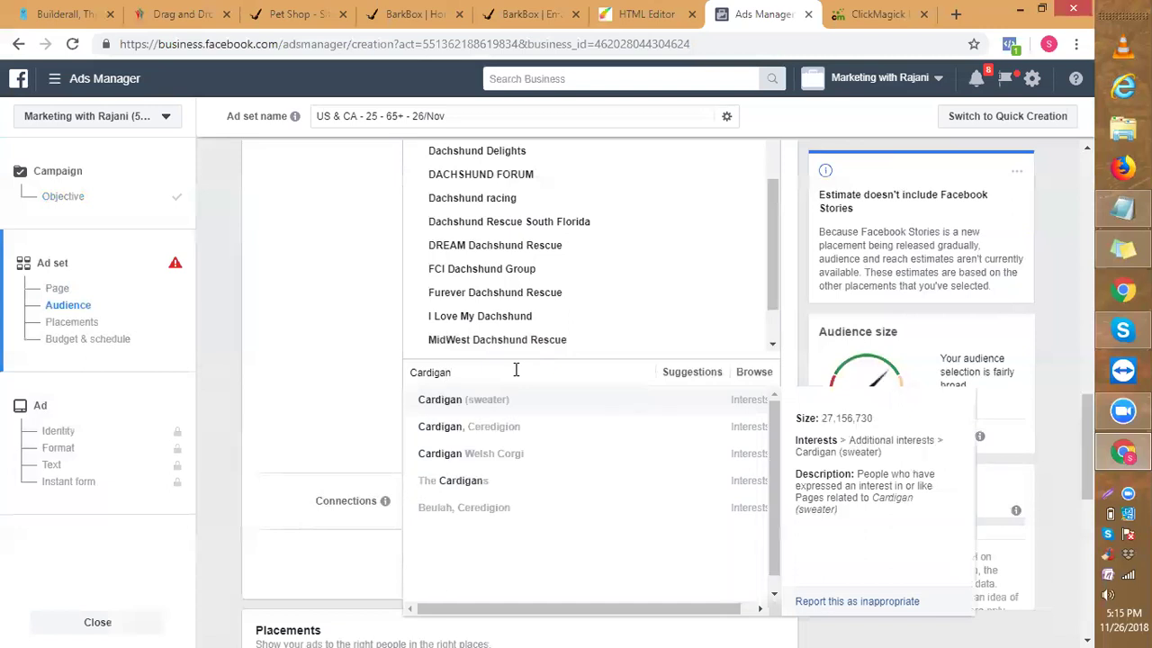
drag(462, 370, 410, 372)
key(ctrl+c)
click(474, 408)
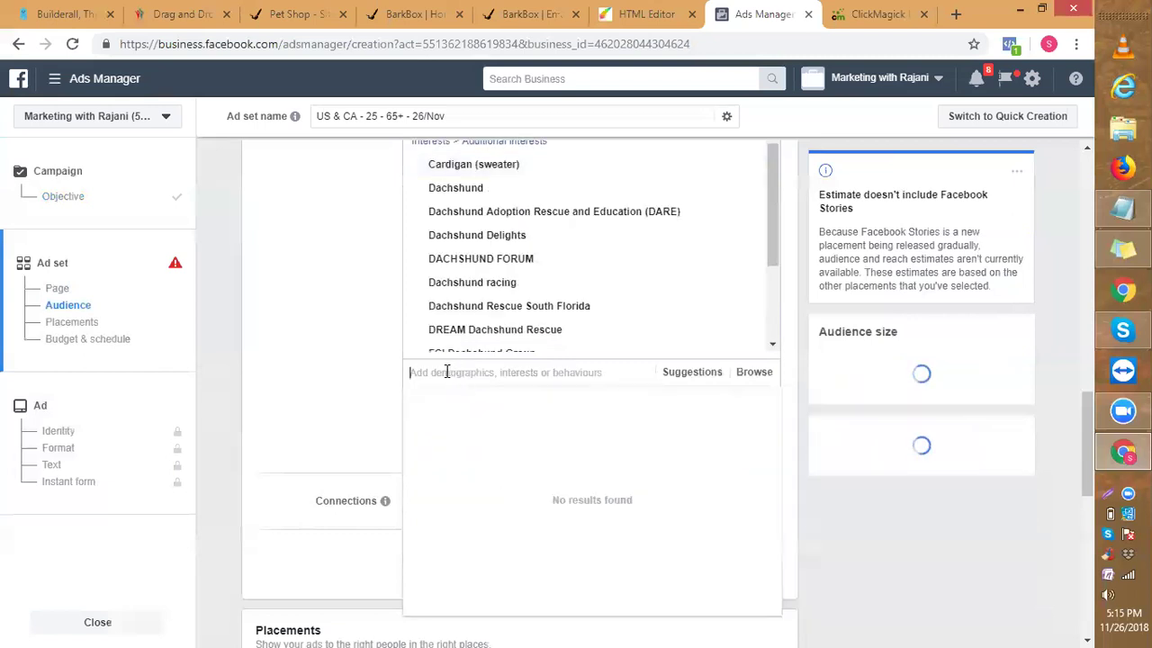
Add the interests "Cardigan, Ceredigion" and "Cardigan Welsh Corgi" to the detailed targeting.
key(ctrl+v)
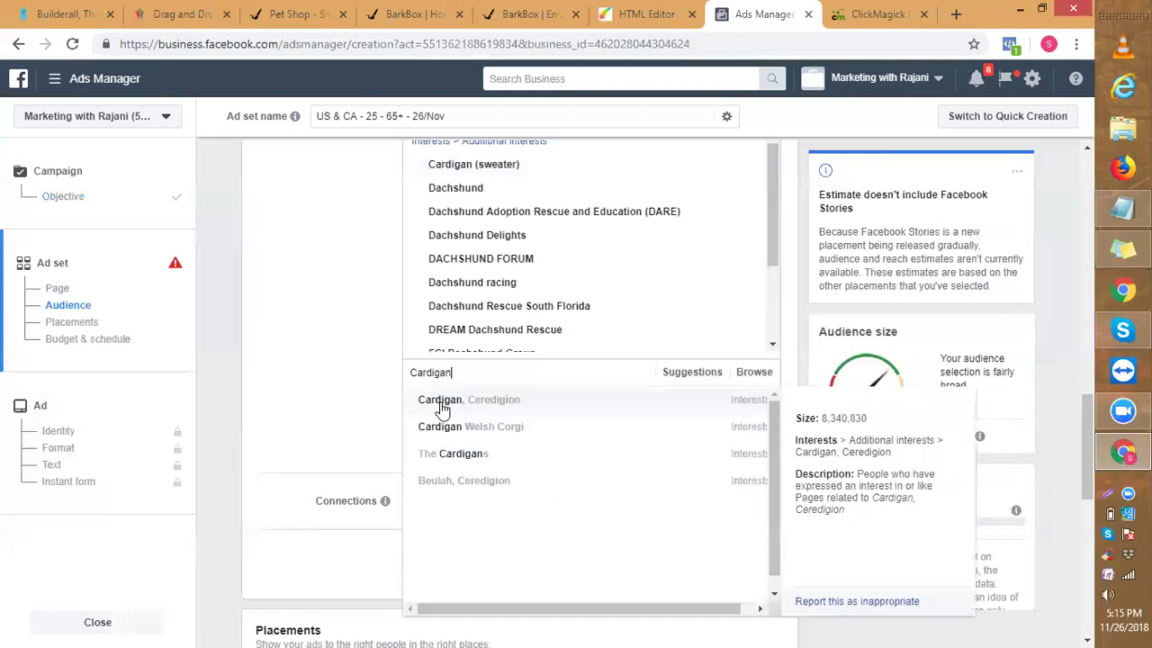
click(441, 407)
key(ctrl+v)
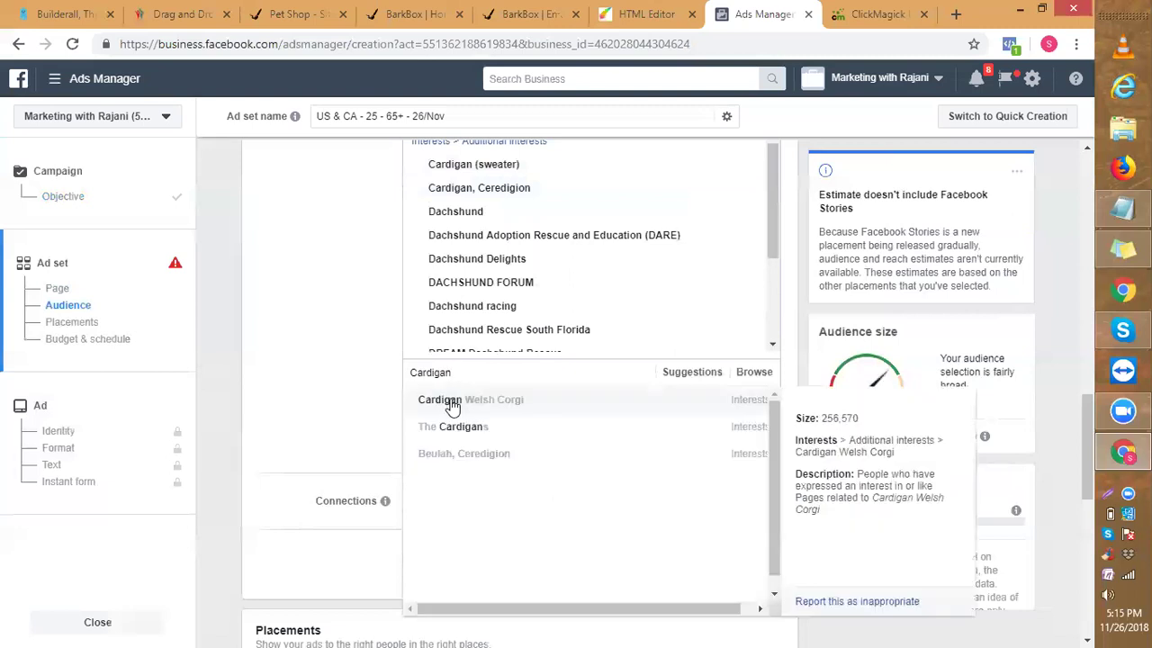
click(453, 408)
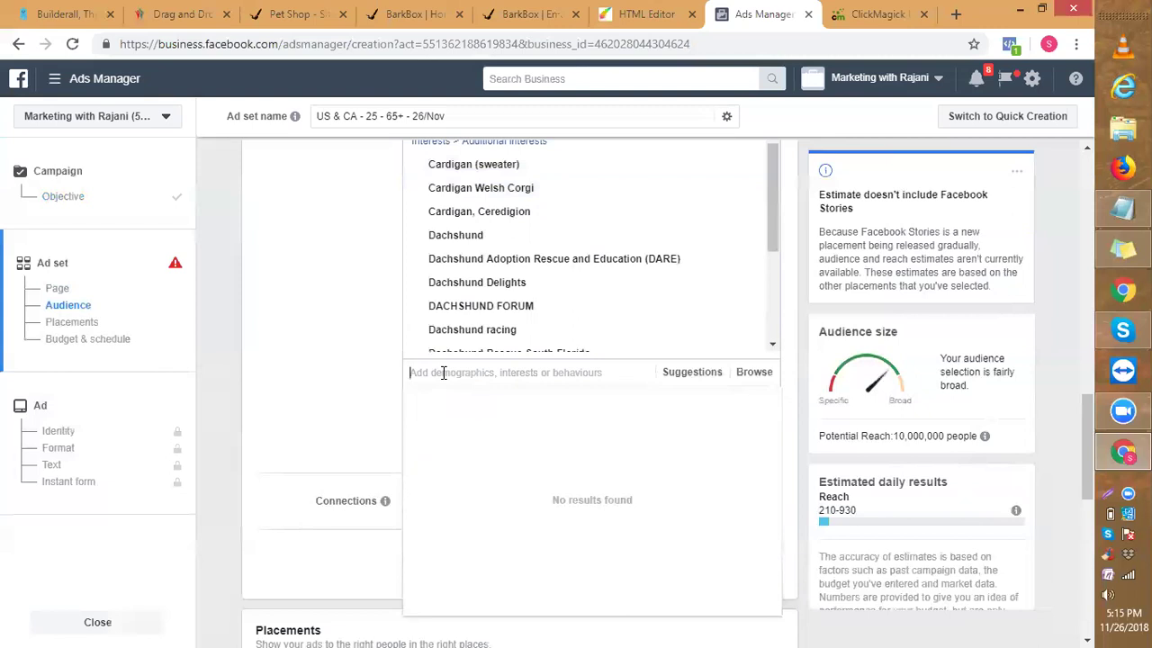
Search the targeting interests for Corgi, copy the search term, and add "Welsh Corgi" to the detailed targeting.
text(coRGI)
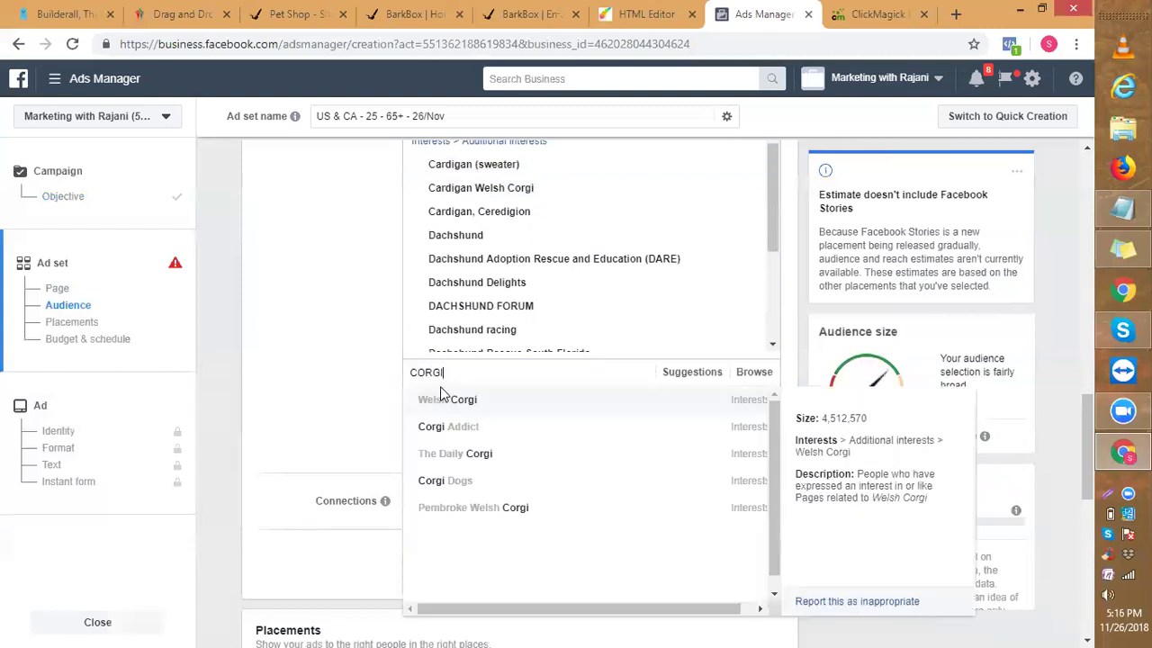
drag(445, 379, 409, 378)
key(ctrl+c)
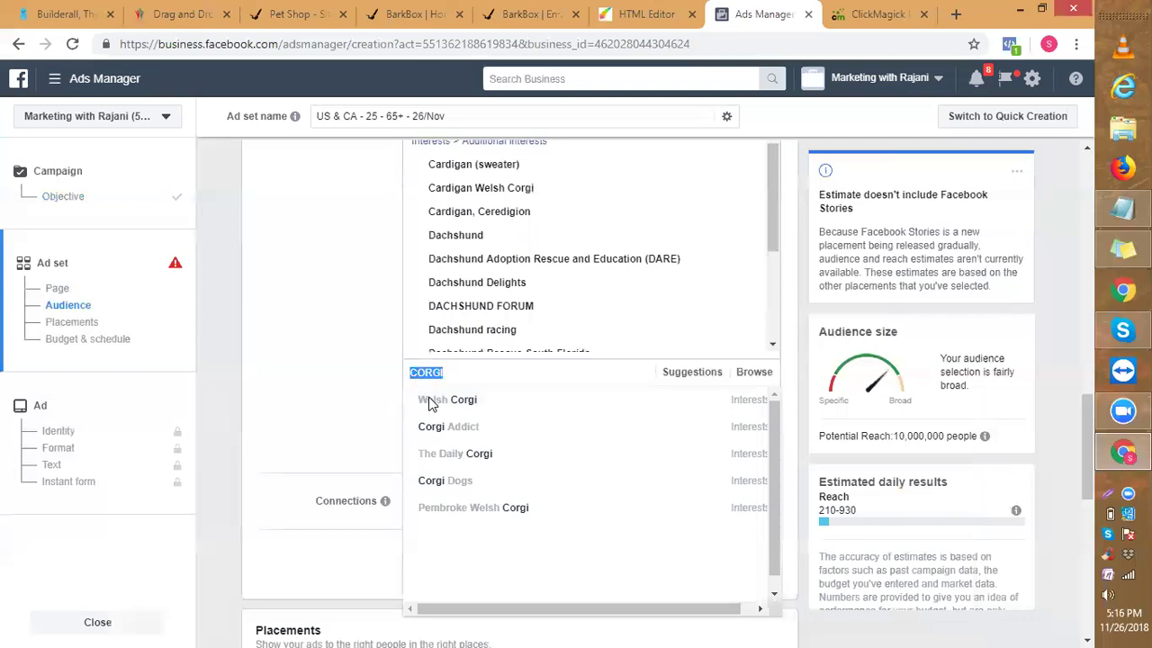
click(430, 404)
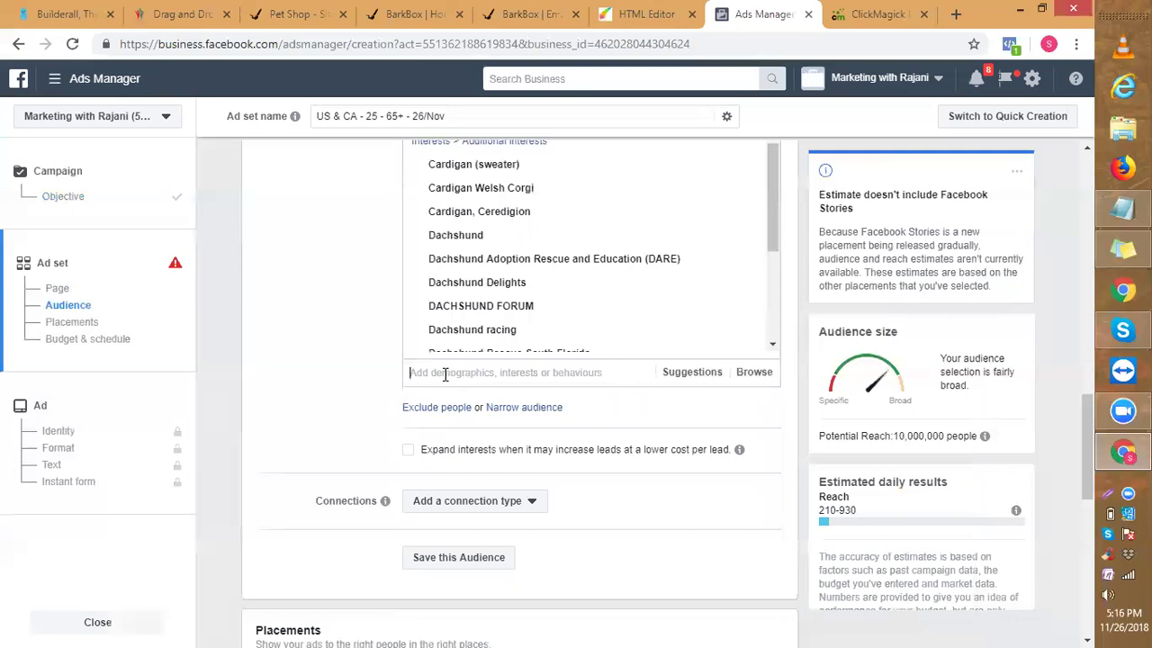
key(ctrl+v)
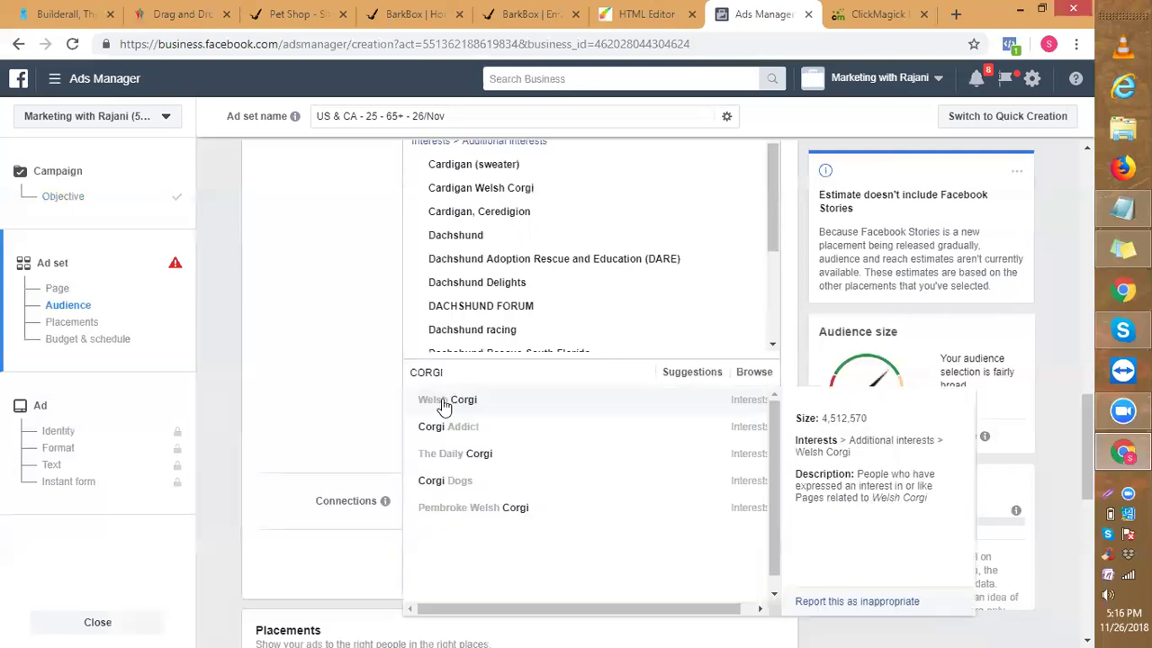
click(443, 405)
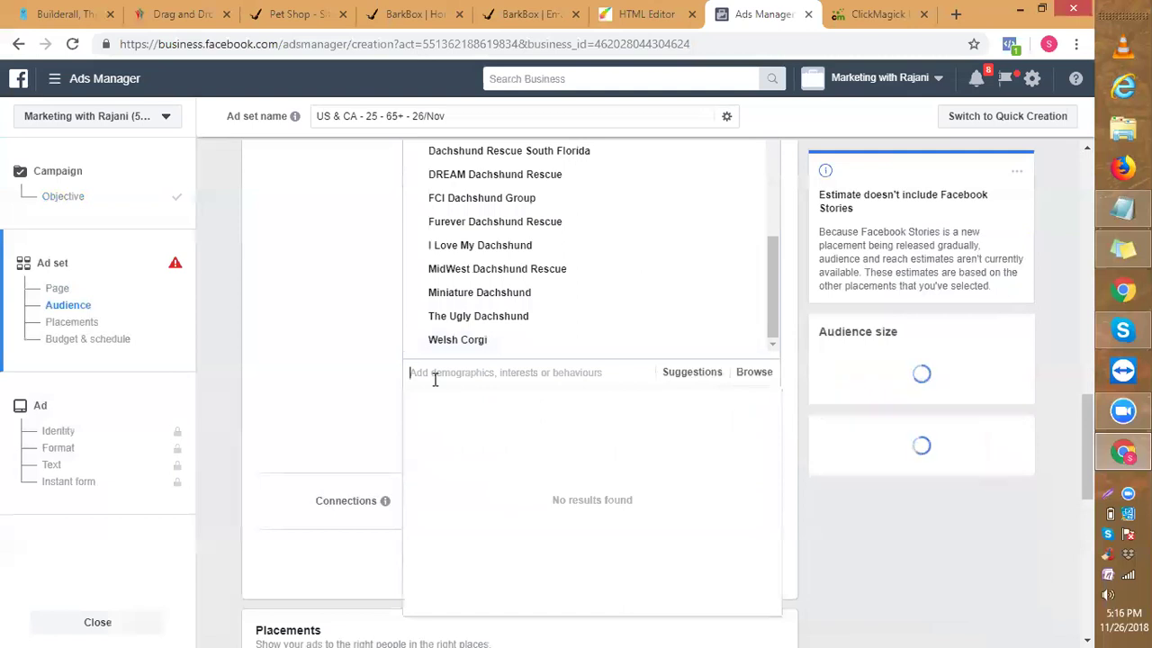
Search the targeting interests for CORGI and add "Corgi Addict", "The Daily Corgi", "Corgi Dogs" and "Pembroke Welsh Corgi" to the detailed targeting.
key(ctrl+v)
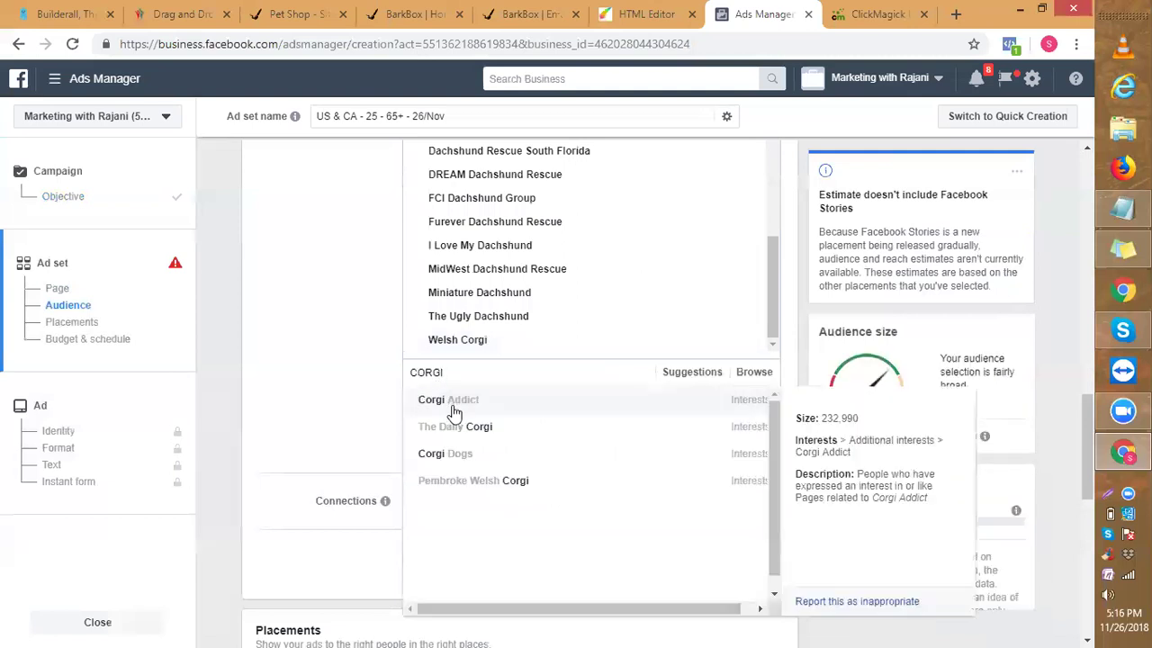
click(455, 413)
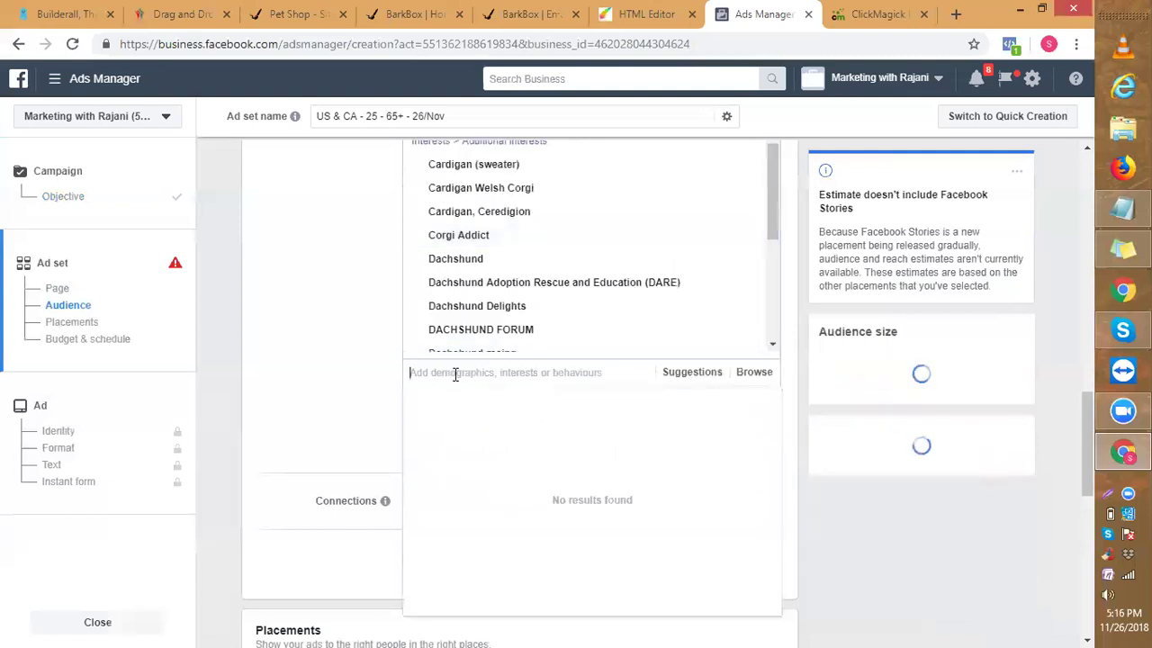
text(CORGI)
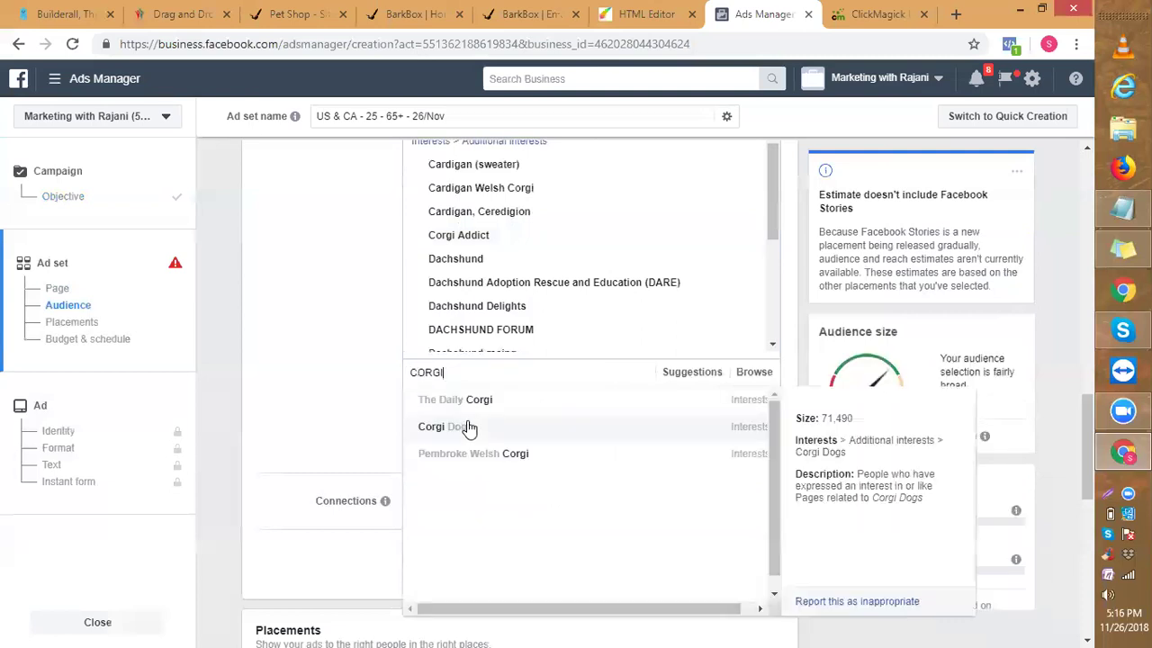
click(461, 411)
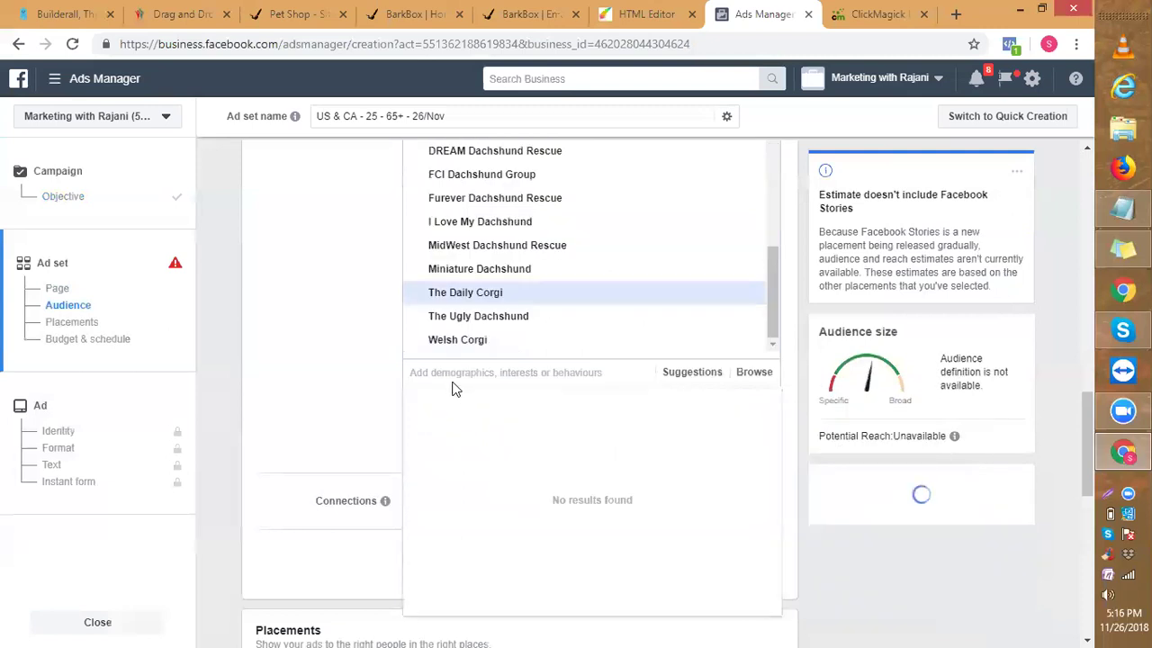
text(CORGI)
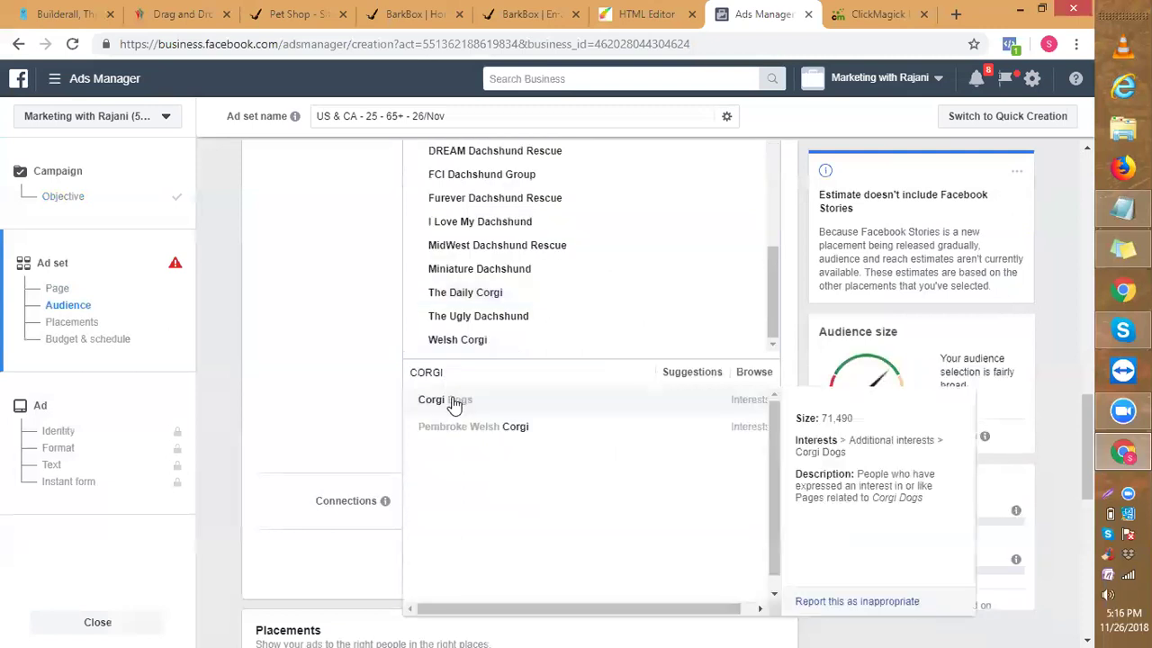
click(450, 401)
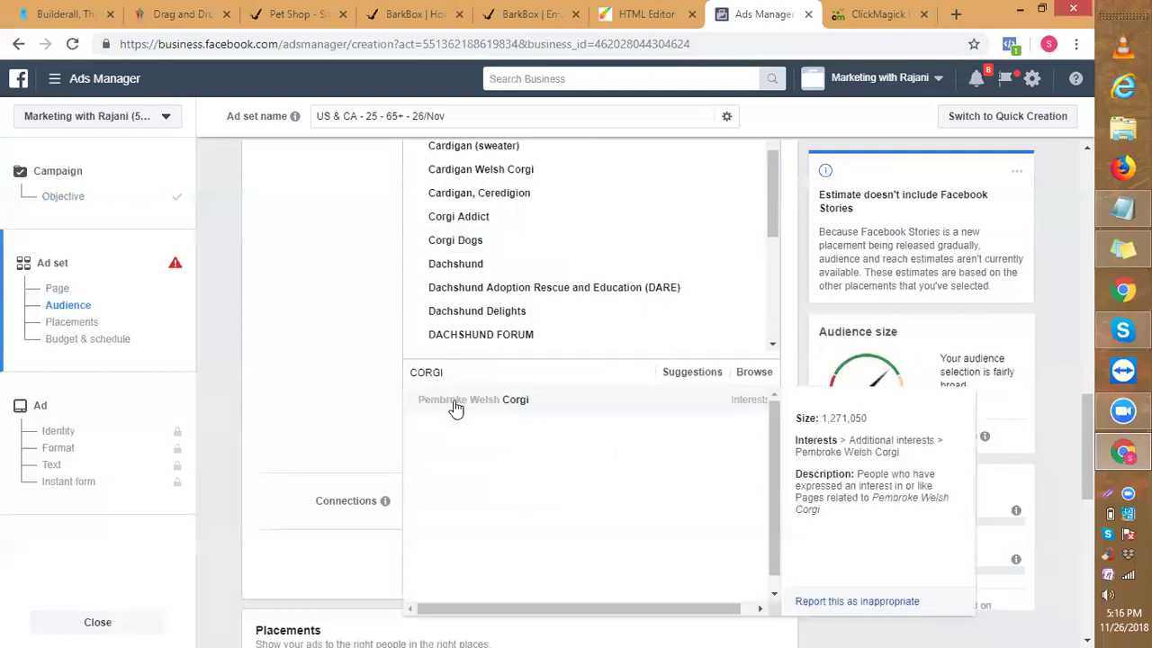
click(457, 407)
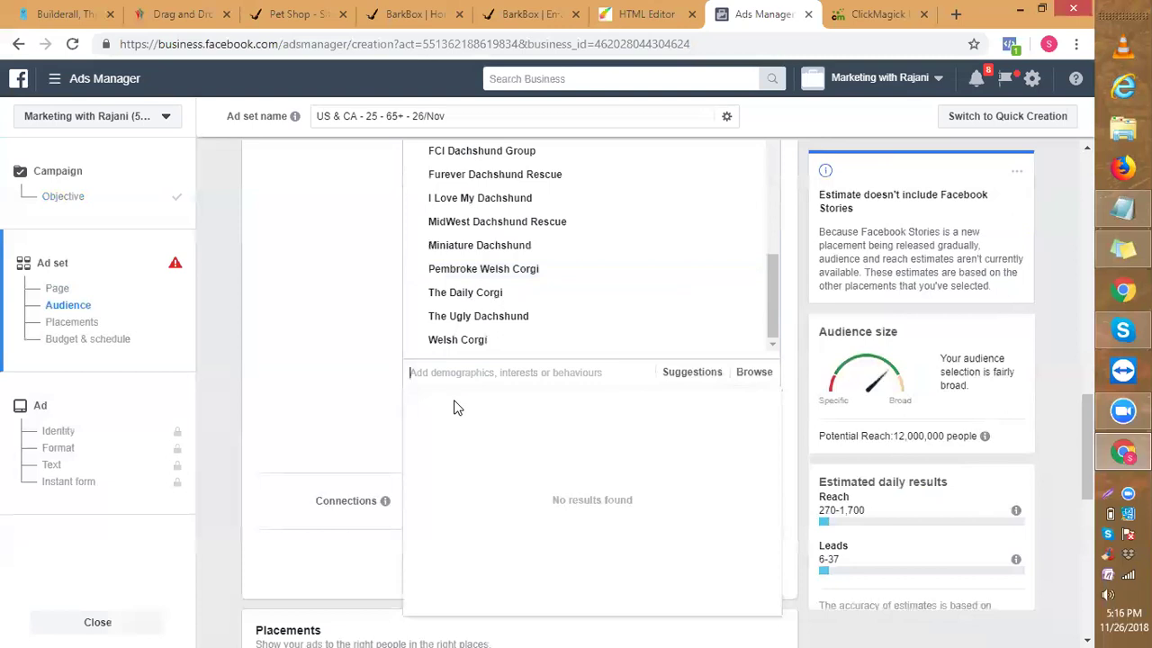
Search the targeting interests for Shih, copy the search term, and add "Shih Tzu" and "Shijiazhuang" to the detailed targeting.
text(Shih)
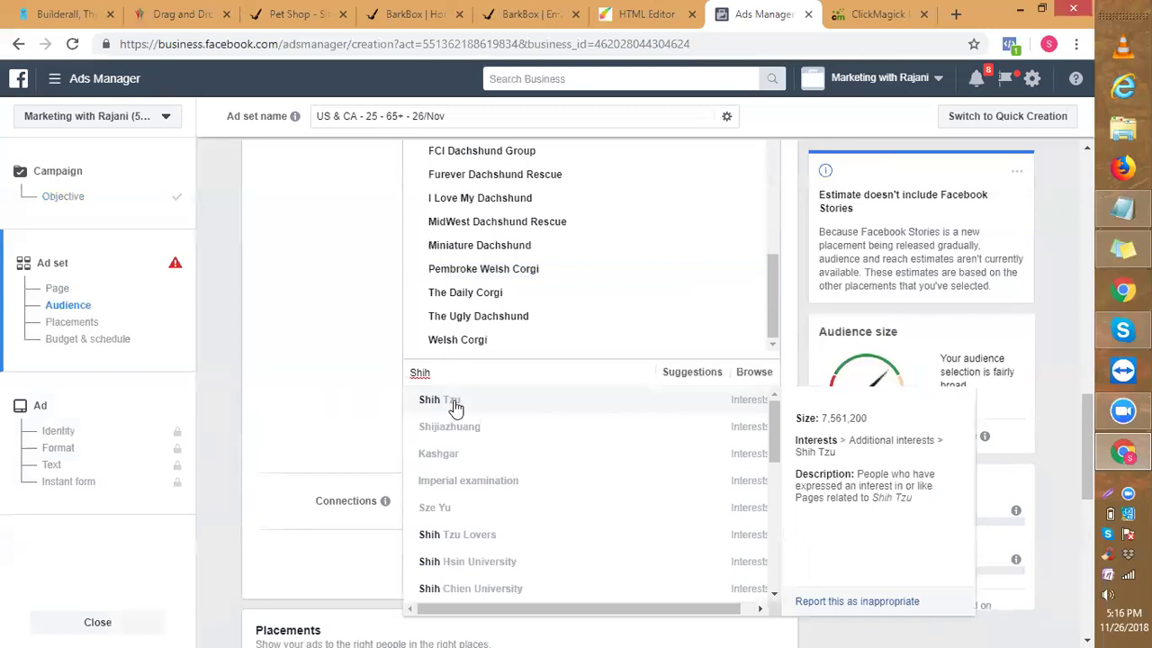
drag(434, 373, 411, 378)
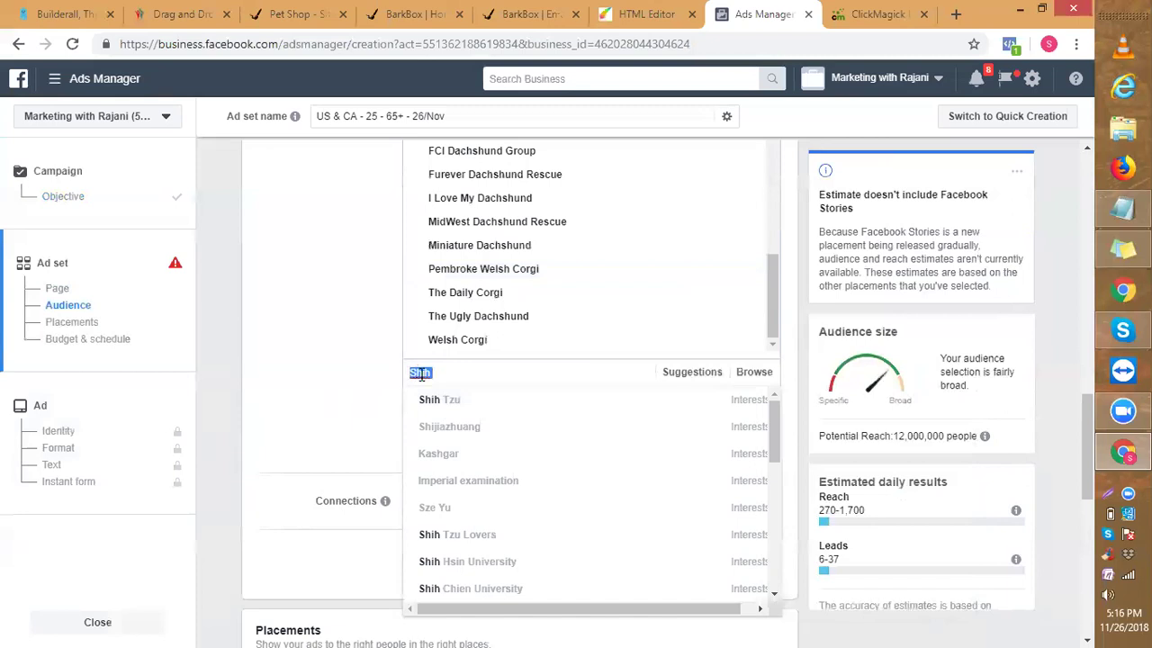
click(429, 401)
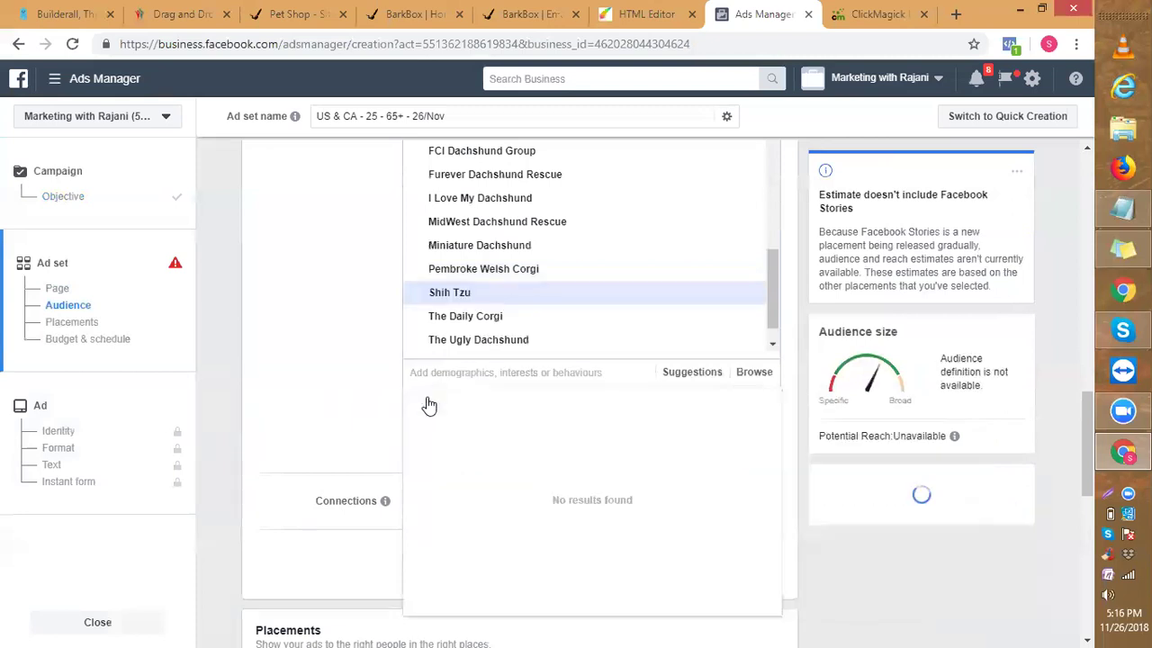
text(Shih)
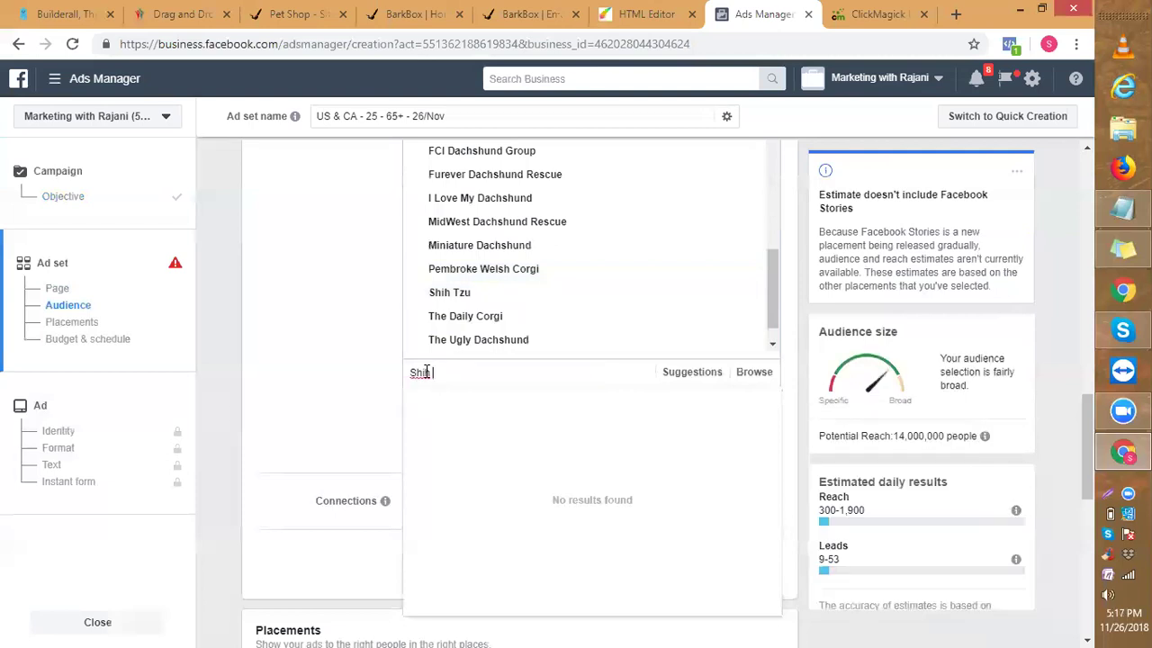
mouse_move(430, 511)
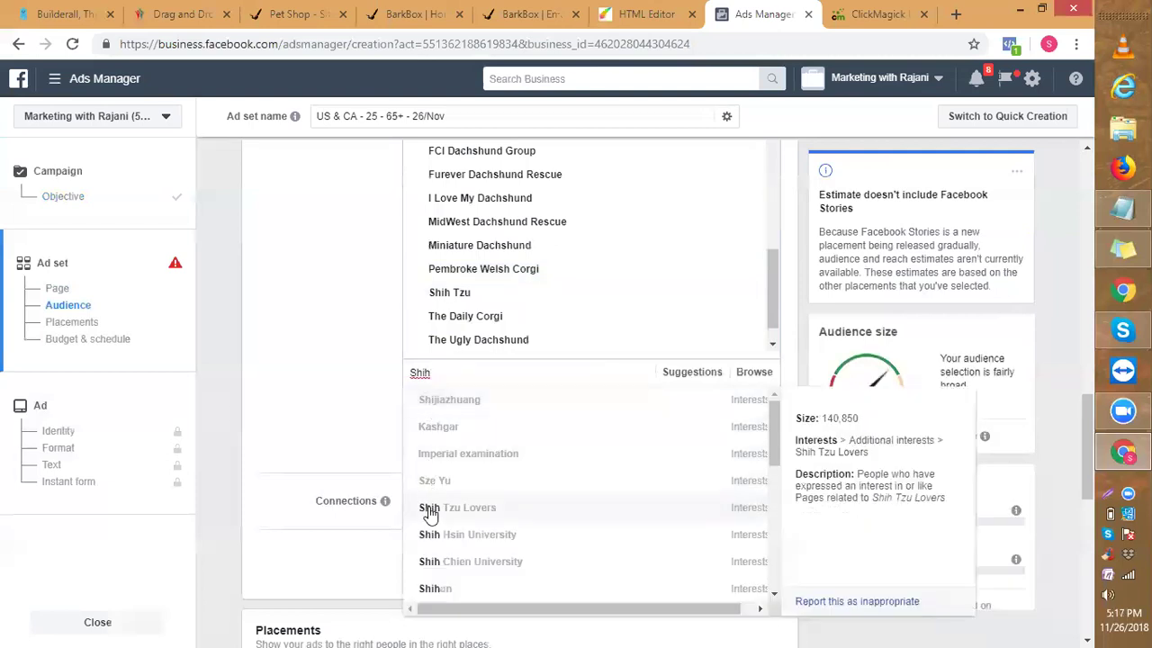
click(448, 401)
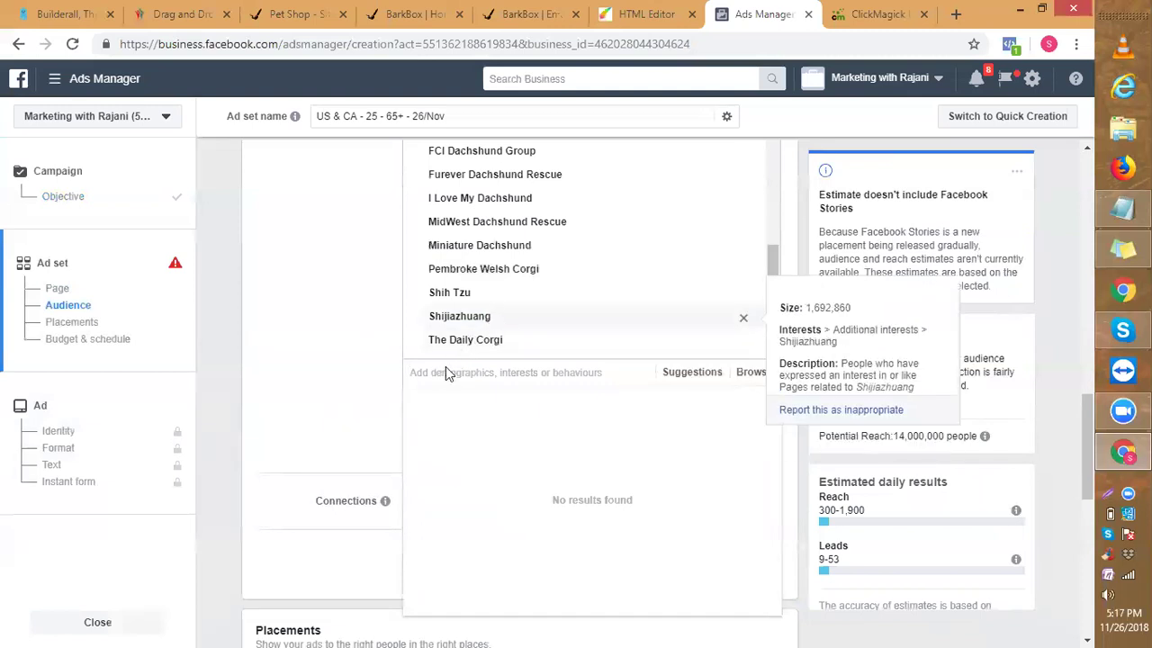
Add the Shih interests "Shih Tzu Lovers" and "Shih Hsin University" to the detailed targeting and close the suggestion list.
text(Shih)
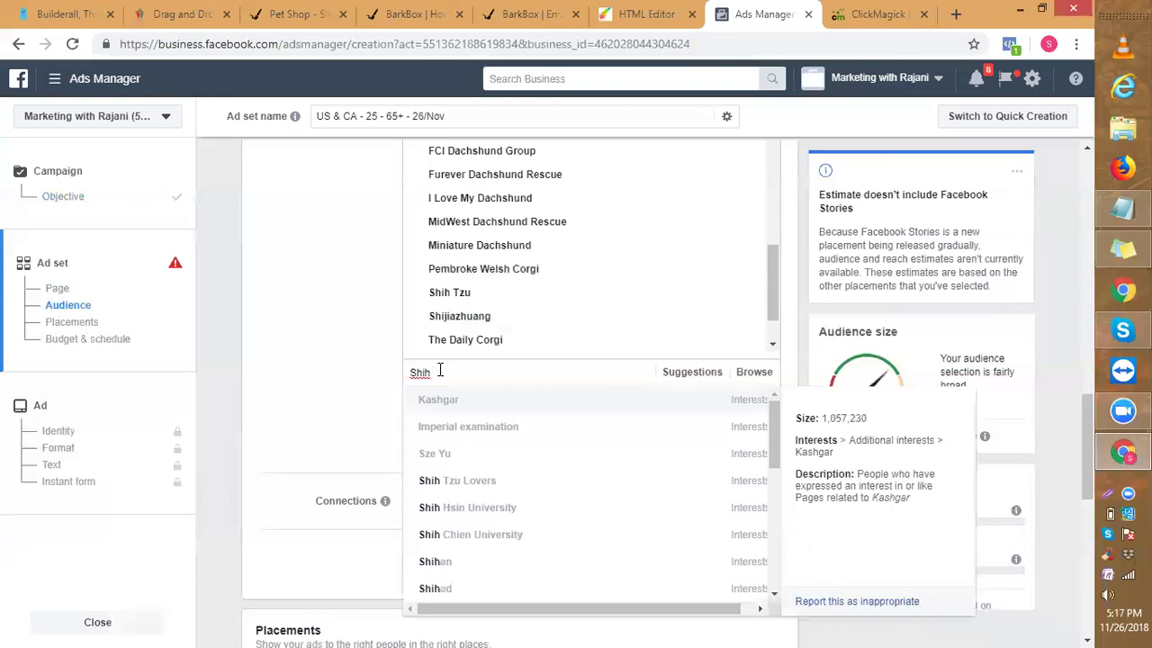
click(432, 482)
text(Shih)
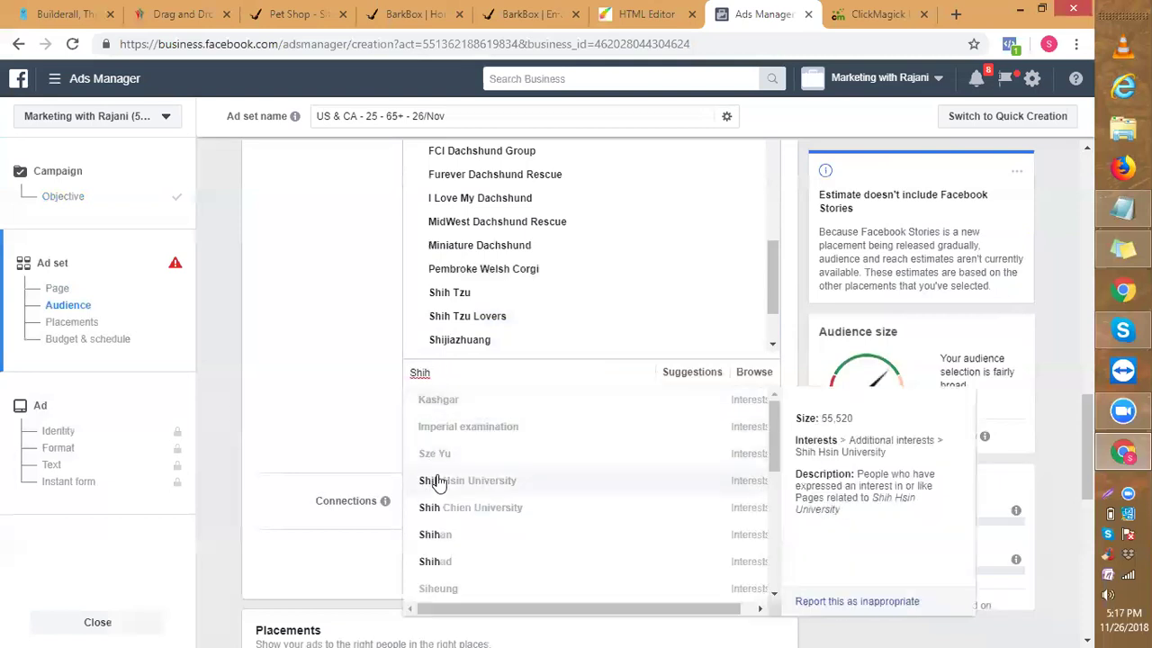
click(437, 482)
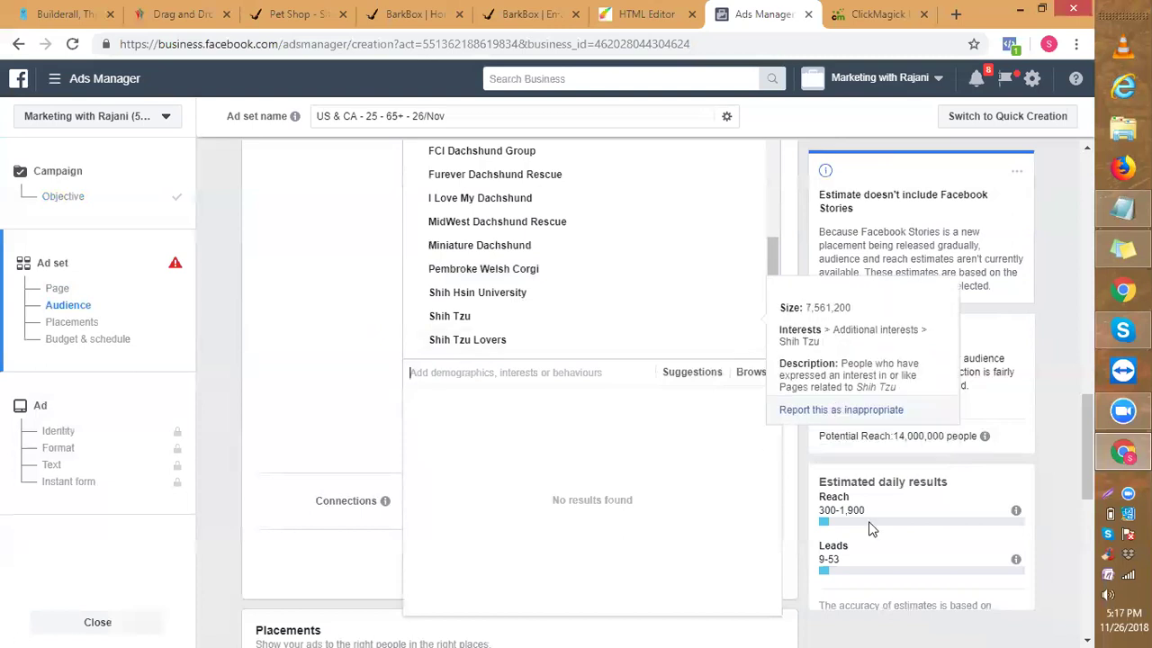
click(290, 364)
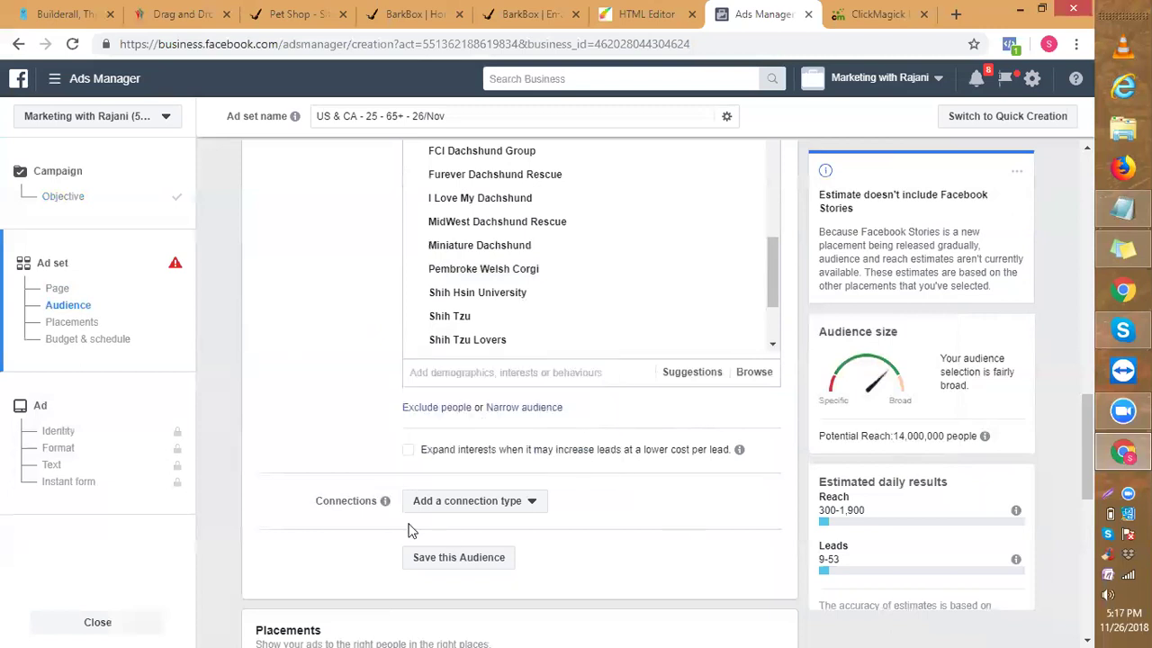
Start saving this audience and replace its default name with "Bark Box Audience 2".
click(435, 564)
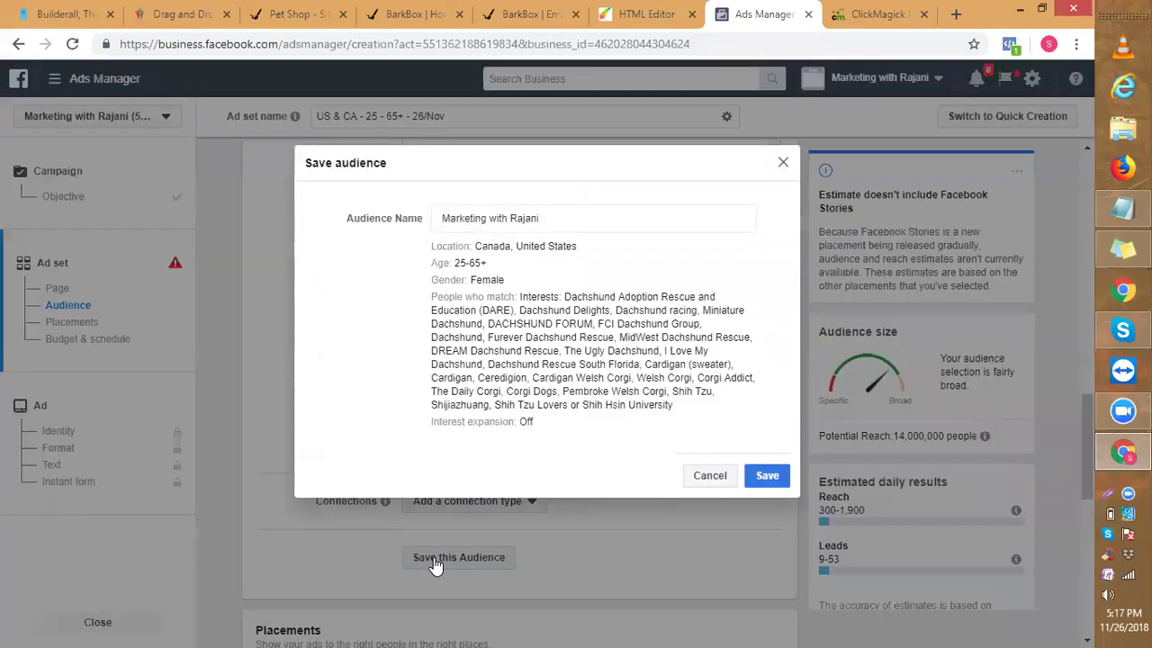
double_click(518, 216)
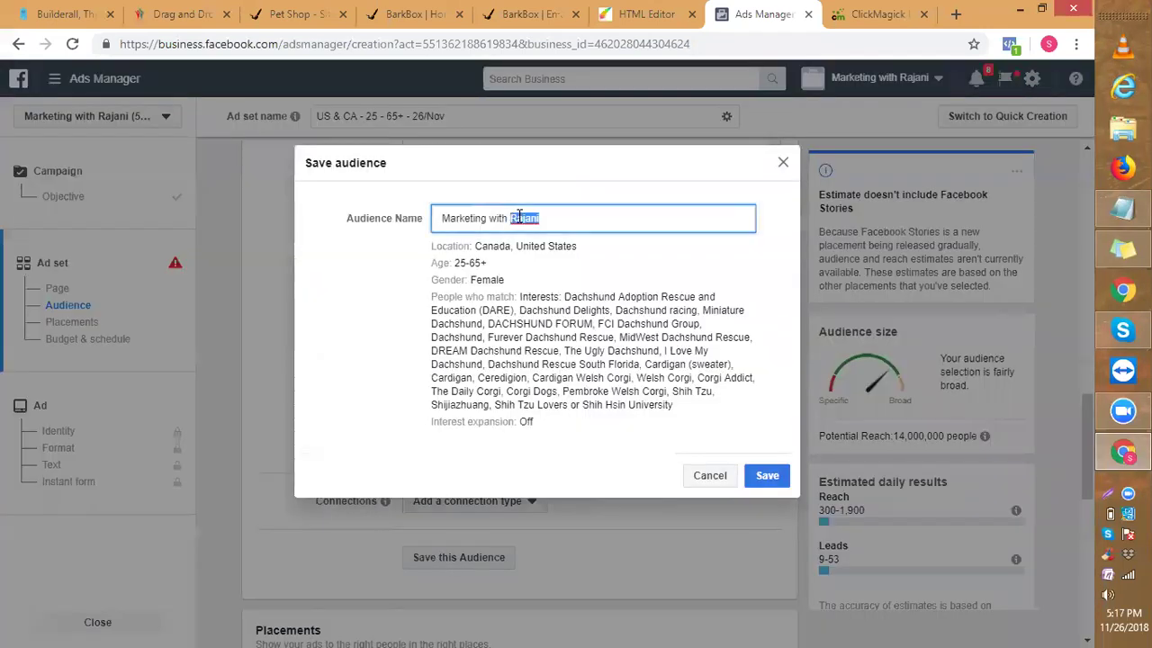
key(BackSpace)
key(BackSpace)
key(BackSpace)
key(BackSpace)
key(BackSpace)
key(BackSpace)
key(BackSpace)
key(BackSpace)
key(BackSpace)
key(BackSpace)
key(BackSpace)
key(BackSpace)
key(BackSpace)
key(BackSpace)
key(BackSpace)
key(BackSpace)
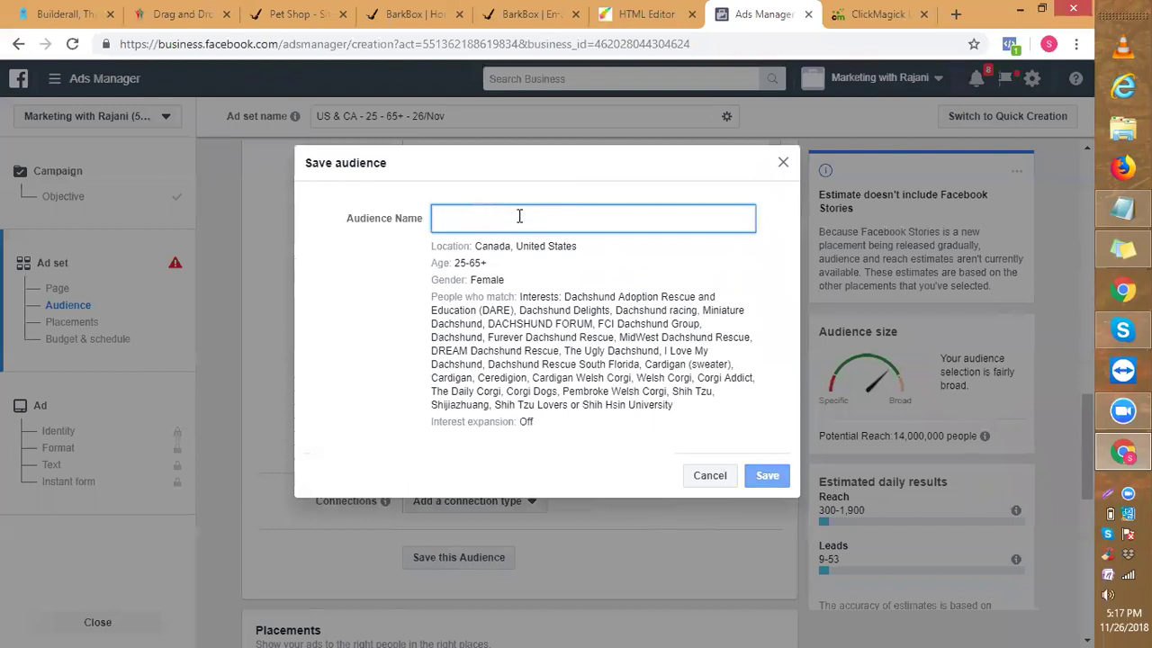
text(Bri)
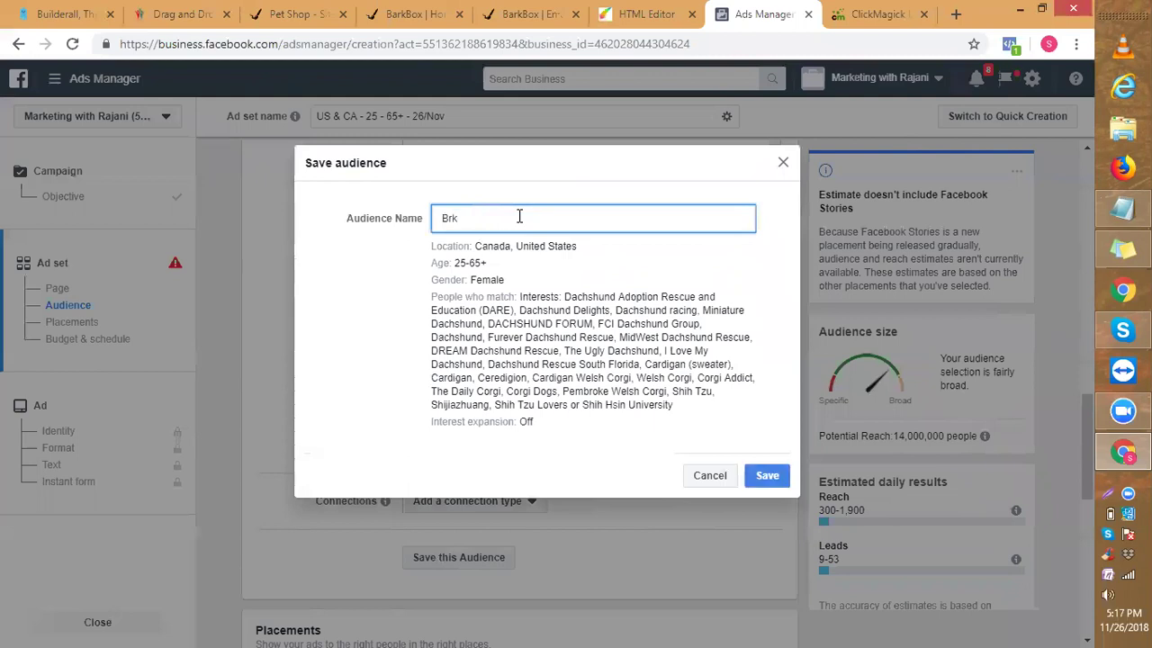
key(BackSpace)
key(BackSpace)
text(ark Box)
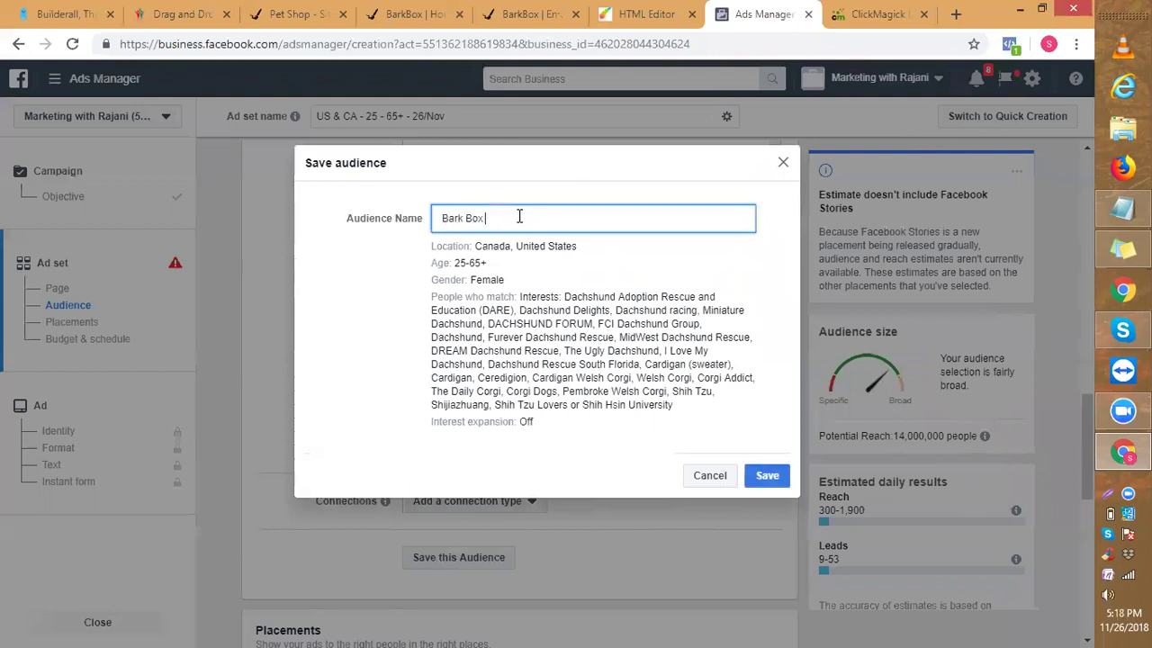
text( Audience 2)
Copy the audience summary from location through interests and paste it into the open Notepad file, several lines below the Facebook Pixel code.
drag(675, 406, 426, 272)
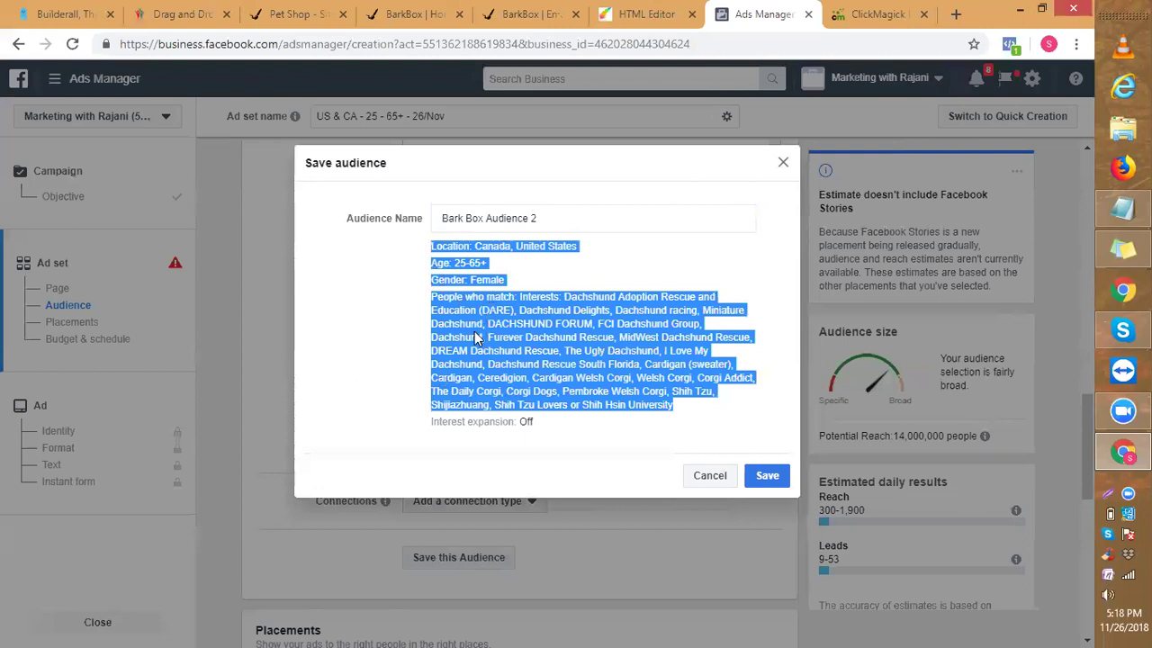
right_click(478, 258)
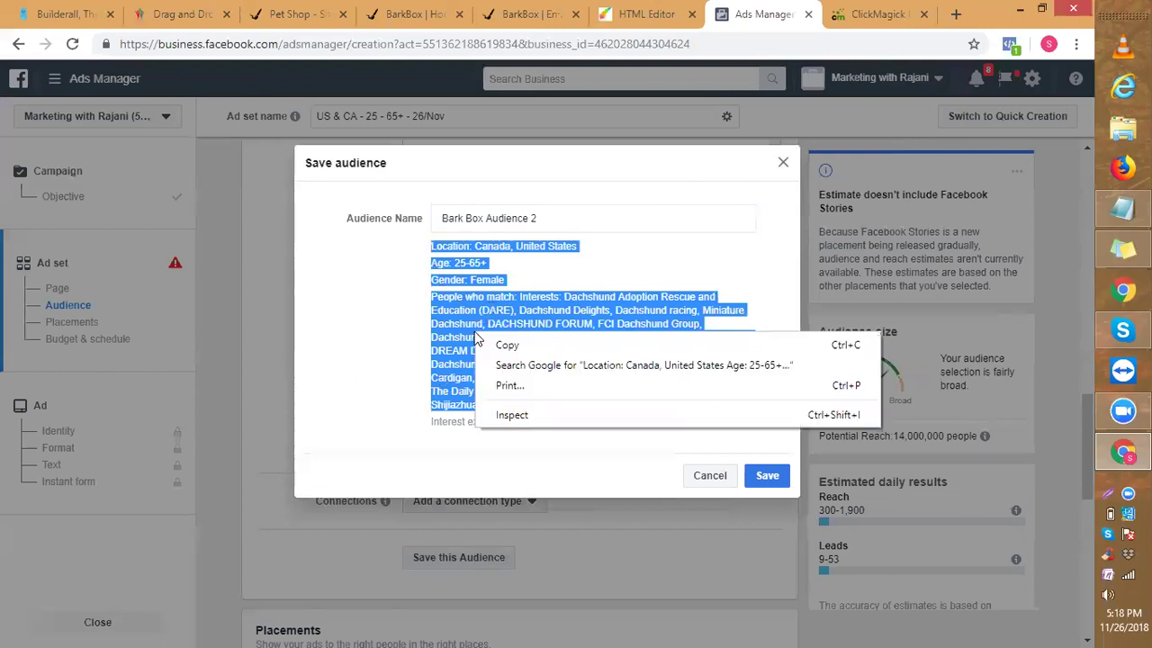
click(504, 271)
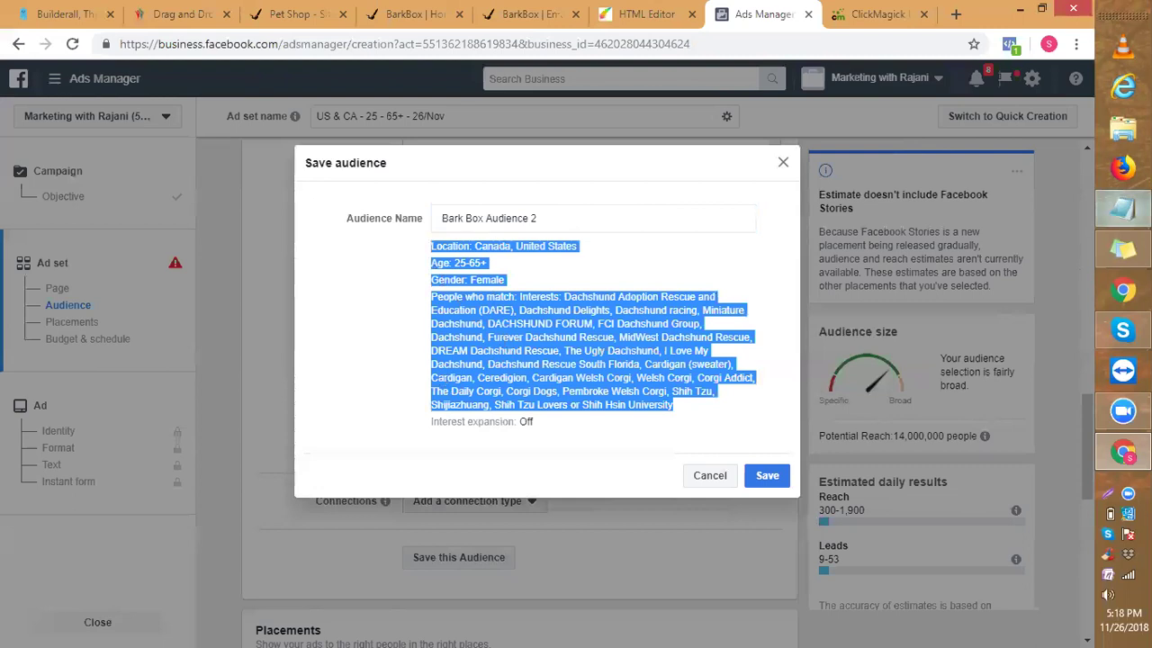
click(1123, 209)
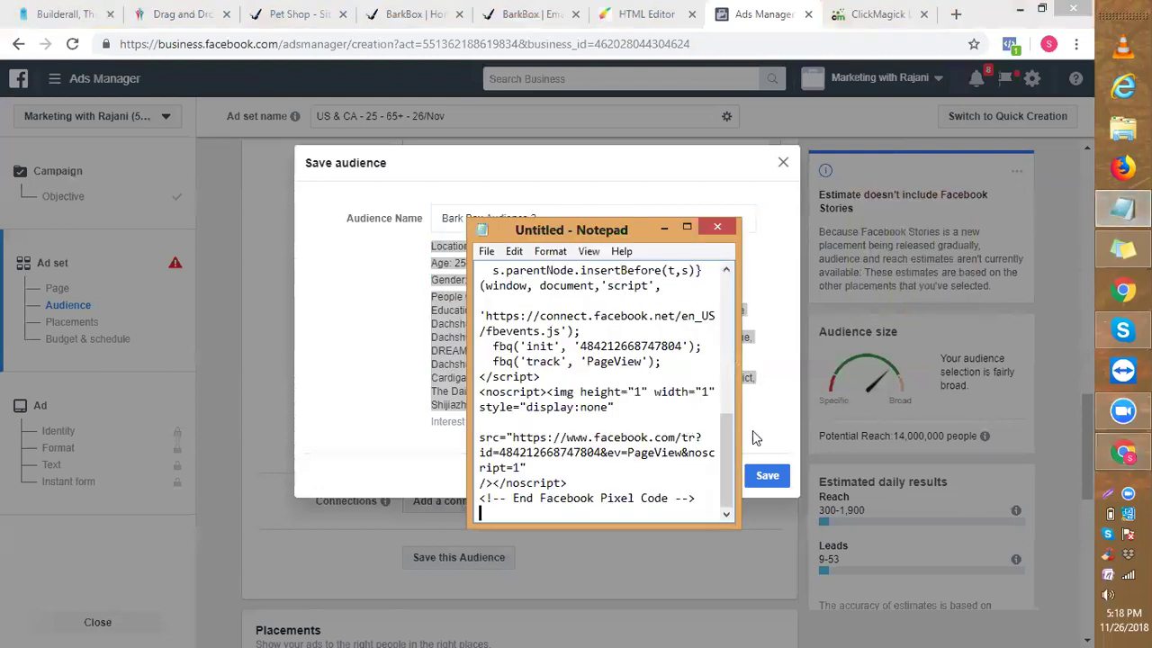
key(Return)
key(Return)
key(Return)
key(Return)
key(Return)
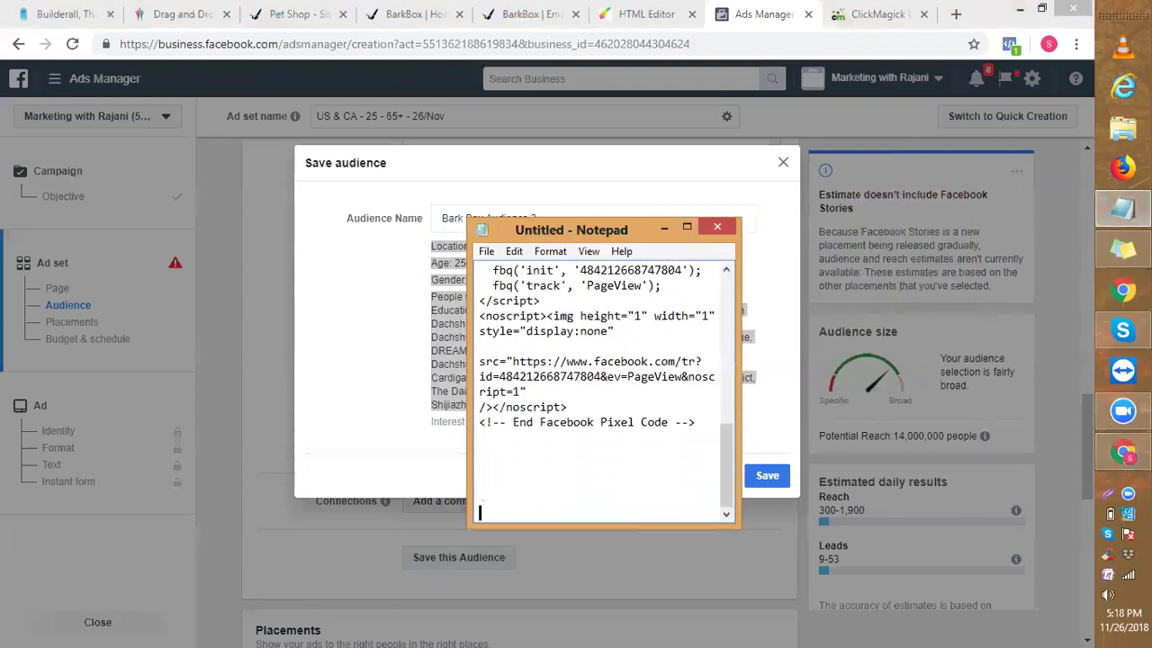
key(ctrl+v)
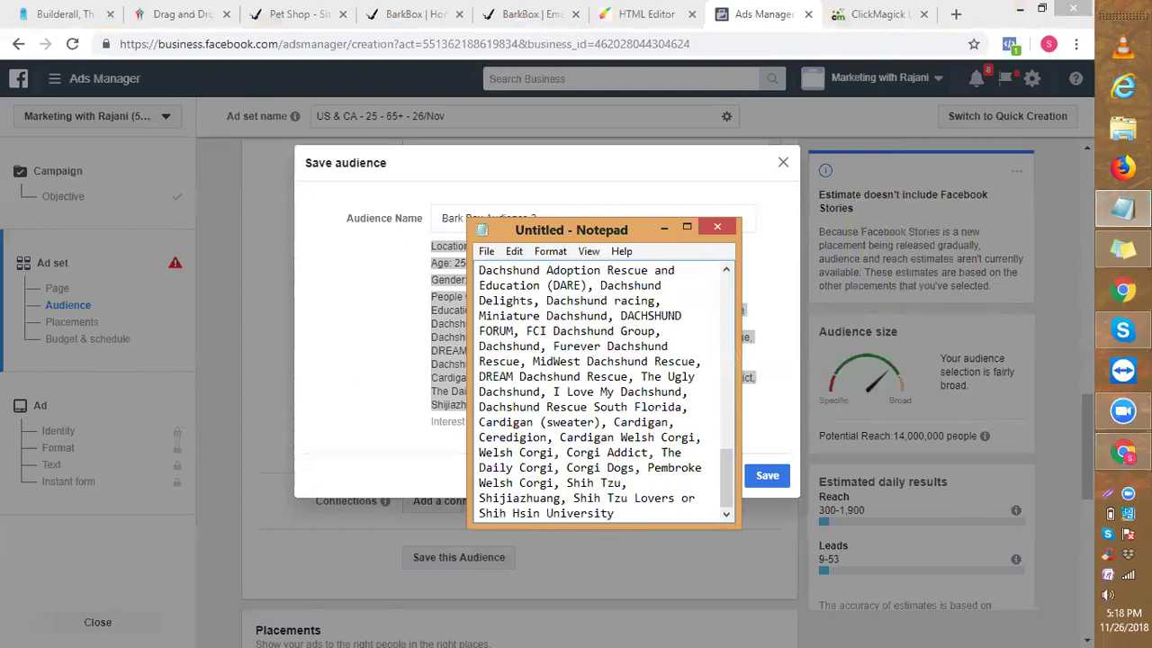
Save the Notepad file to the Desktop as FACEBOOK CAMPAIGN.
click(486, 251)
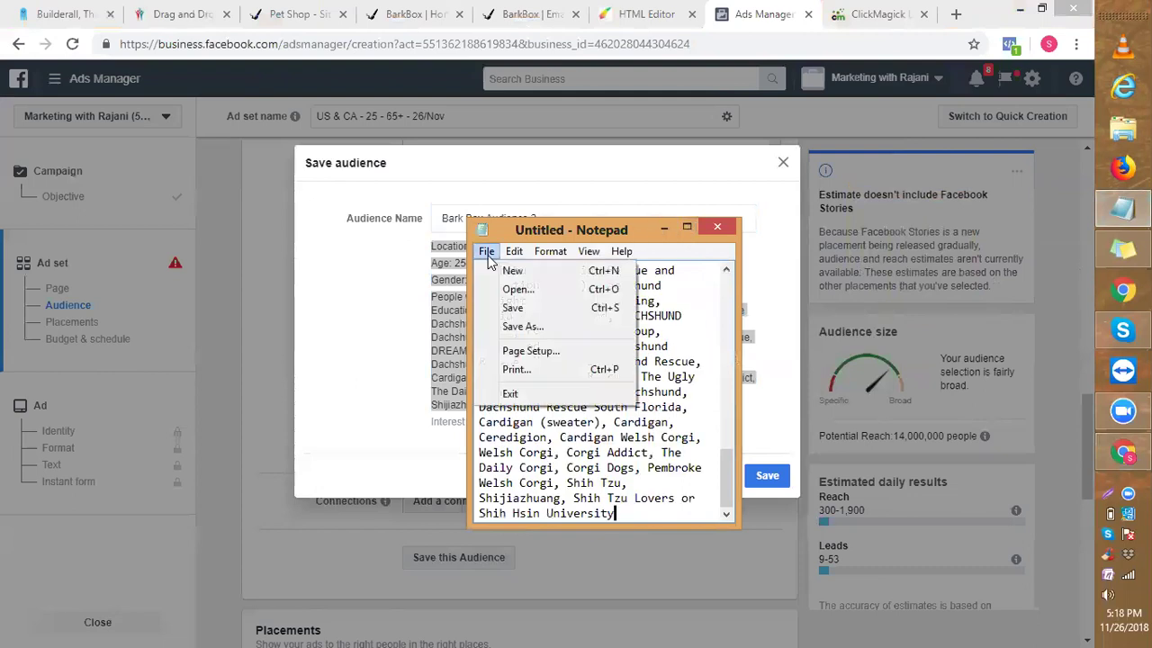
click(520, 329)
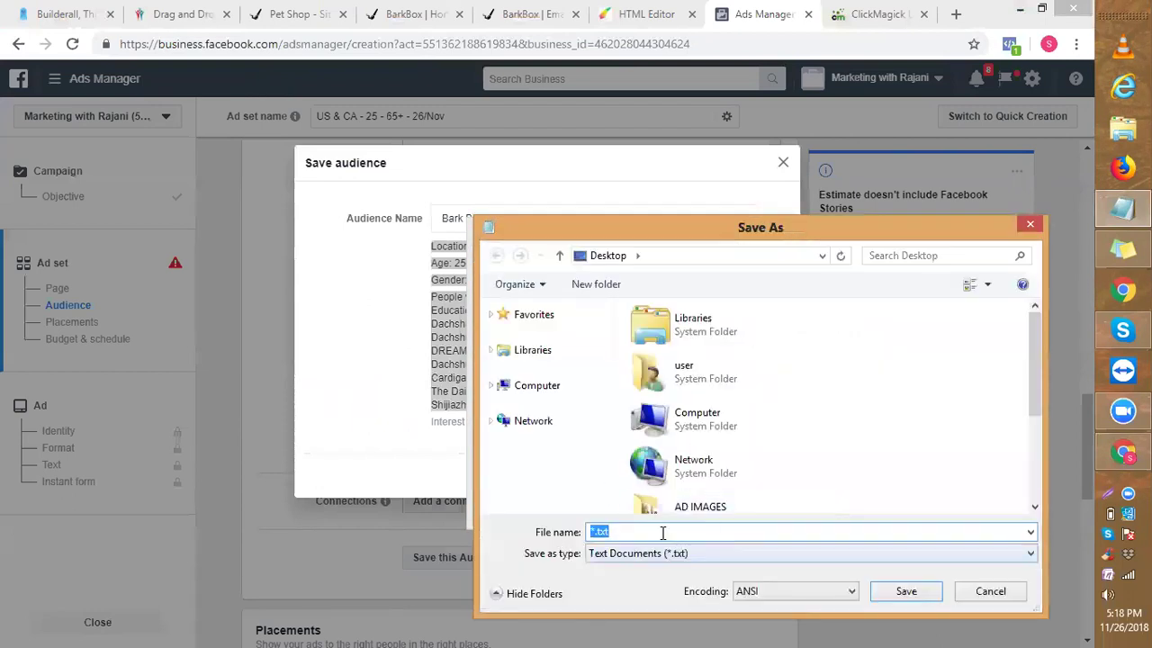
key(BackSpace)
text(FA)
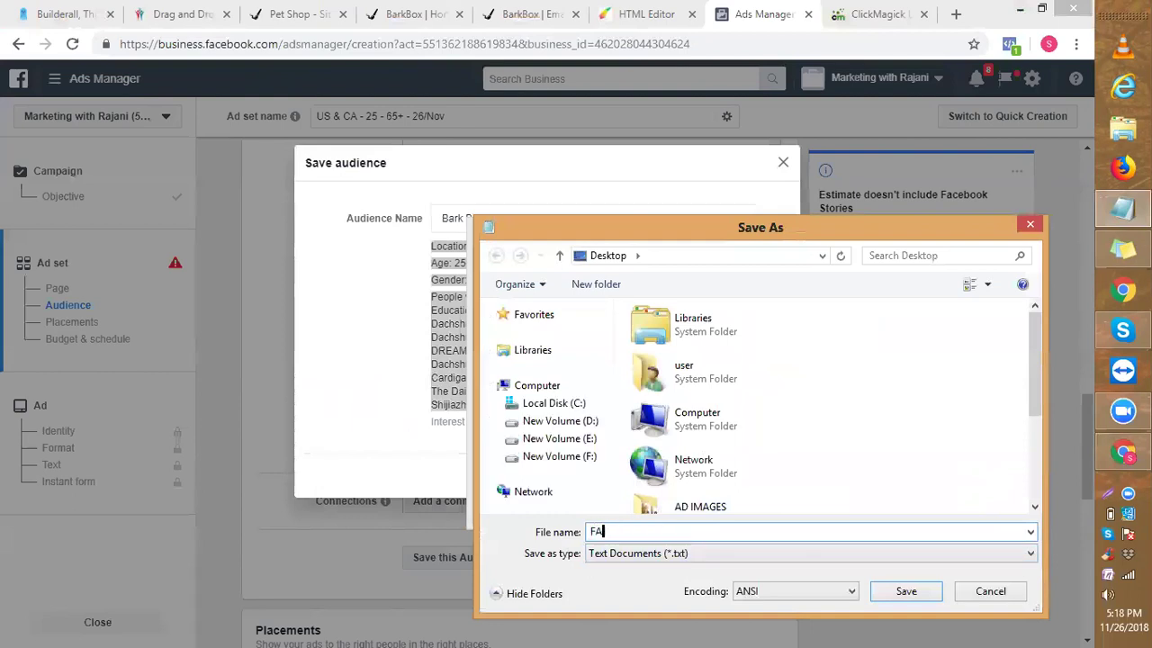
text(CEBOOK CAMPAIGN)
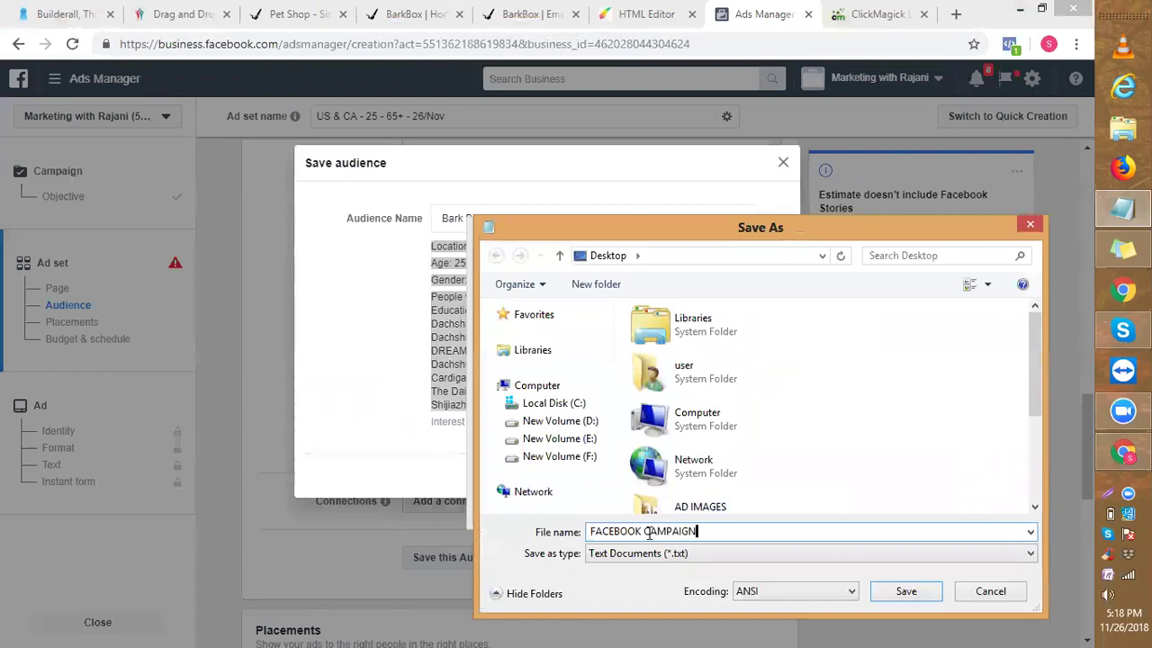
click(904, 590)
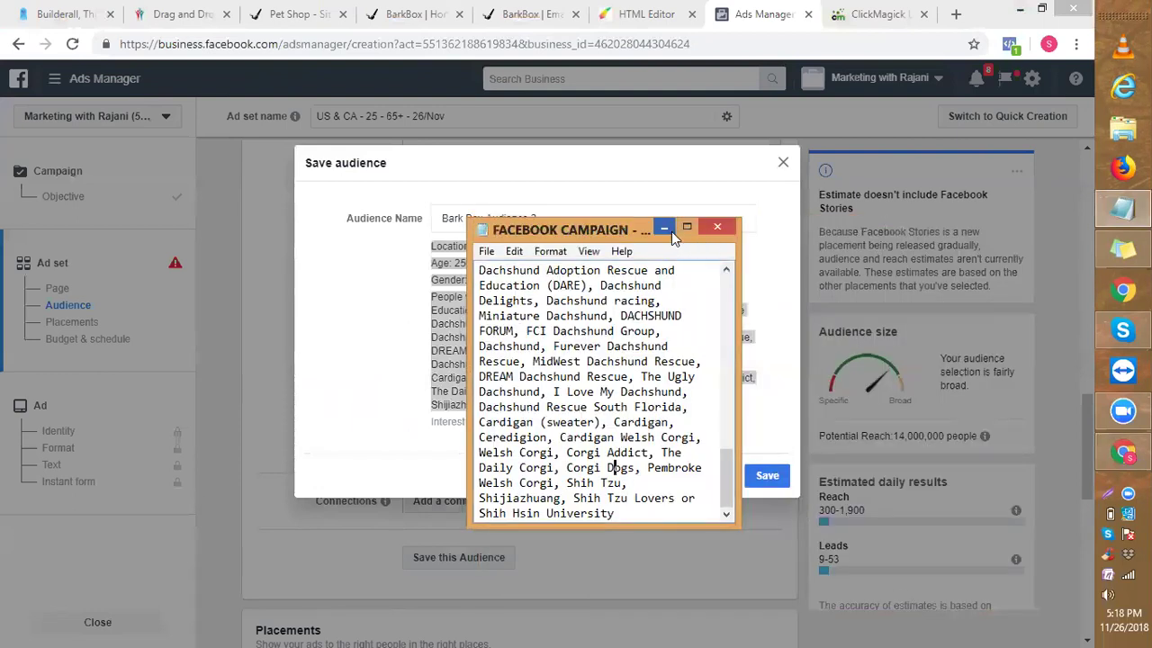
Minimise the notes file, return to Ads Manager and save the audience "Bark Box Audience 2".
click(664, 231)
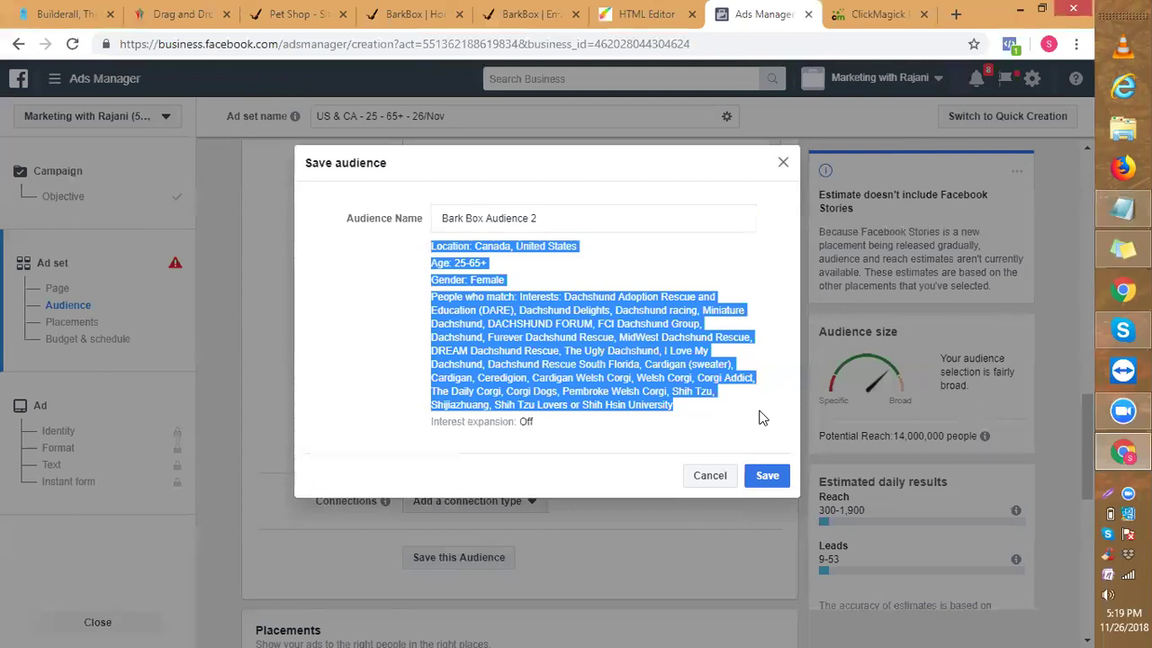
click(766, 479)
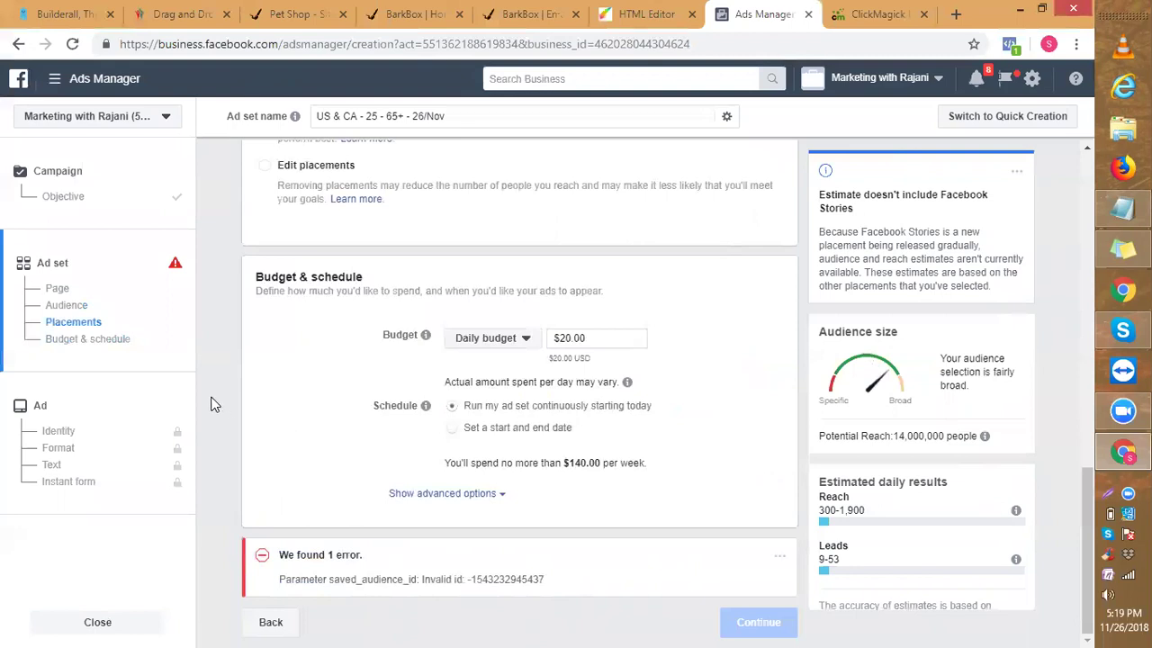
Switch the ad set from automatic placements to Edit placements and view the device type choices, keeping all devices.
drag(1090, 512, 1083, 332)
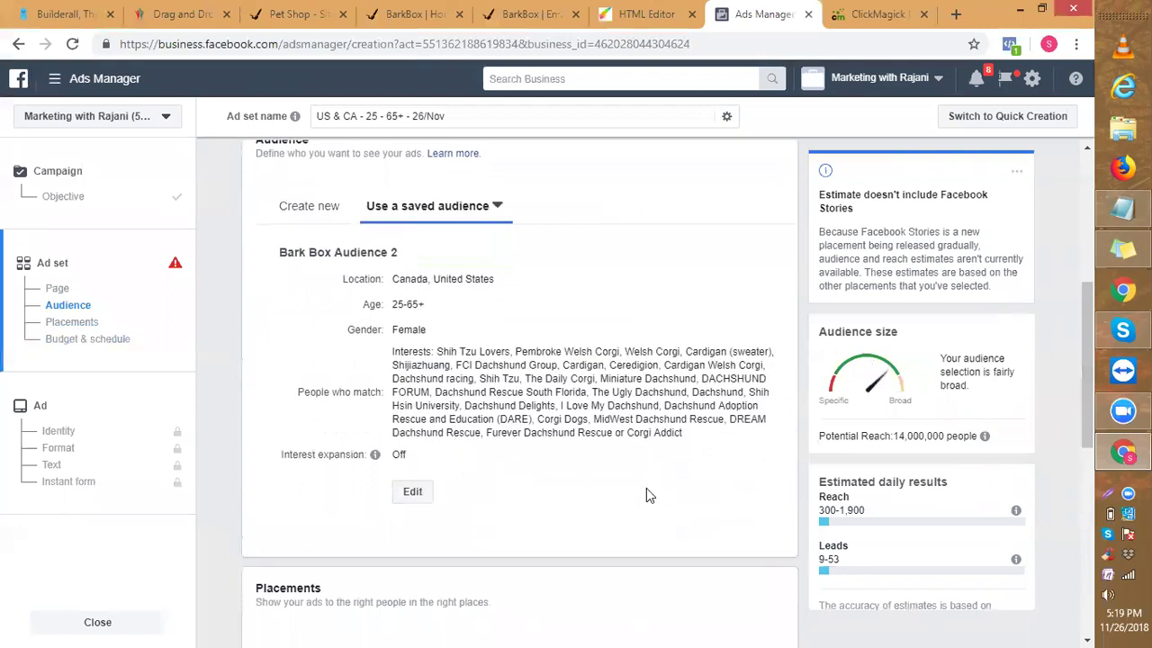
drag(1089, 430, 1083, 476)
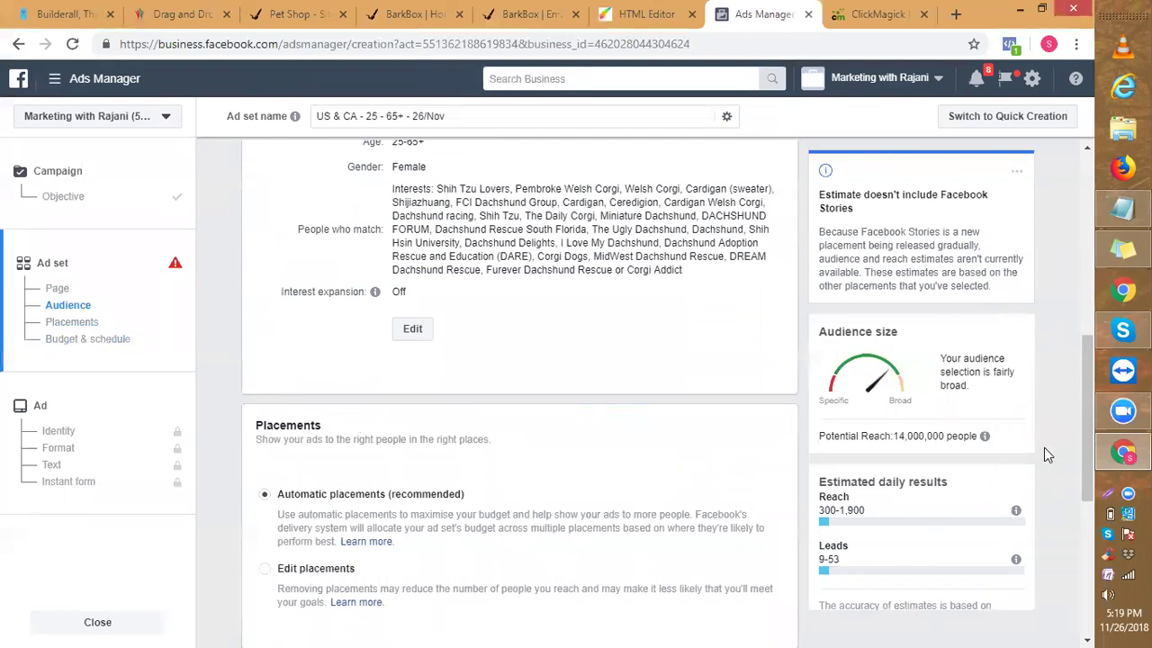
drag(1084, 447, 1073, 481)
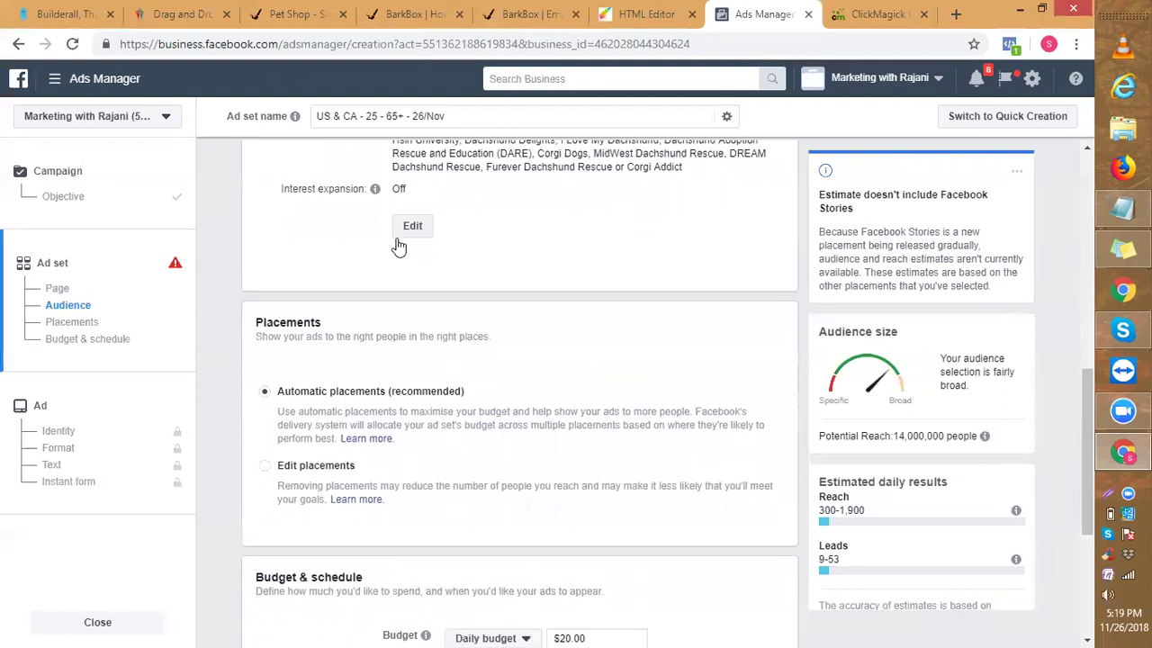
click(264, 472)
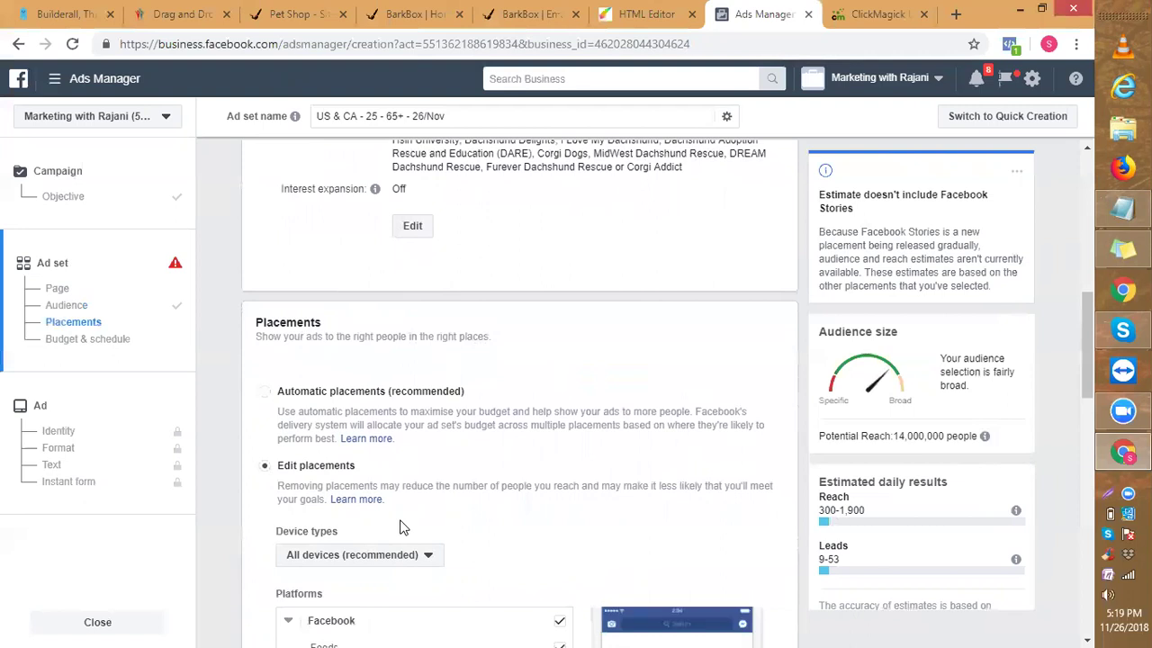
click(362, 560)
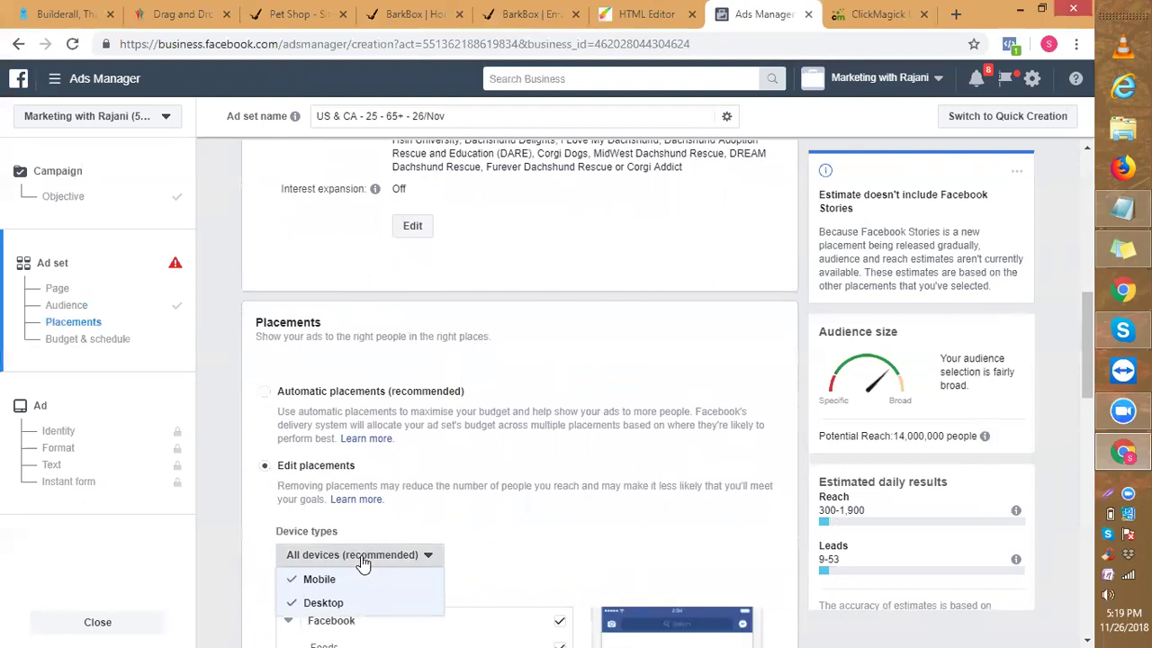
click(251, 531)
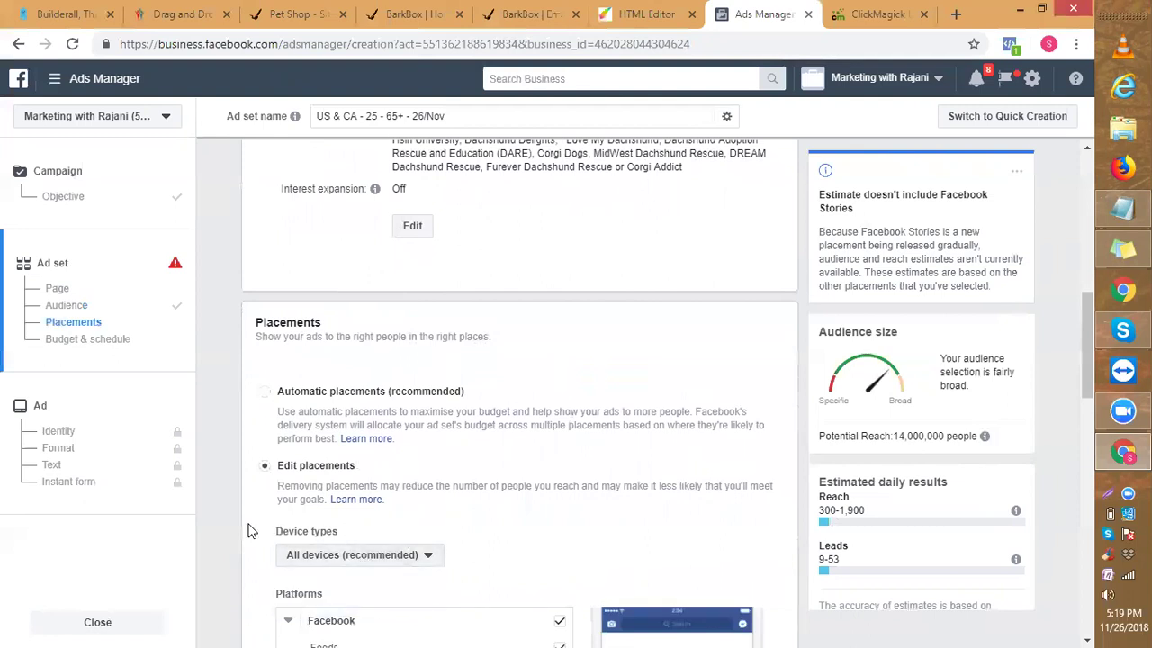
Remove Instagram Stories and Facebook Stories from the ad set's placement platforms.
scroll(251, 531, down, 2)
scroll(251, 531, down, 1)
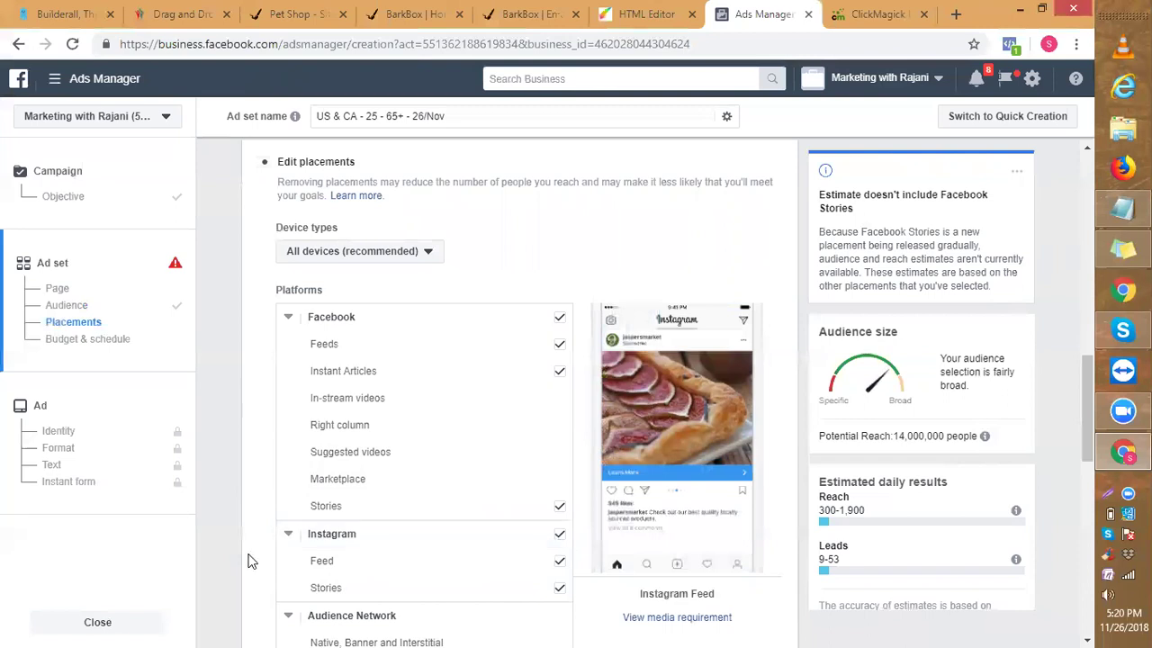
scroll(252, 561, down, 3)
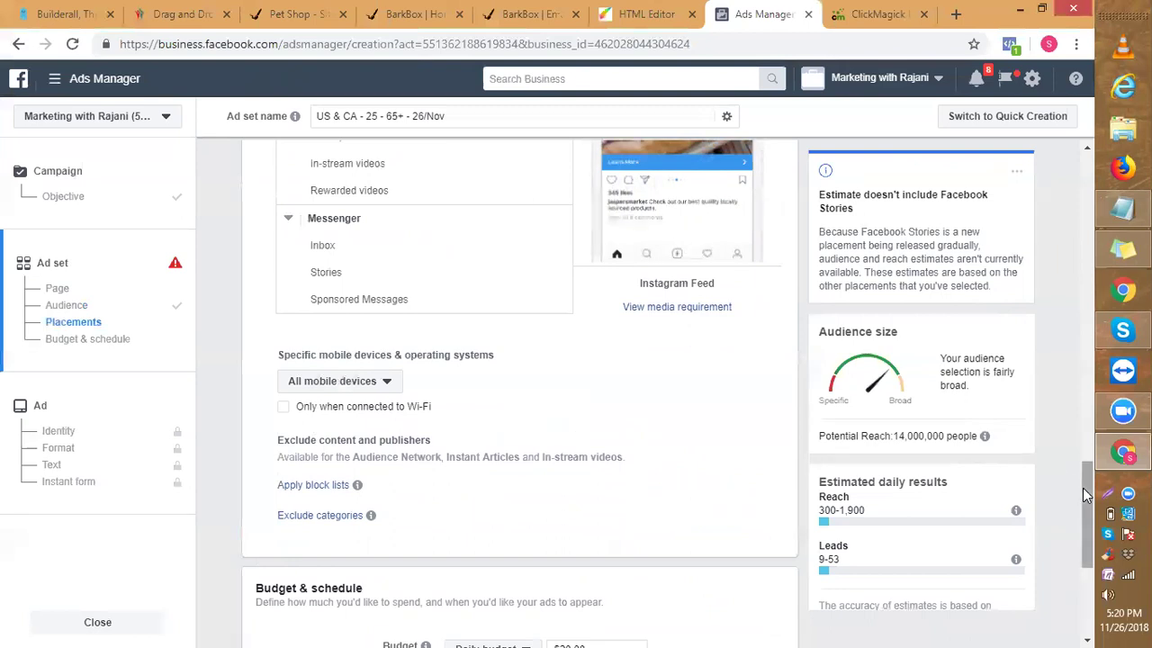
drag(1084, 488, 1087, 471)
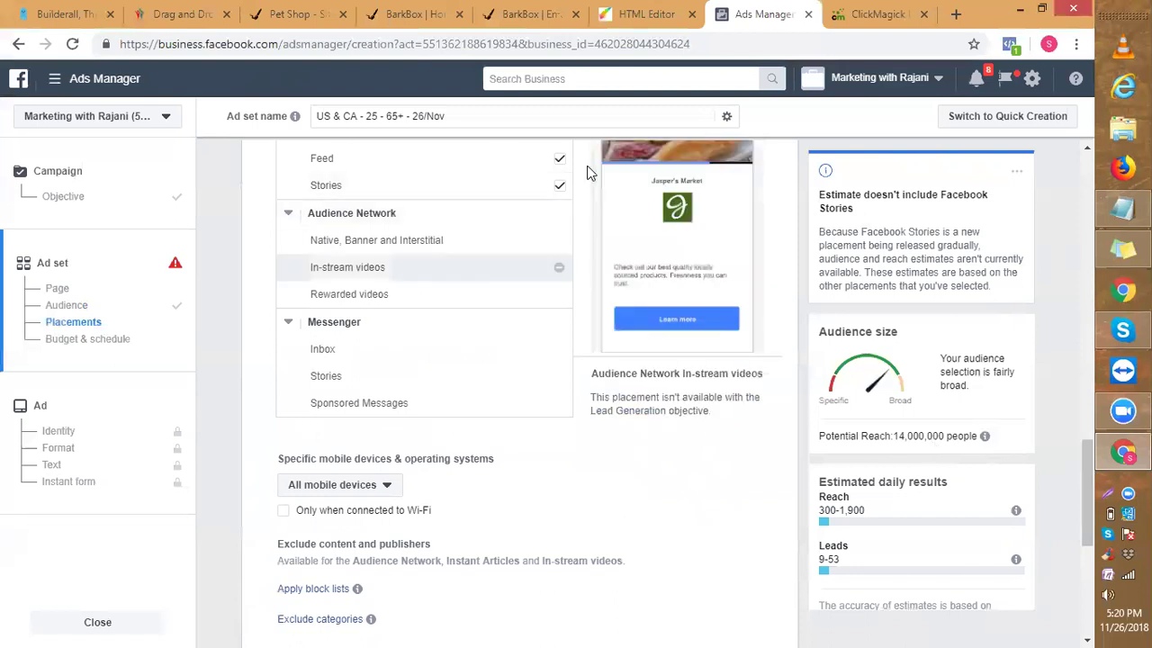
click(560, 187)
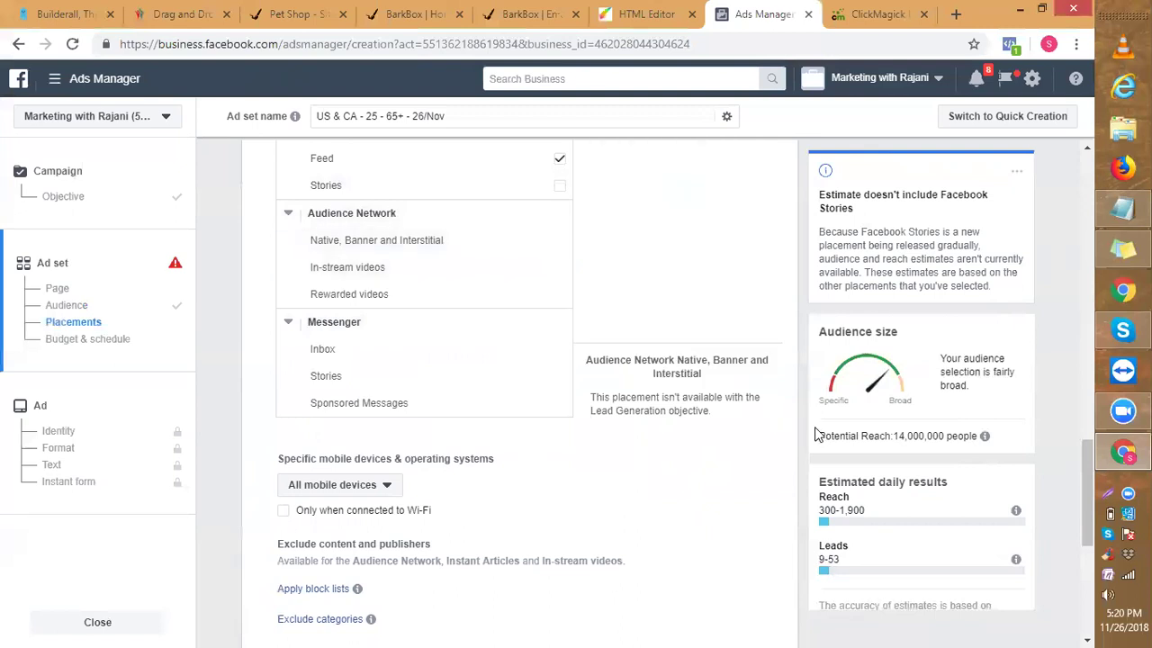
drag(1086, 476, 1084, 428)
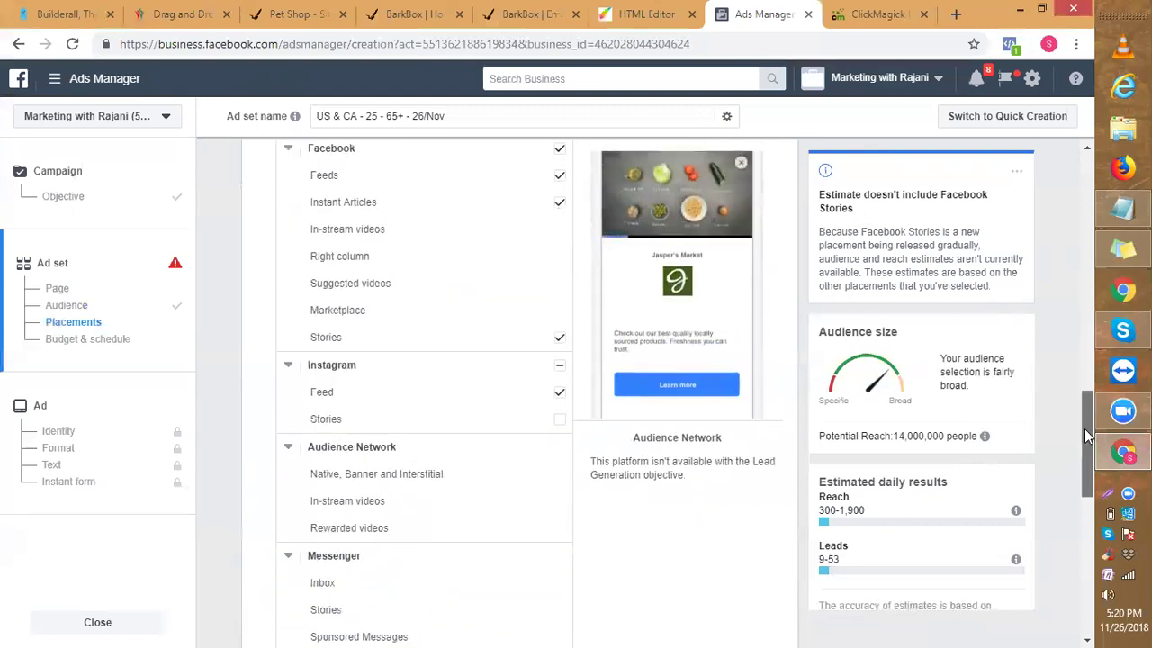
click(560, 340)
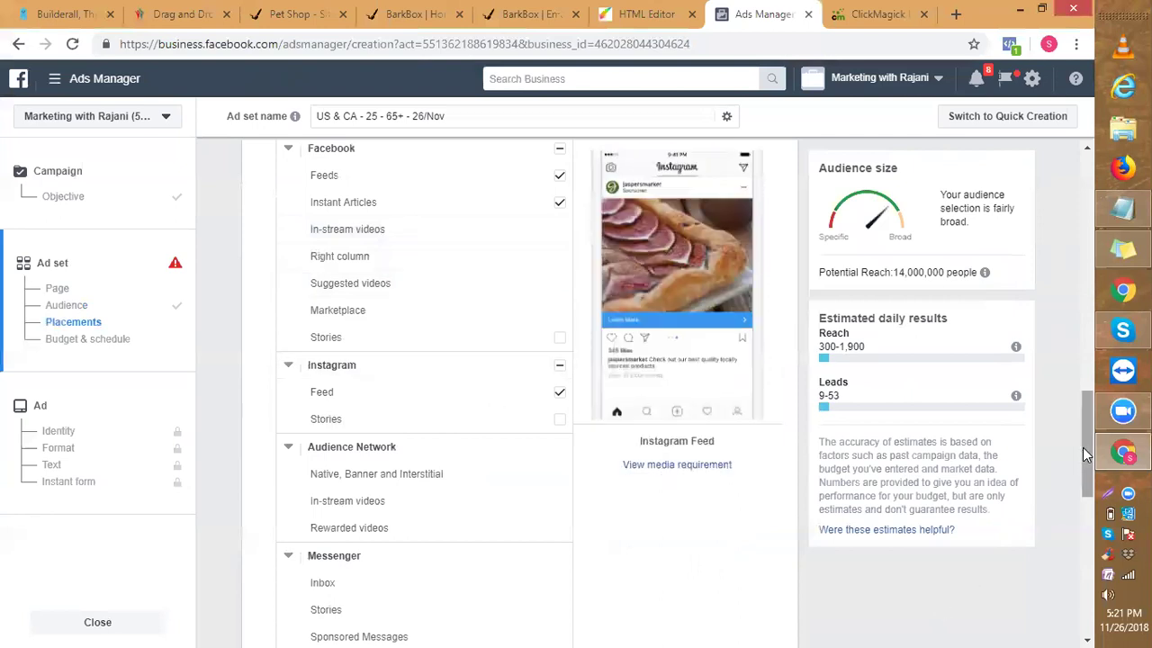
Set the ad set's daily budget to $10.00.
drag(1083, 451, 1094, 621)
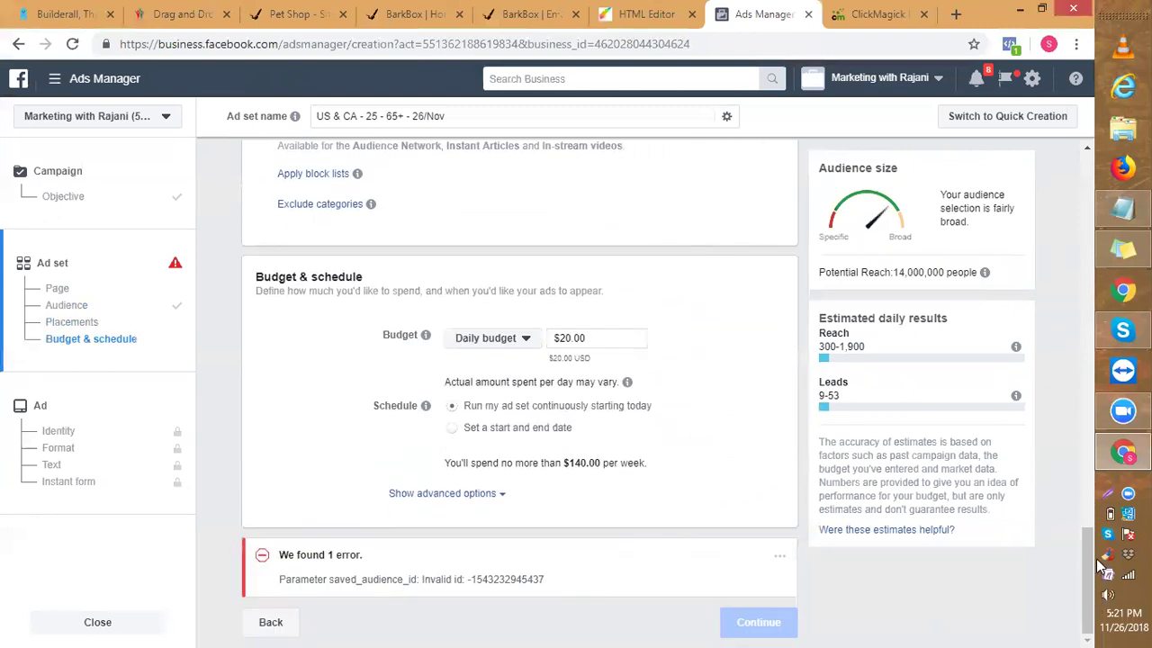
drag(1085, 562, 1093, 513)
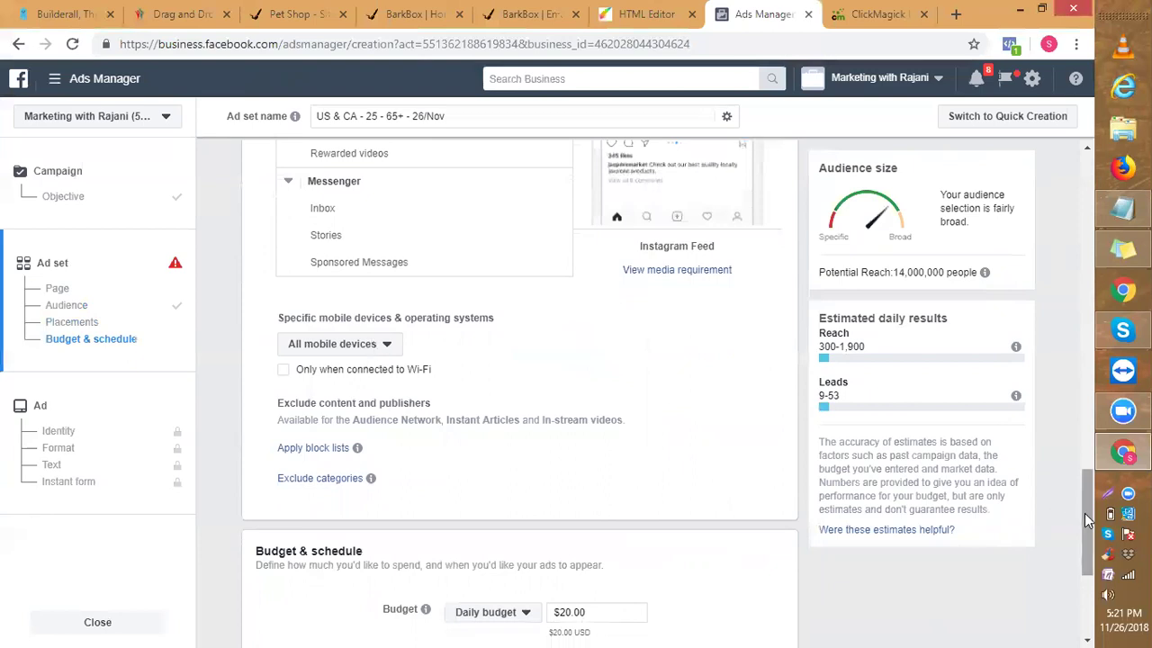
drag(1084, 536, 1094, 599)
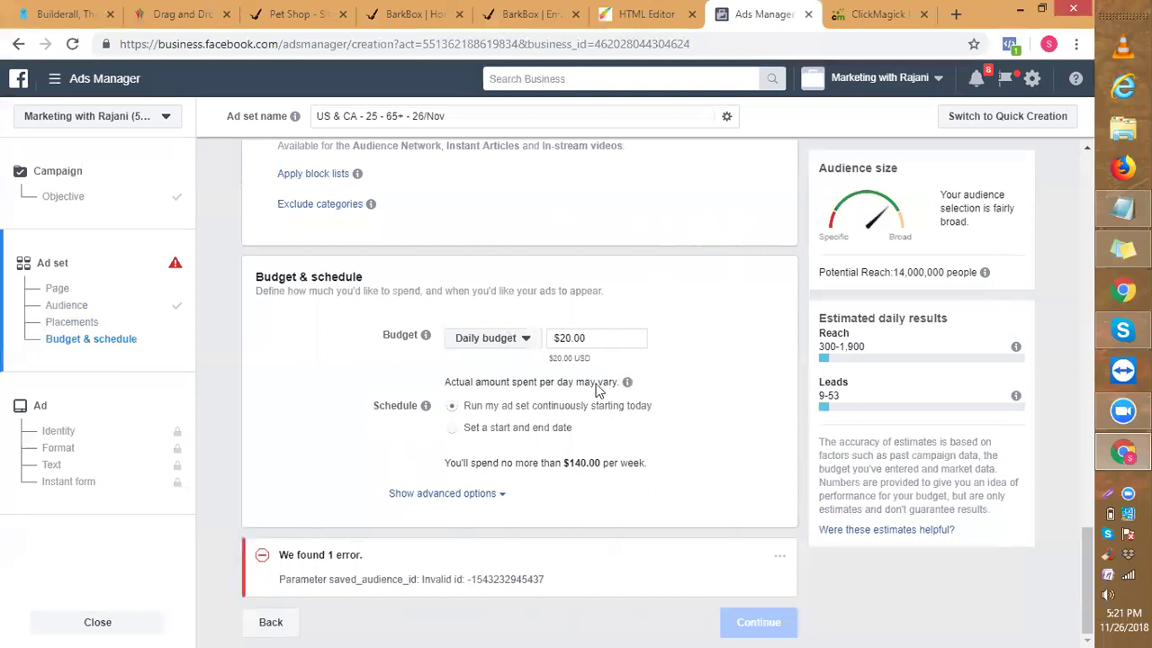
click(562, 336)
key(BackSpace)
text(1)
Give the ad set a start and end date schedule, with the end date set to 29/11/2018.
click(452, 429)
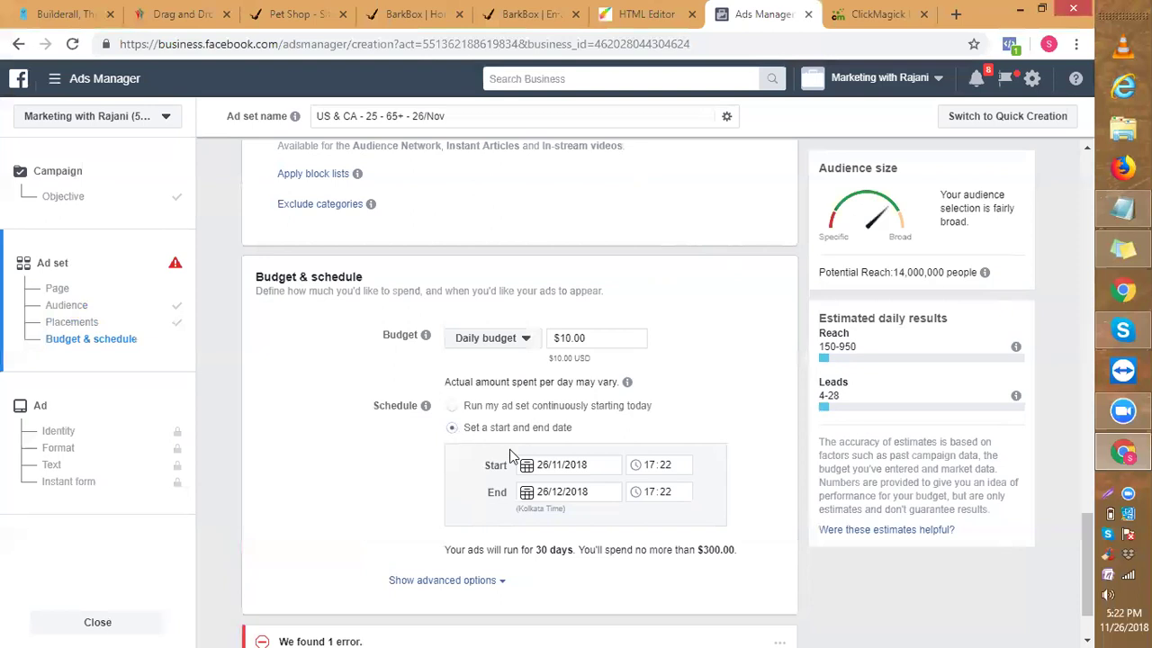
click(527, 494)
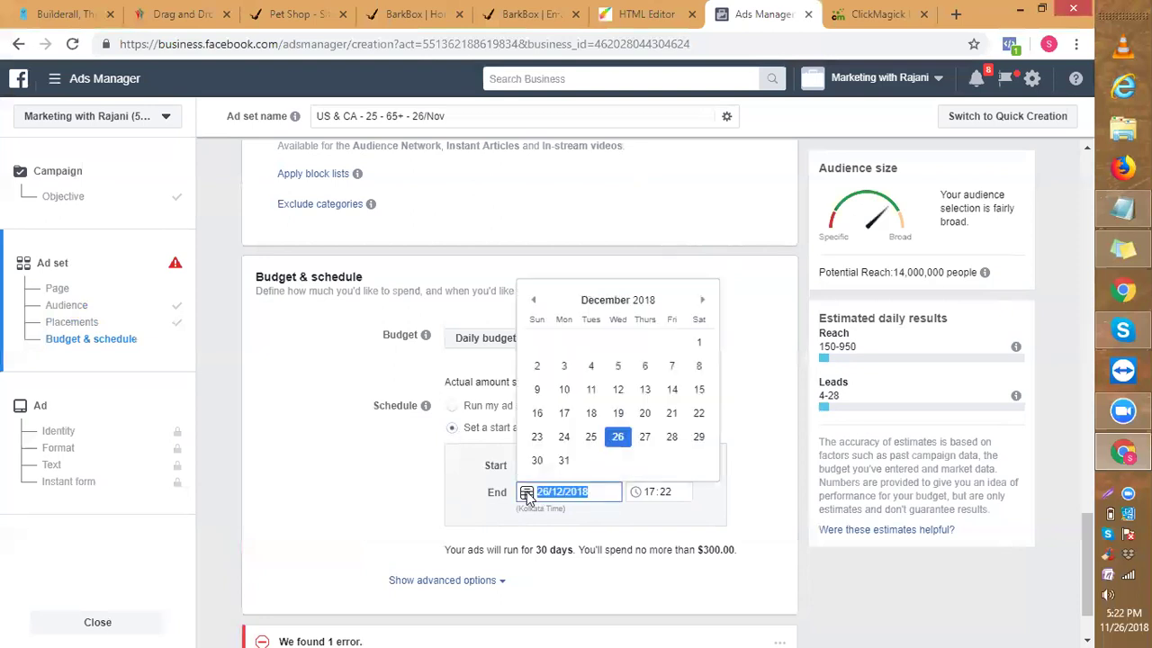
click(698, 438)
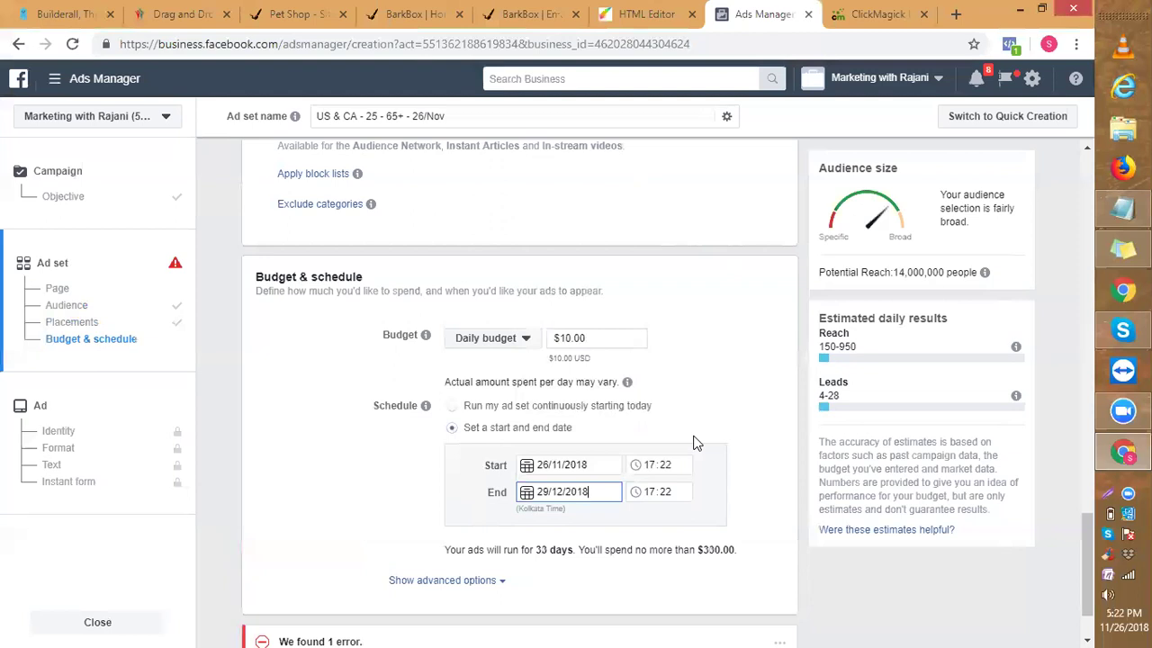
click(533, 496)
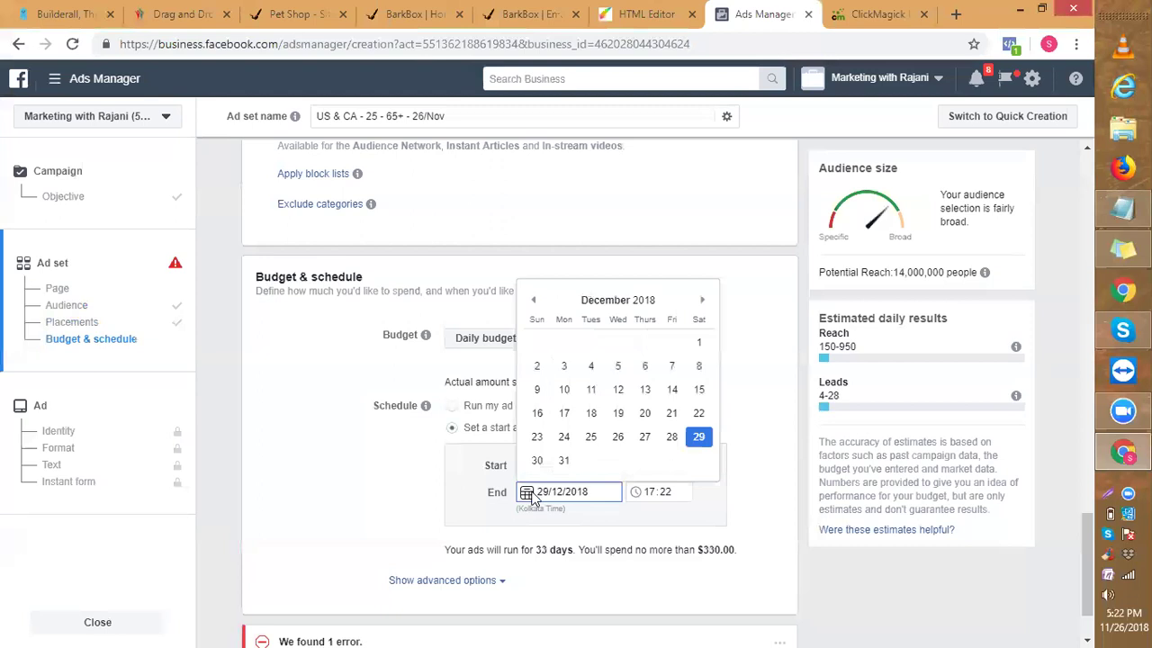
click(534, 301)
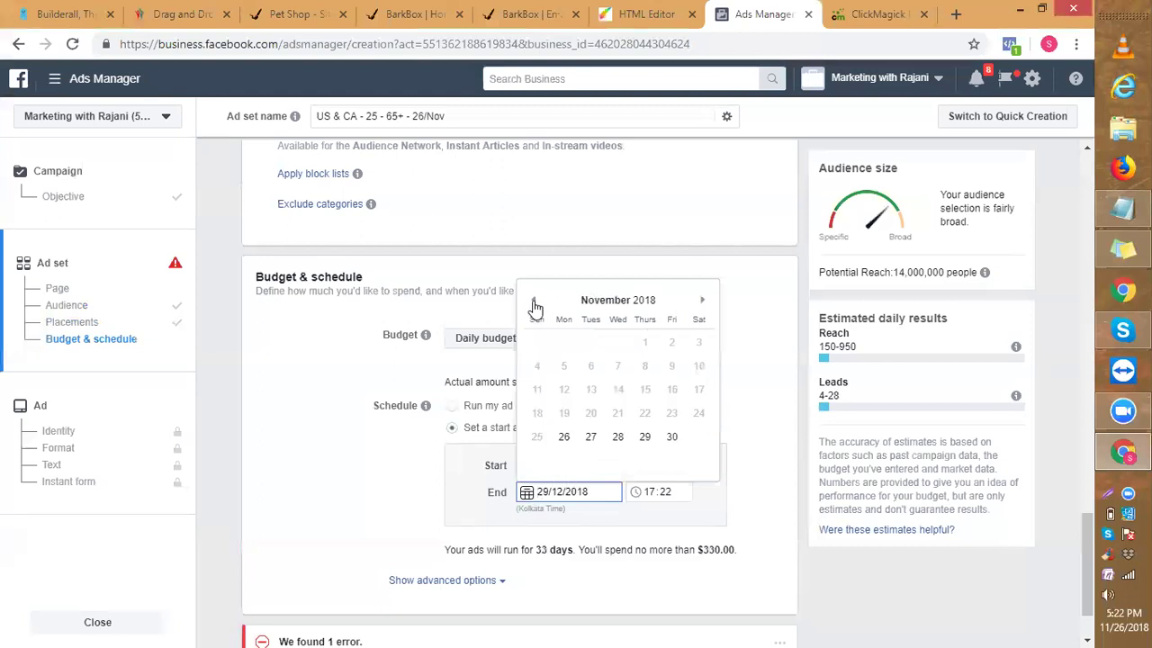
click(642, 435)
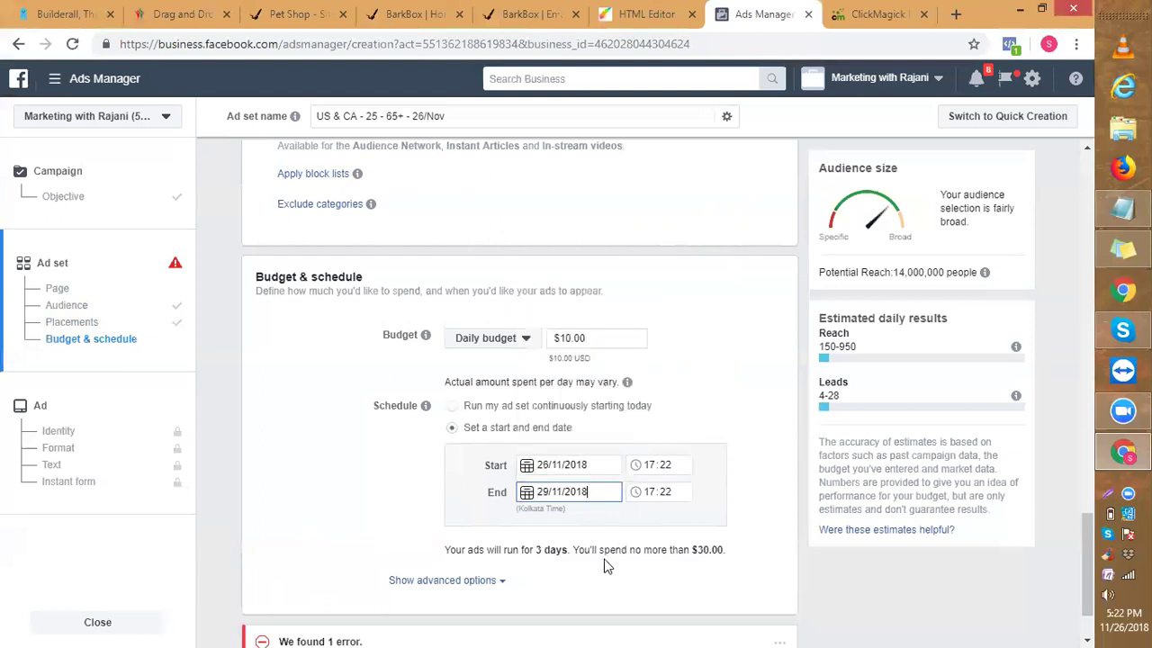
Review the ad set from its Page and Audience sections down to the budget and the error message to find what blocks continuing.
drag(1082, 547, 1082, 587)
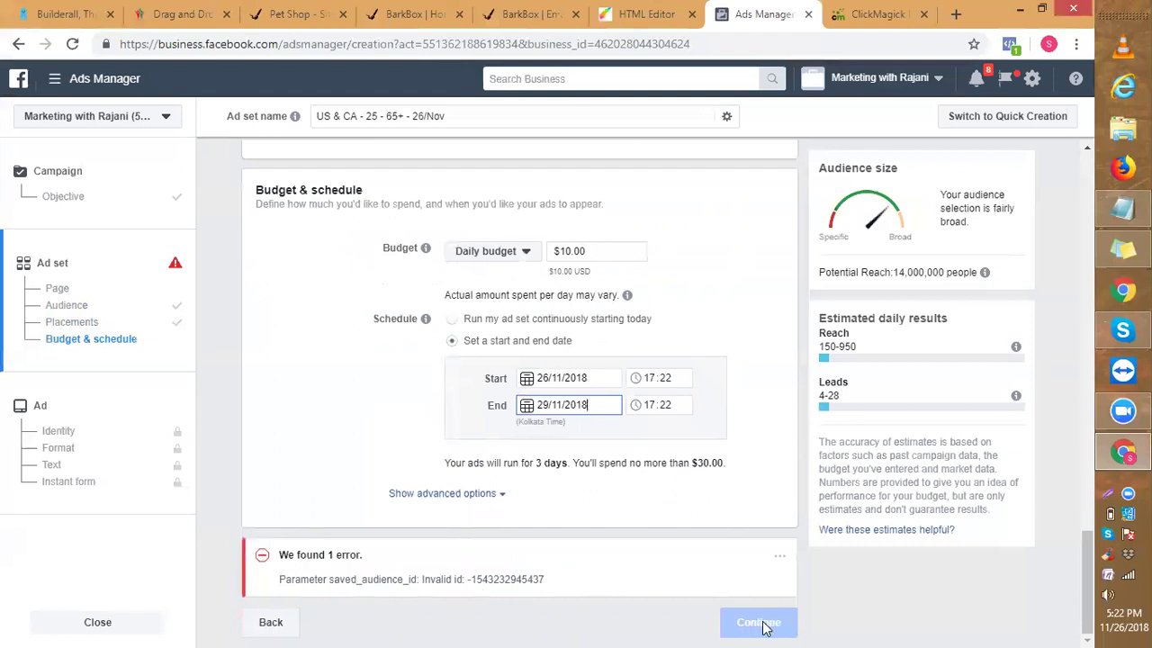
drag(1086, 538, 1090, 171)
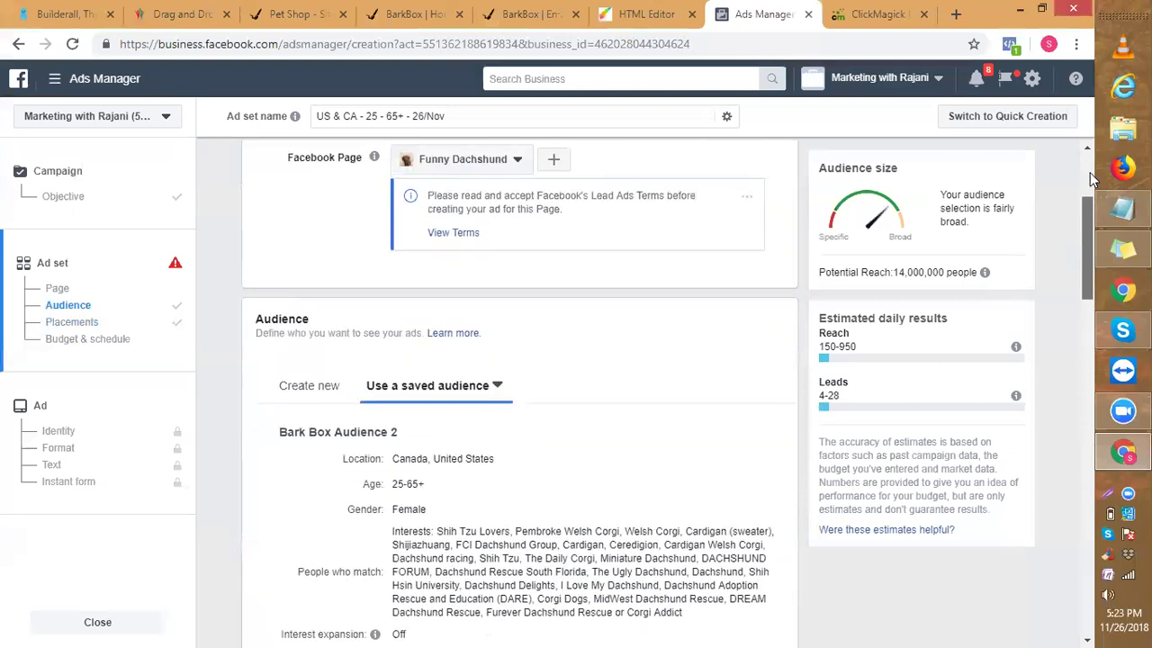
scroll(1087, 195, up, 1)
scroll(1088, 194, down, 2)
scroll(1088, 197, up, 3)
scroll(1088, 198, down, 3)
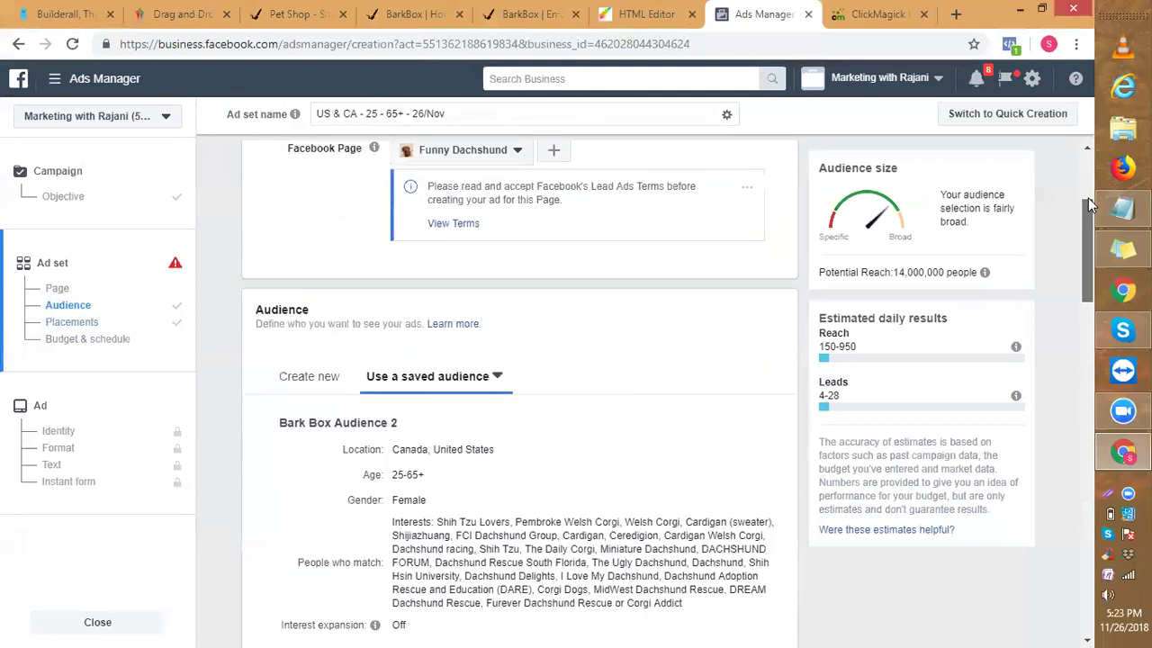
scroll(1088, 197, up, 2)
scroll(1098, 143, down, 1)
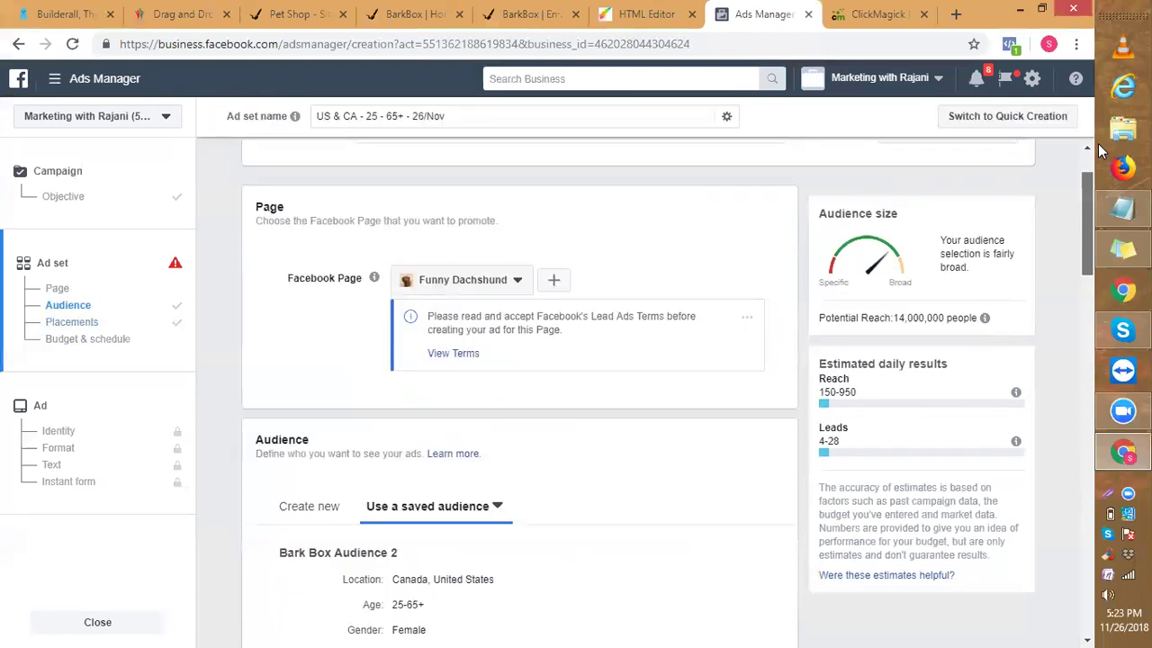
scroll(1097, 143, down, 1)
scroll(1096, 143, up, 1)
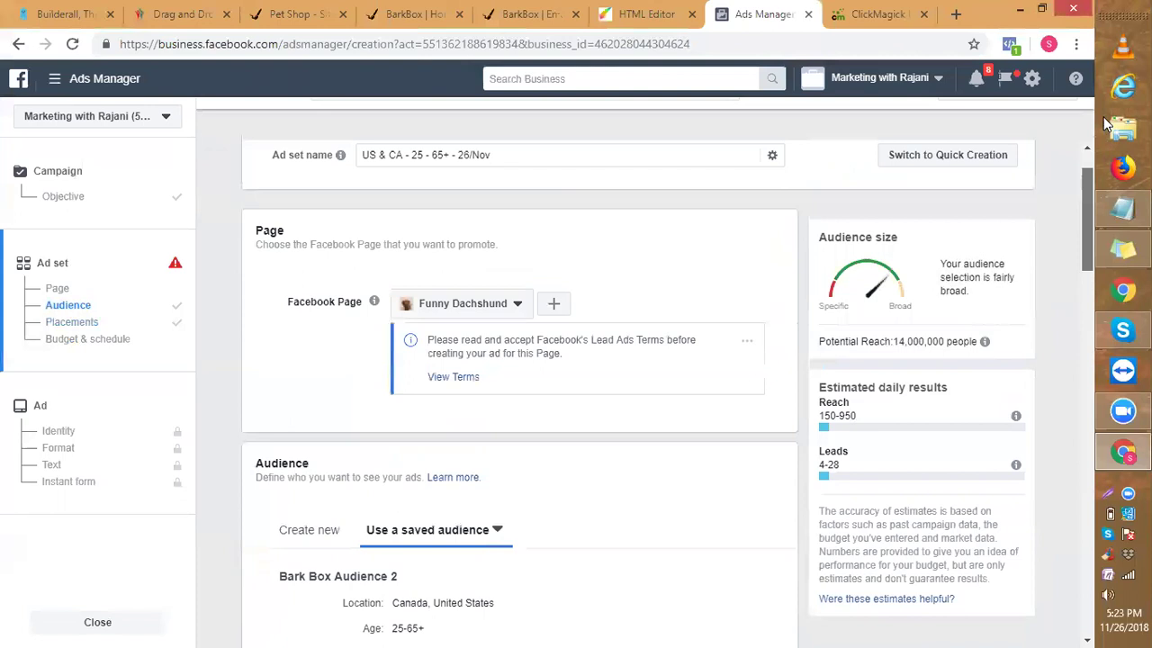
scroll(1105, 126, up, 1)
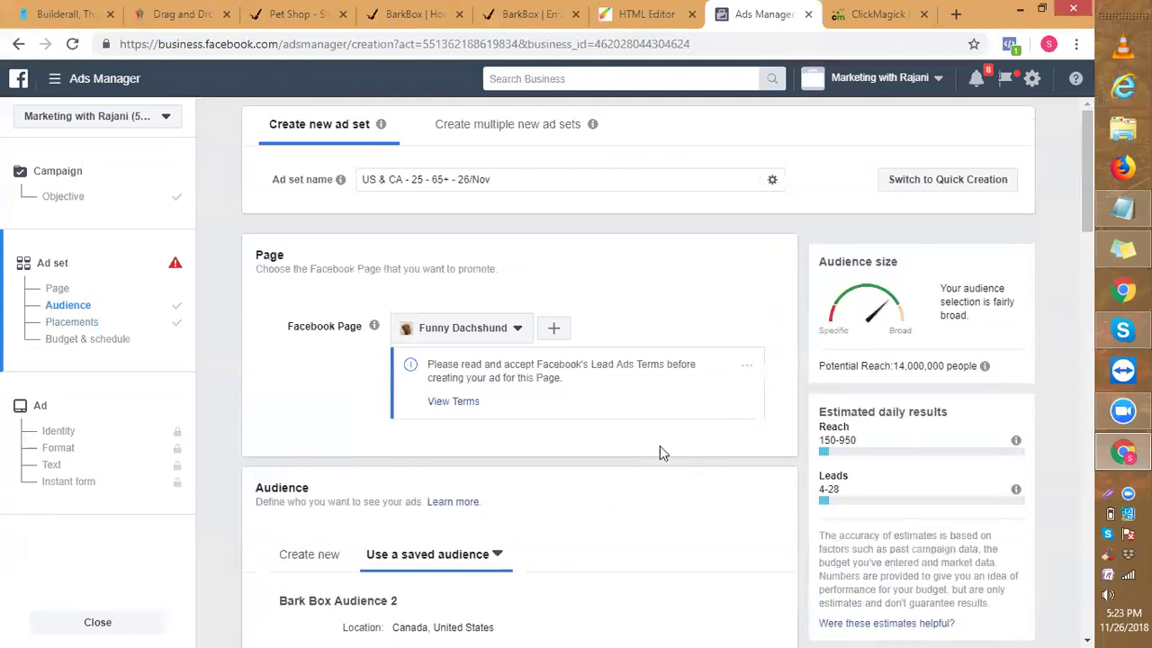
drag(1082, 222, 1078, 274)
scroll(1080, 279, up, 2)
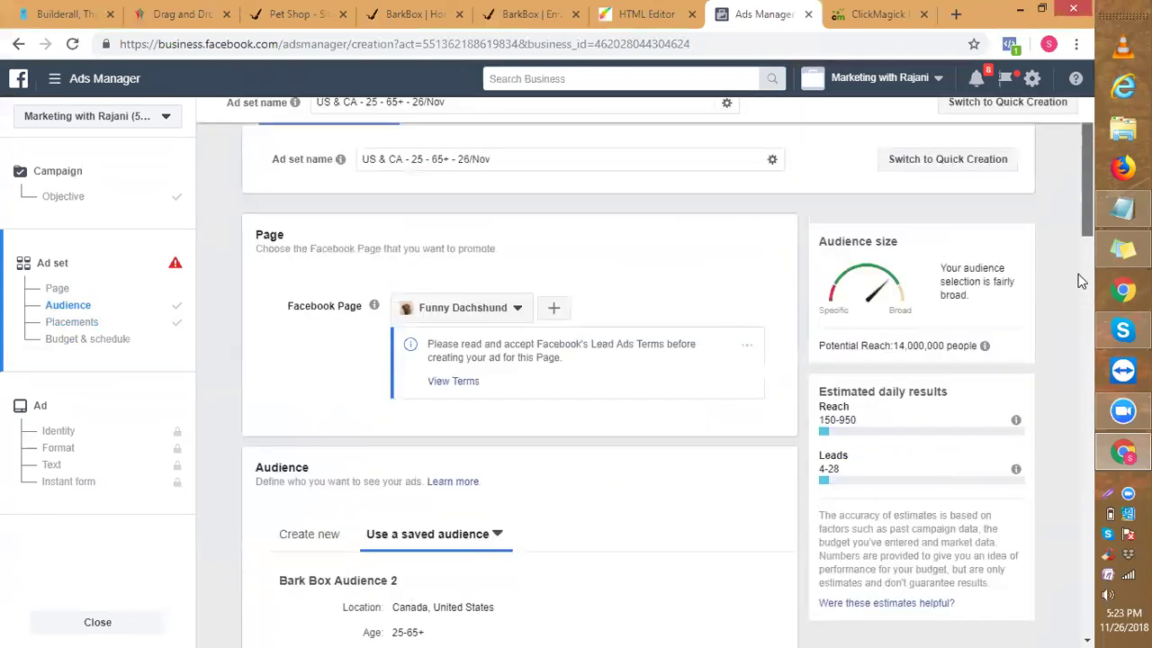
scroll(1080, 281, down, 2)
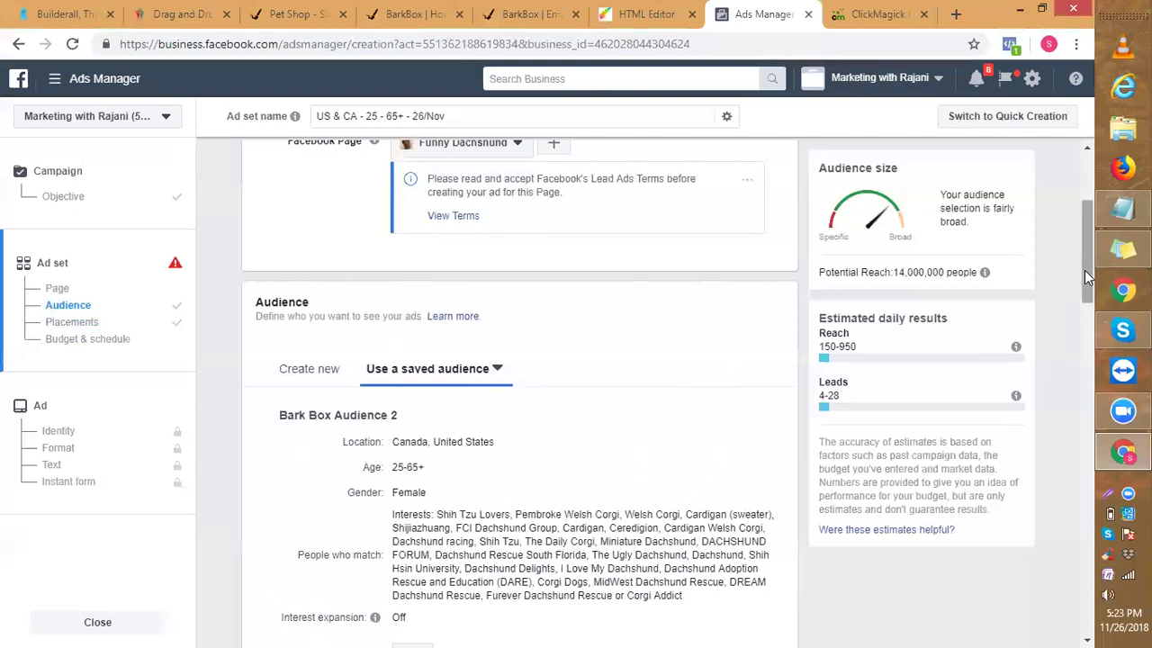
scroll(1071, 488, down, 2)
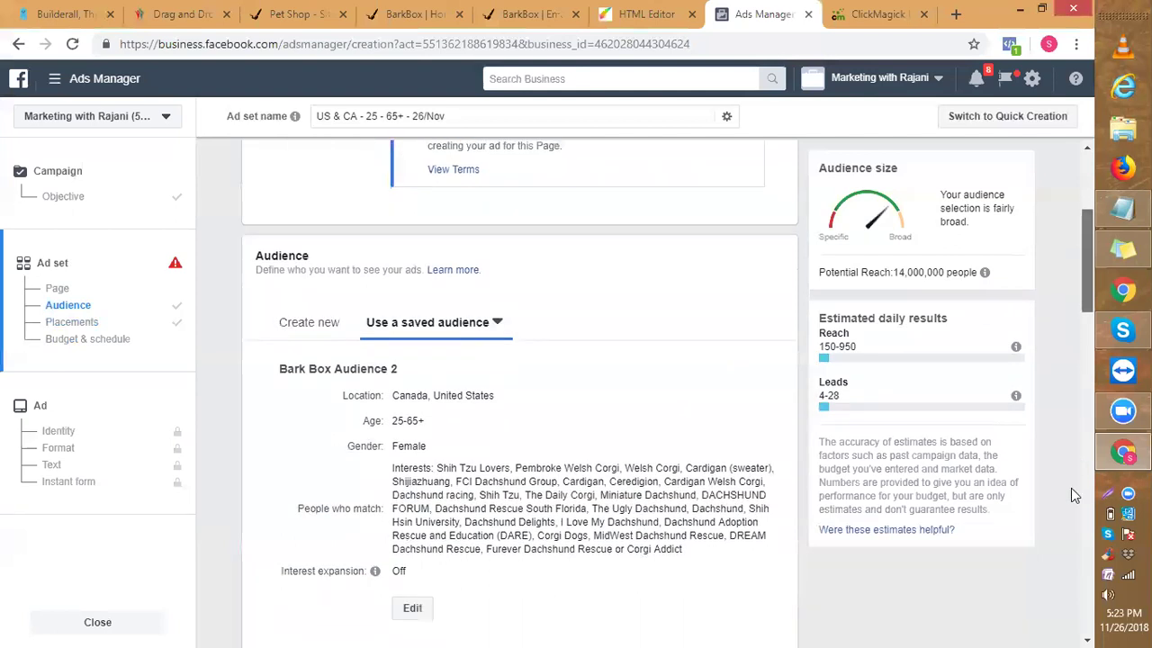
scroll(1071, 628, down, 10)
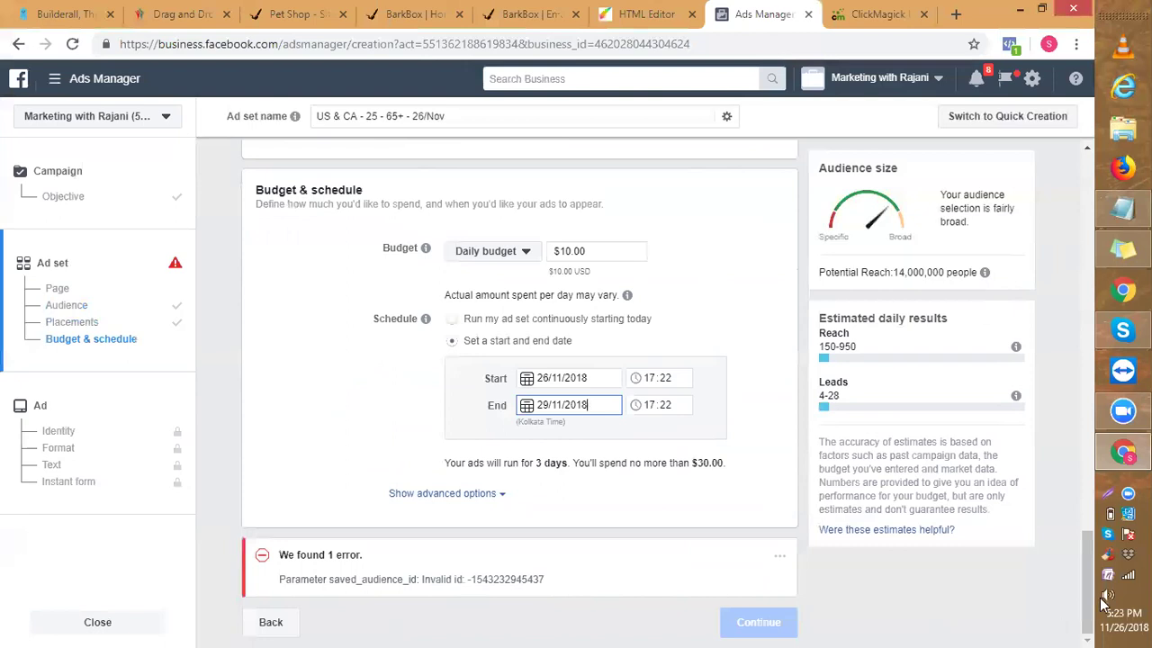
Recheck the placements, open the saved audience's edit dialog to inspect its details, and close it without changes.
drag(1085, 595, 1085, 459)
scroll(1085, 459, down, 2)
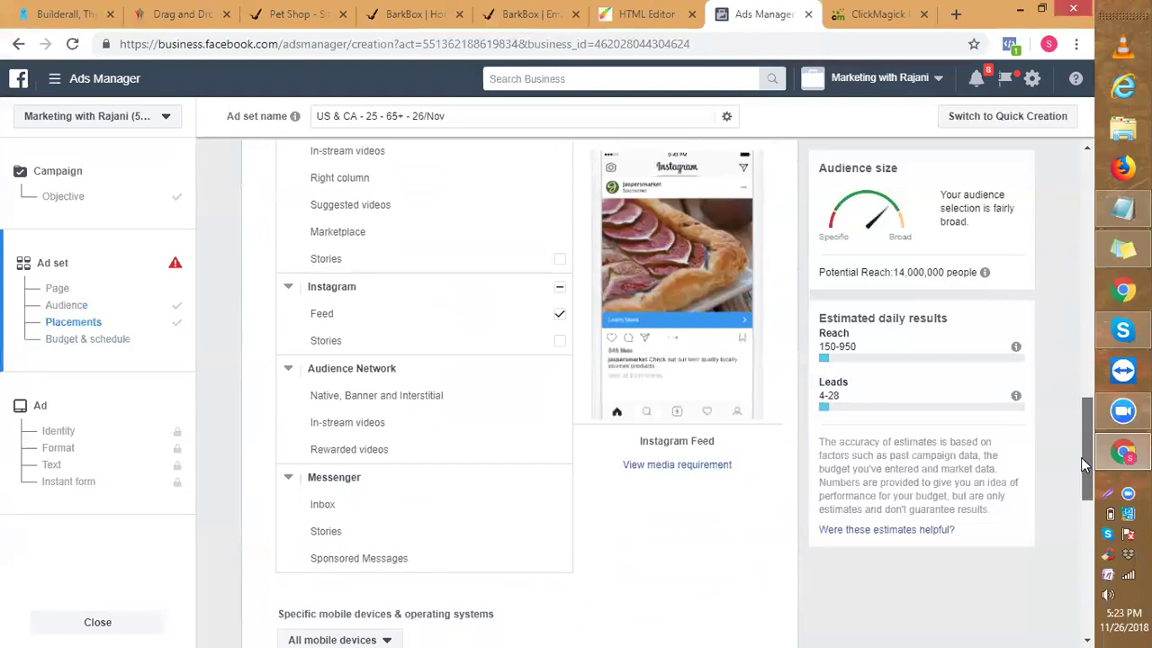
drag(1082, 457, 1078, 369)
scroll(1078, 369, up, 2)
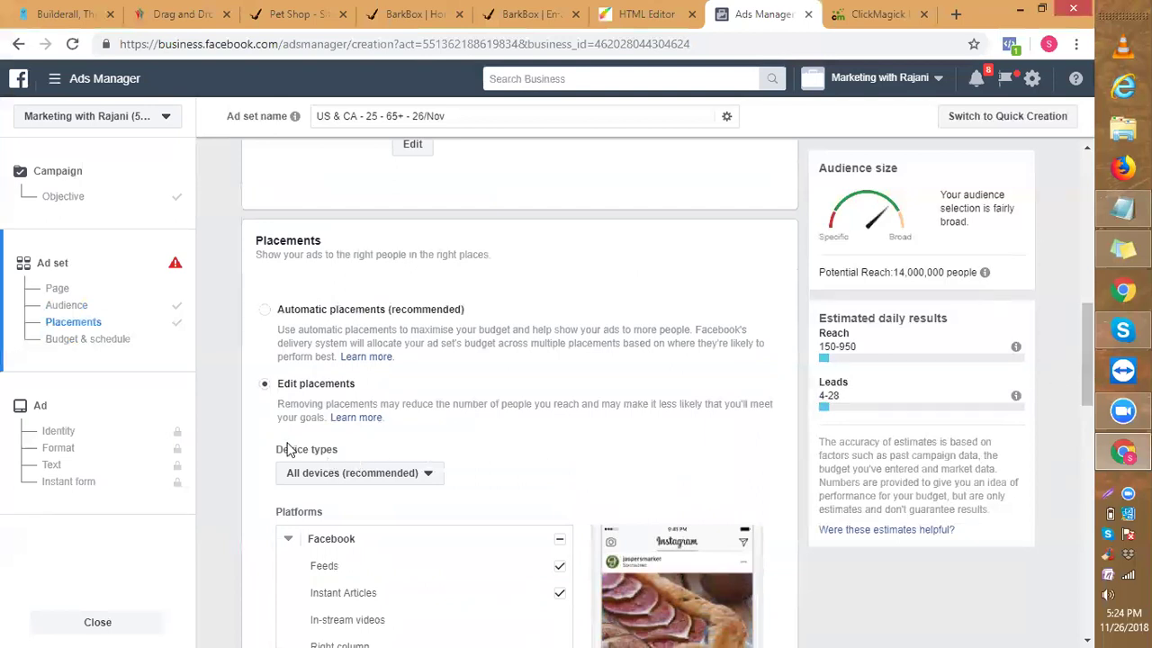
click(397, 142)
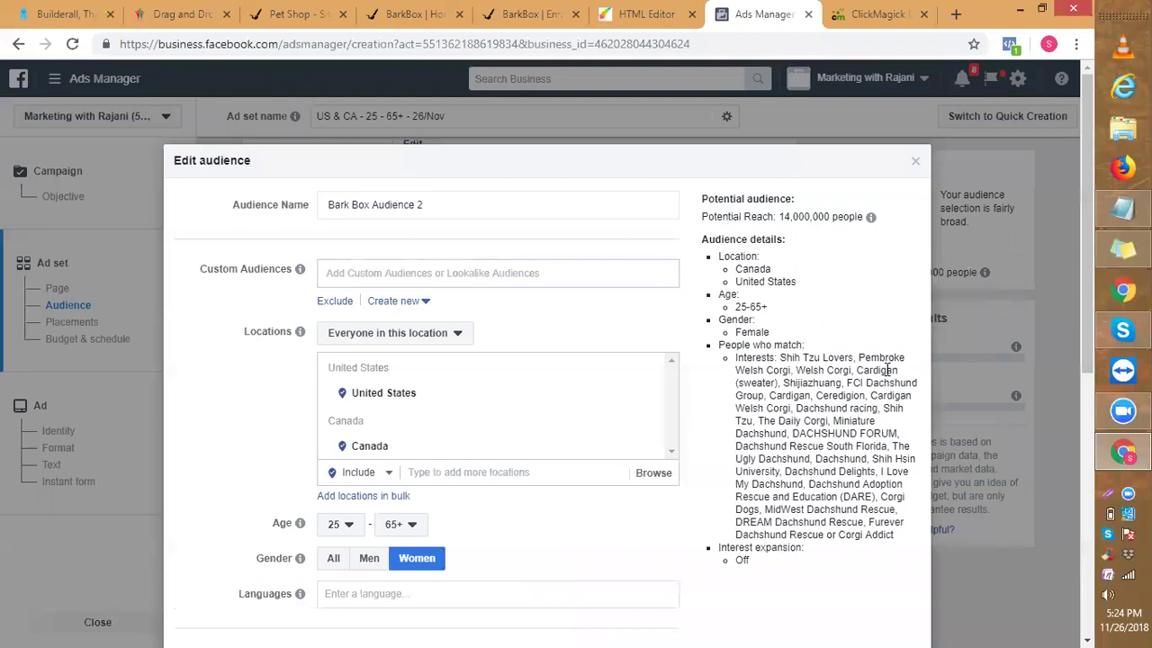
click(914, 165)
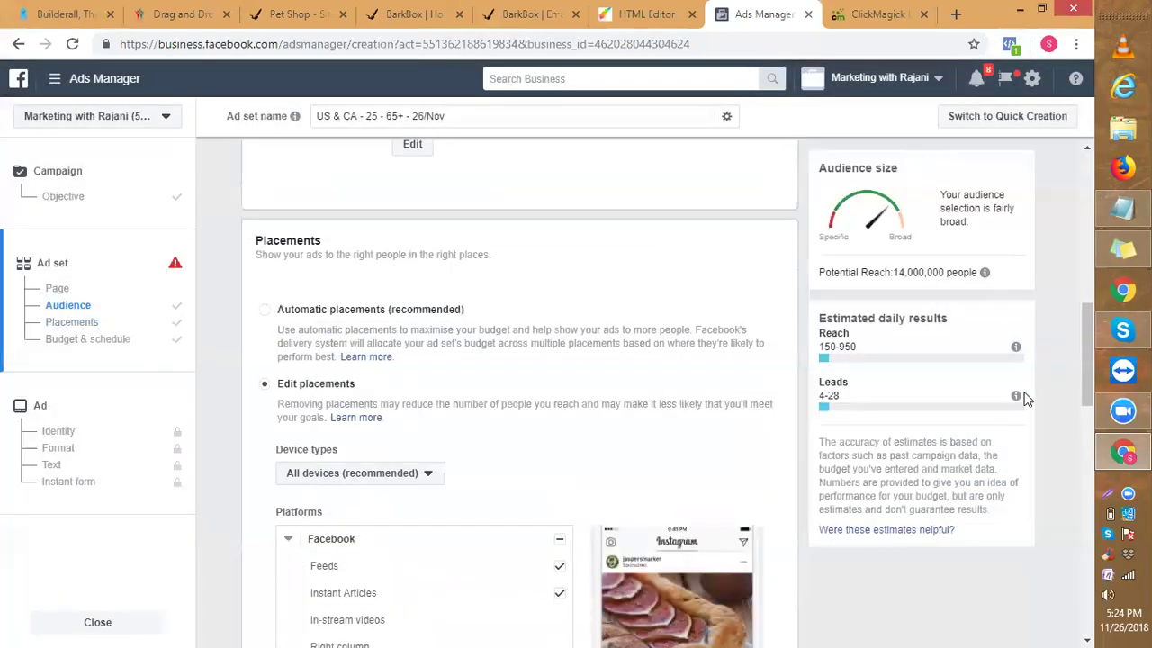
Look at the options for creating a new audience and the saved audiences, and reselect the saved audience Bark Box Audience 2.
scroll(1086, 153, up, 2)
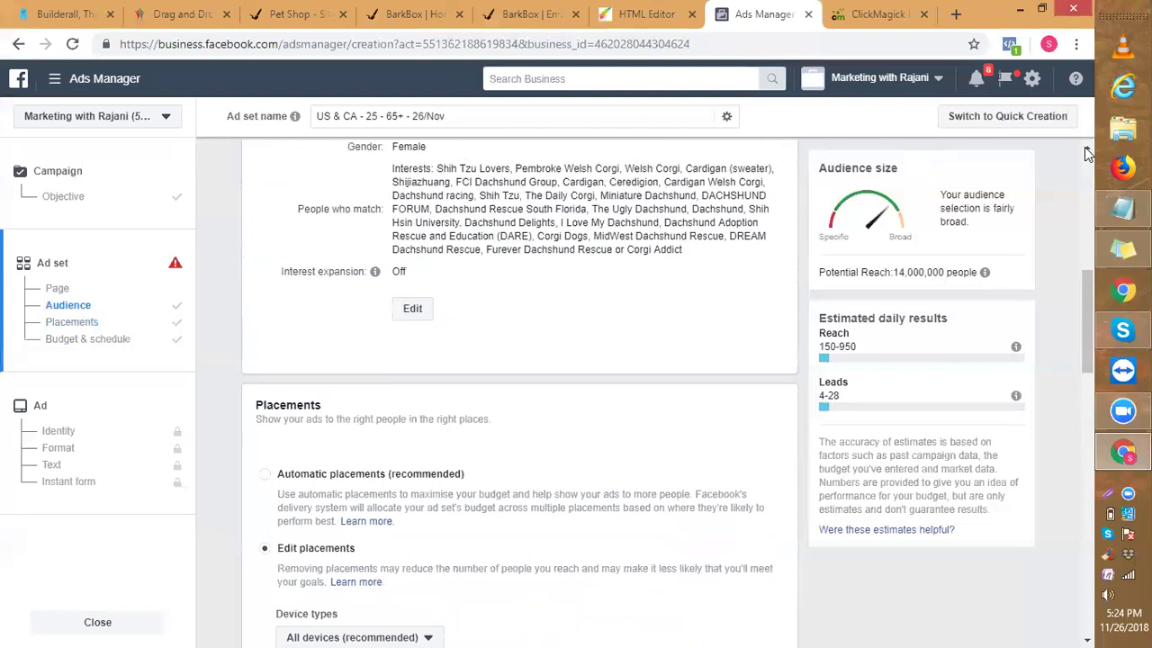
scroll(1086, 153, up, 1)
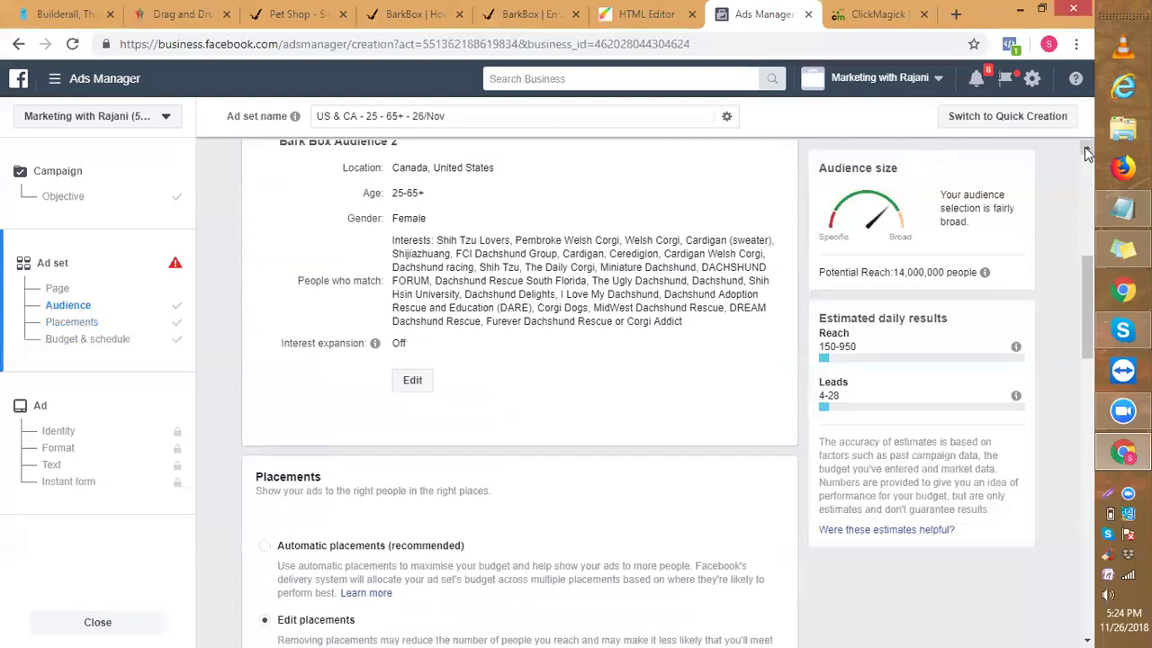
scroll(720, 198, up, 1)
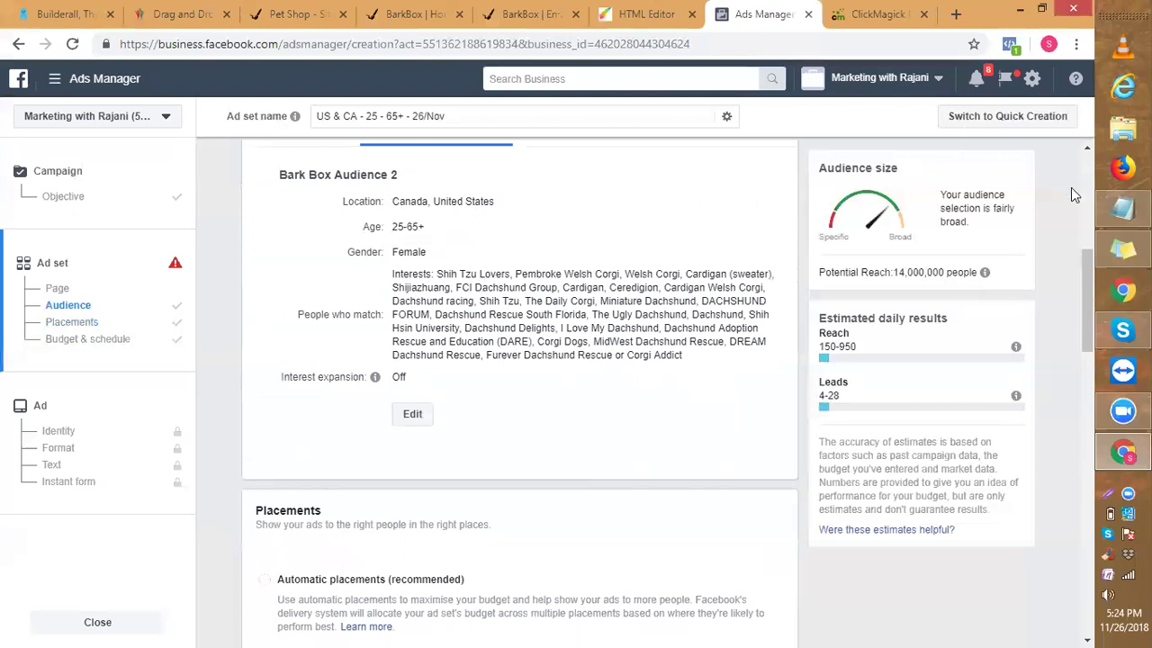
scroll(1084, 143, up, 3)
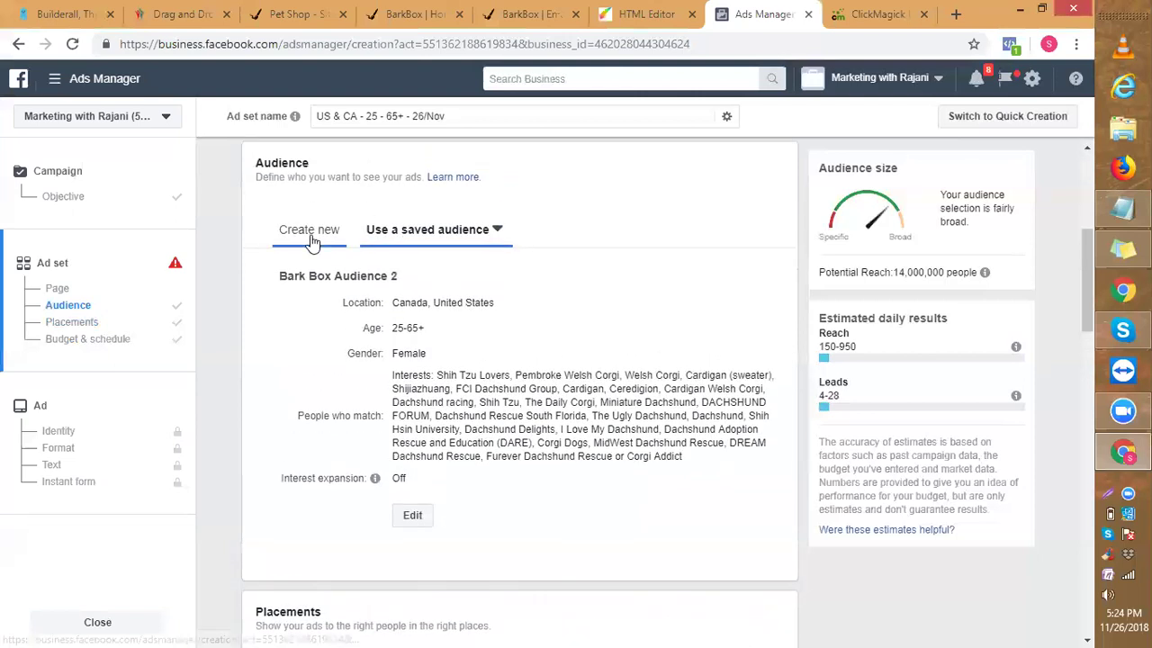
click(501, 231)
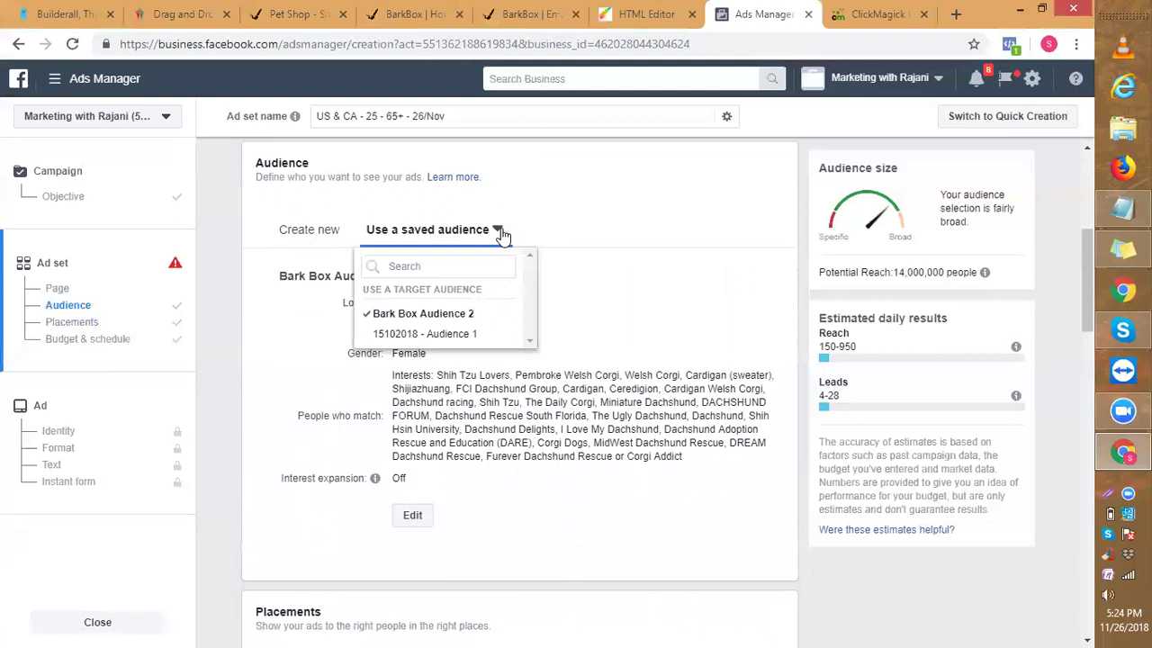
click(302, 235)
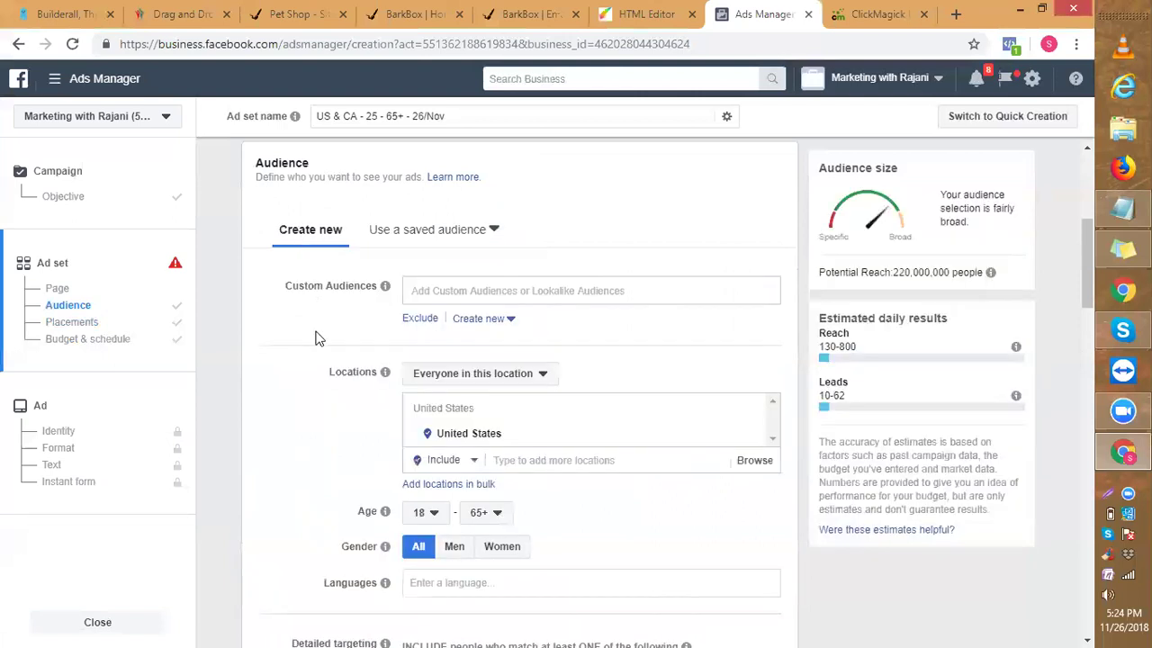
click(467, 233)
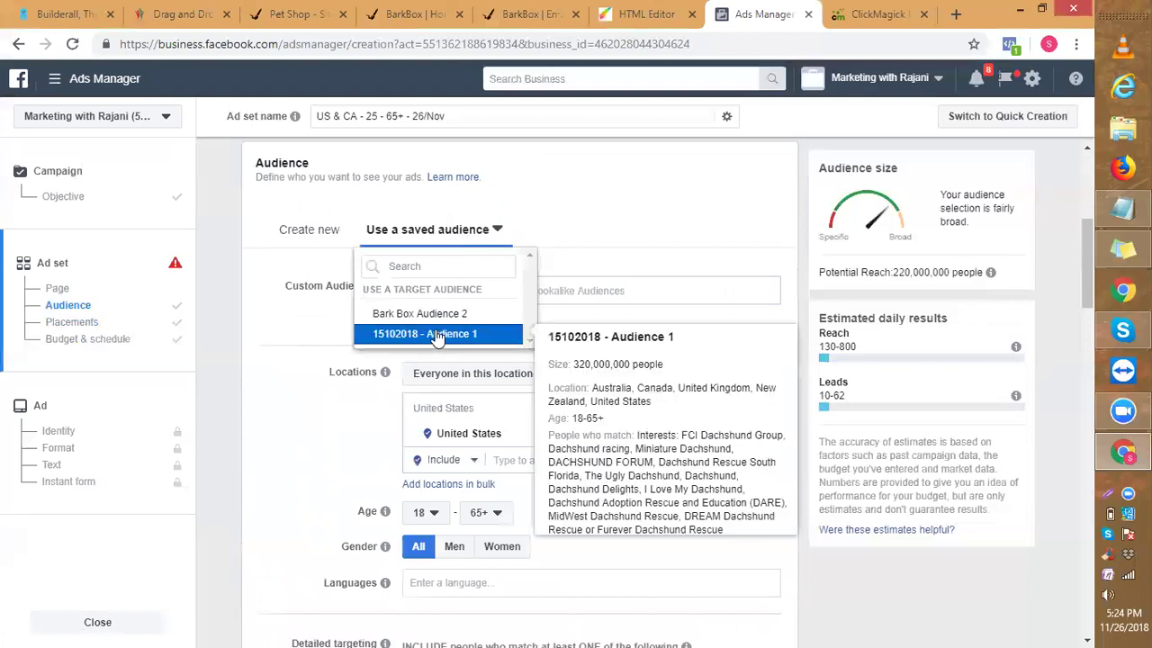
mouse_move(444, 322)
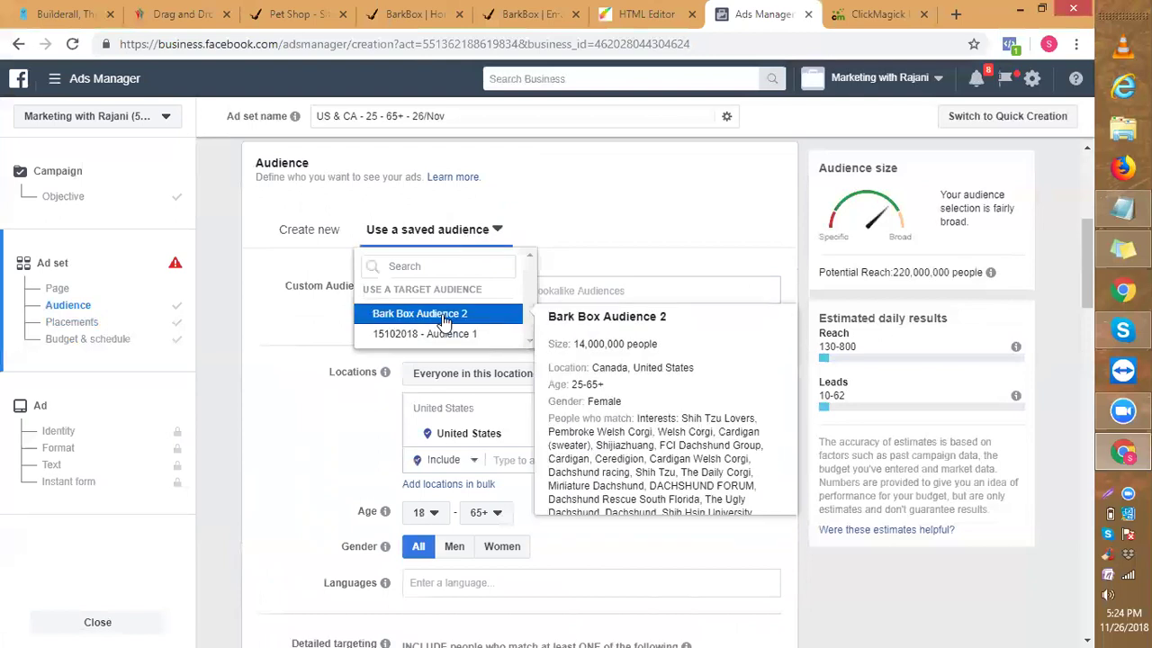
click(443, 323)
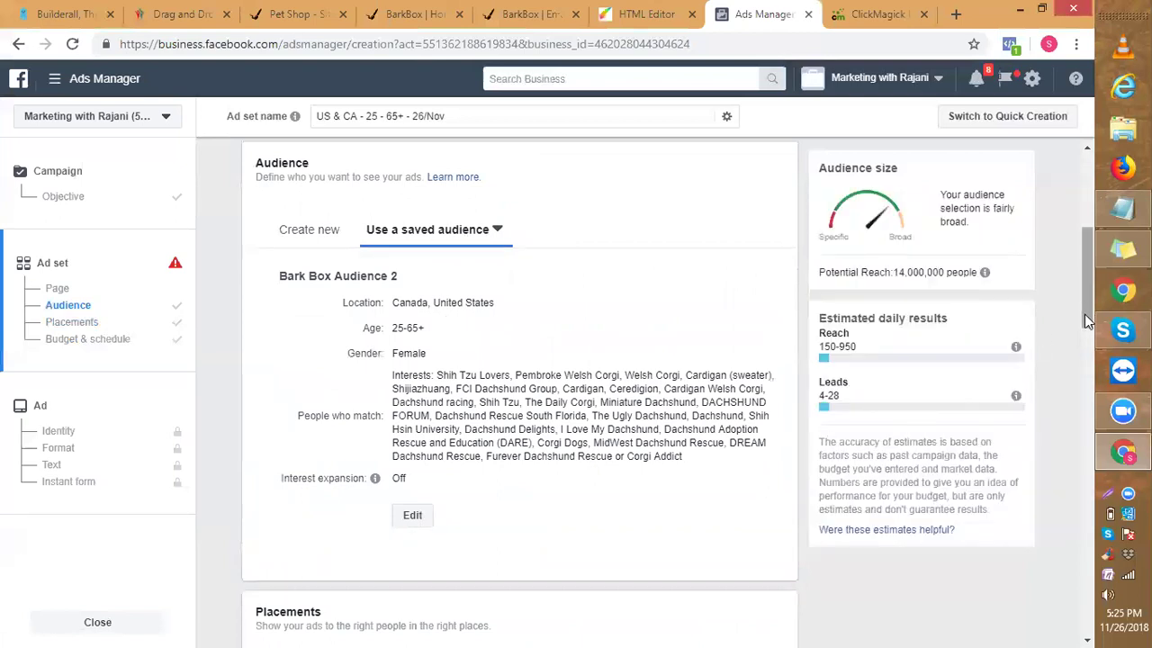
Resolve the terms-of-service error by accepting Facebook's Lead Ads Terms for the Funny Dachshund Page.
scroll(1085, 342, down, 2)
scroll(1088, 518, down, 15)
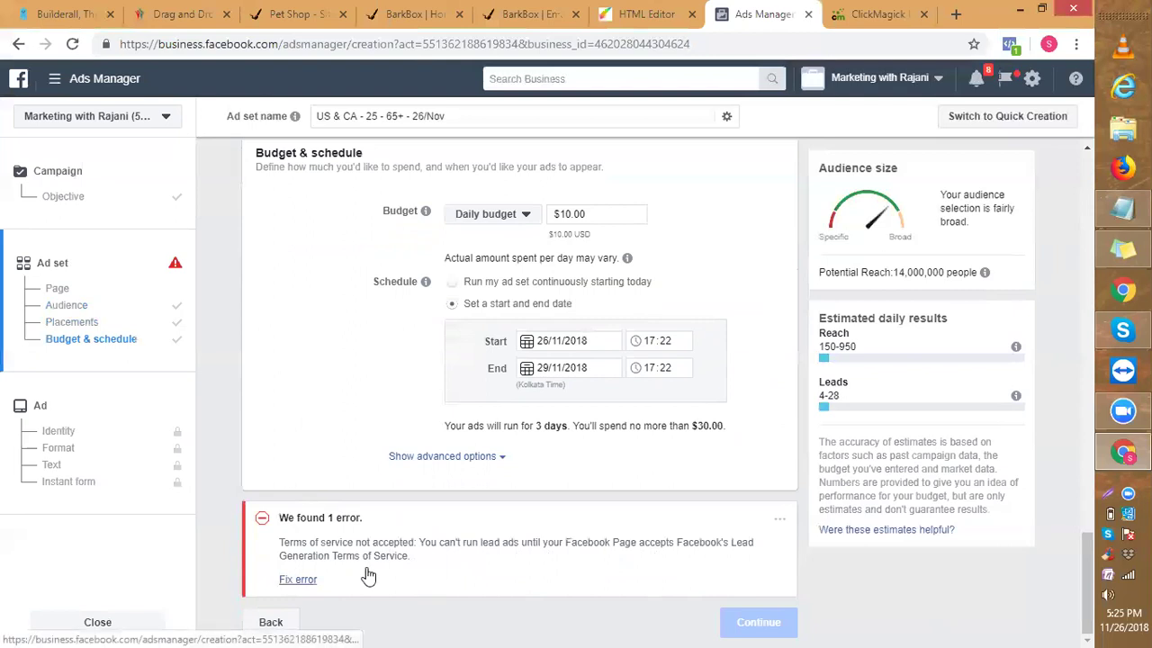
click(295, 580)
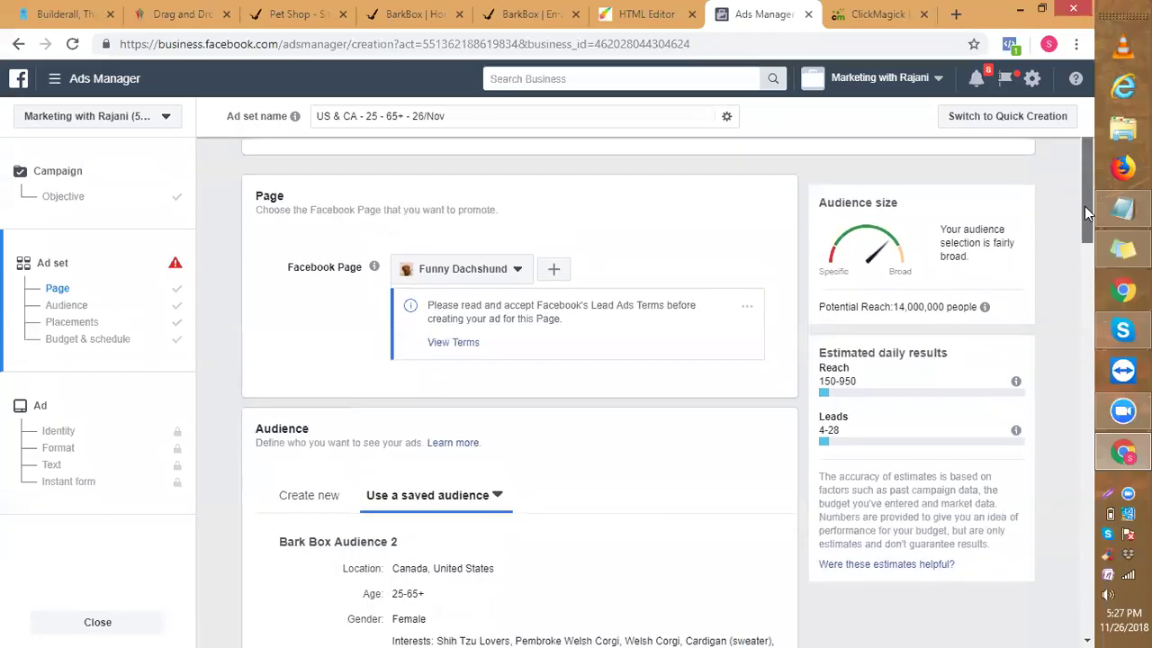
scroll(527, 360, down, 1)
scroll(465, 270, up, 2)
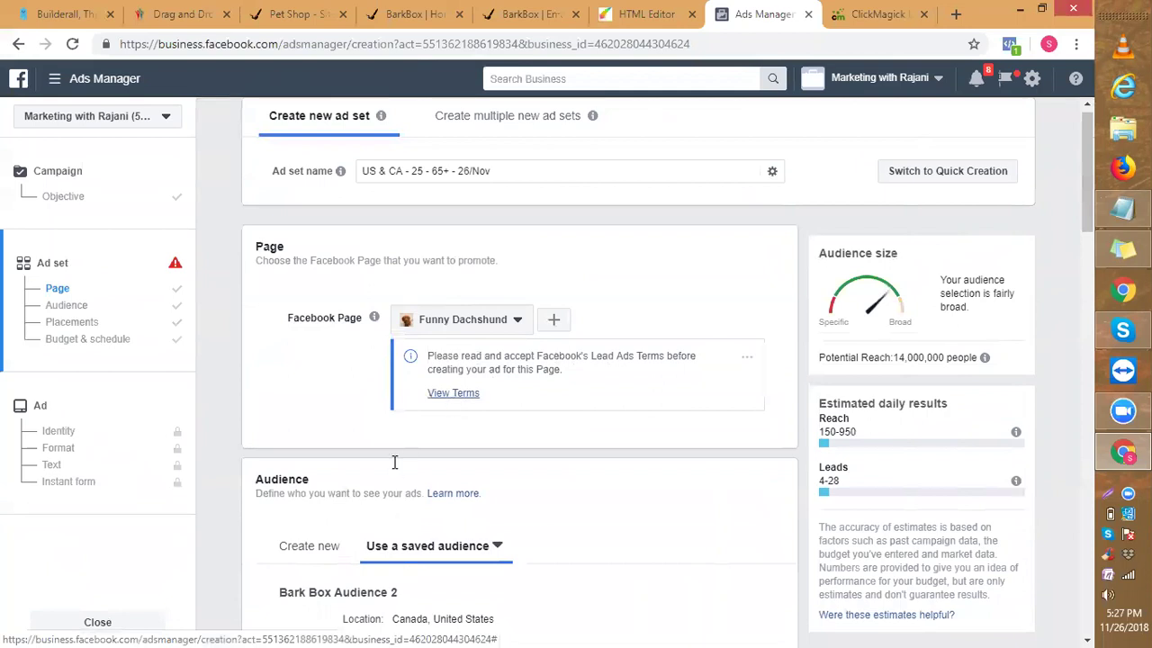
click(442, 393)
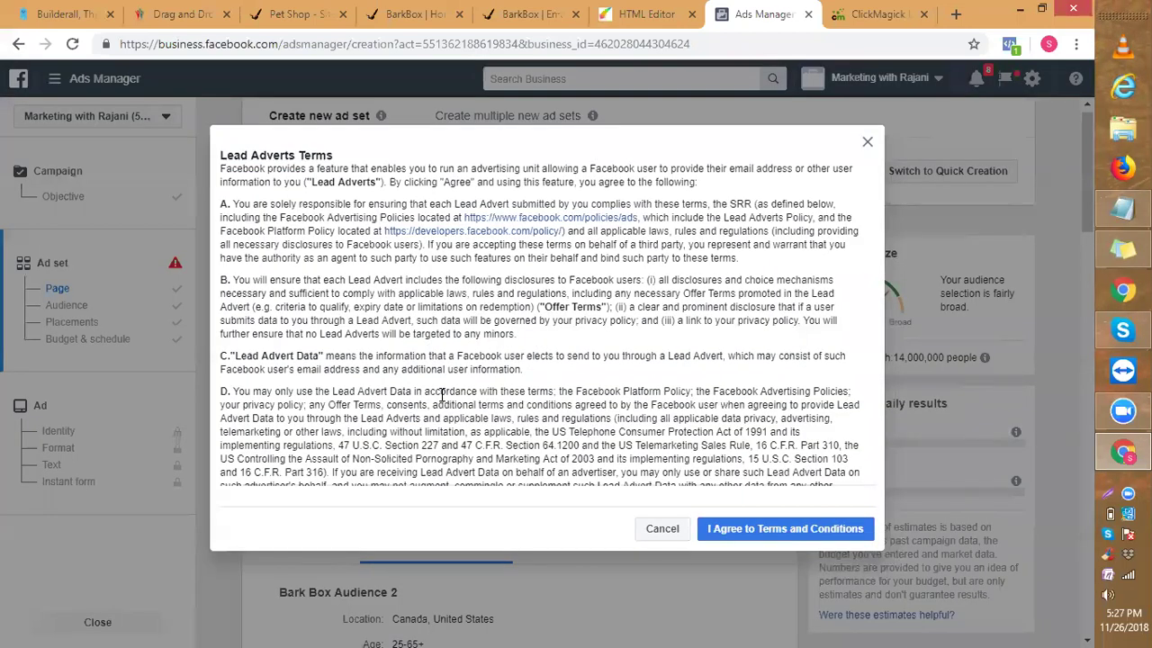
click(718, 530)
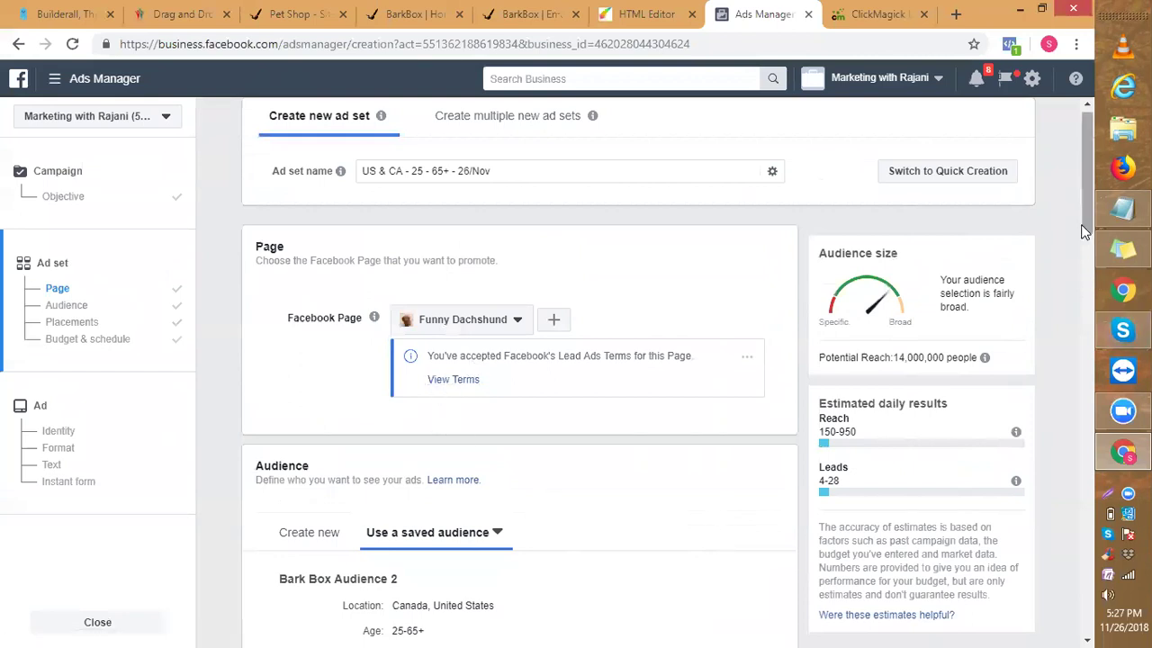
Set the ad set's schedule start date to 27/11/2018.
scroll(1086, 270, down, 4)
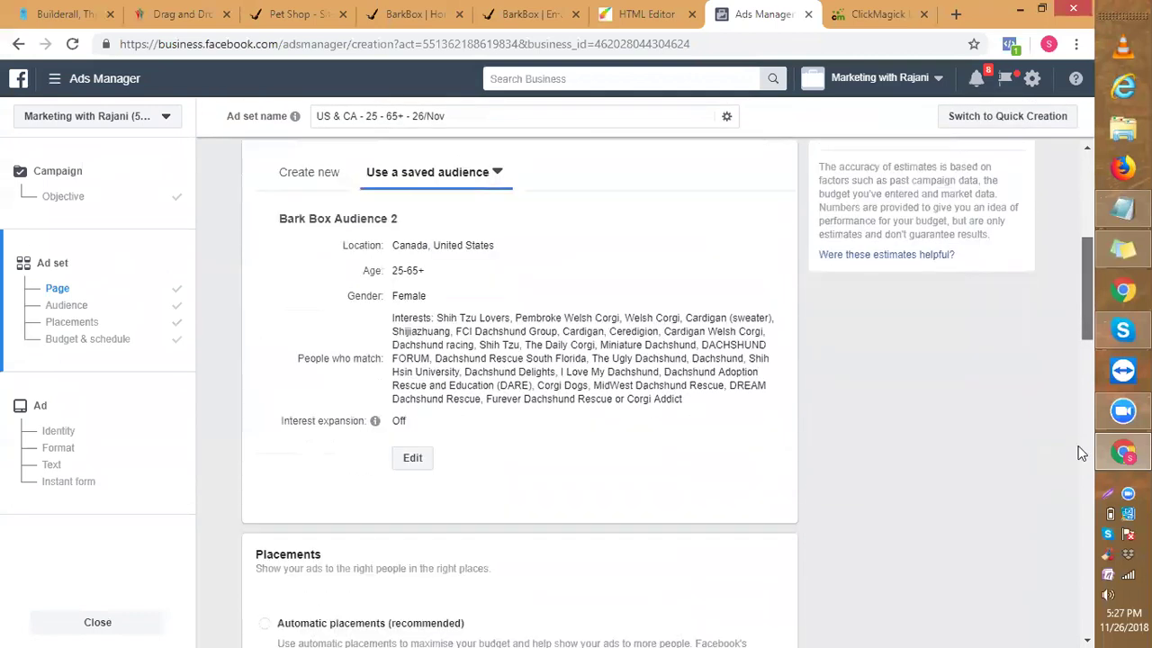
scroll(1080, 452, down, 8)
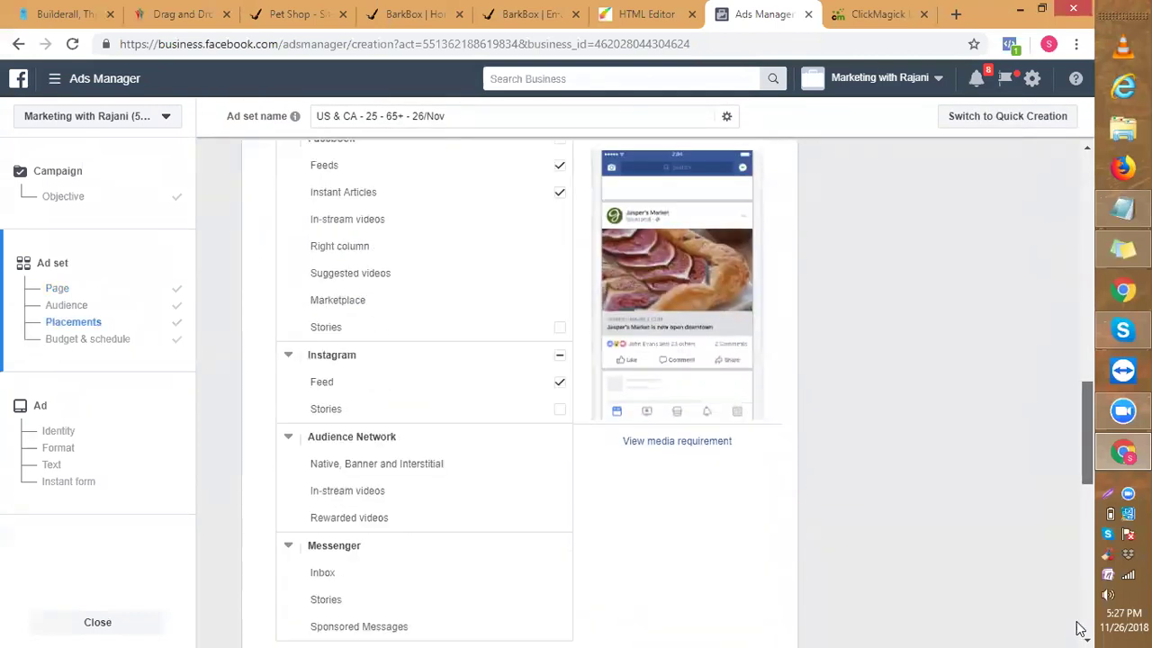
scroll(1080, 628, down, 9)
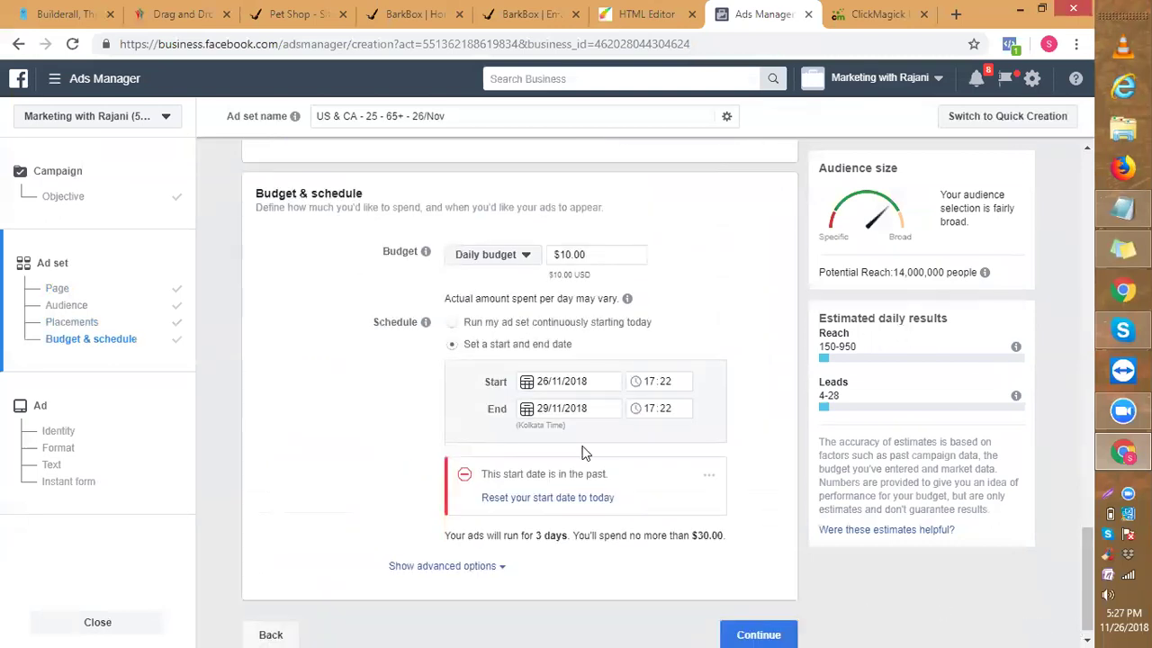
click(528, 383)
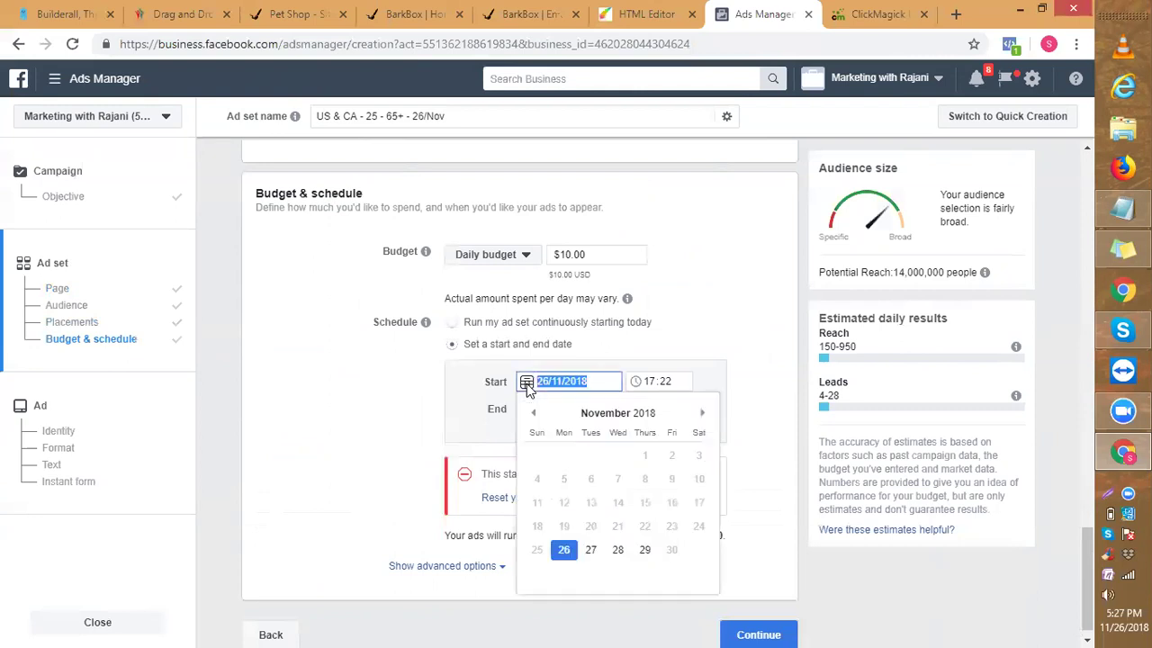
click(591, 550)
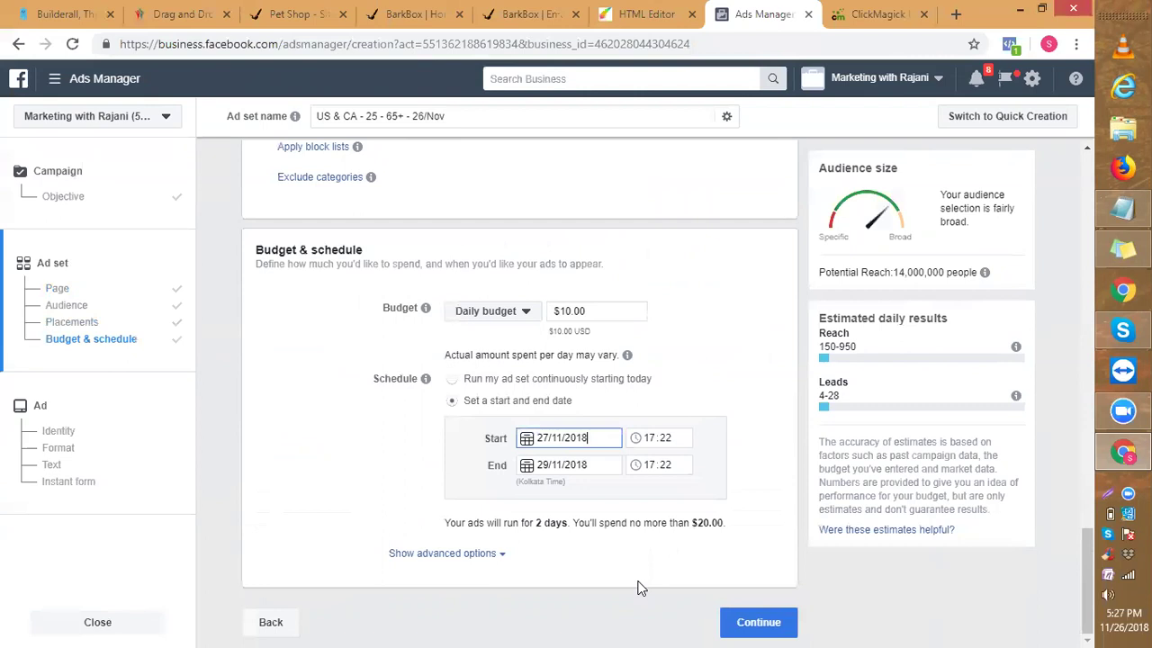
Set the ad set's end date to 30/11/2018 and continue to the ad setup.
click(531, 472)
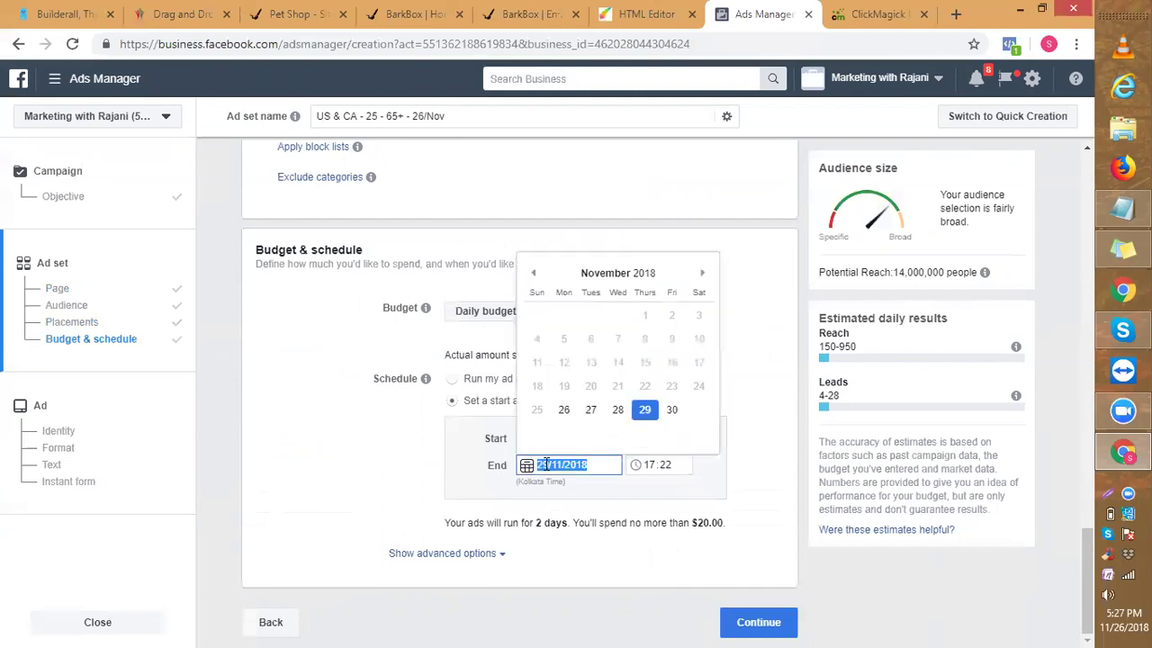
click(538, 465)
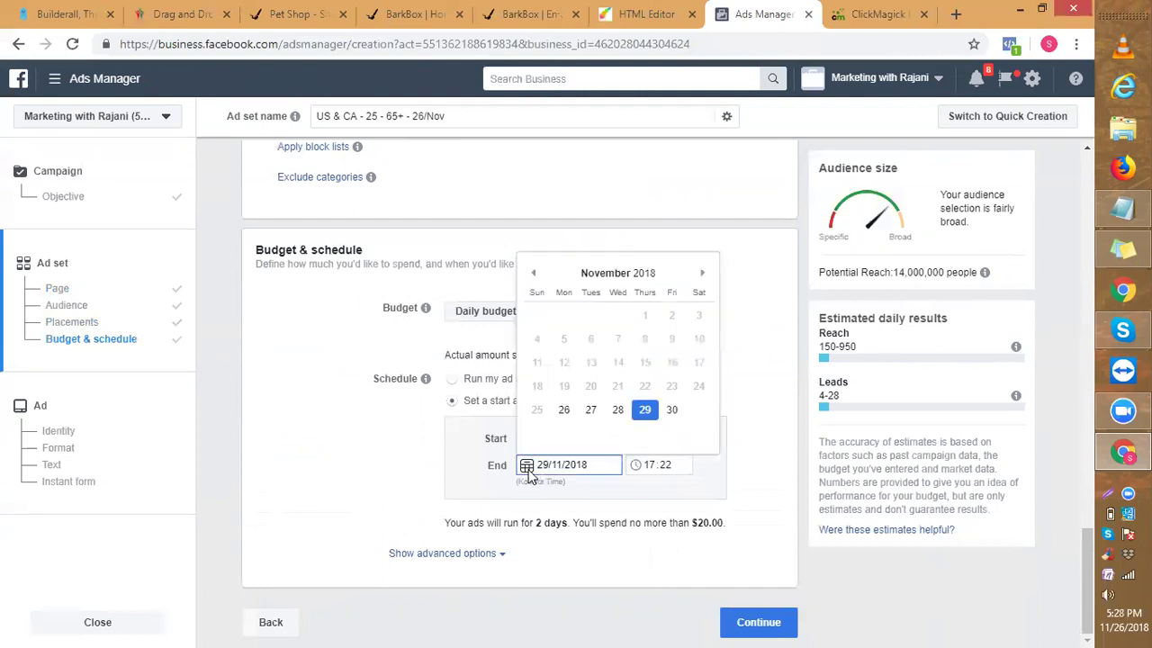
key(BackSpace)
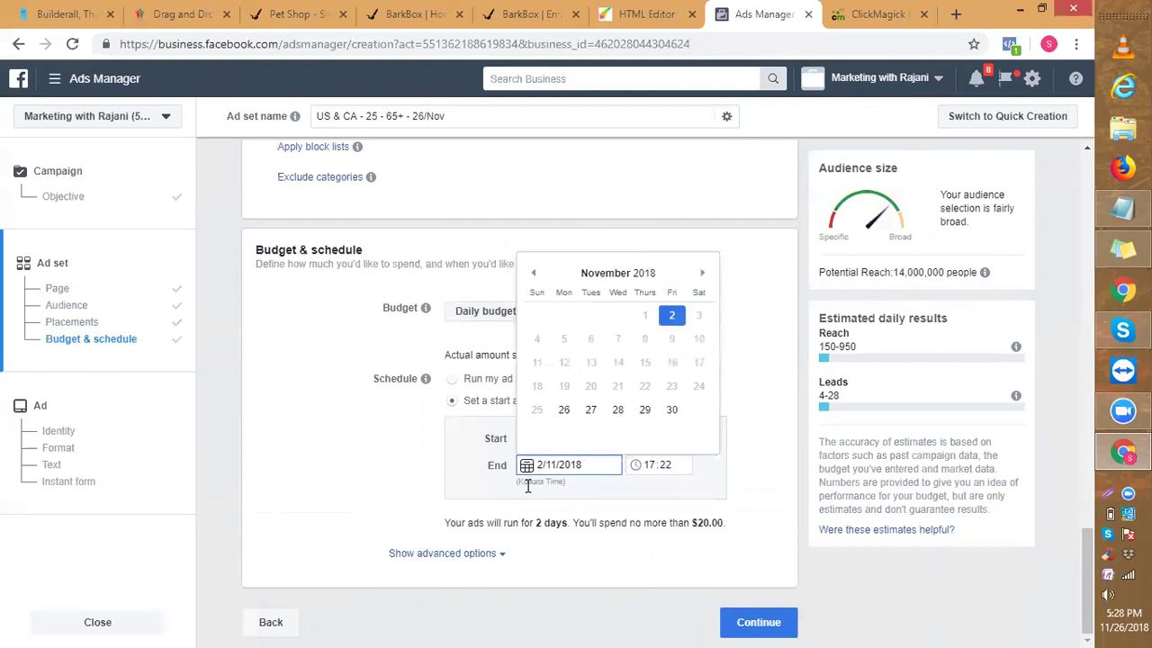
key(BackSpace)
text(30)
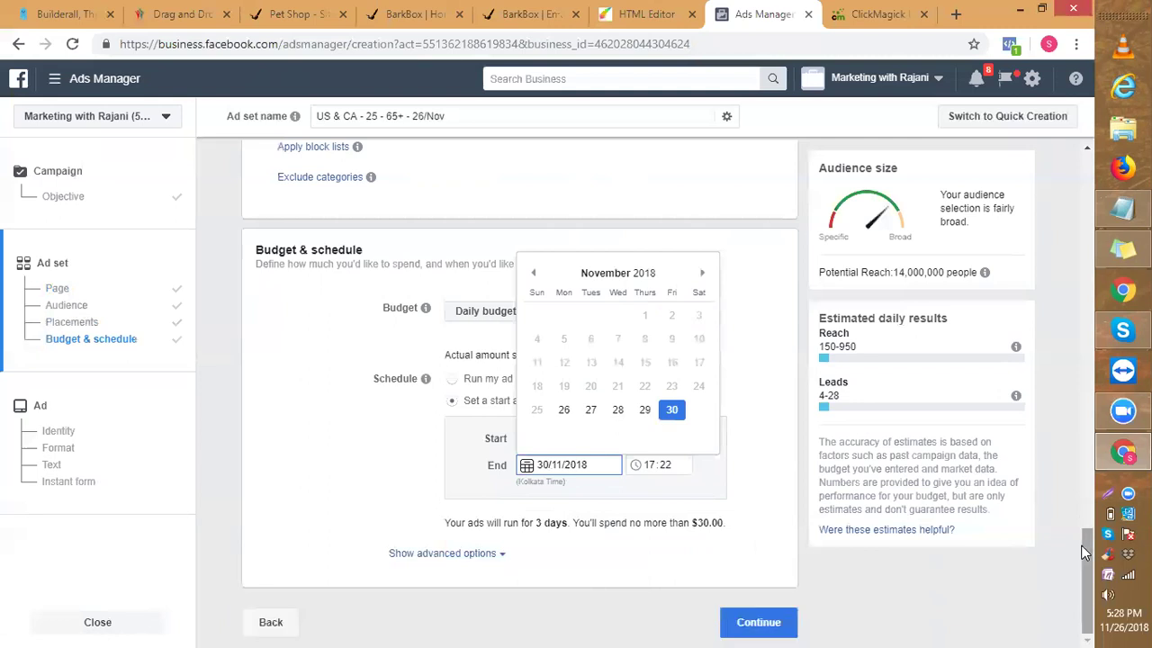
click(773, 569)
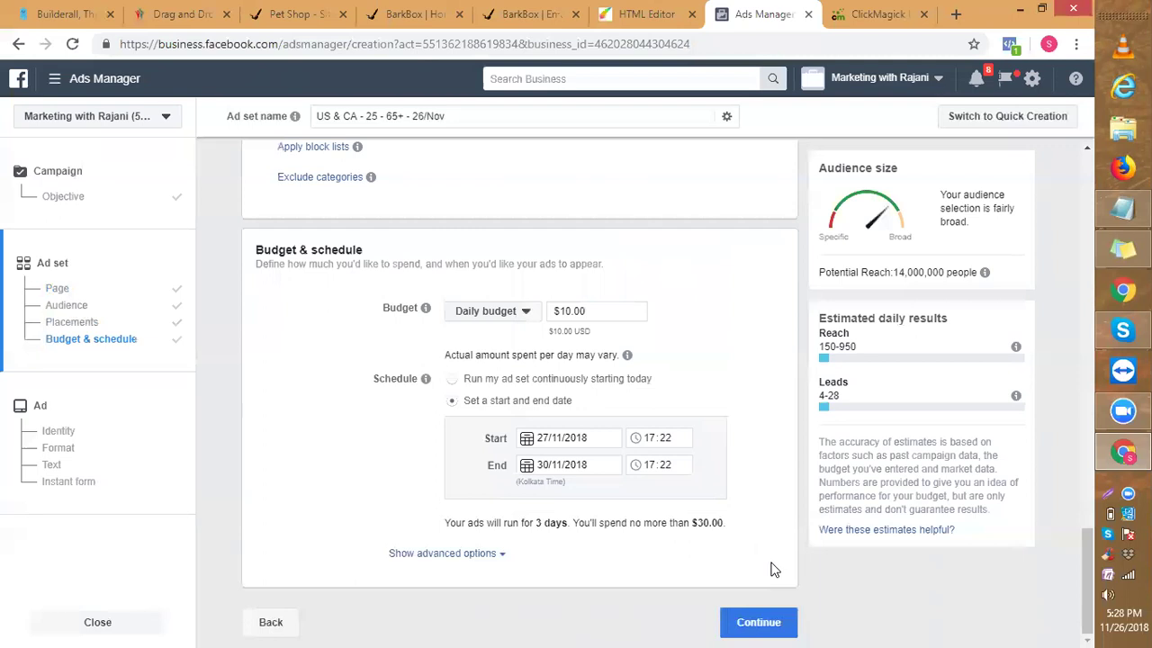
click(760, 621)
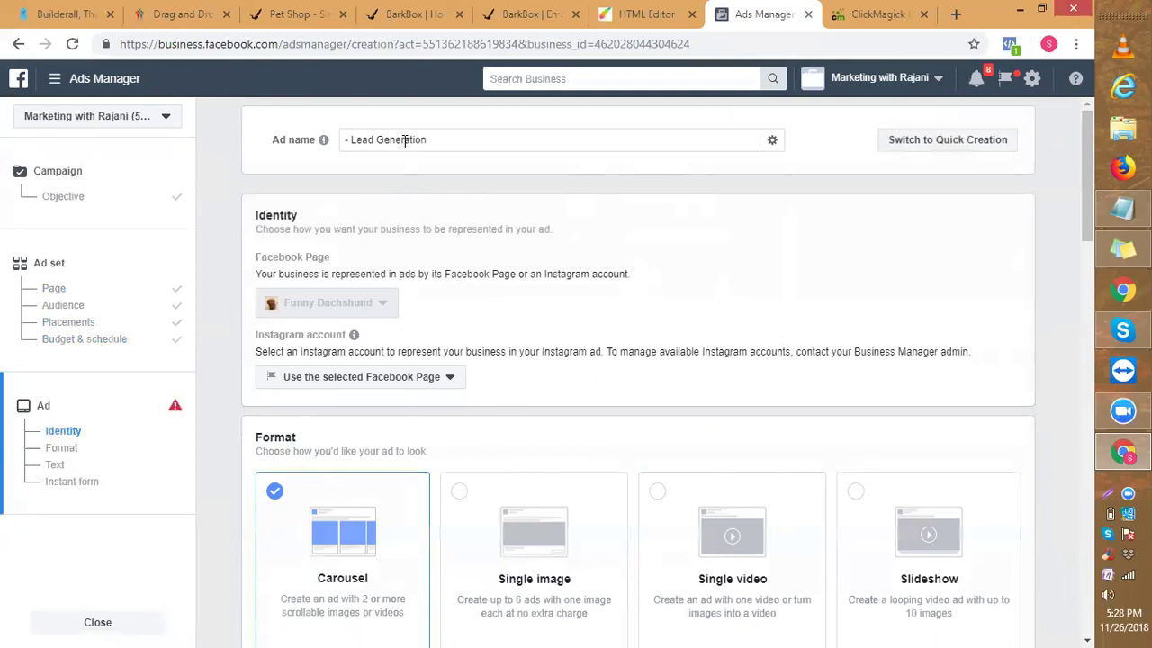
Name the ad "- Lead Generation- US & CA - 25 - 65+ - 26/Nov".
click(432, 138)
key(BackSpace)
key(BackSpace)
key(BackSpace)
key(BackSpace)
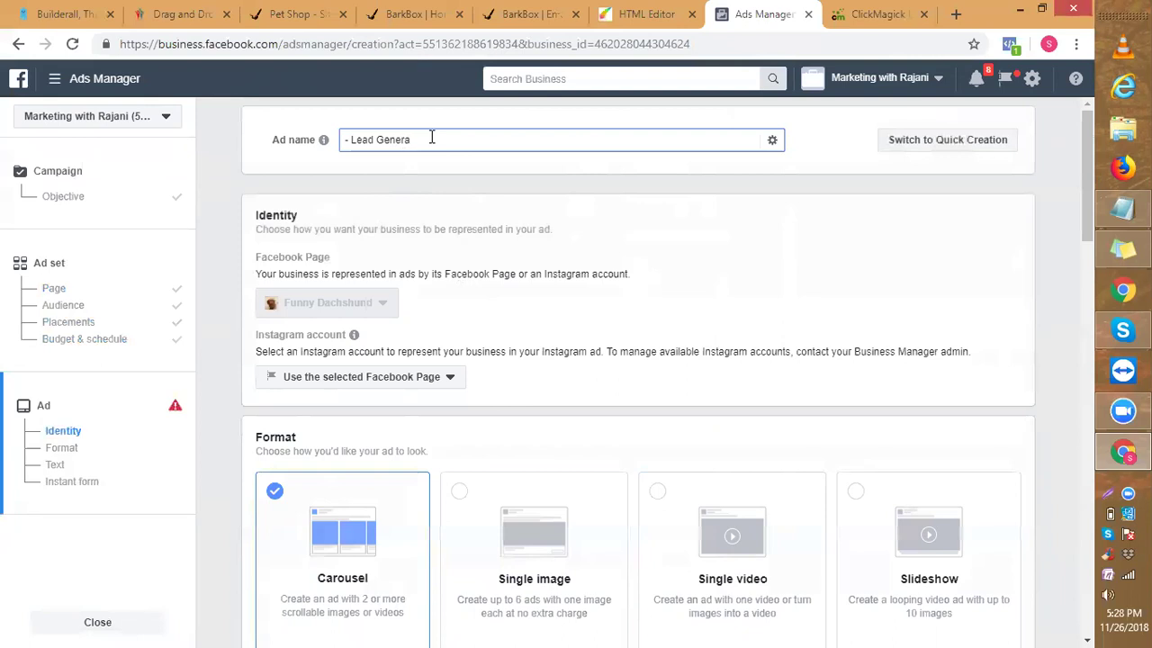
text(tion-)
text(US & CA - 25 - 65+ - 26/Nov)
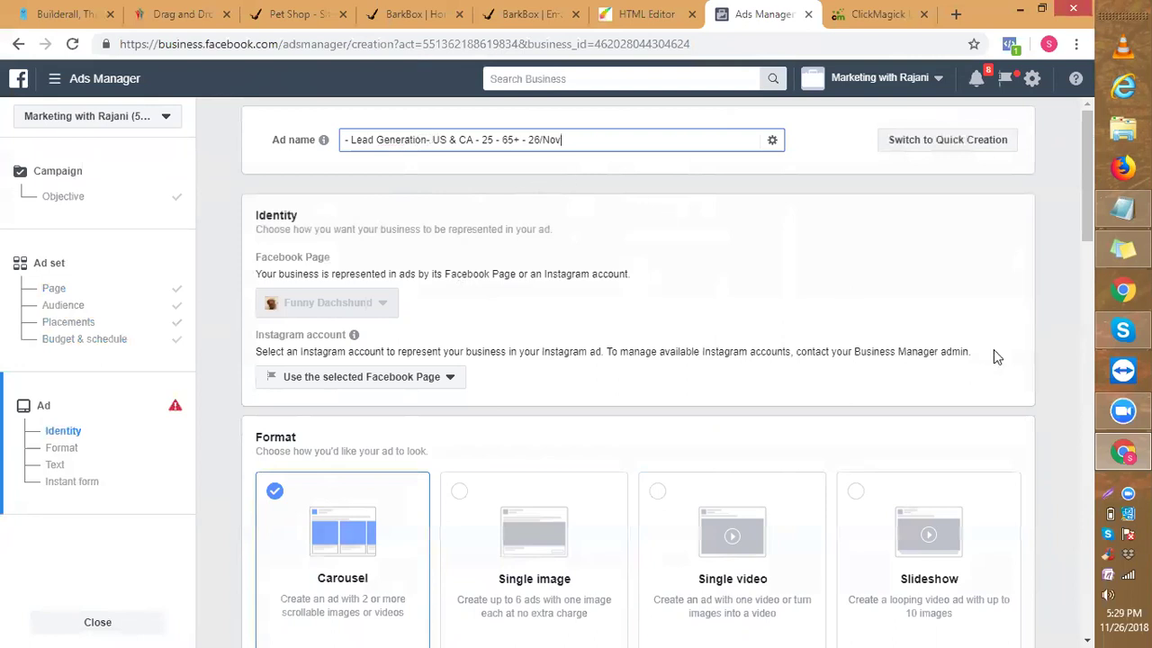
Check which Instagram account choices are available for the ad's identity, leaving the selected Facebook Page in use.
scroll(1085, 241, down, 1)
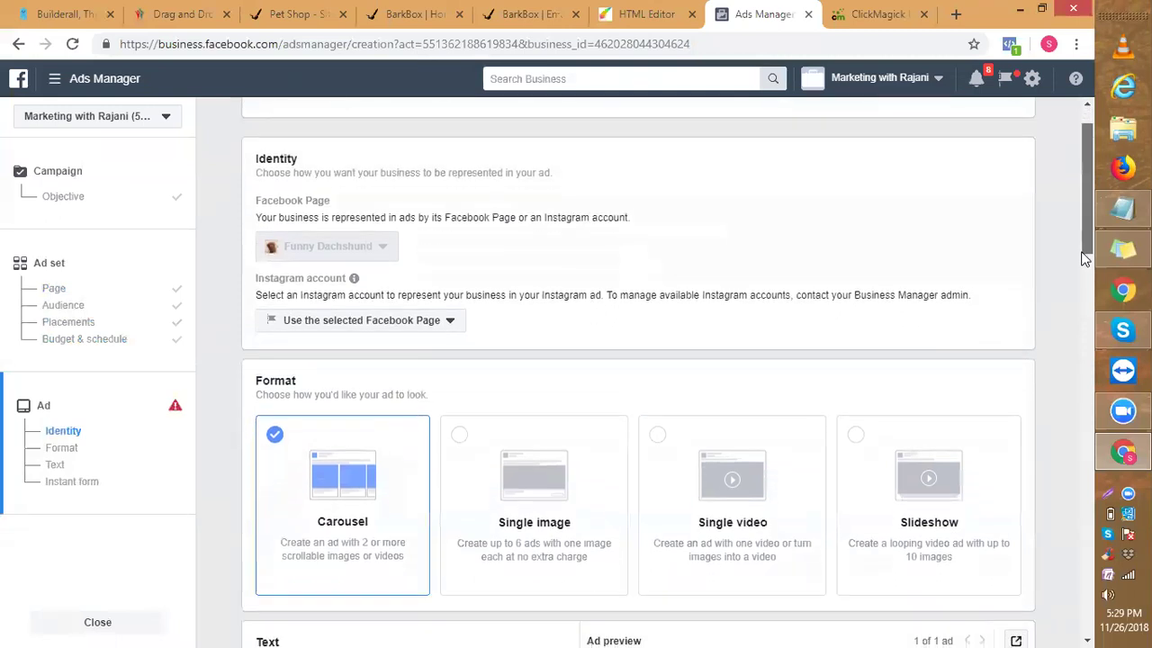
scroll(1082, 252, up, 1)
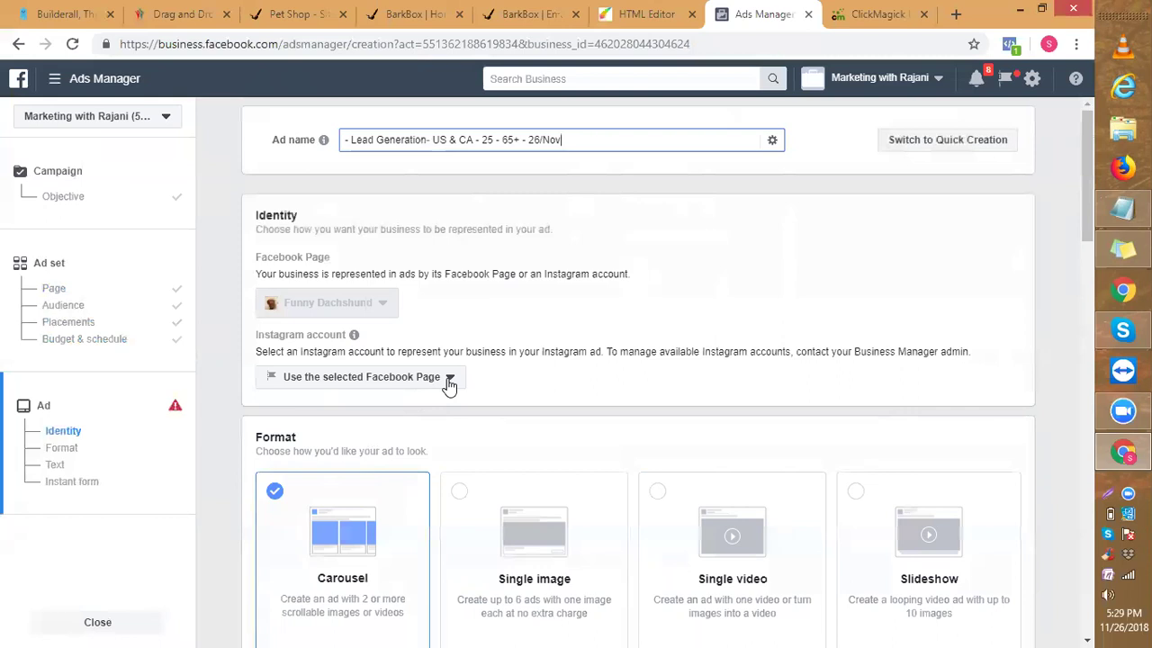
click(450, 380)
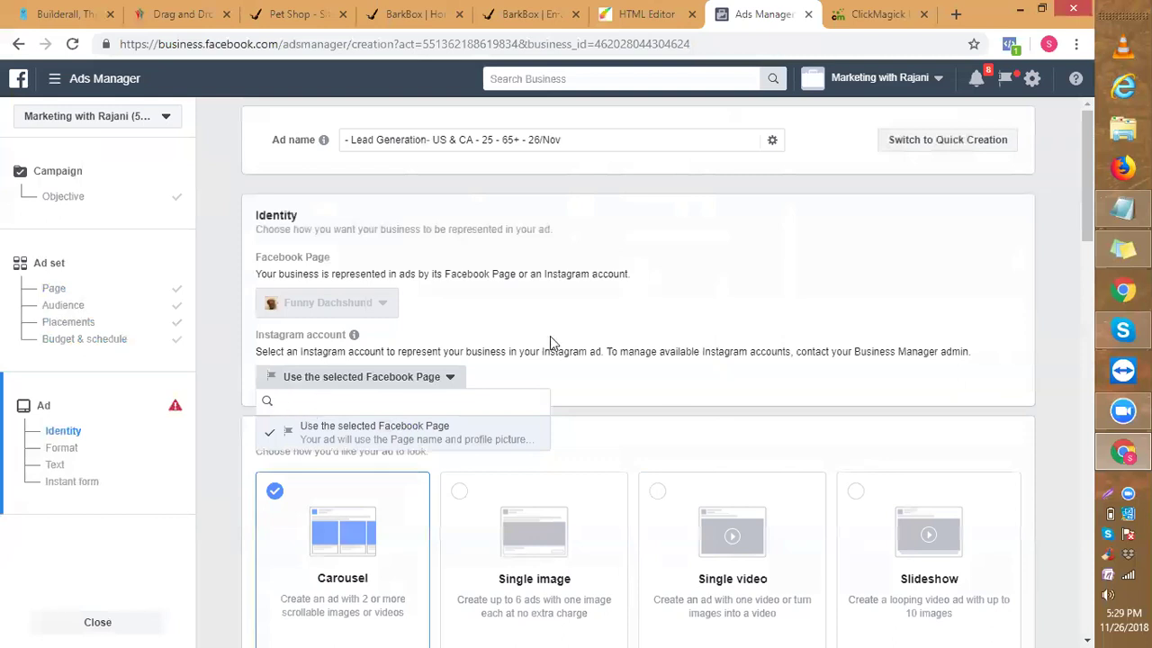
click(666, 405)
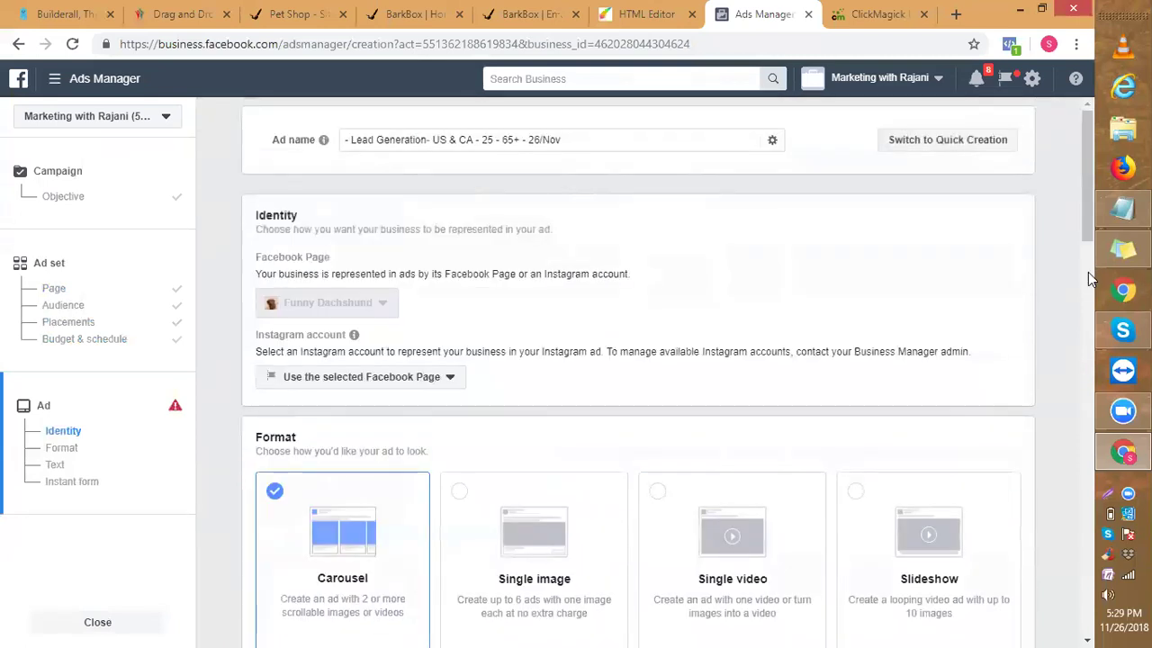
Choose the Single video format for the ad and go to its Video section.
click(658, 493)
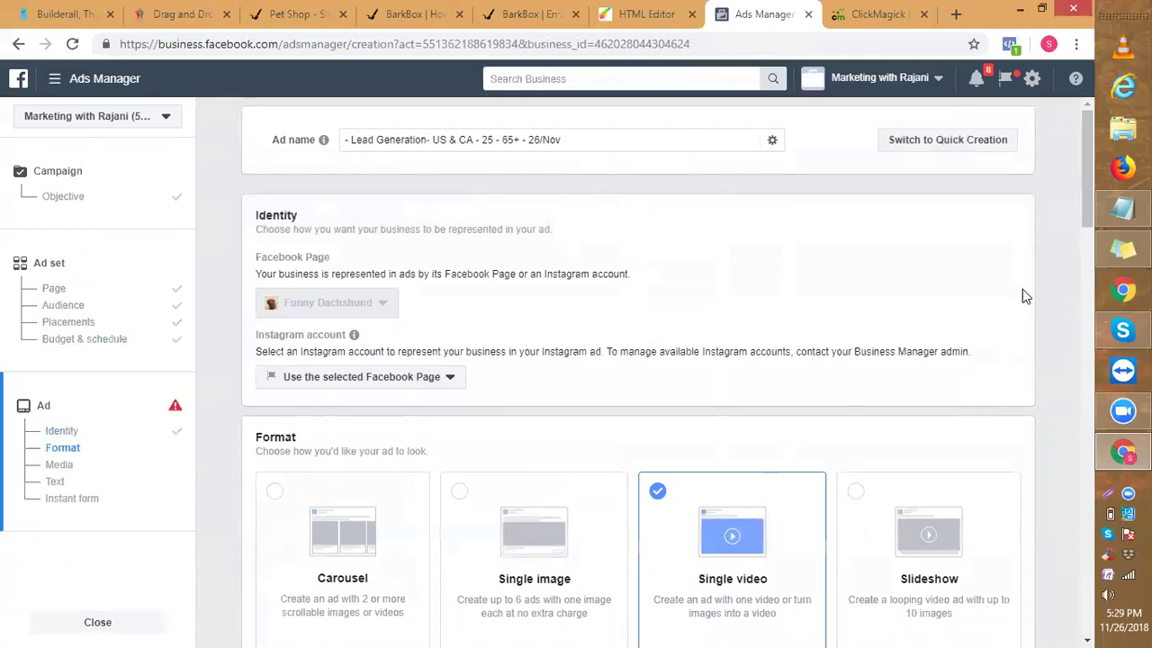
drag(1088, 194, 1084, 268)
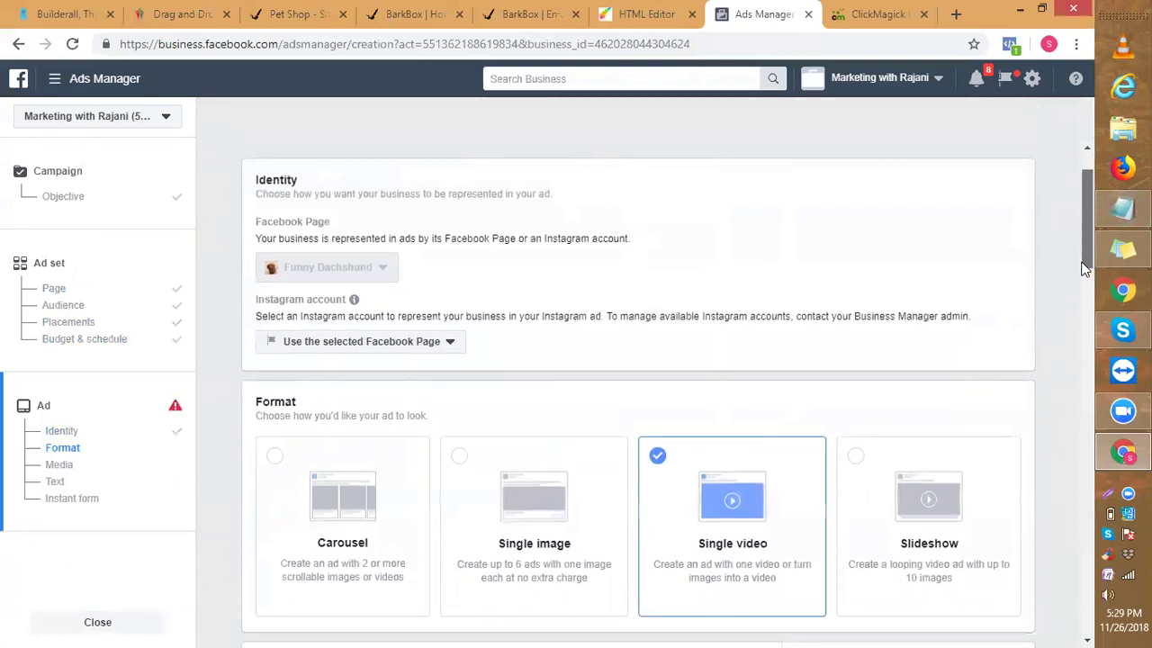
scroll(1083, 251, down, 1)
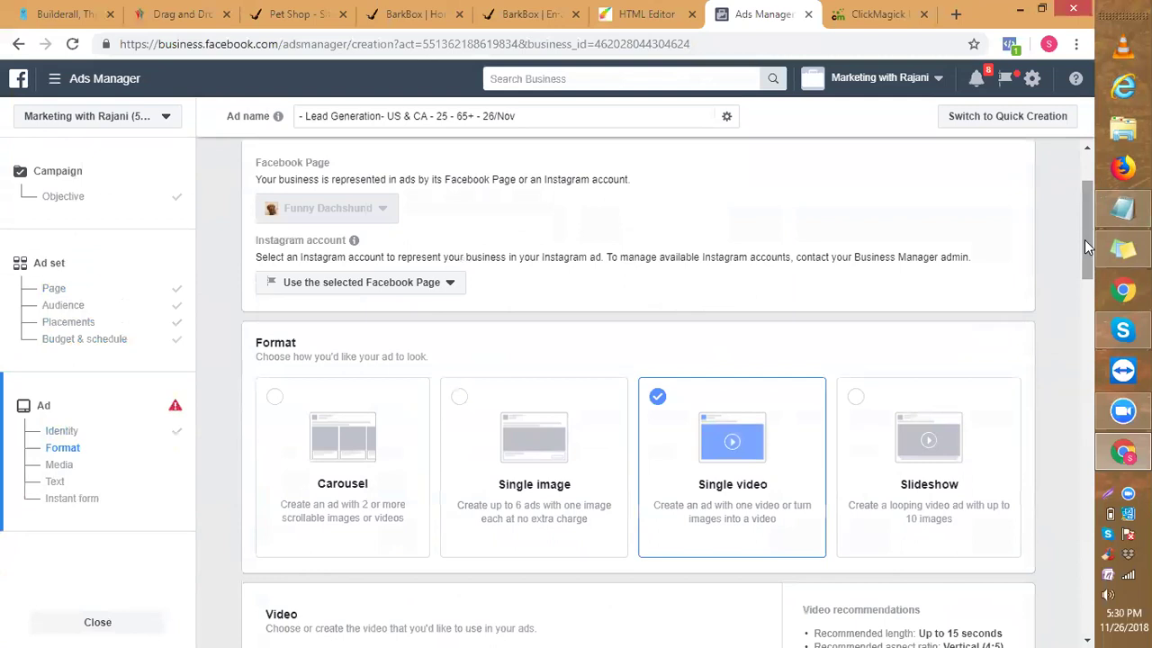
scroll(1082, 284, down, 4)
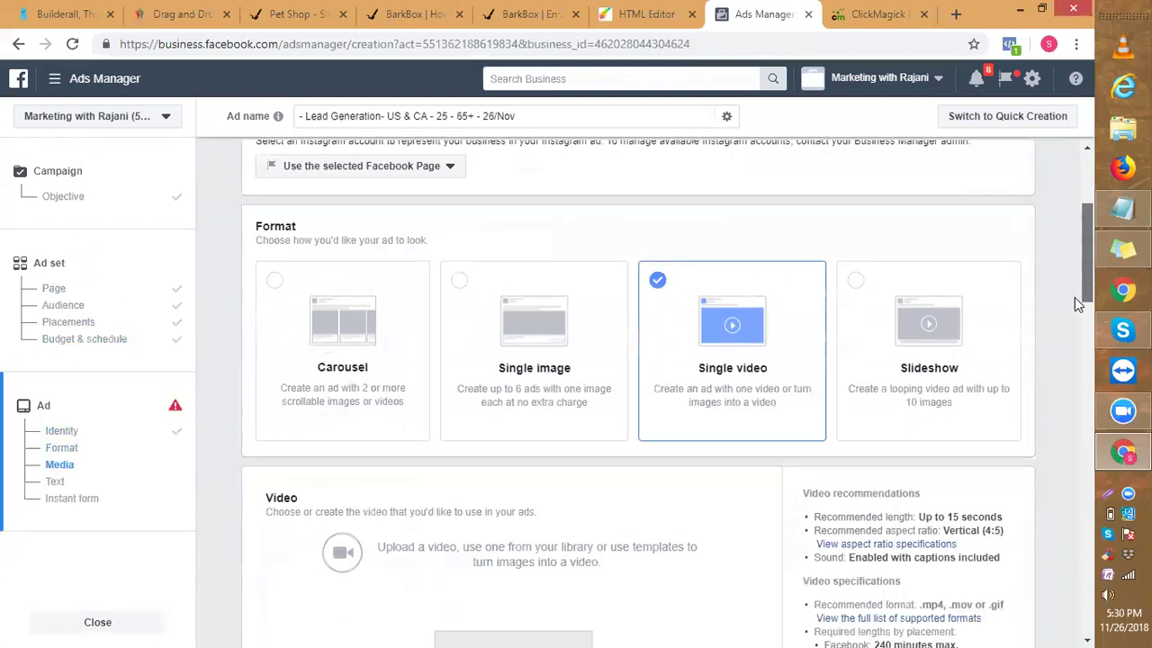
Review the Video section's upload options, recommendations and file specifications for the single-video ad.
scroll(1069, 312, down, 3)
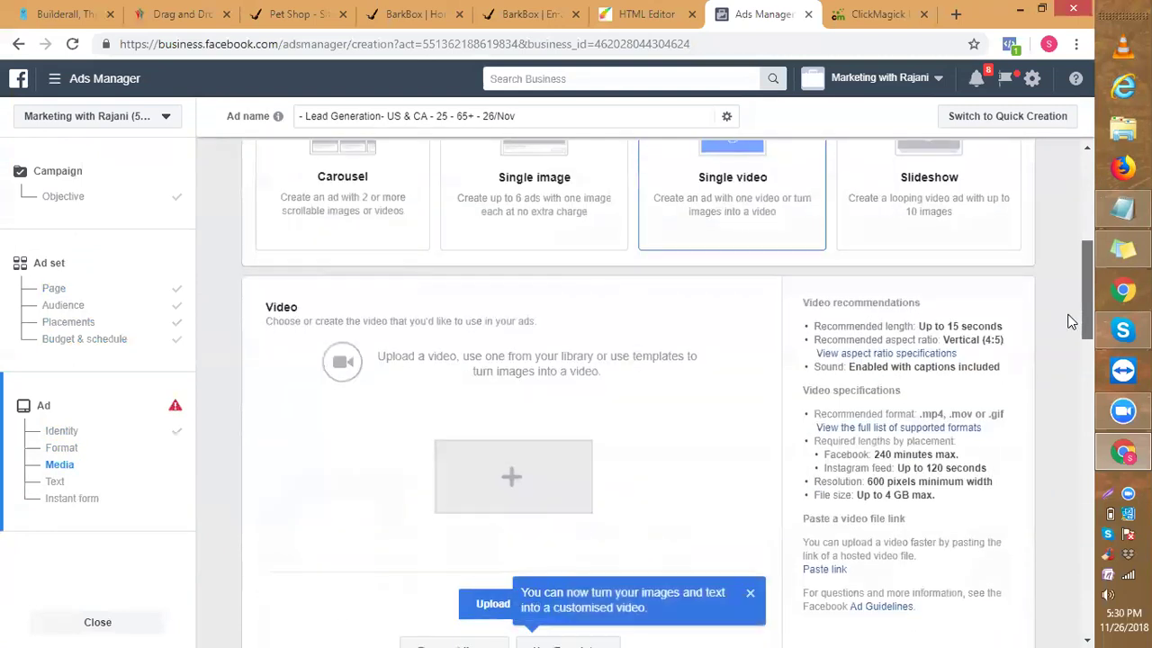
scroll(1071, 322, down, 2)
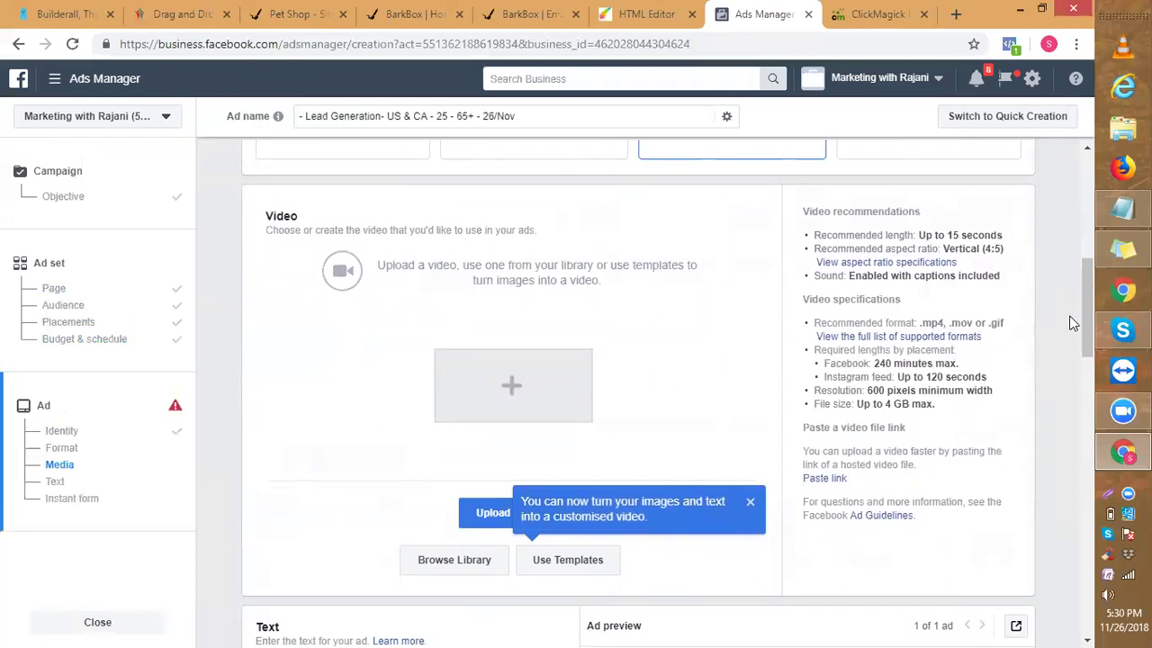
drag(1087, 344, 1086, 361)
scroll(1084, 357, down, 1)
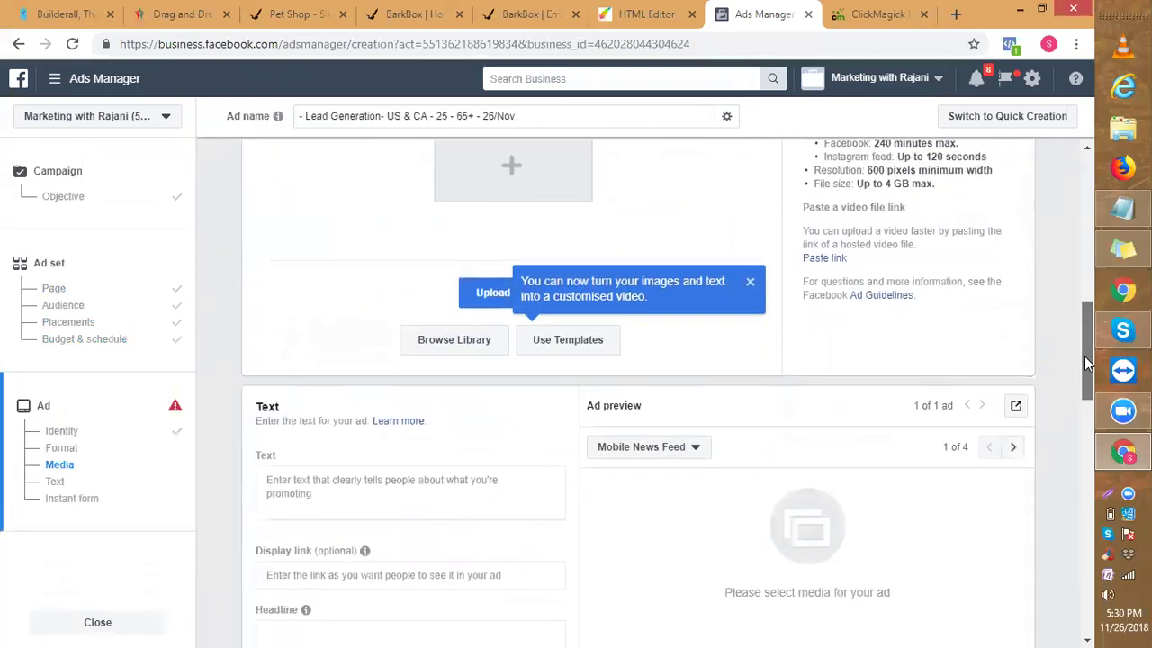
drag(1085, 357, 1083, 320)
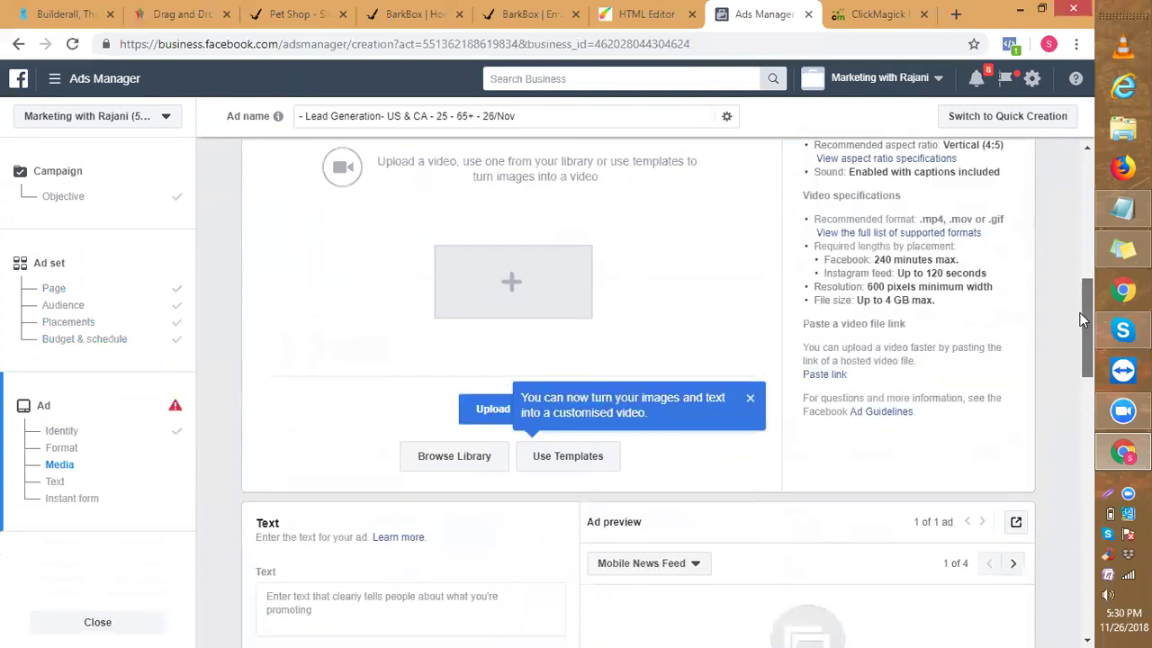
scroll(1082, 321, up, 1)
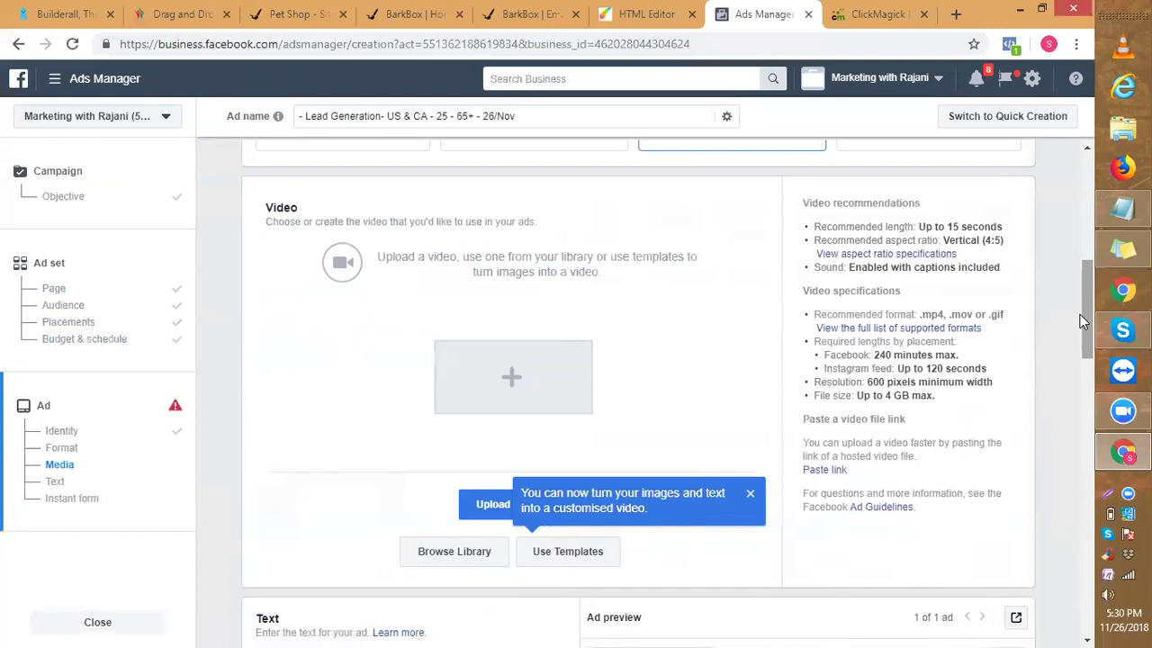
click(1086, 148)
scroll(1086, 151, up, 3)
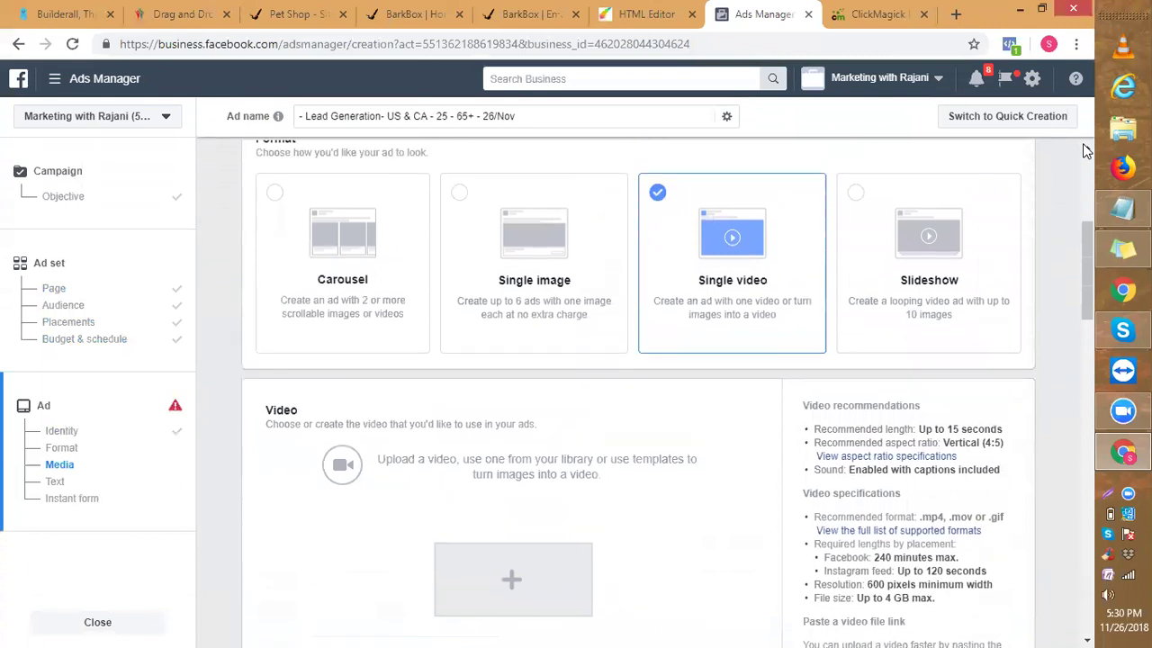
scroll(1086, 151, up, 2)
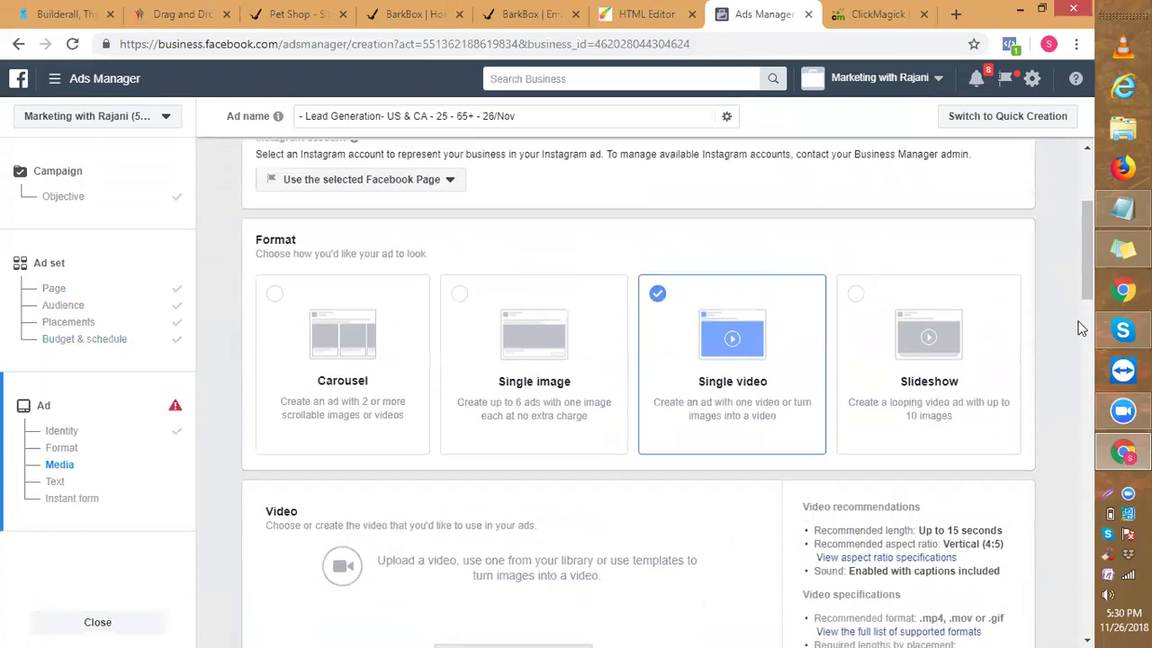
Look through the ad's Video, Text and Instant form sections down to the final confirmation area, and return to Identity.
click(1086, 633)
click(1086, 633)
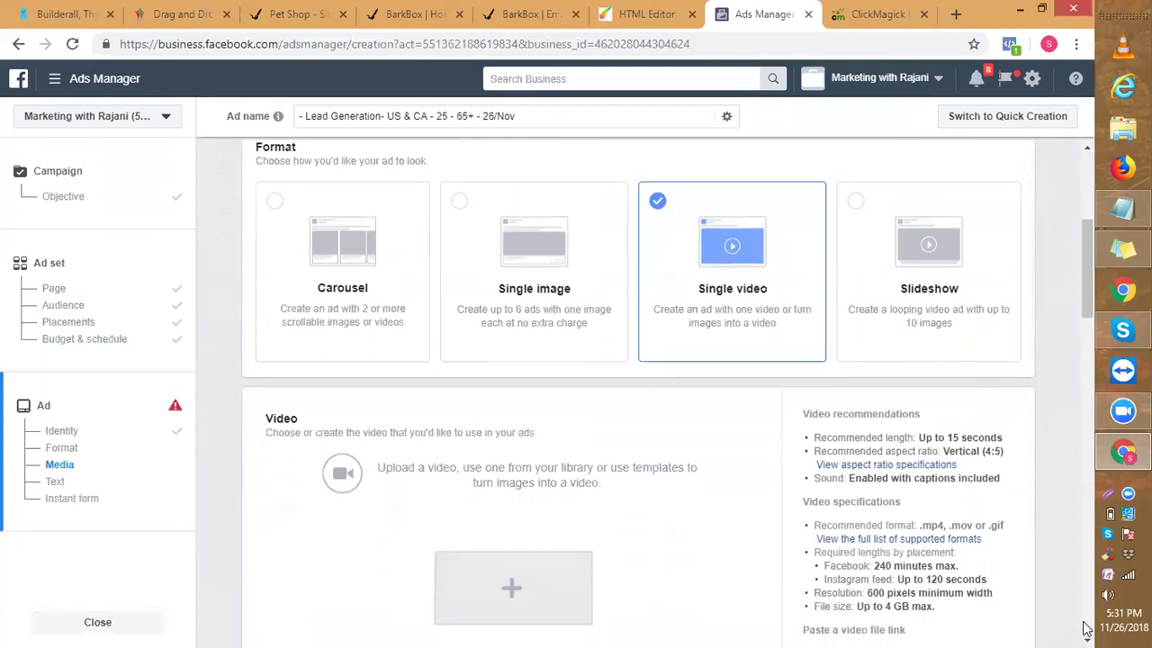
click(1086, 633)
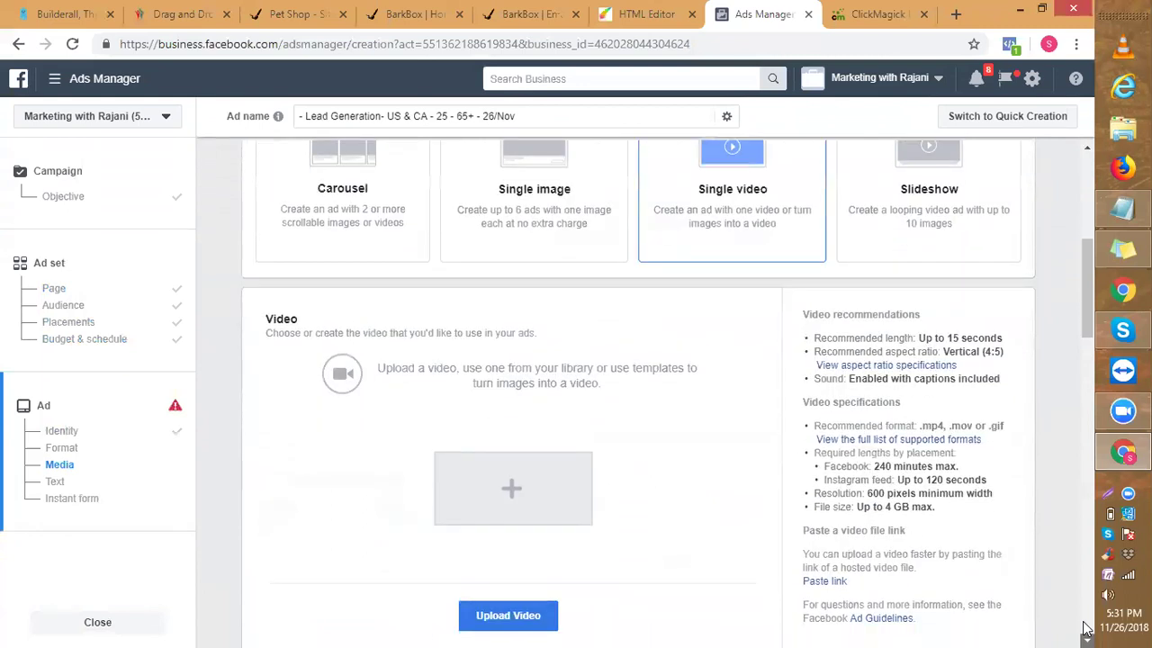
click(1086, 633)
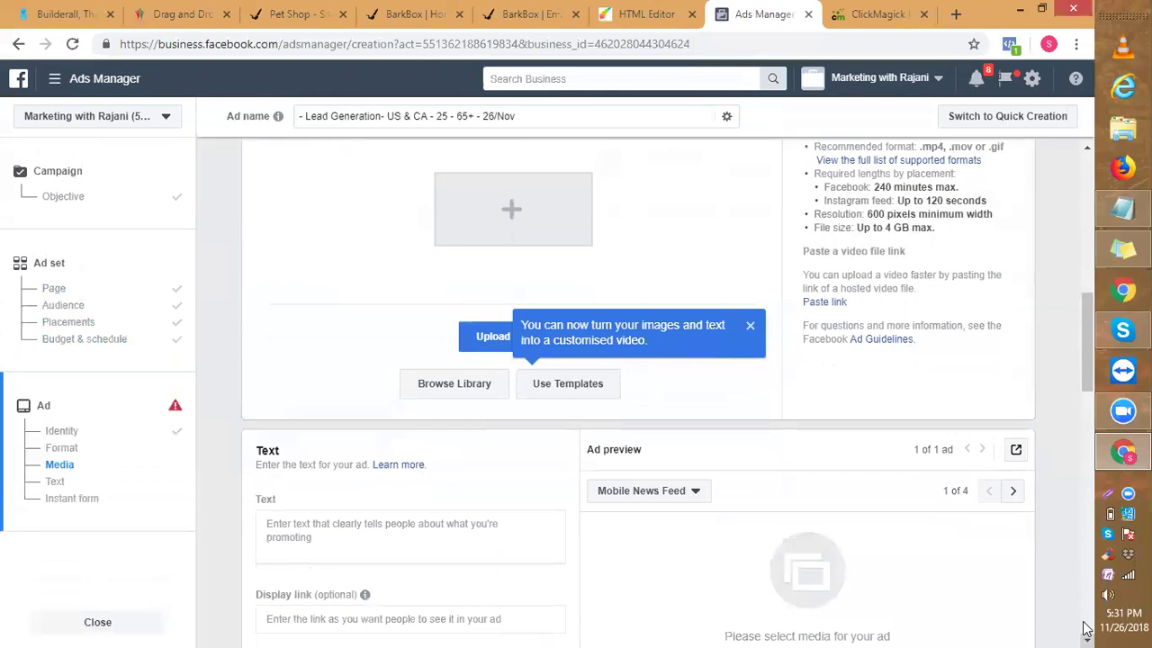
click(1086, 633)
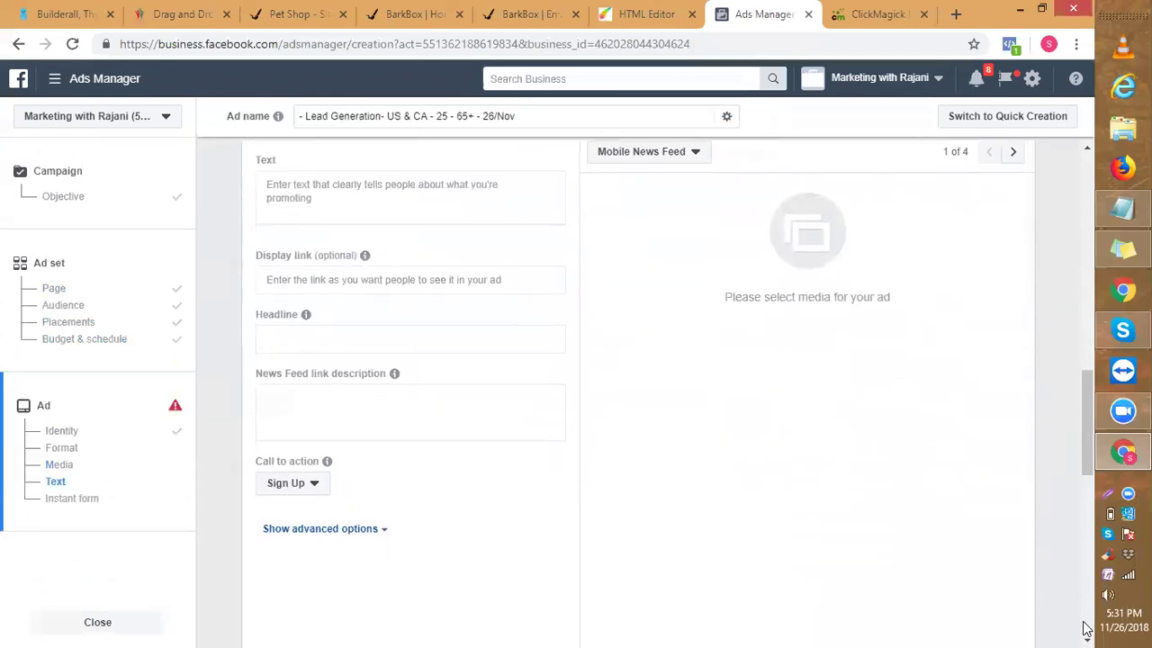
click(1086, 632)
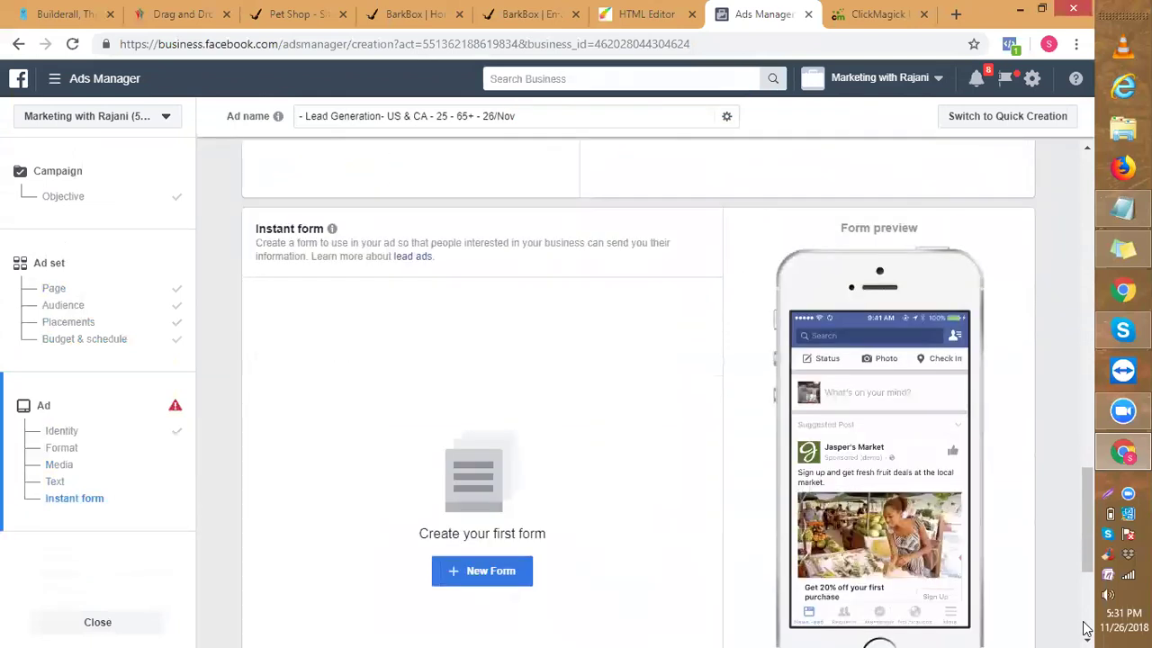
click(1086, 633)
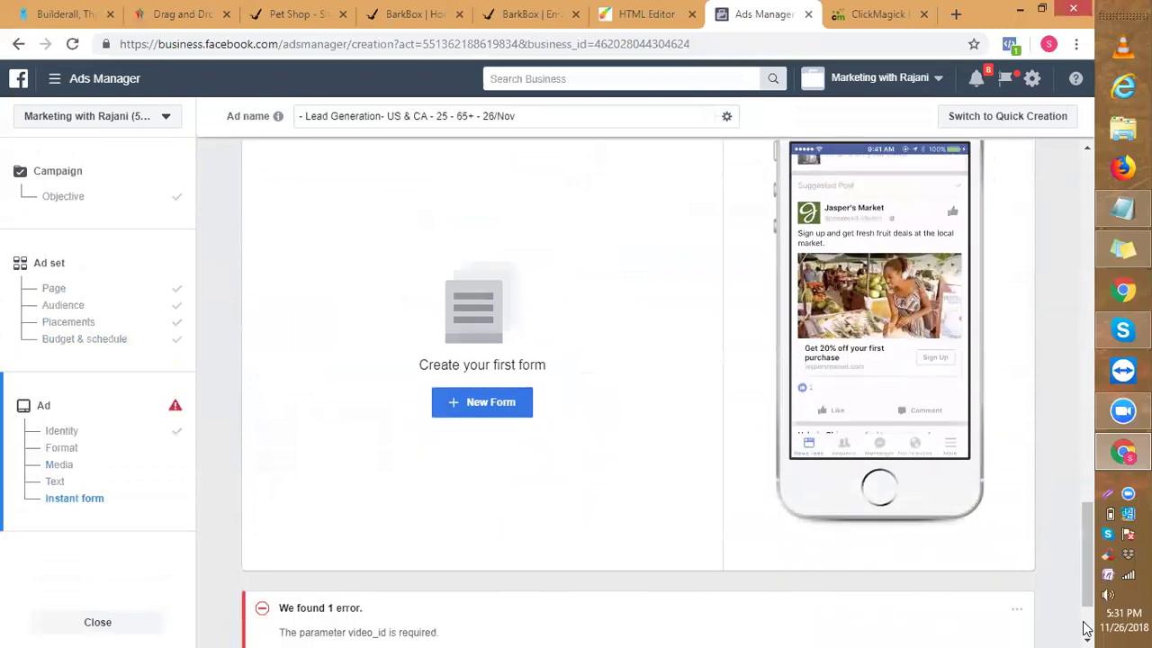
click(1086, 632)
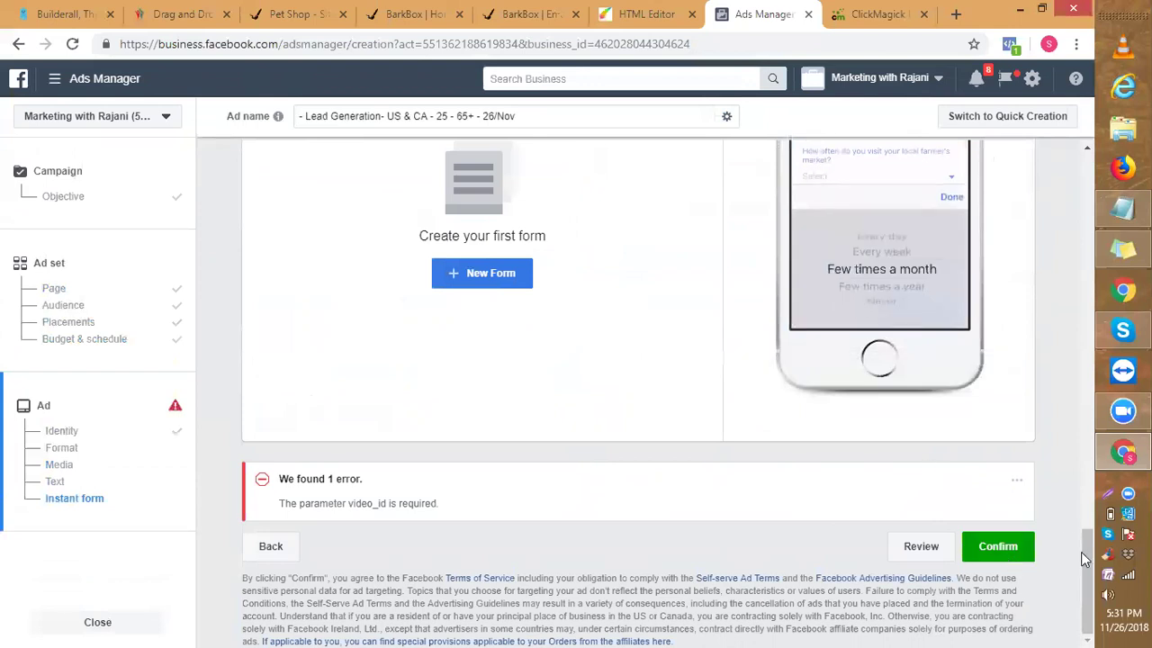
scroll(1076, 504, up, 3)
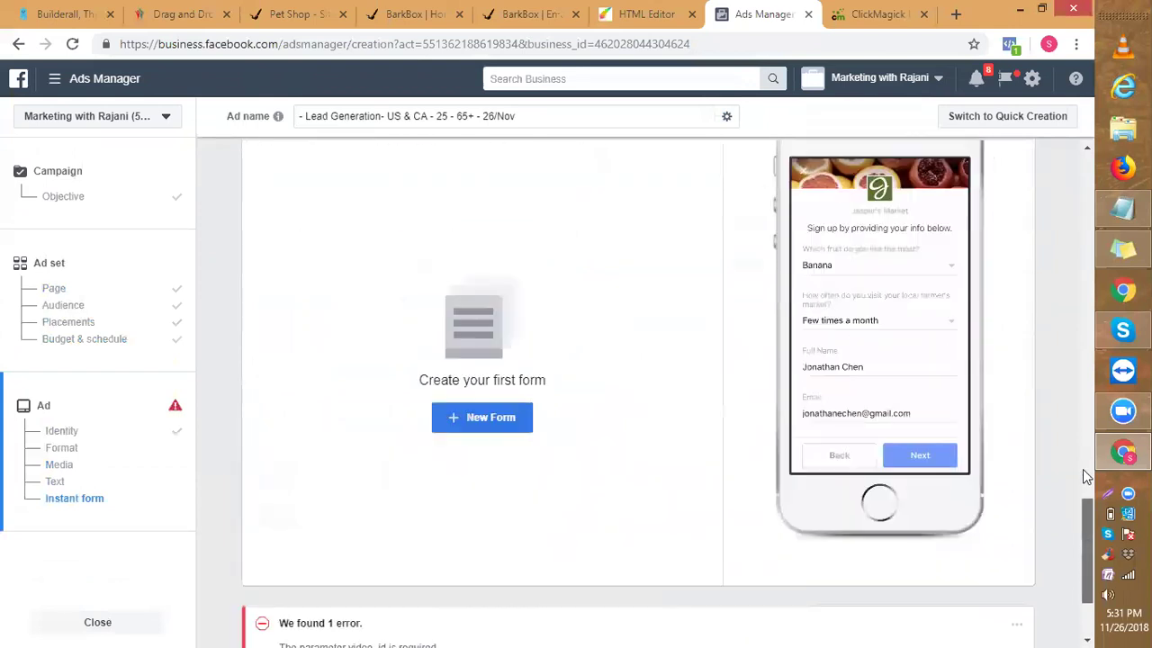
scroll(1088, 386, up, 6)
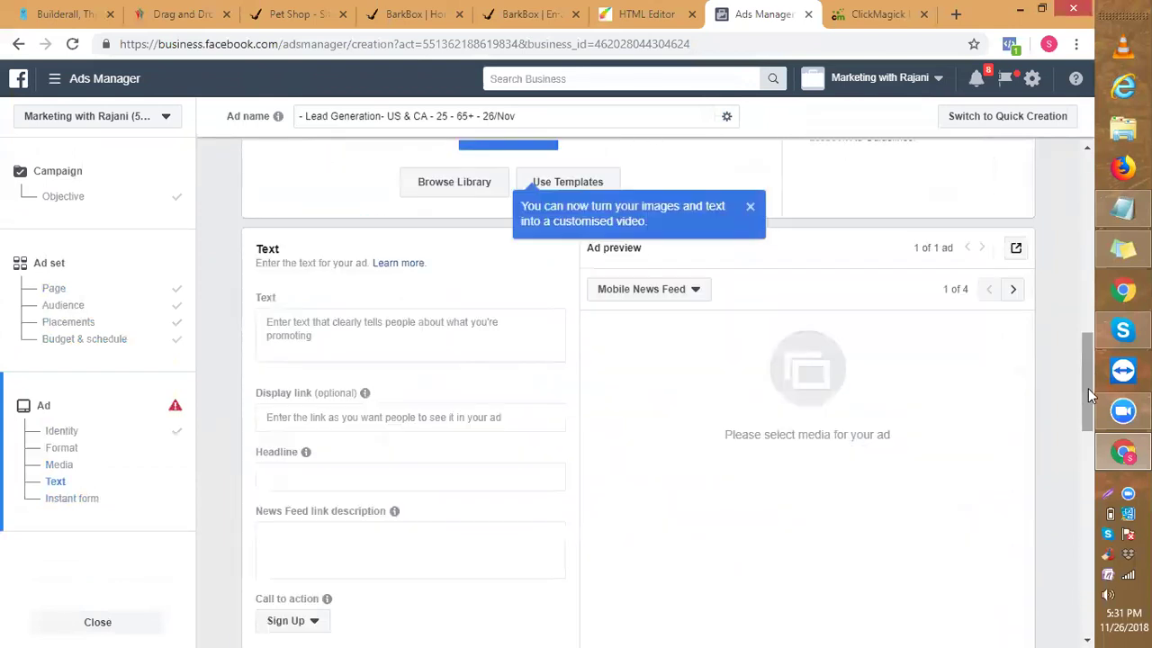
scroll(1088, 316, up, 2)
scroll(1088, 316, up, 7)
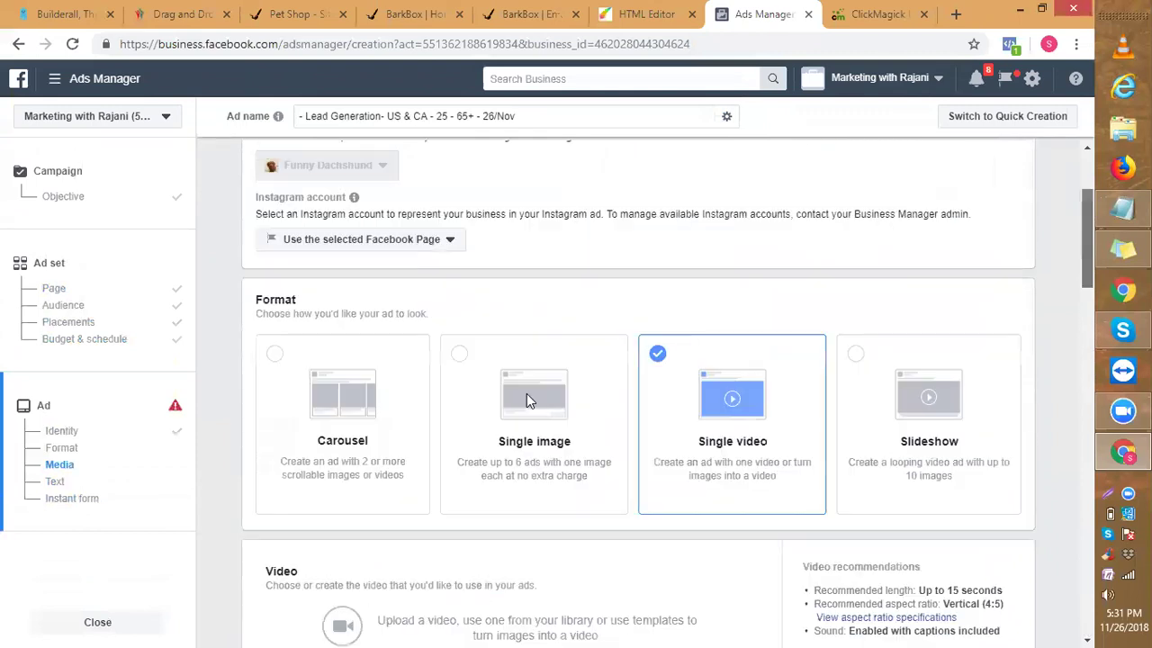
scroll(523, 407, up, 2)
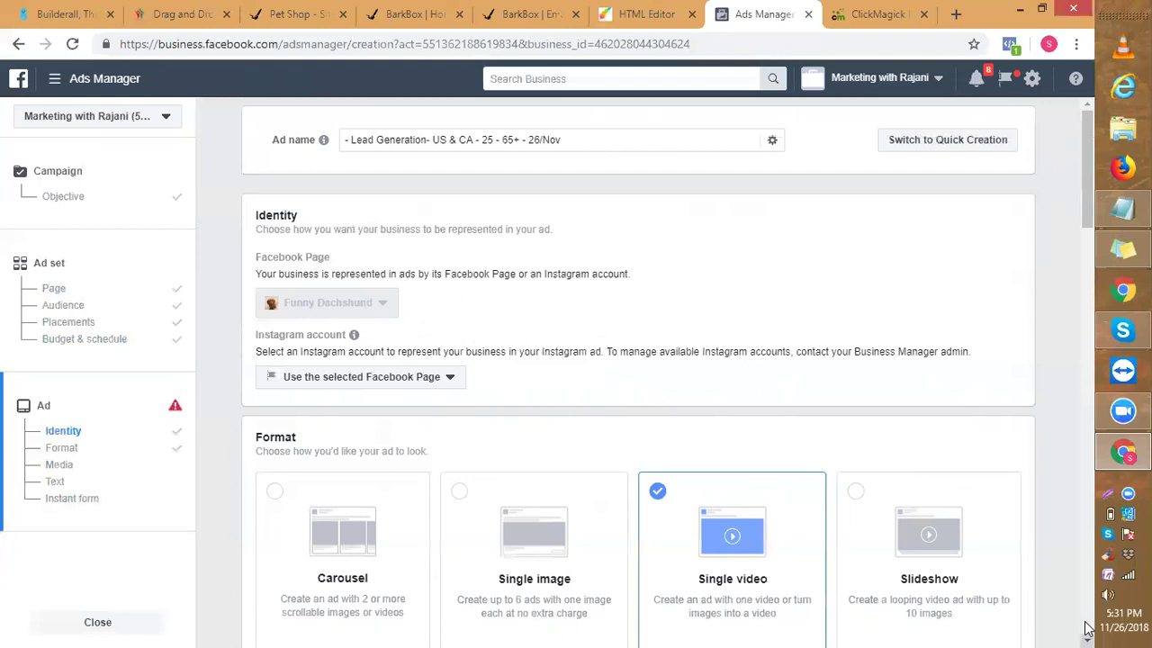
Check the option of uploading a video file from the computer in the Video section, leaving without choosing a file.
scroll(1087, 628, down, 3)
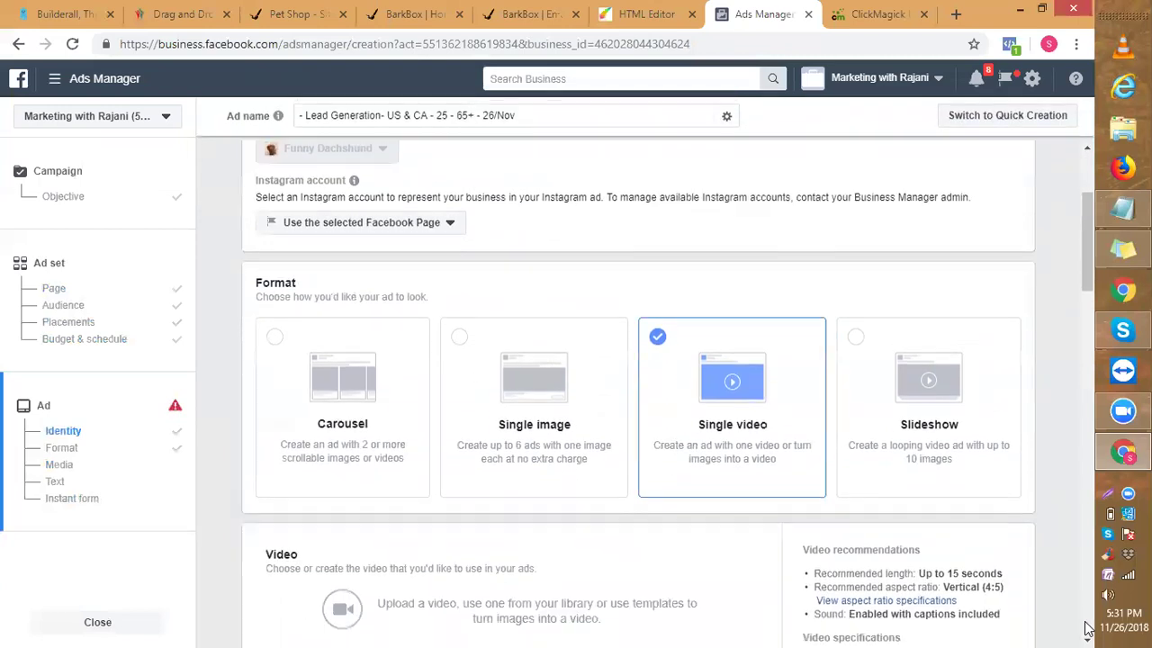
scroll(1087, 628, down, 2)
scroll(1087, 628, down, 1)
scroll(1087, 628, down, 1)
scroll(1087, 628, down, 2)
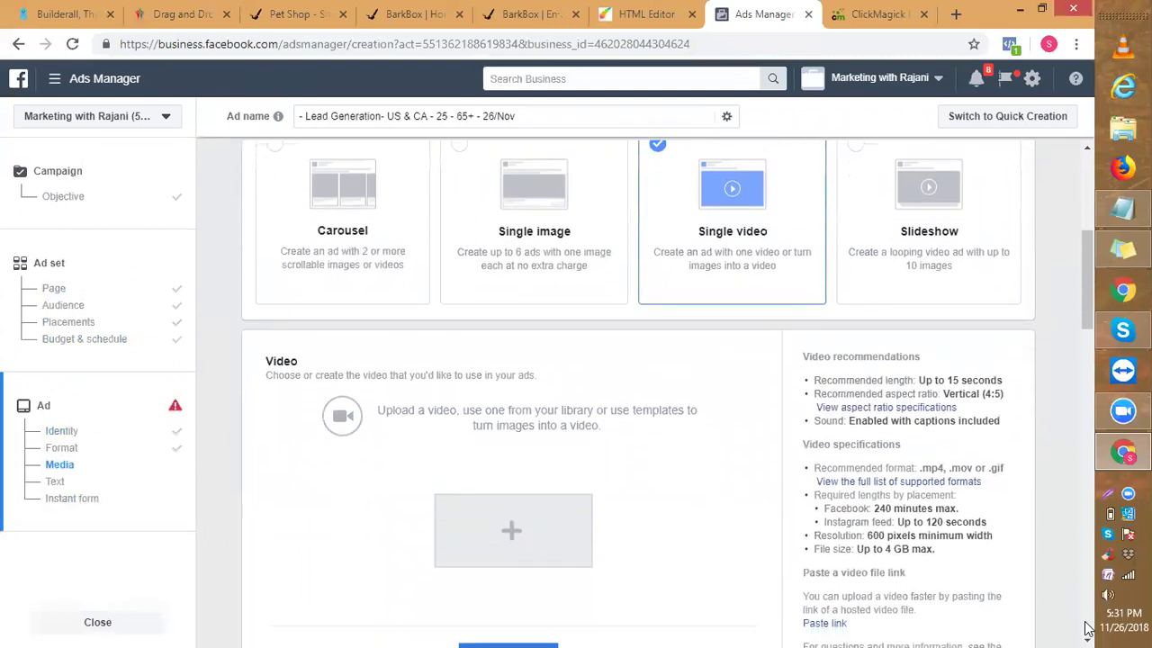
scroll(1087, 629, down, 1)
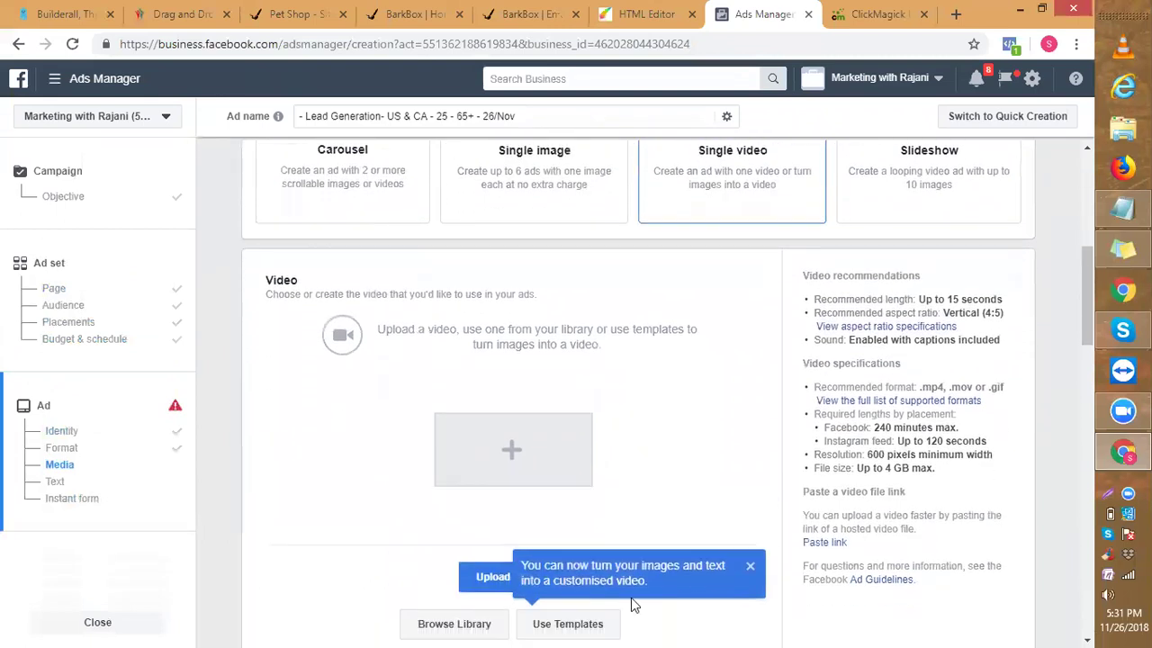
click(491, 447)
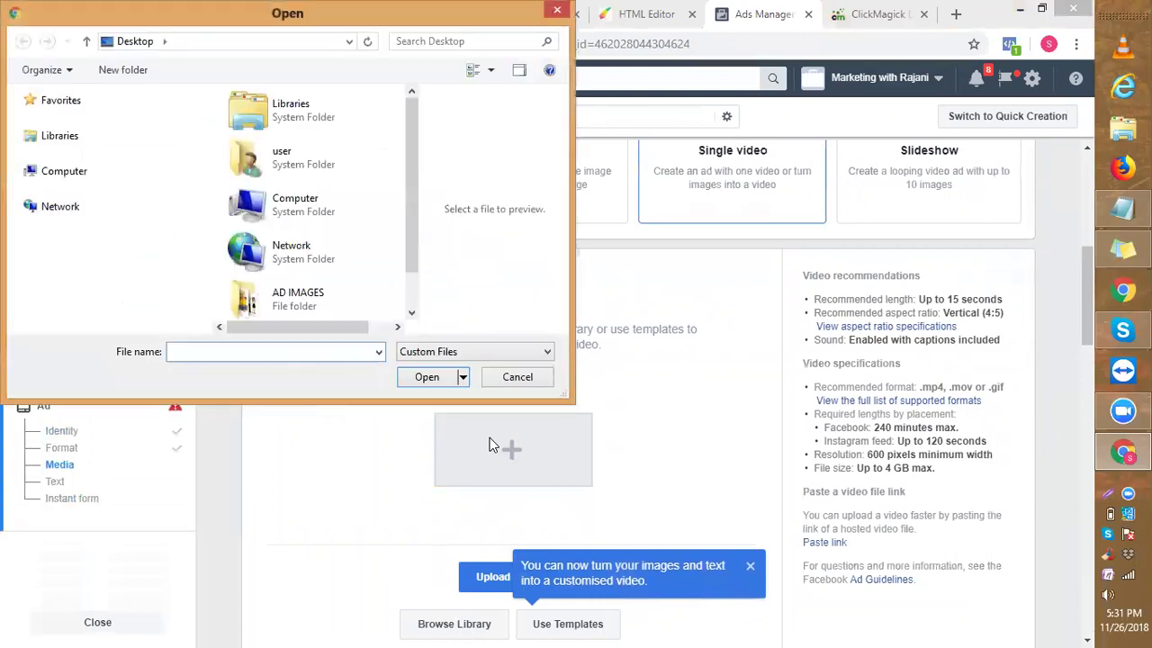
click(517, 377)
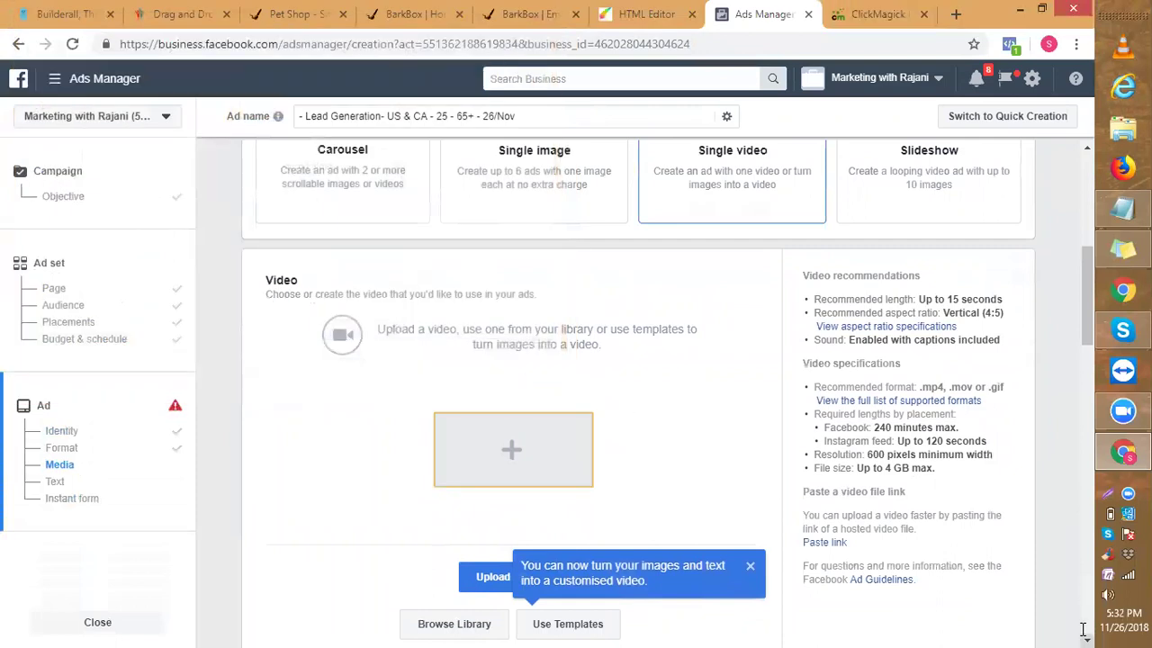
Browse the Page videos in the video library and use "Dachshund gave Born to Baby Dachshunds" as the ad's video.
scroll(1083, 630, down, 3)
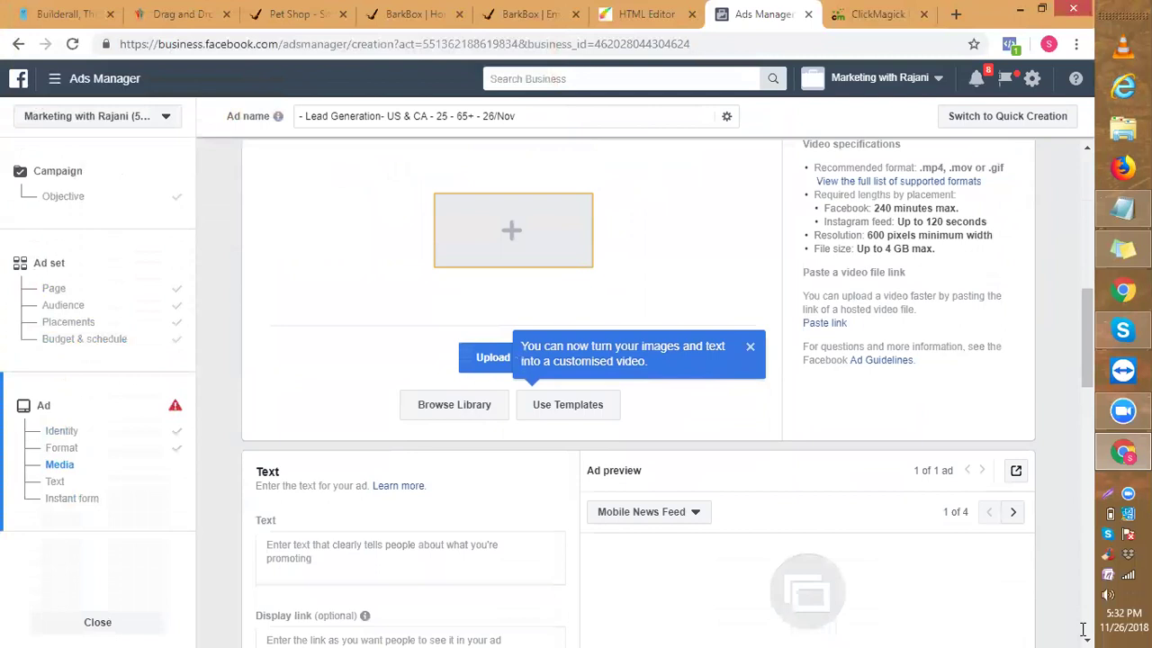
click(455, 388)
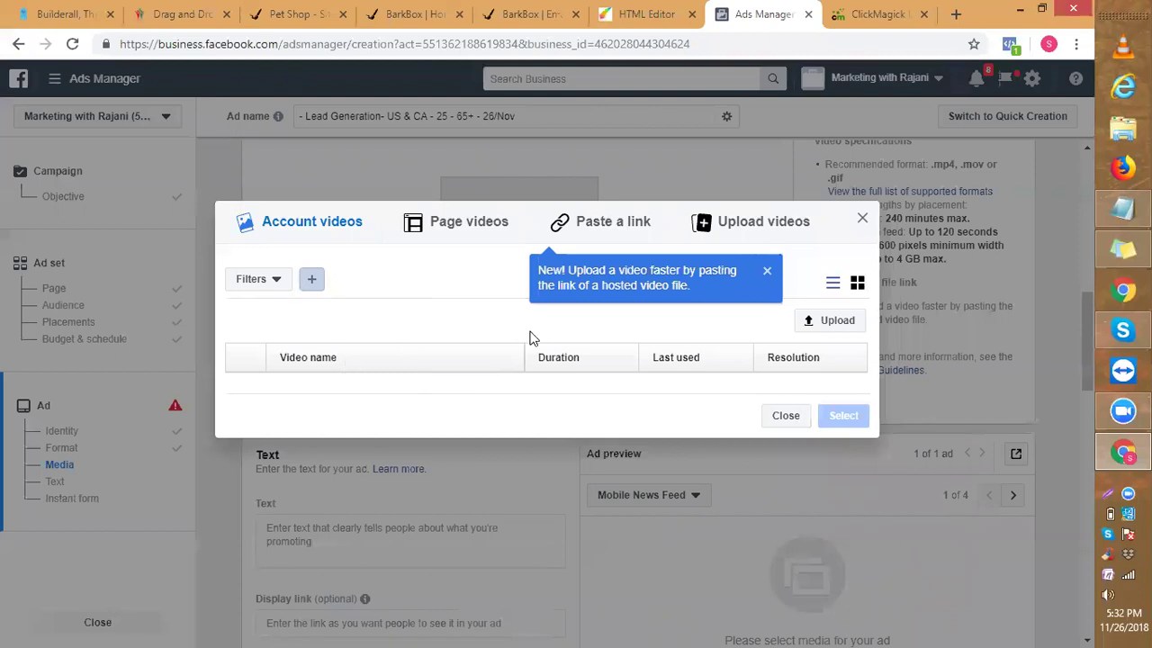
click(459, 225)
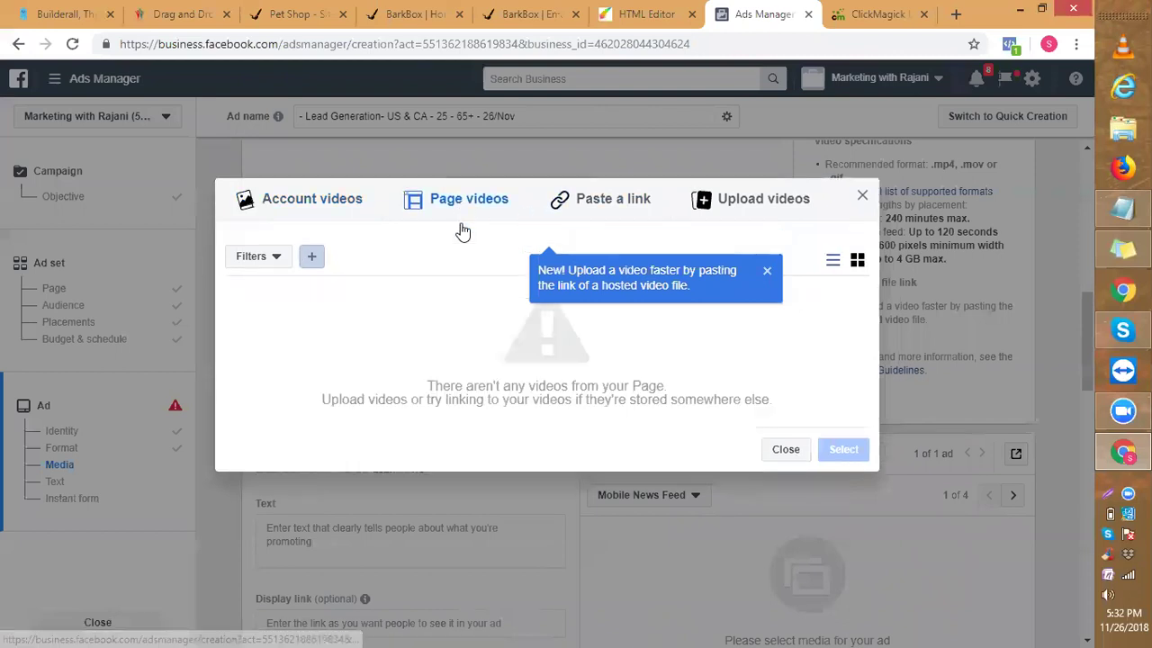
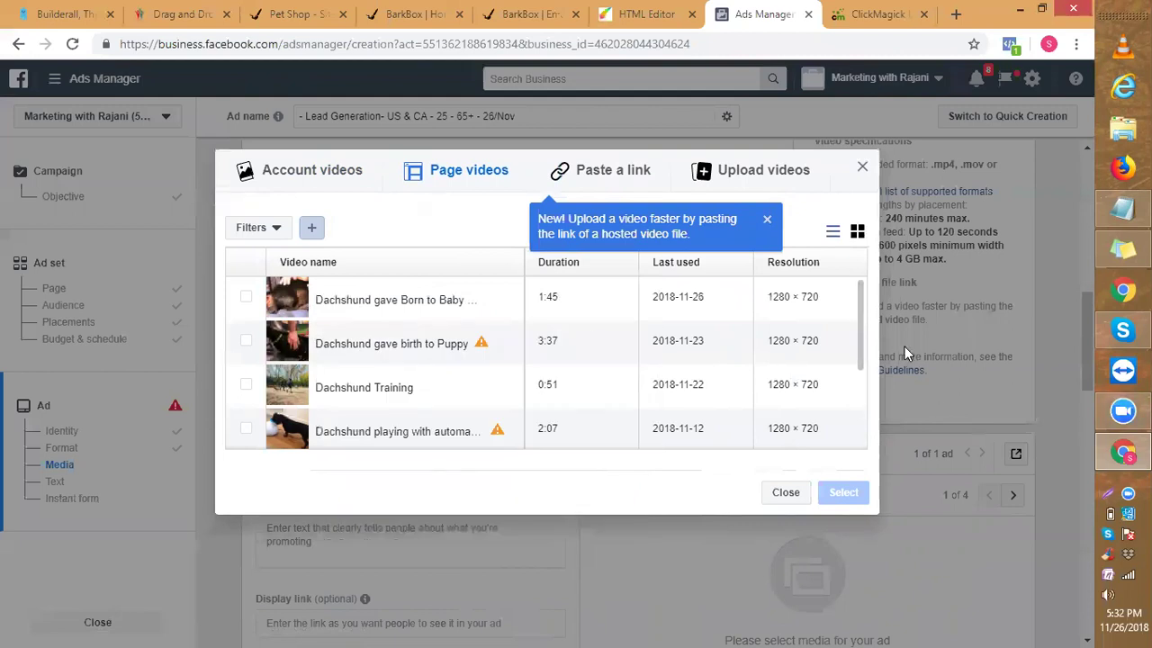
drag(859, 344, 850, 405)
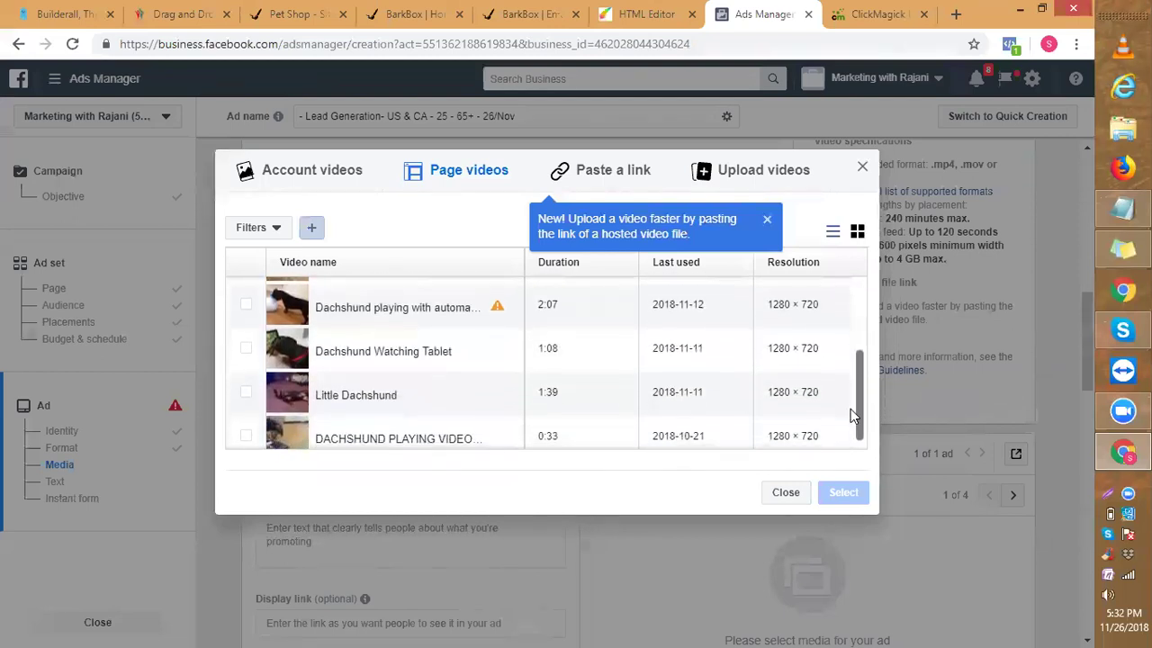
scroll(850, 423, up, 1)
drag(857, 421, 853, 295)
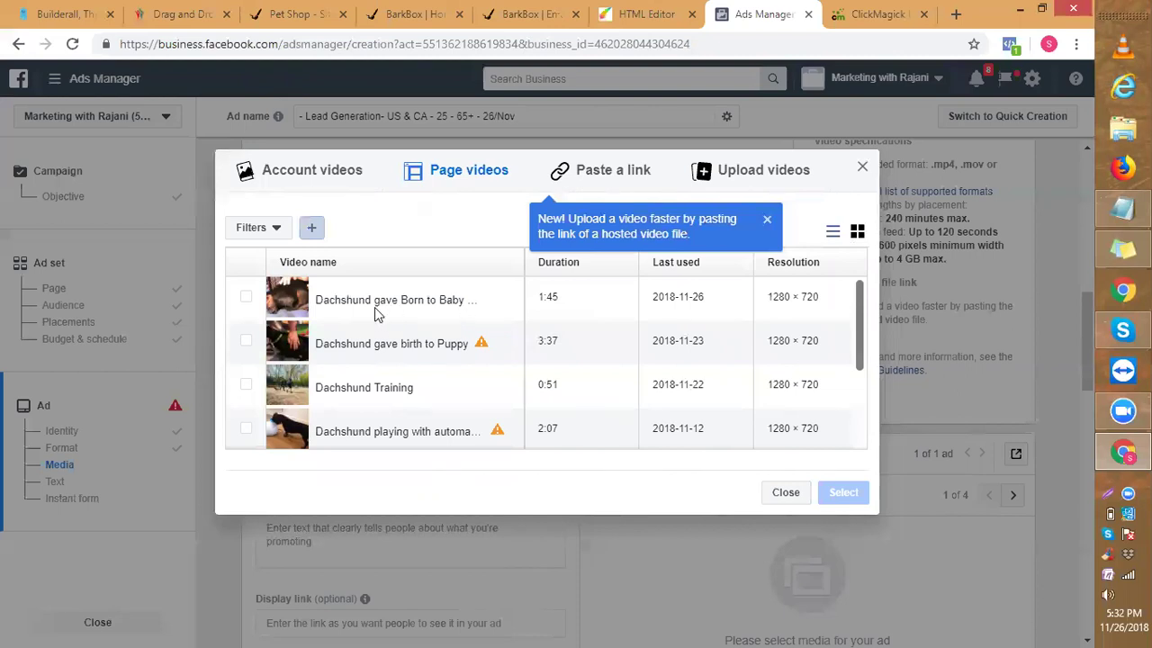
mouse_move(288, 299)
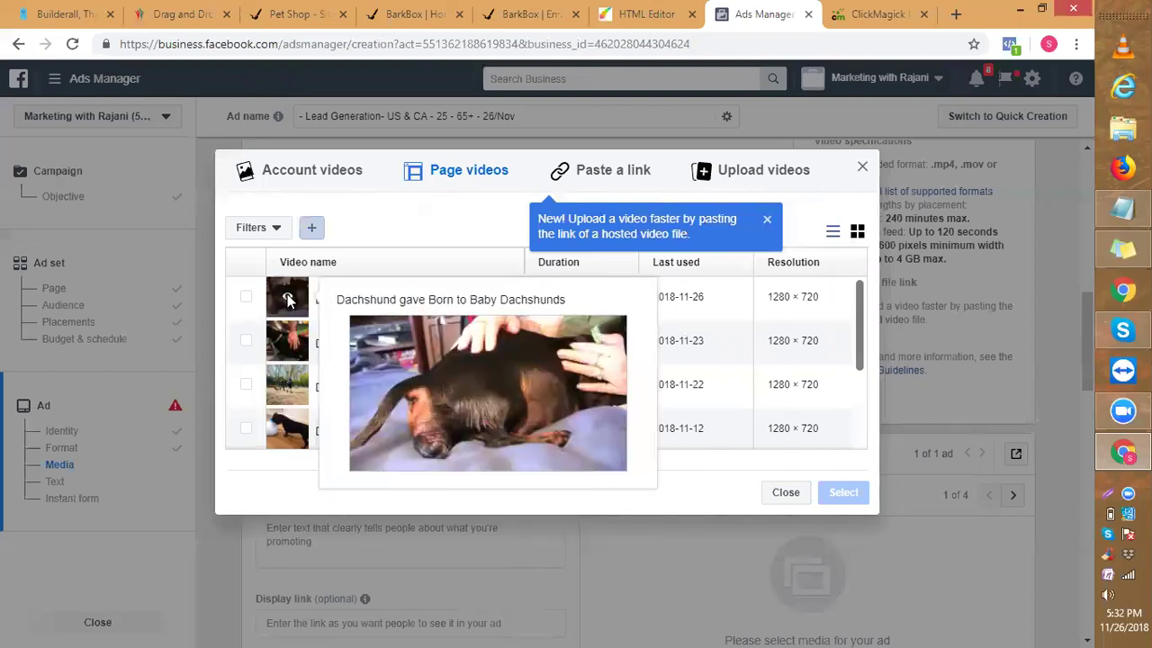
click(246, 298)
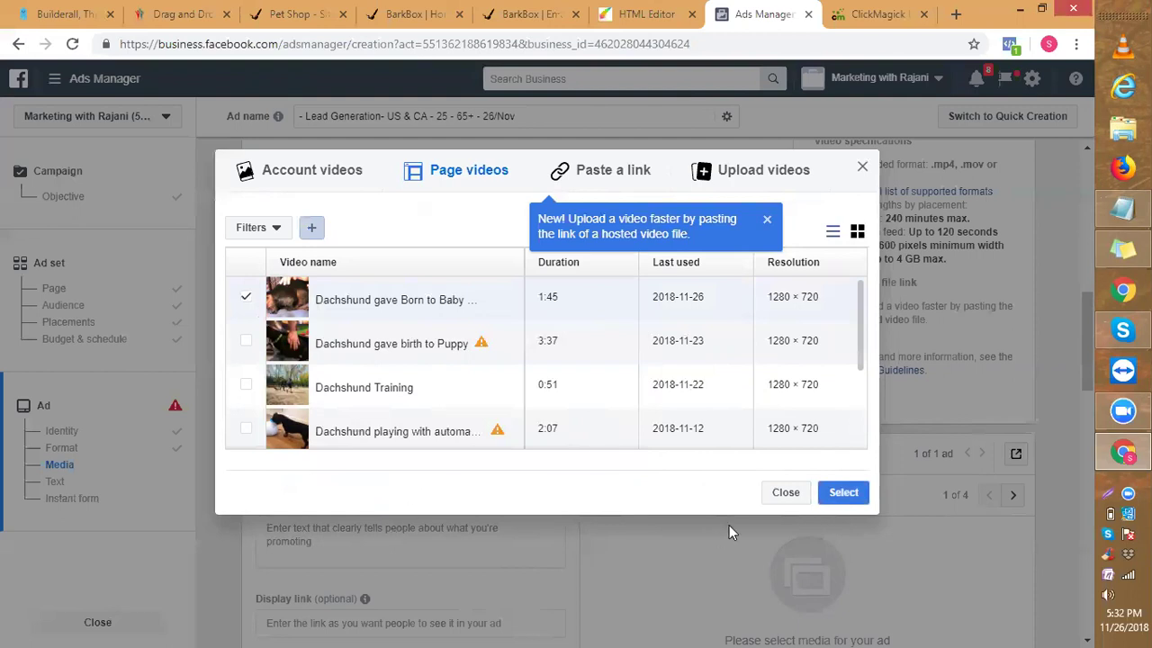
click(842, 497)
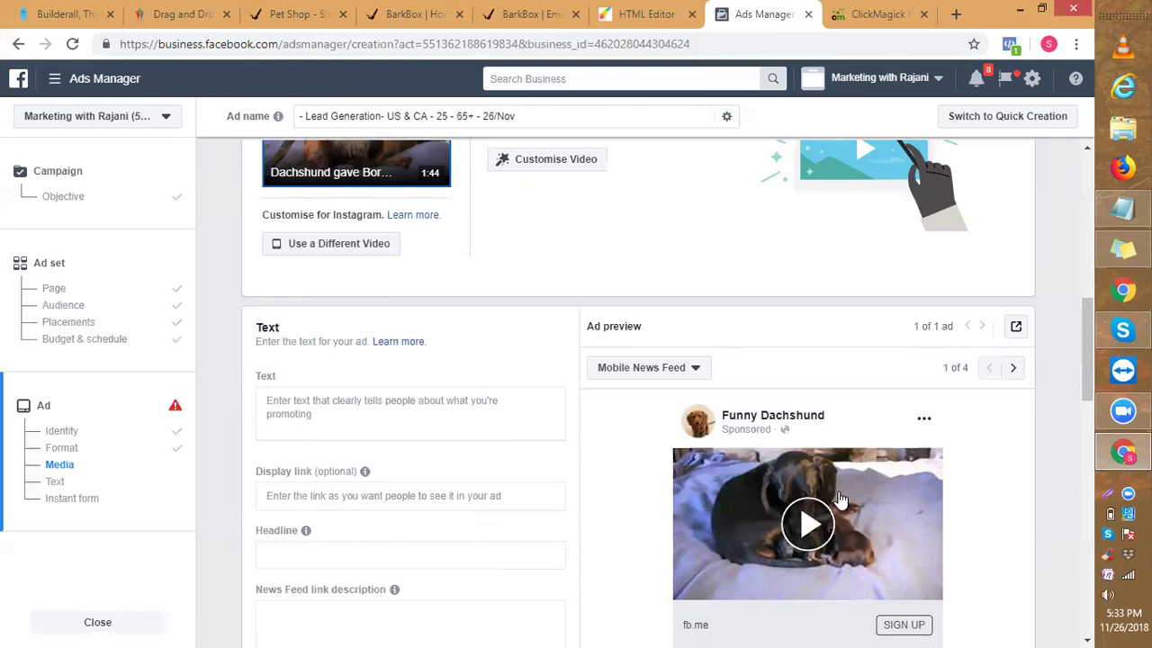
Copy the heading "A MONTHLY BOX OF DOG GOODIES" from the BarkBox landing page for the ad's Text field.
click(301, 398)
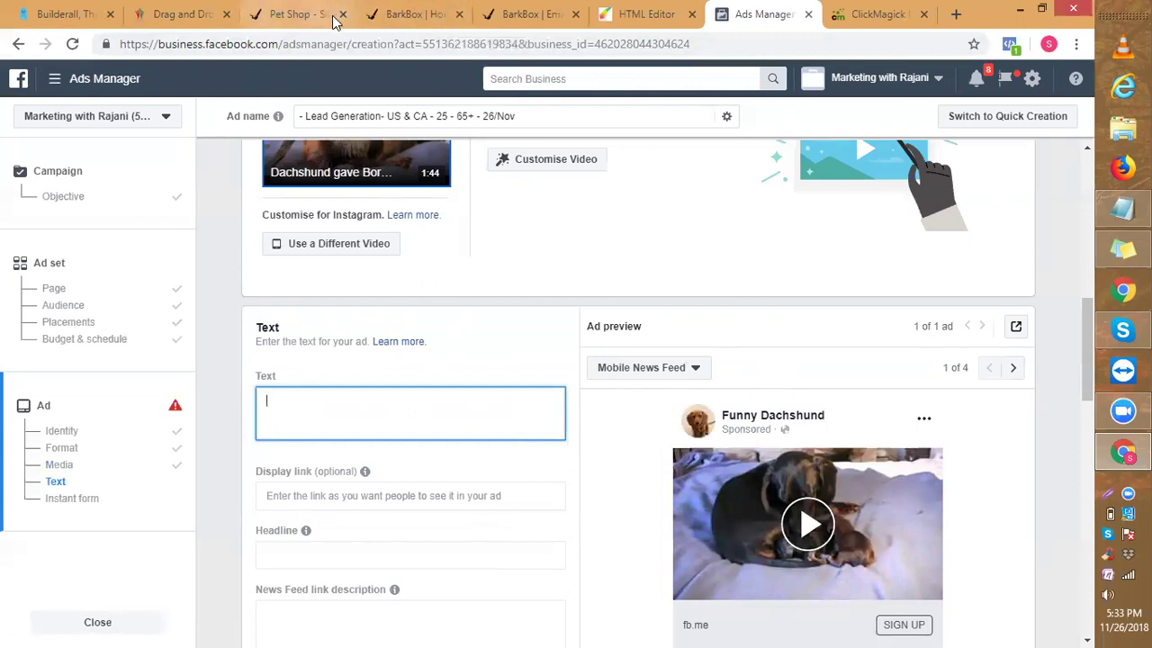
click(382, 19)
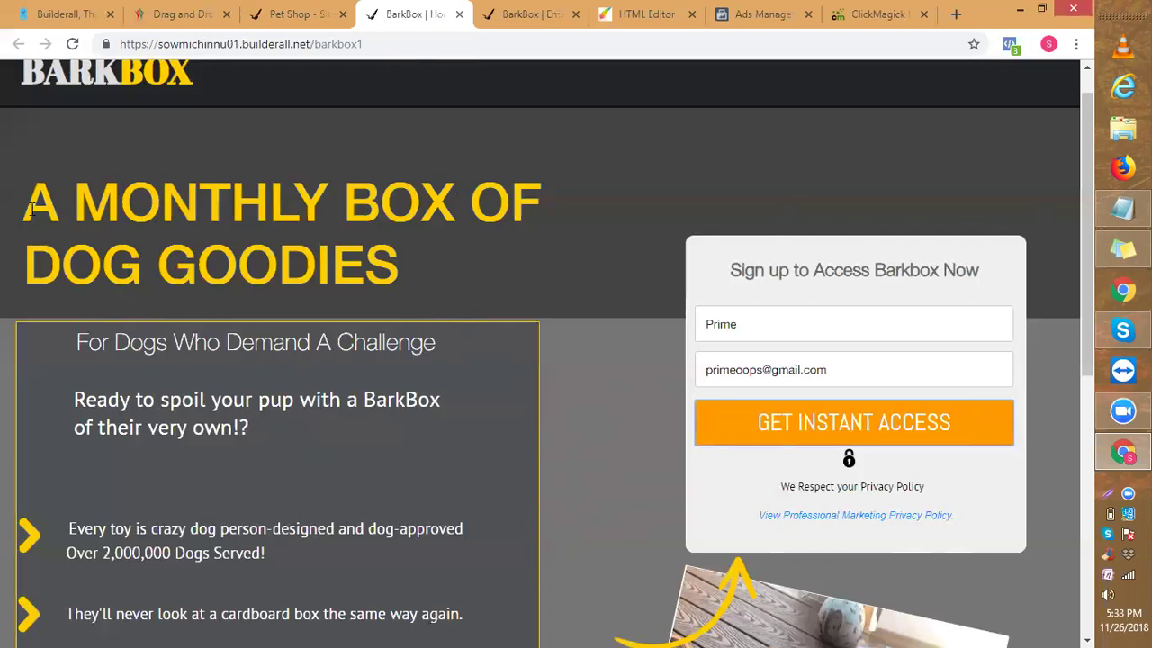
drag(27, 207, 401, 279)
key(ctrl+c)
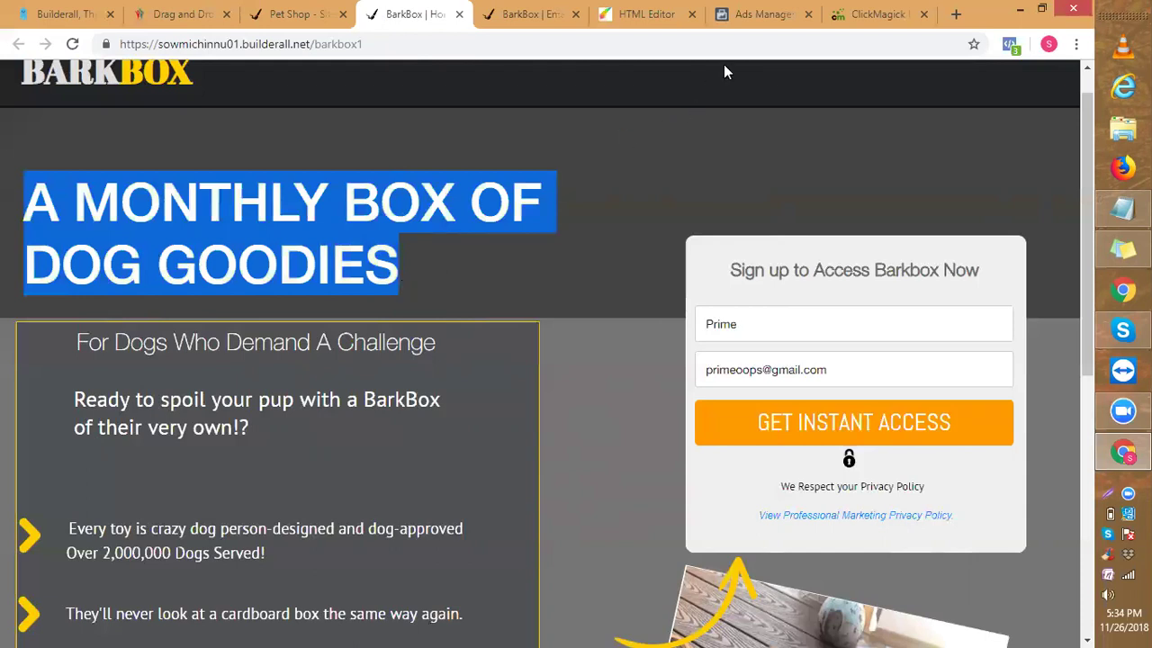
click(759, 27)
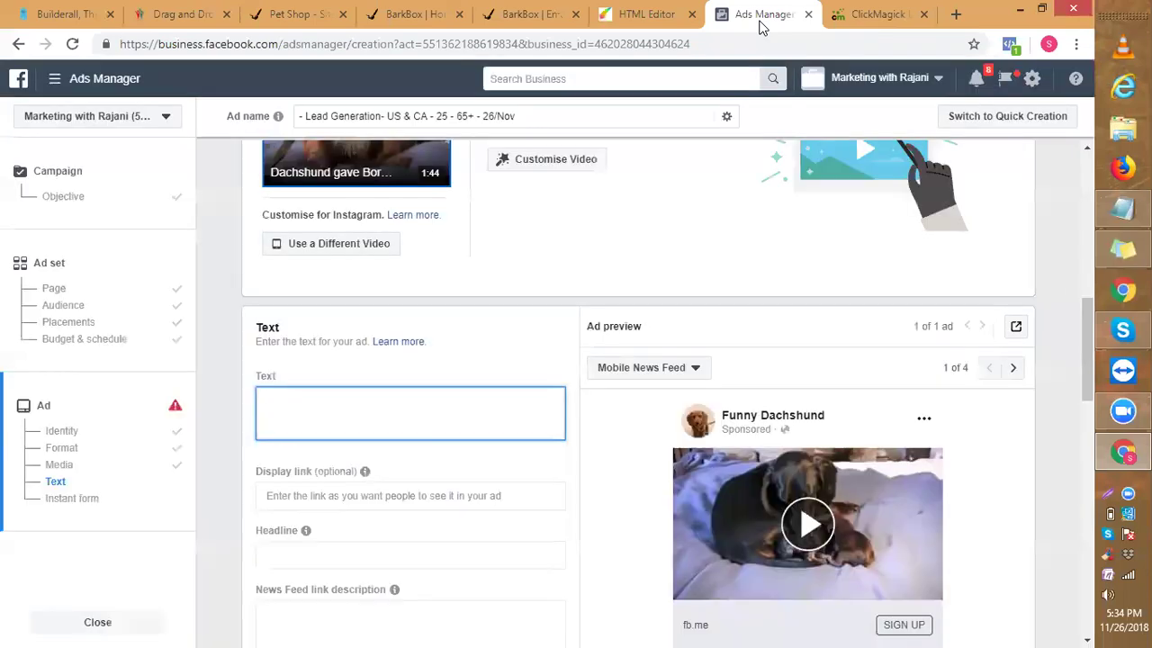
text(US & CA - 25 - 65+ - 26/Nov)
key(BackSpace)
key(BackSpace)
key(BackSpace)
key(BackSpace)
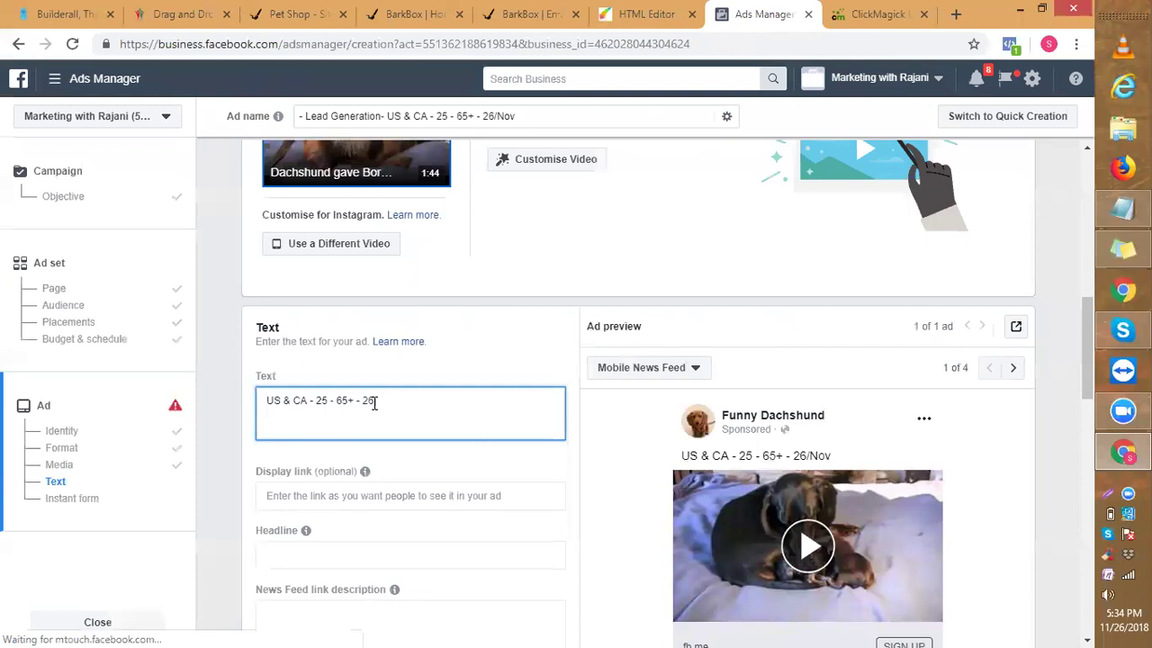
key(ctrl+a)
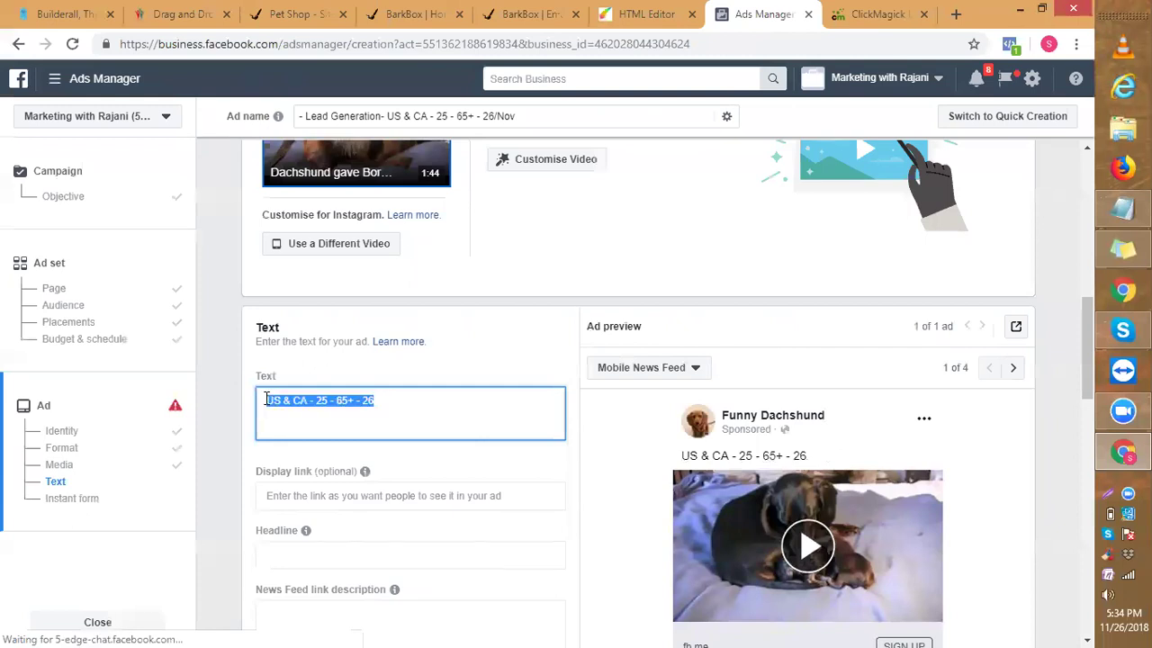
key(BackSpace)
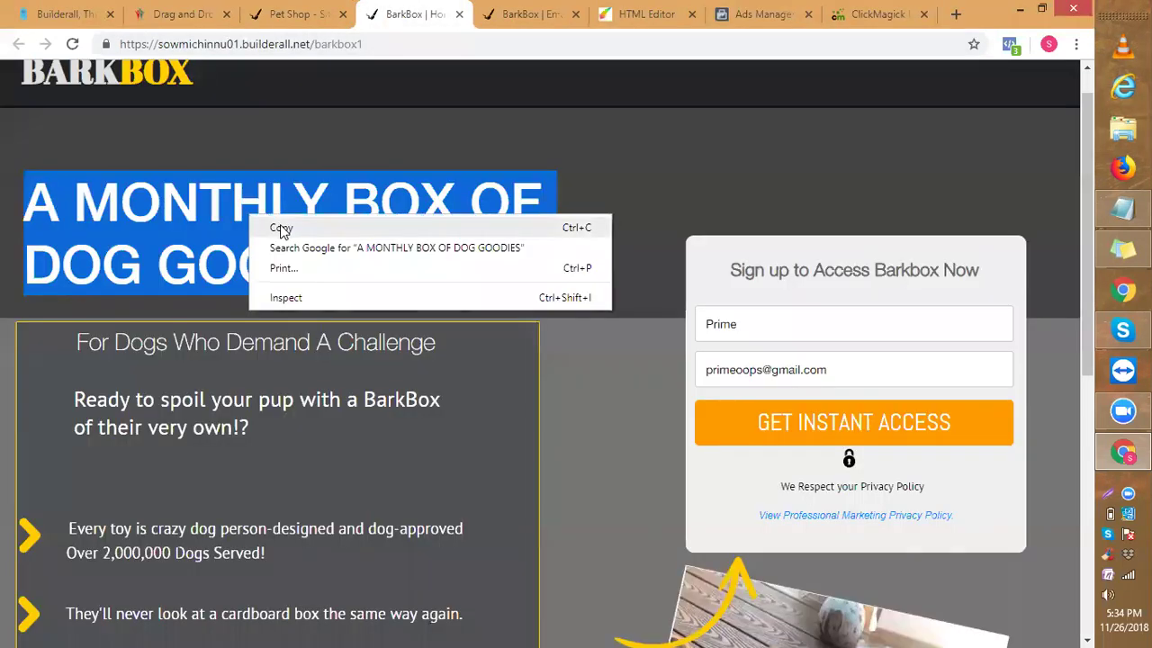
Copy the landing page heading "A MONTHLY BOX OF DOG GOODIES" into the ad's Text and Headline fields.
click(281, 228)
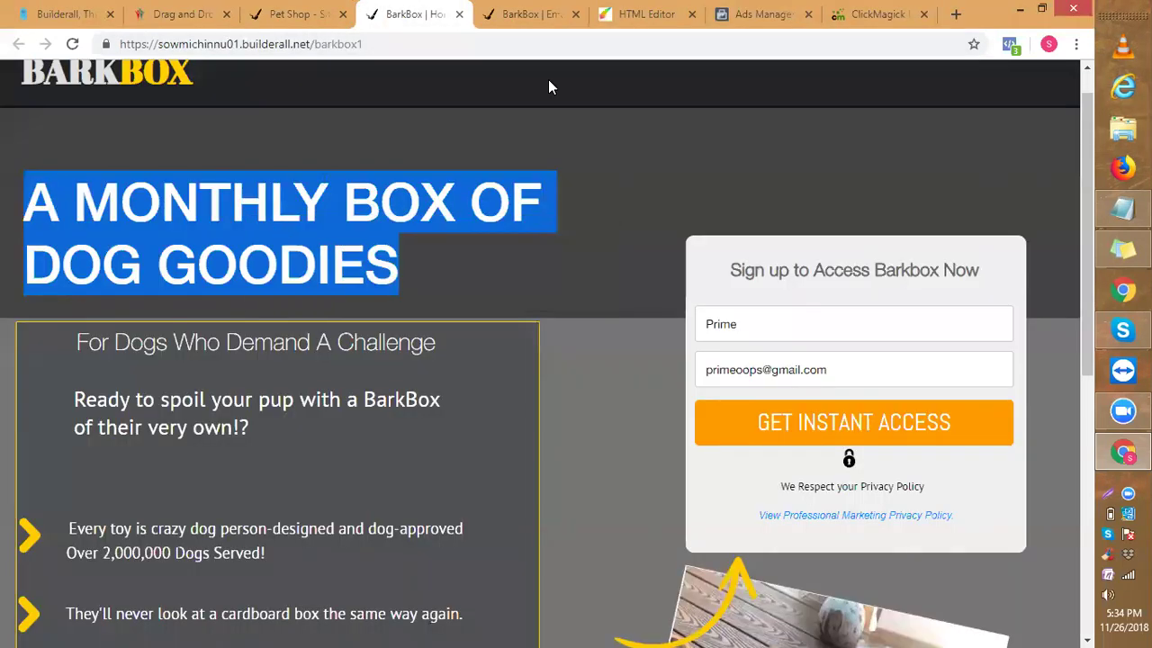
click(732, 29)
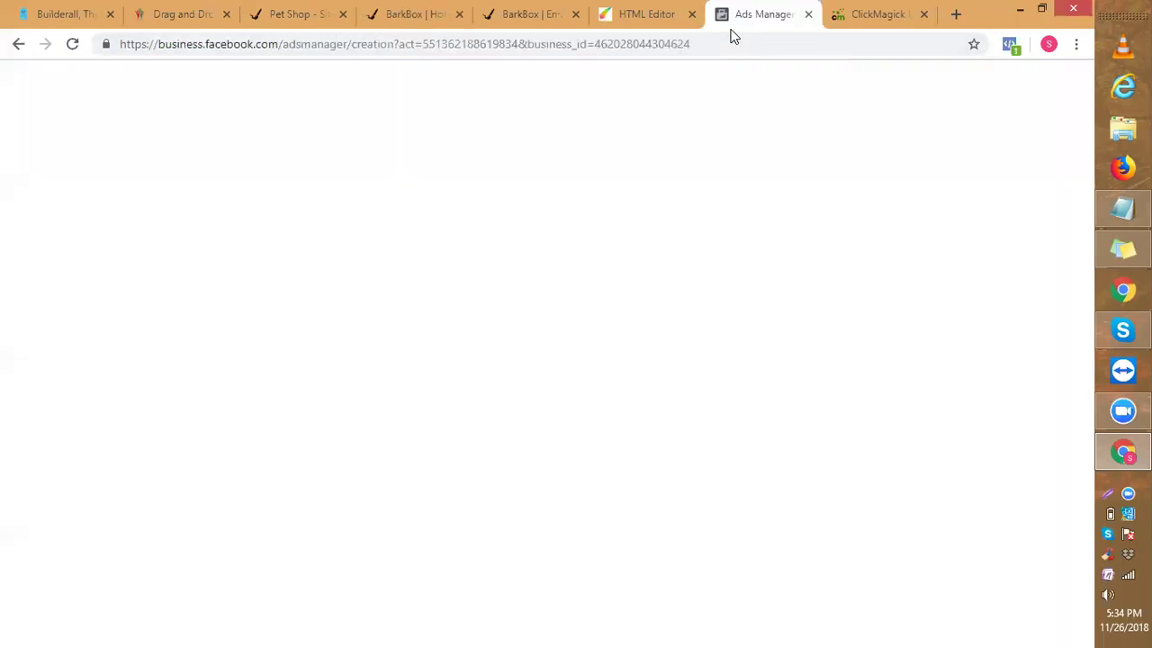
click(314, 416)
key(ctrl+v)
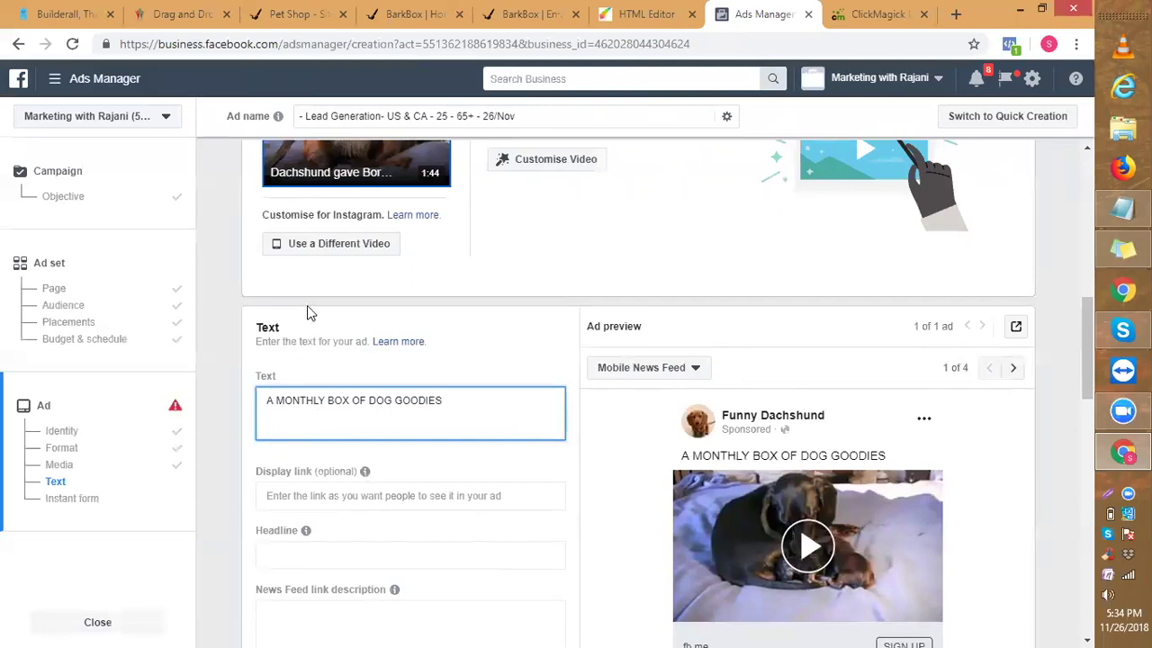
click(290, 549)
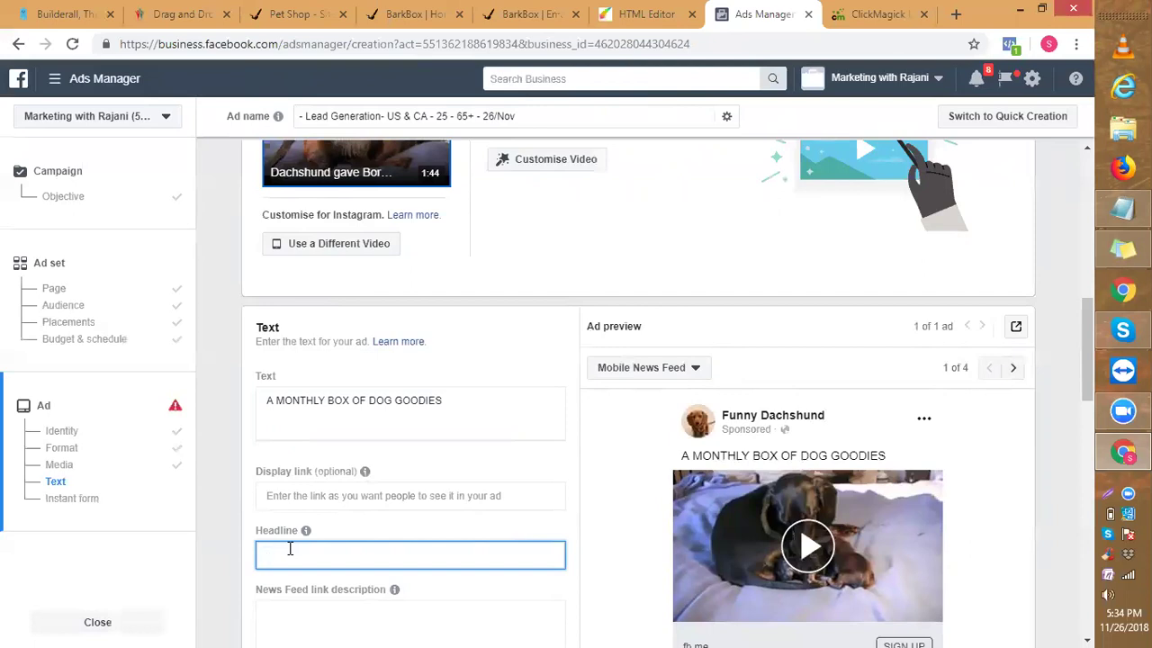
key(ctrl+v)
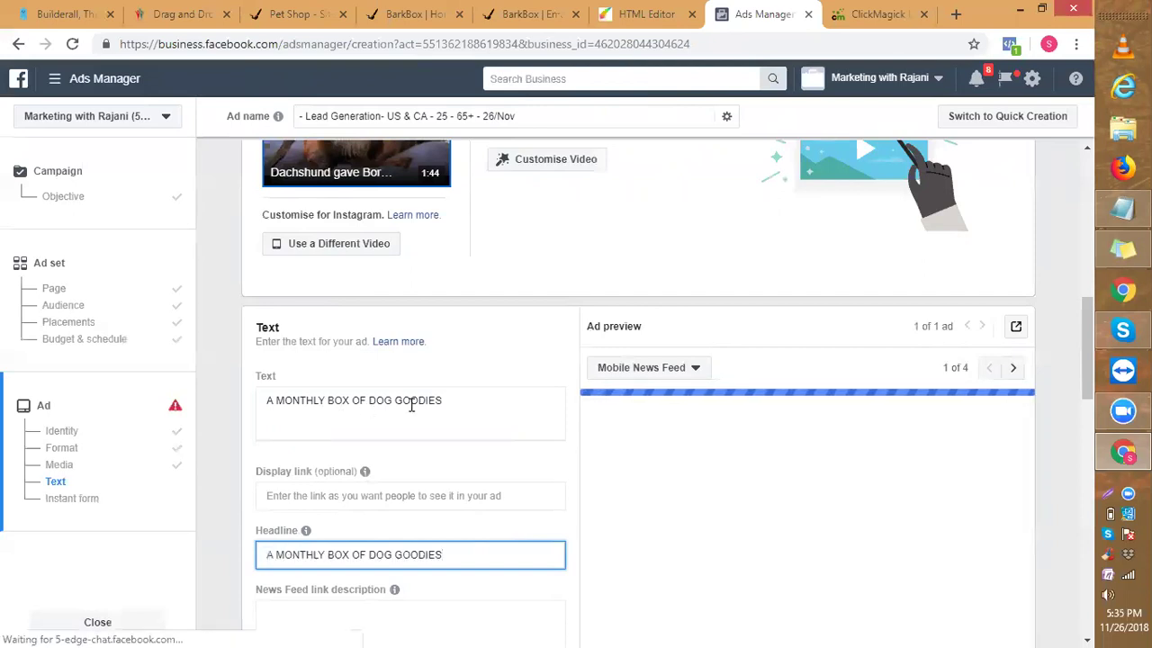
click(445, 400)
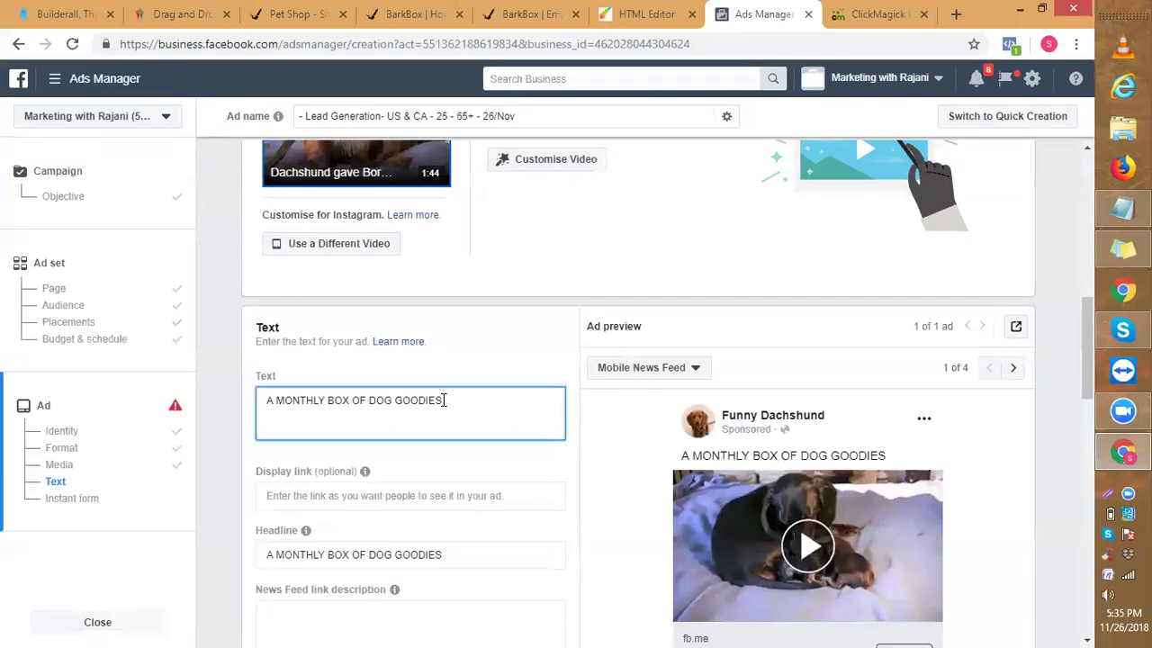
drag(450, 399, 311, 396)
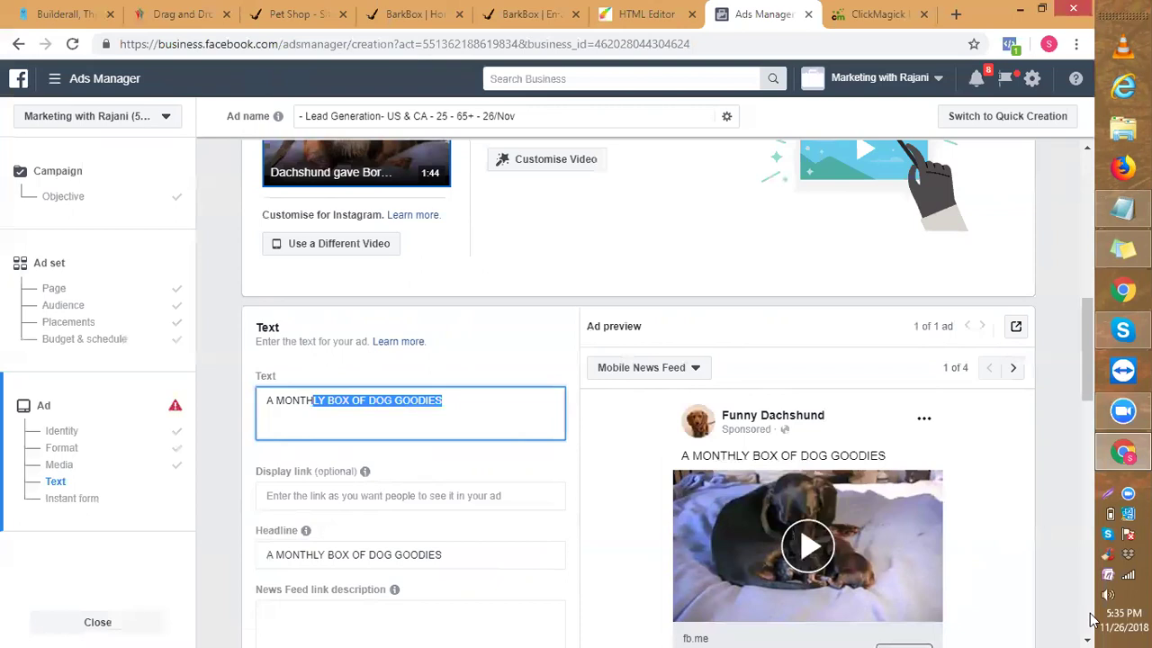
scroll(1086, 630, down, 2)
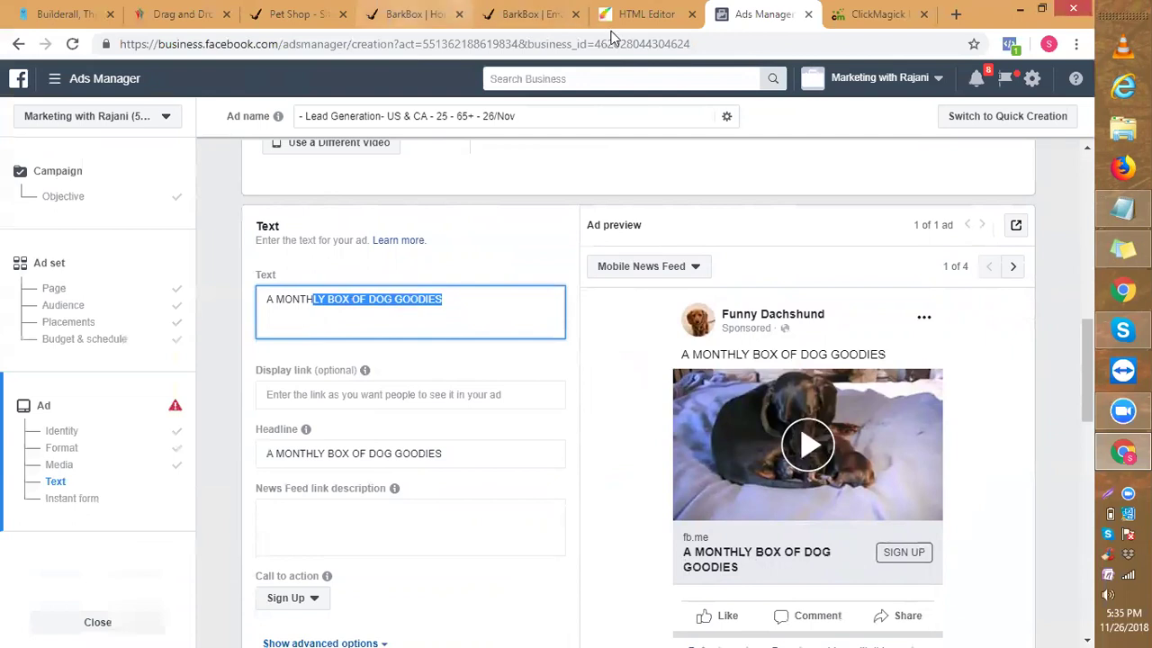
click(519, 16)
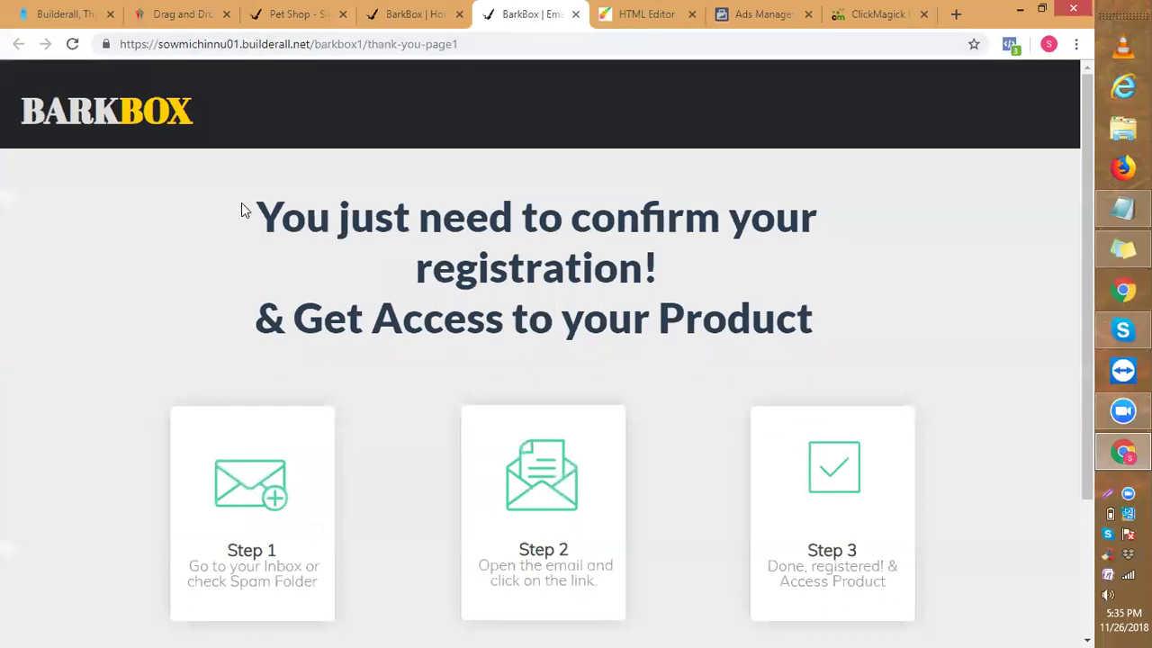
Copy all the text of the BarkBox landing page, including the tagline and every bullet point.
click(401, 16)
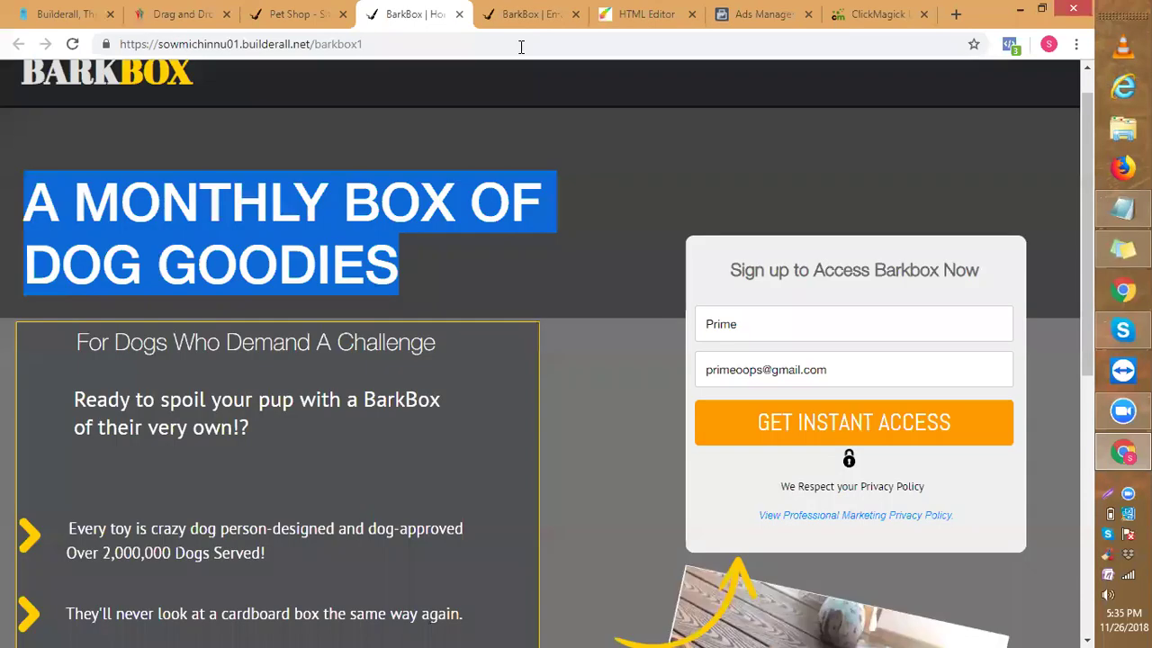
drag(1087, 172, 1079, 243)
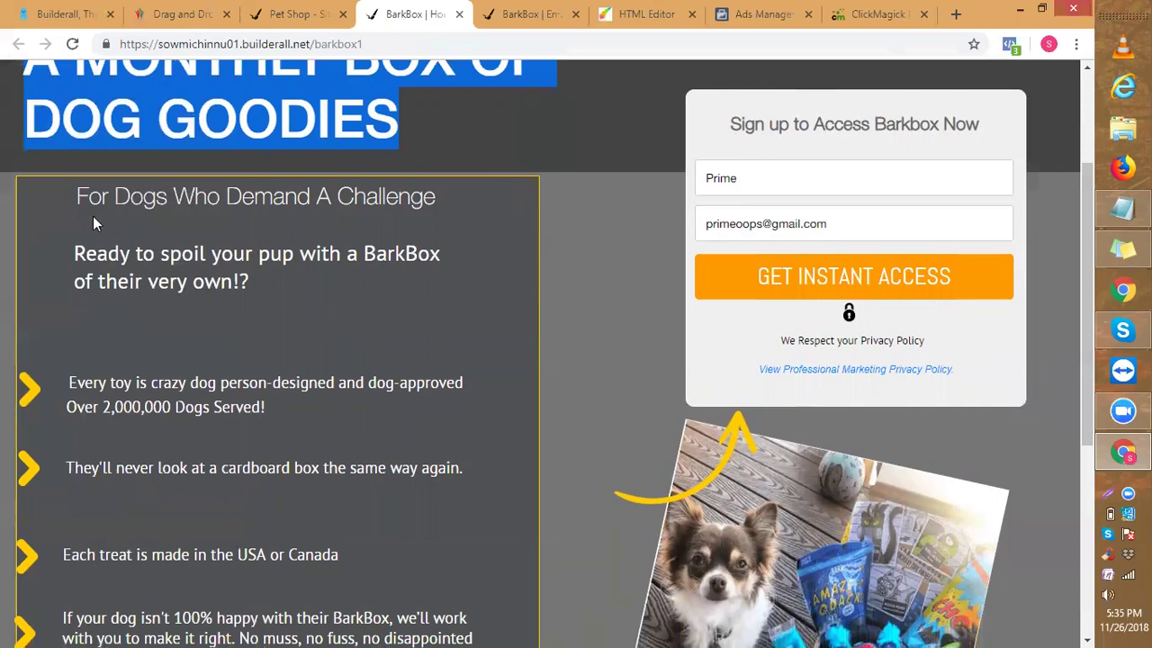
drag(71, 192, 417, 522)
click(455, 590)
triple_click(455, 596)
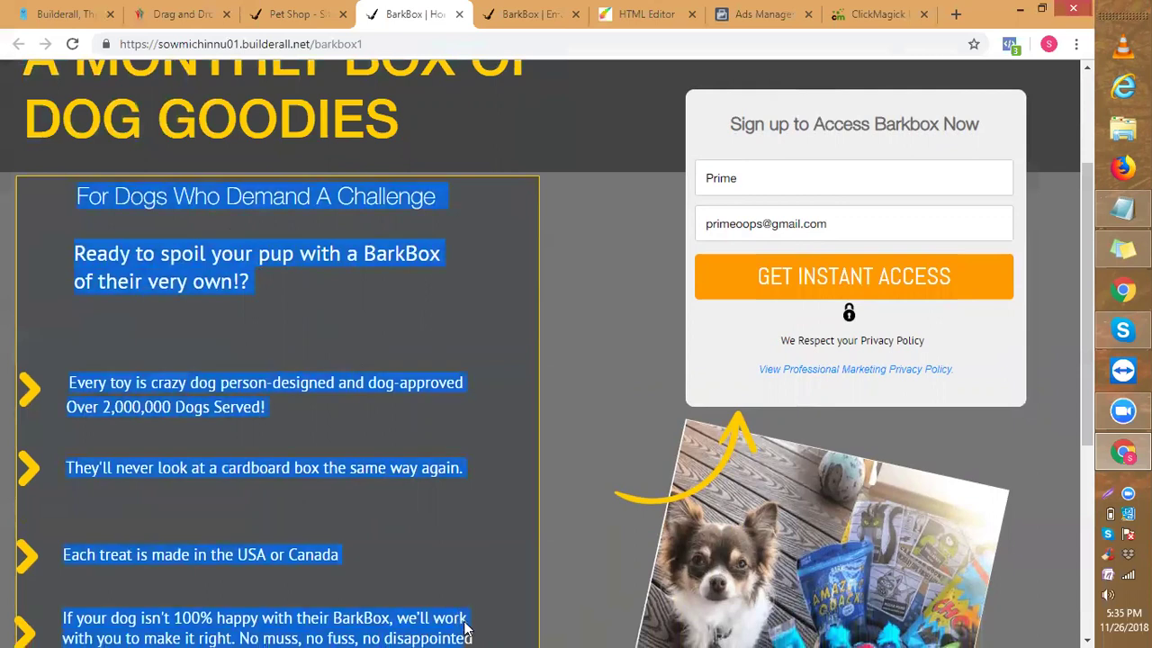
scroll(406, 432, down, 1)
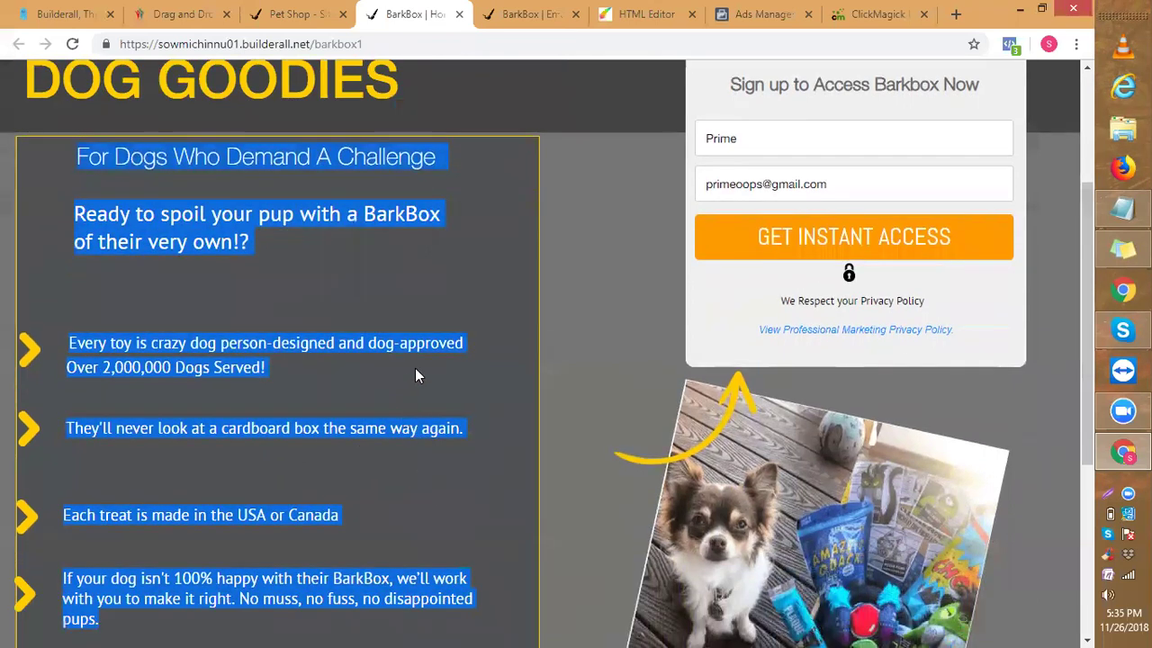
click(438, 356)
scroll(439, 360, down, 2)
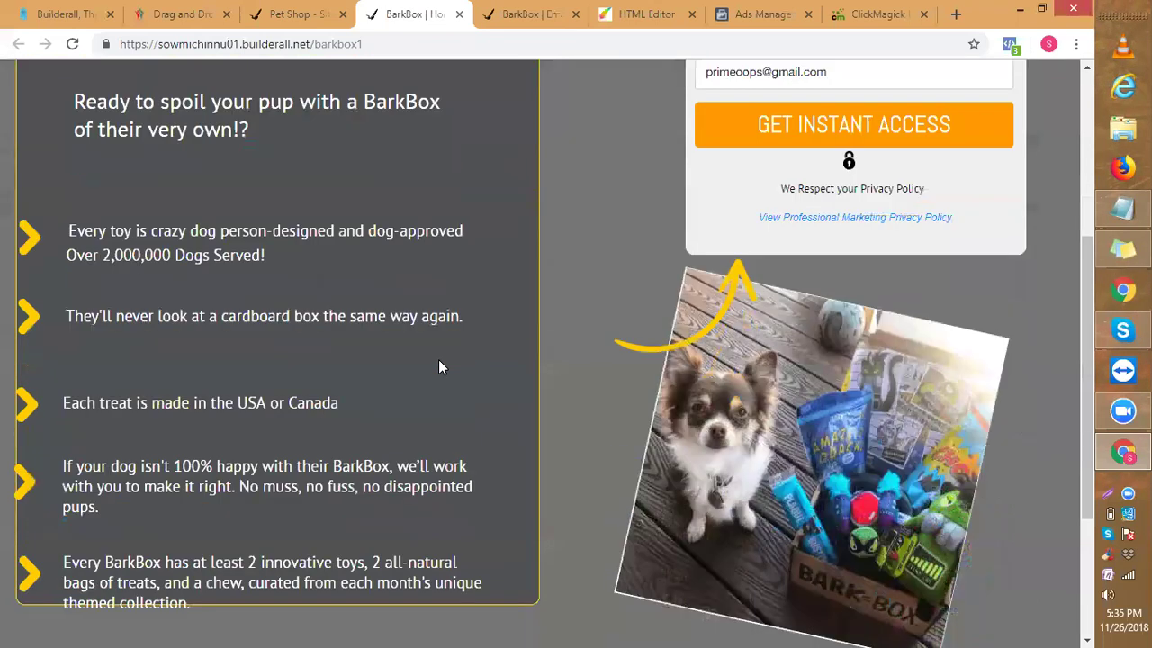
key(ctrl+a)
scroll(432, 358, down, 2)
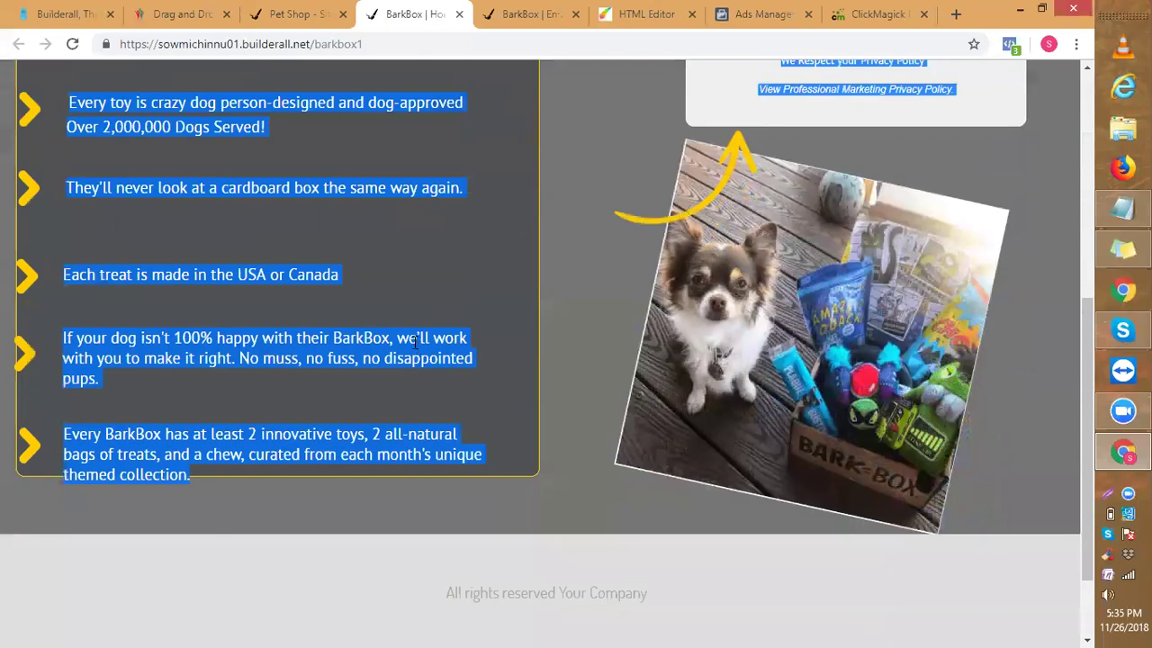
scroll(432, 358, down, 2)
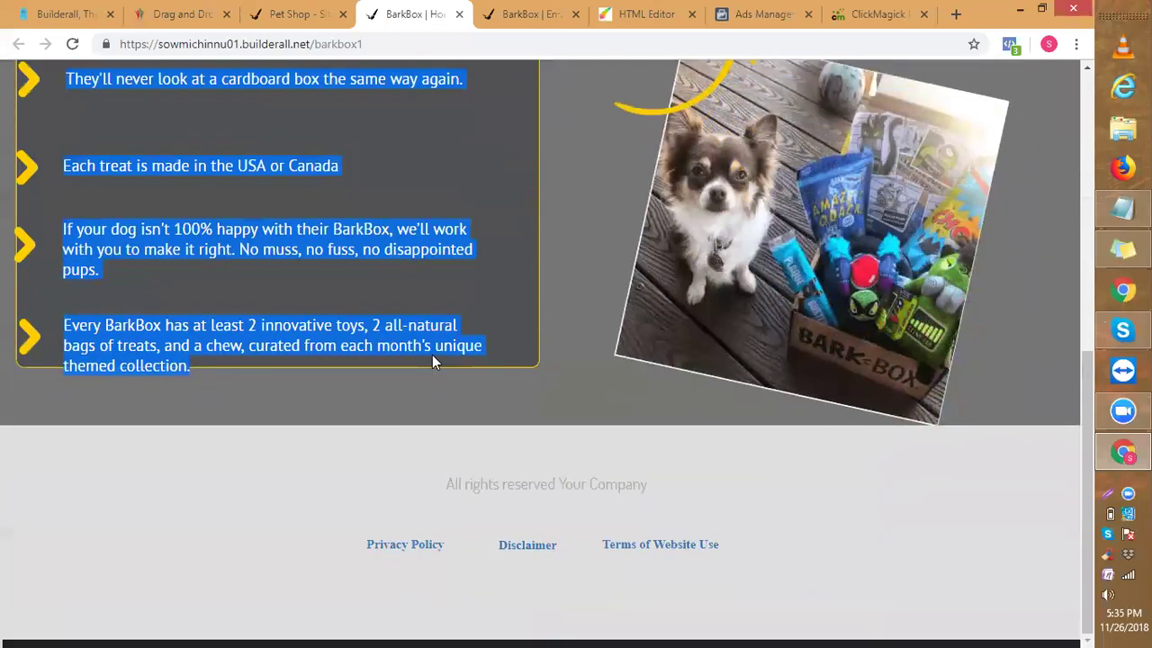
right_click(432, 354)
key(Escape)
Replace the heading in the ad's Text field with the full copied landing page text.
click(744, 24)
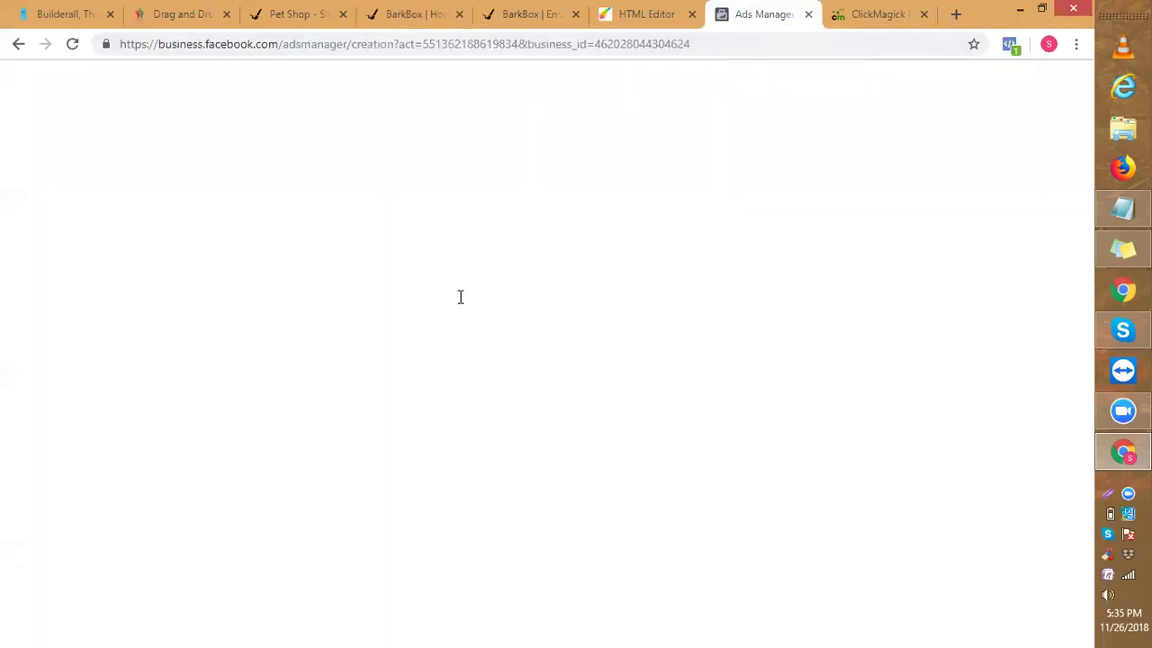
drag(358, 298, 377, 314)
key(ctrl+a)
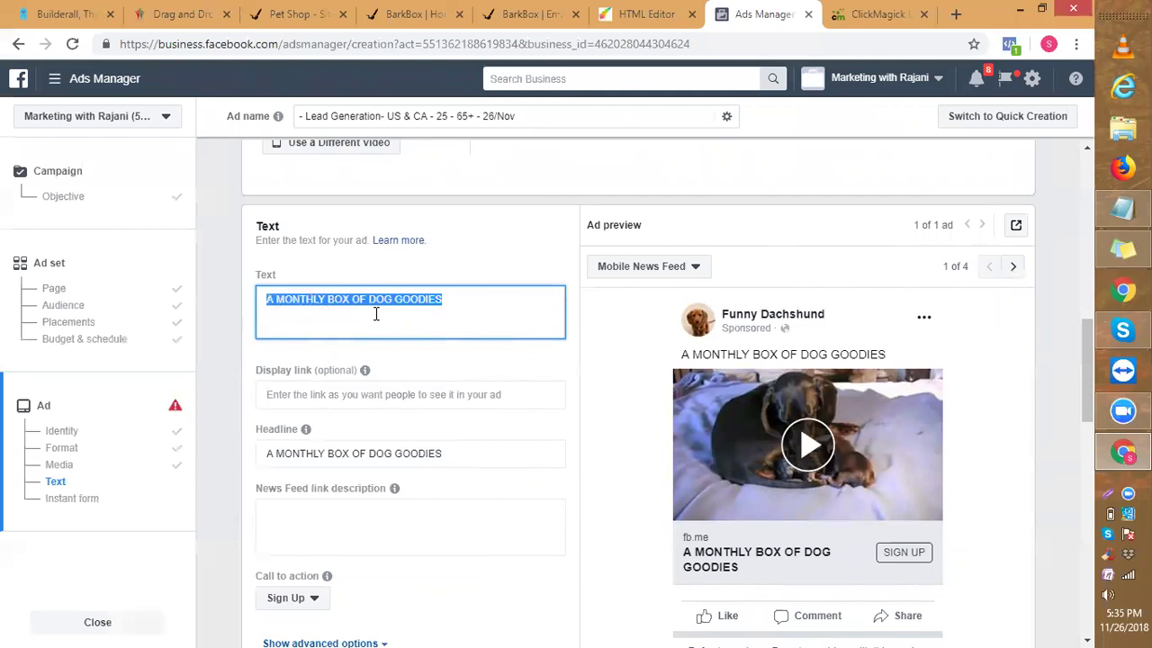
key(BackSpace)
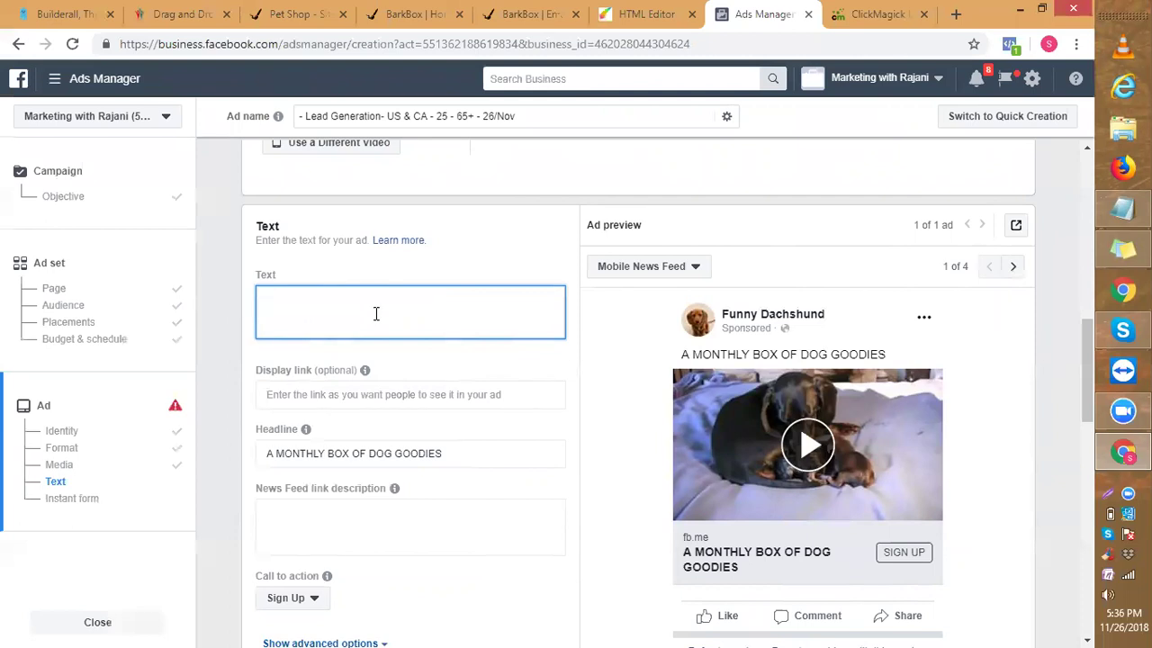
key(ctrl+v)
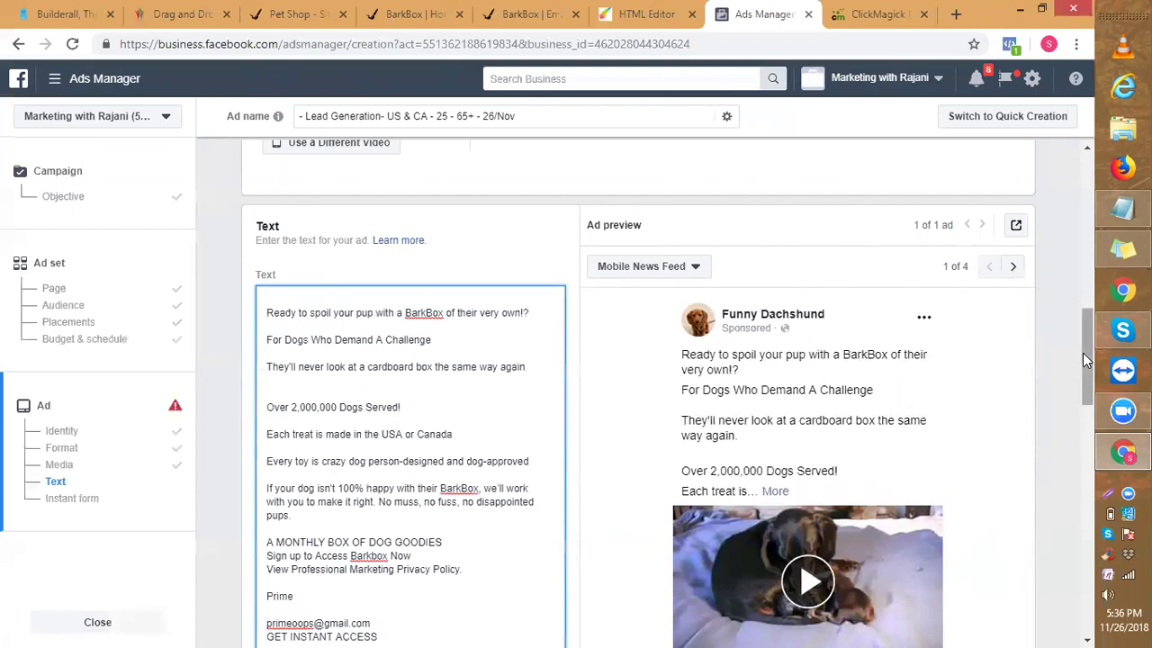
Remove the "We Respect your Privacy Policy" line and its extra blank lines from the ad text.
drag(1086, 378, 1082, 452)
scroll(1084, 450, down, 1)
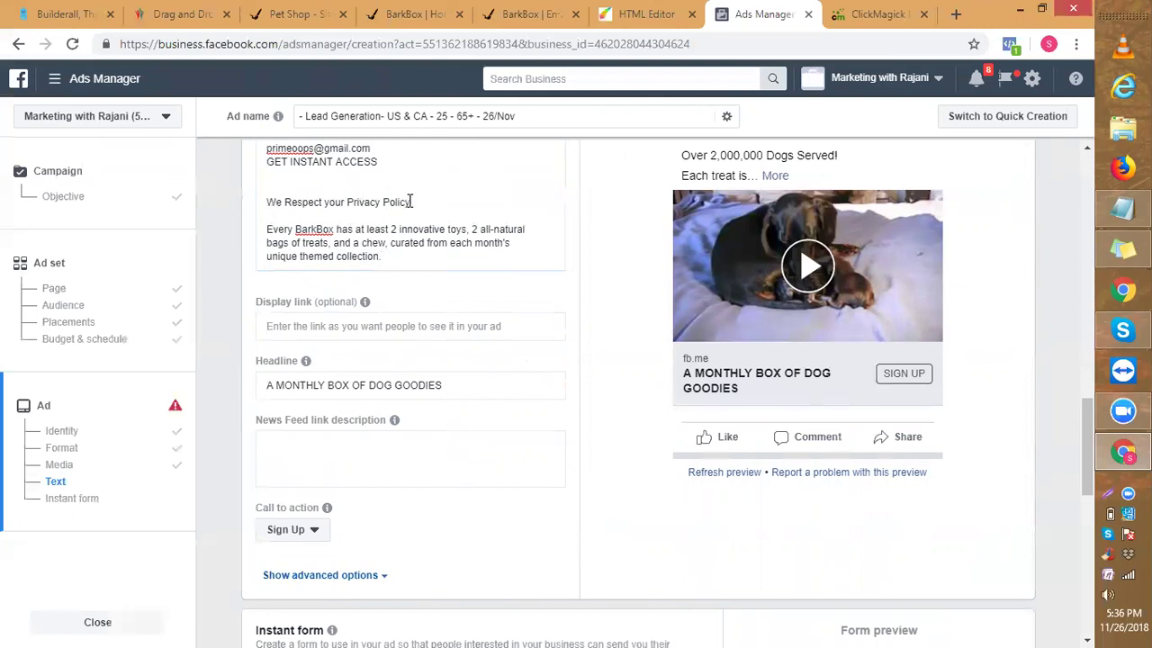
drag(410, 202, 212, 203)
key(ctrl+x)
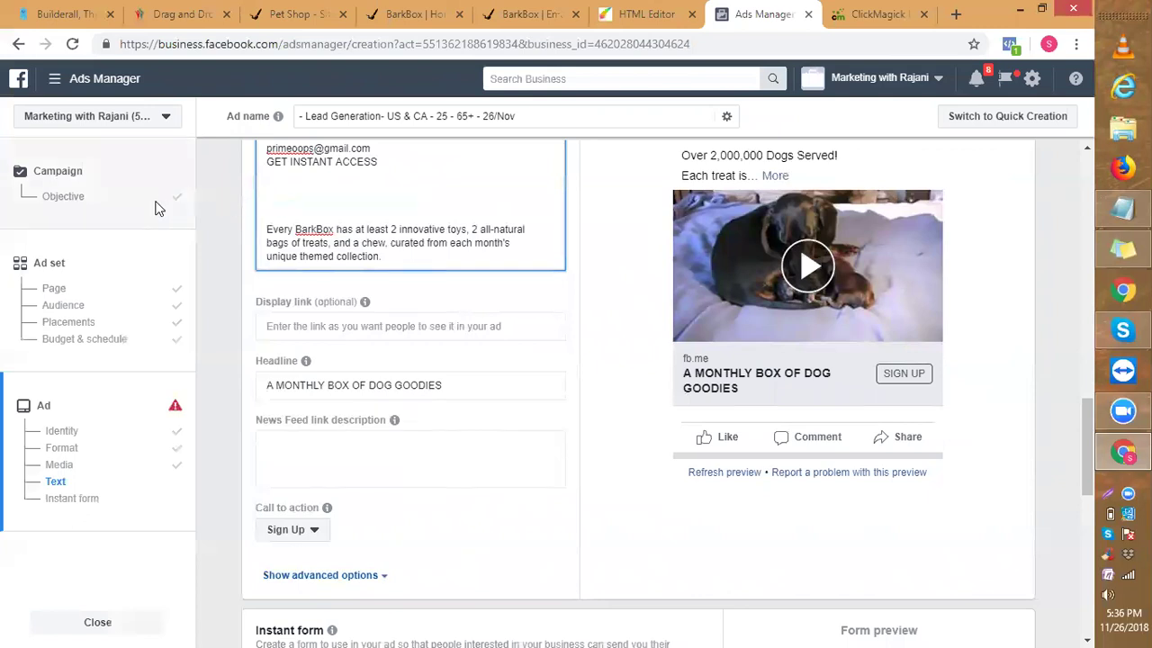
key(BackSpace)
key(BackSpace)
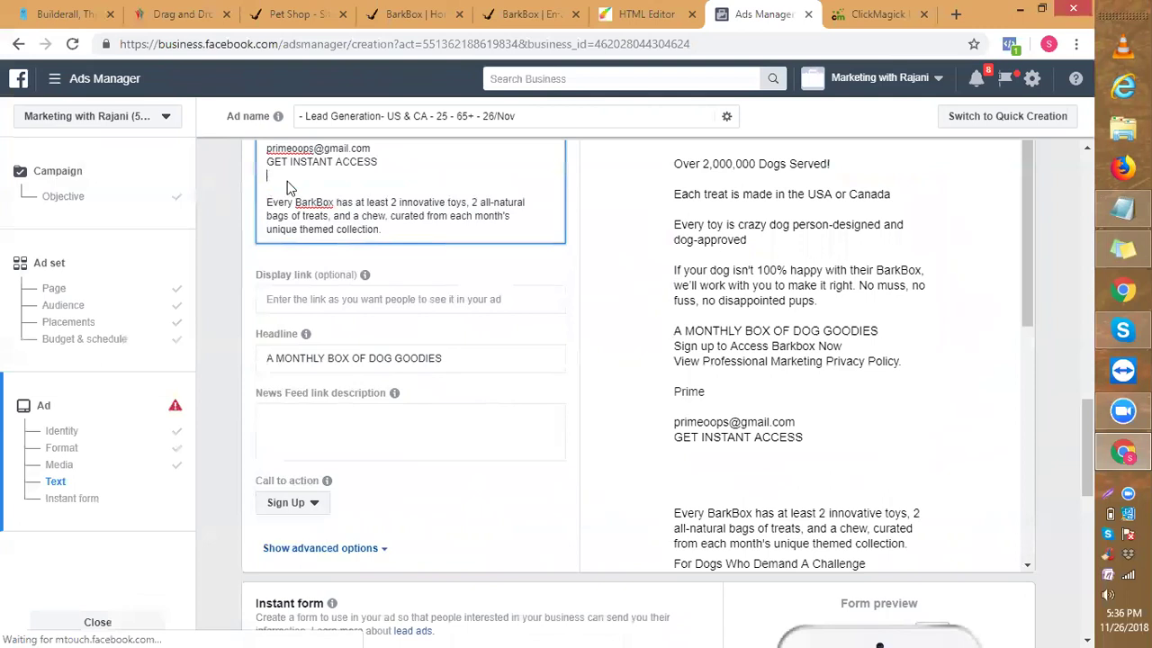
Format the line "They'll never look at a cardboard box the same way again" with a leading dash and a closing period.
drag(1088, 420, 1081, 356)
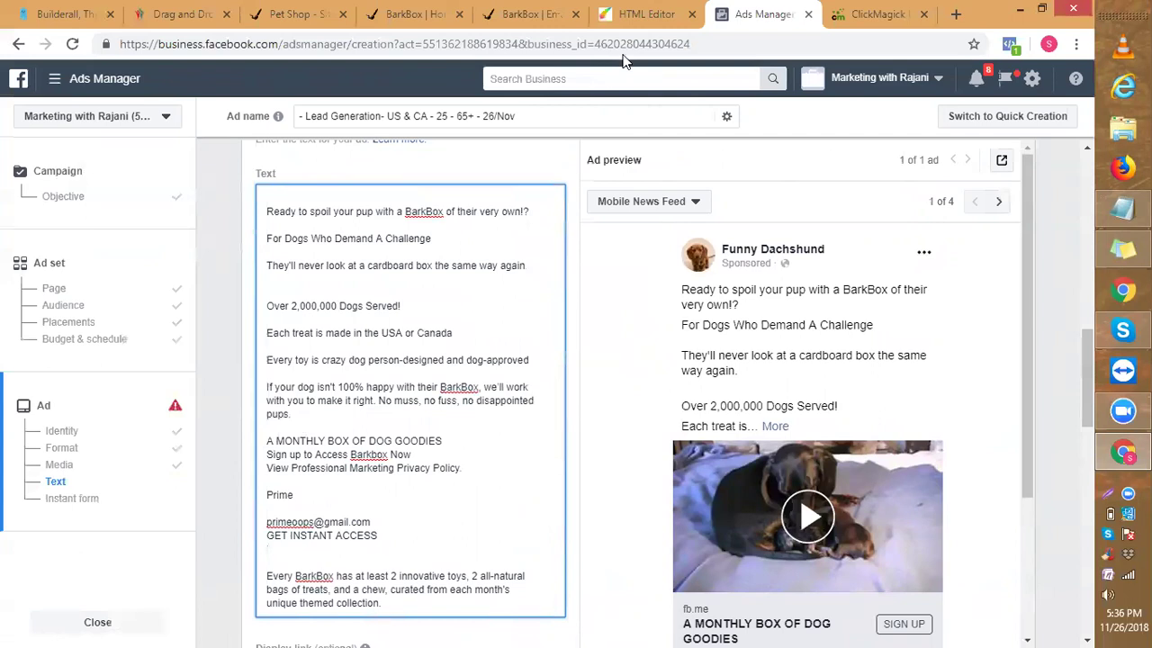
click(373, 27)
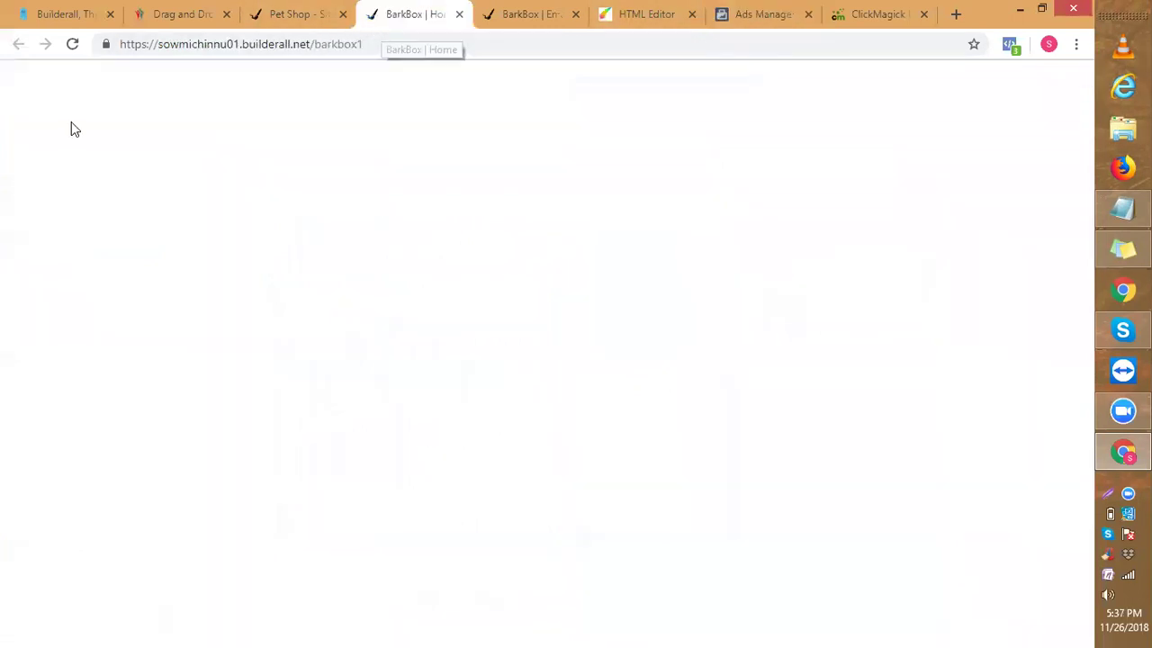
click(715, 27)
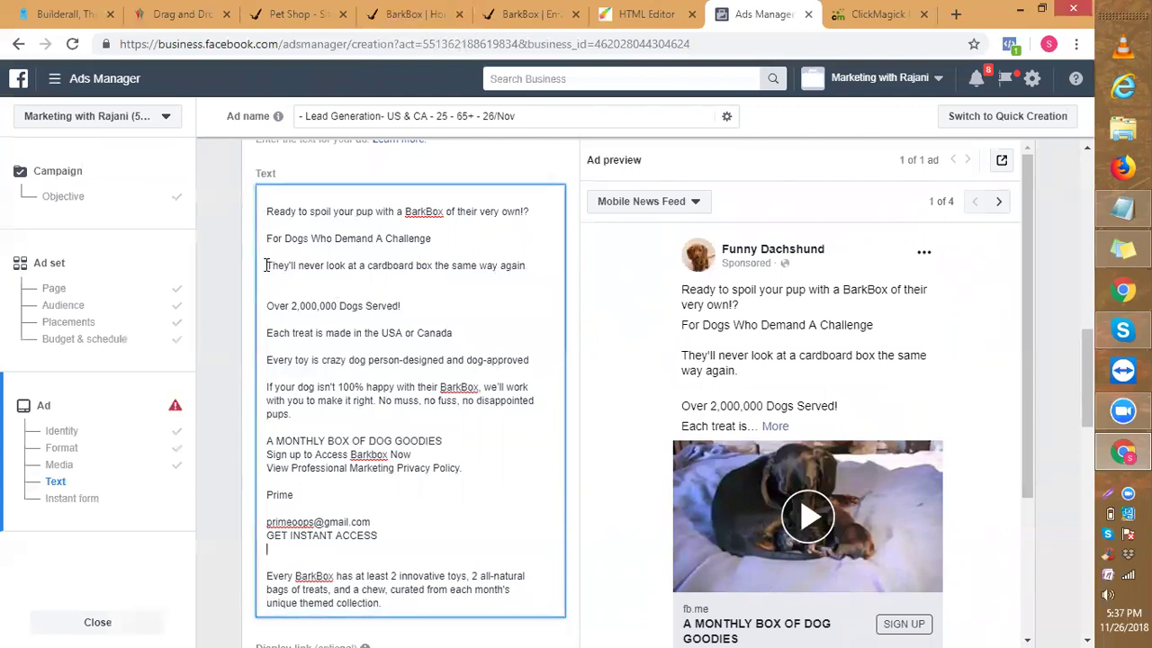
double_click(267, 265)
click(267, 265)
text(-)
key(End)
text(.)
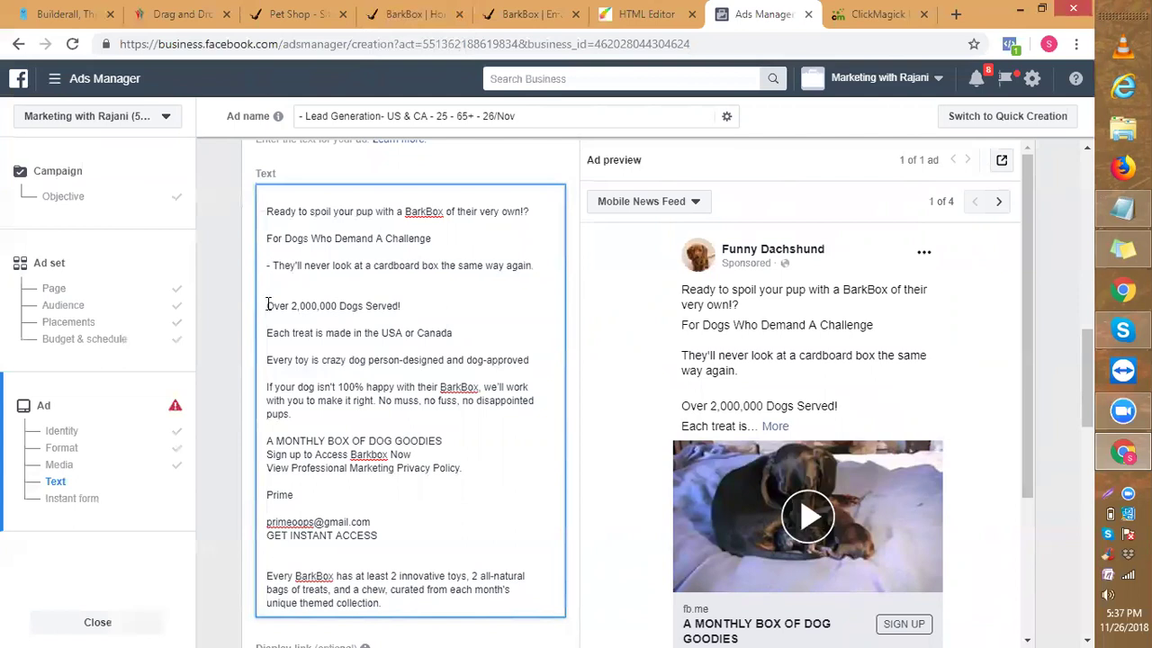
click(274, 294)
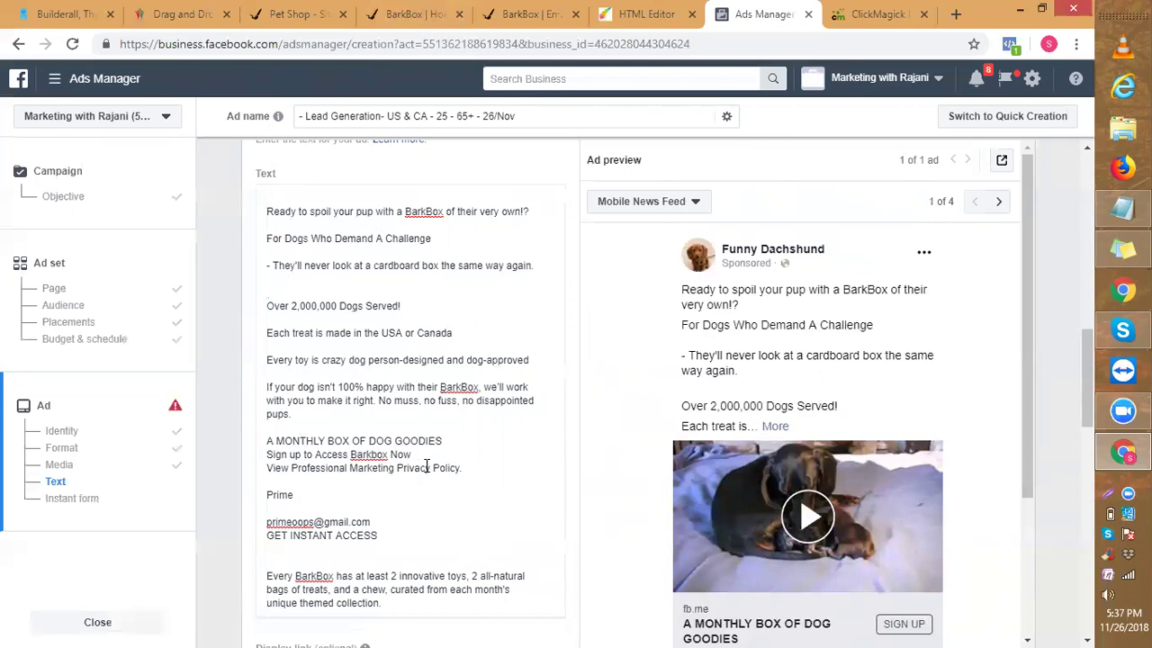
Delete the ad text lines from "A MONTHLY BOX OF DOG GOODIES" through "View Professional Marketing Privacy Policy." plus one blank line.
drag(463, 468, 201, 448)
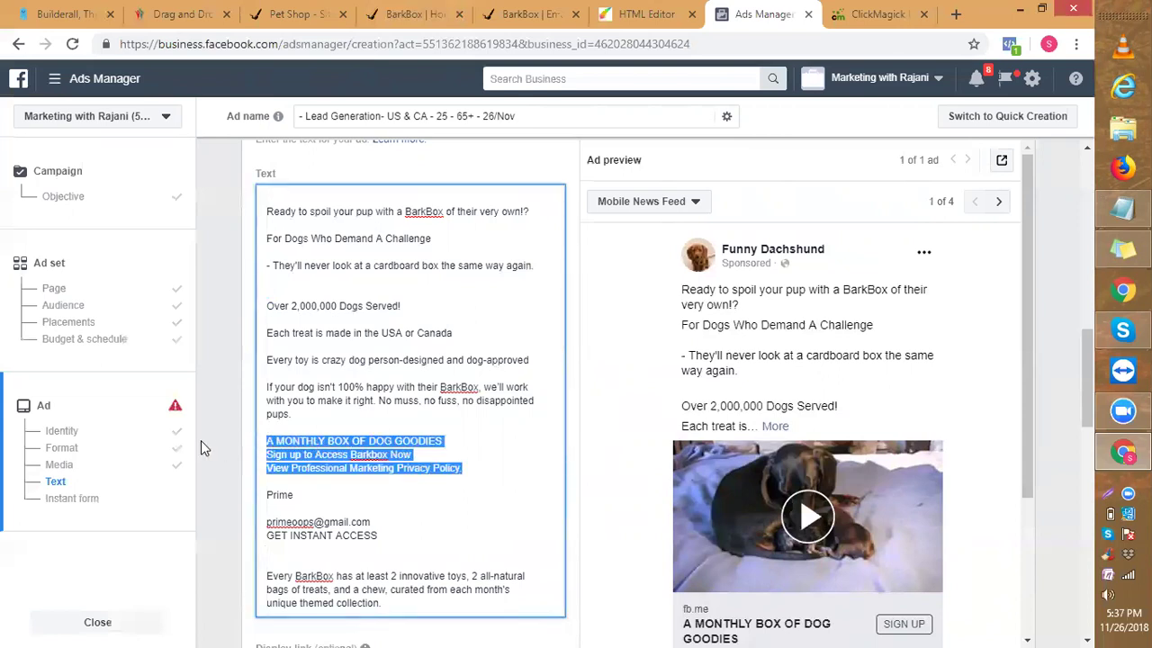
key(BackSpace)
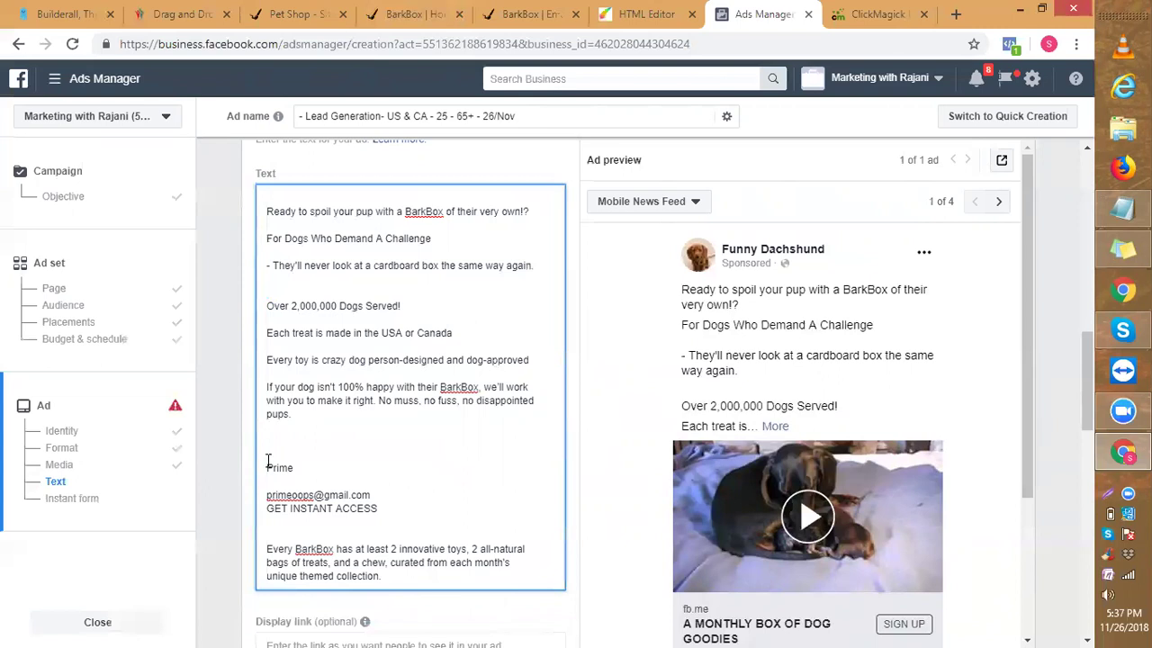
key(BackSpace)
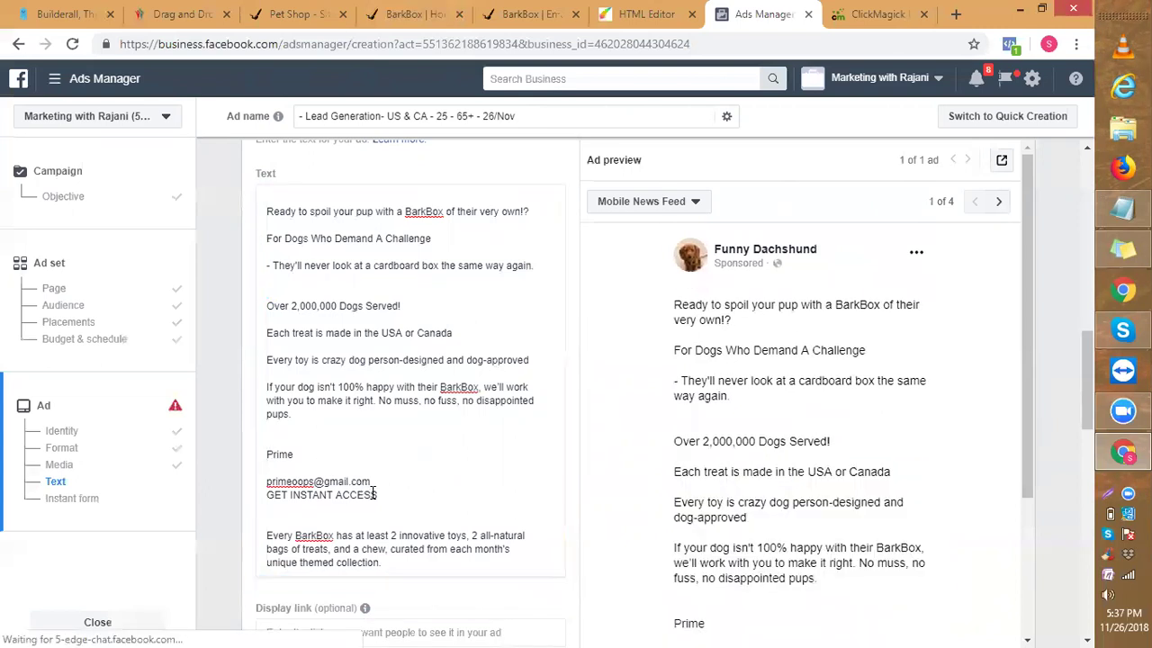
Delete the name, e-mail and "GET INSTANT ACCESS" lines from the ad text, along with the extra blank lines they leave.
drag(375, 491, 267, 455)
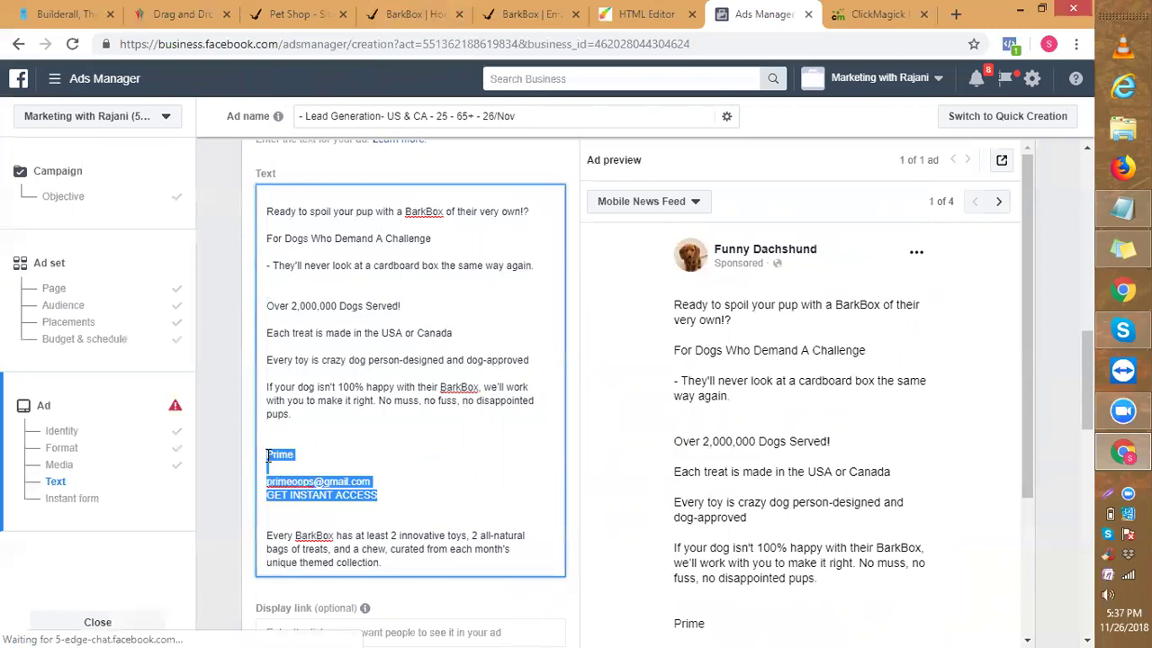
key(BackSpace)
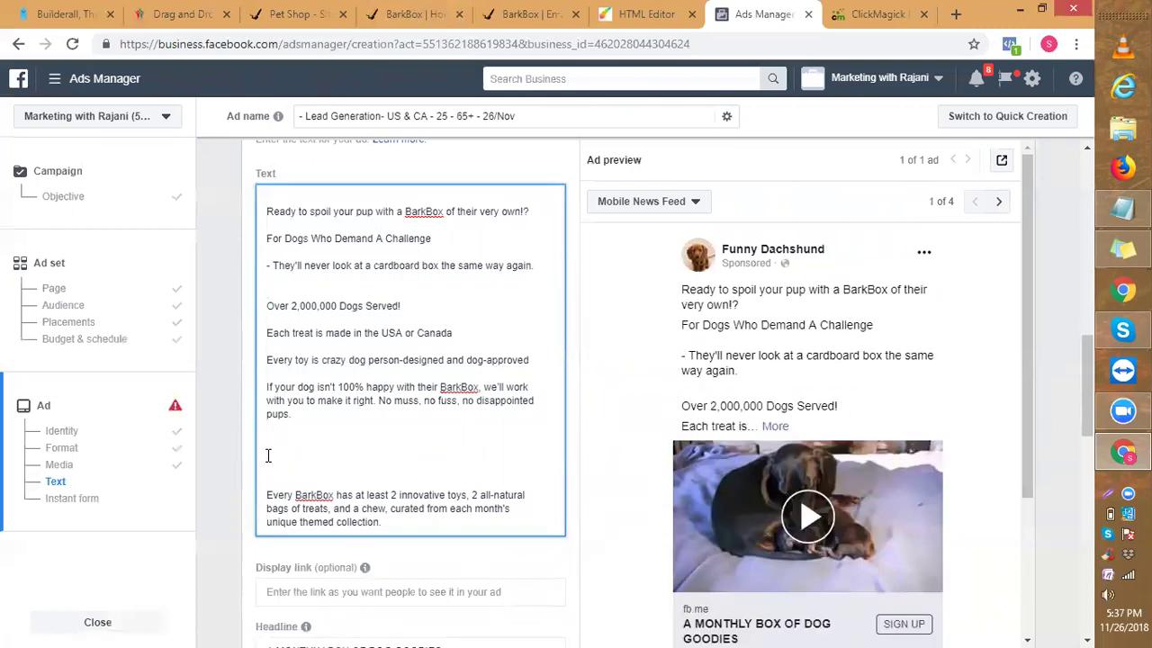
key(Delete)
key(Delete)
key(Delete)
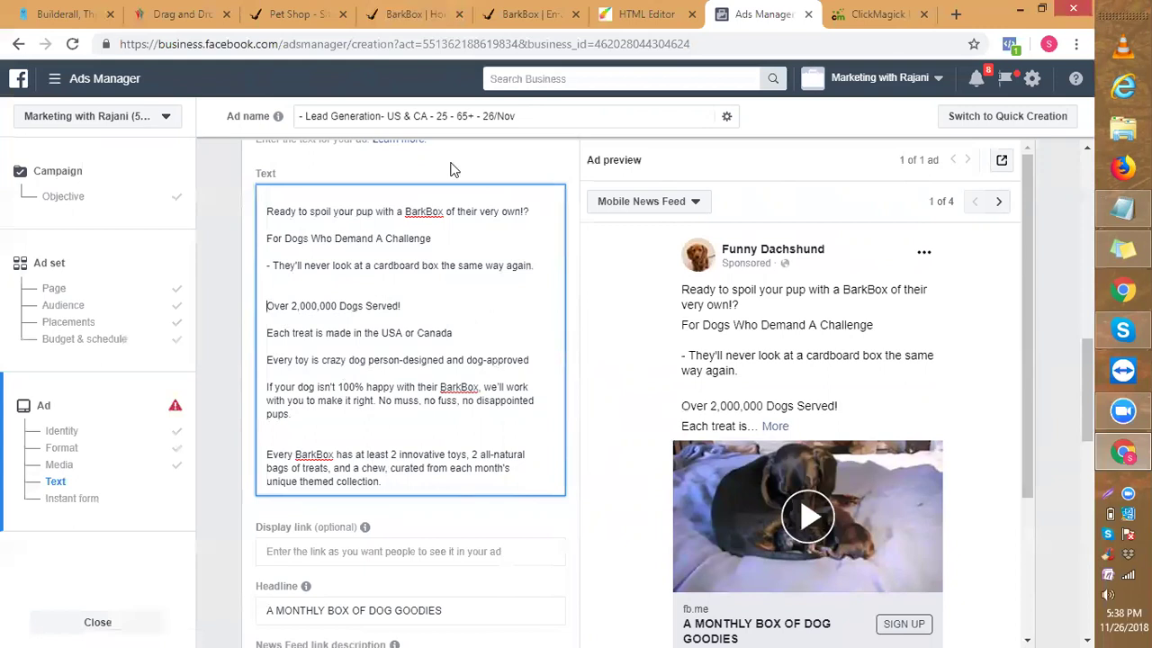
Check the ad text against the BarkBox landing page and add a leading dash to the "Every BarkBox has at least 2 innovative toys" paragraph.
click(402, 15)
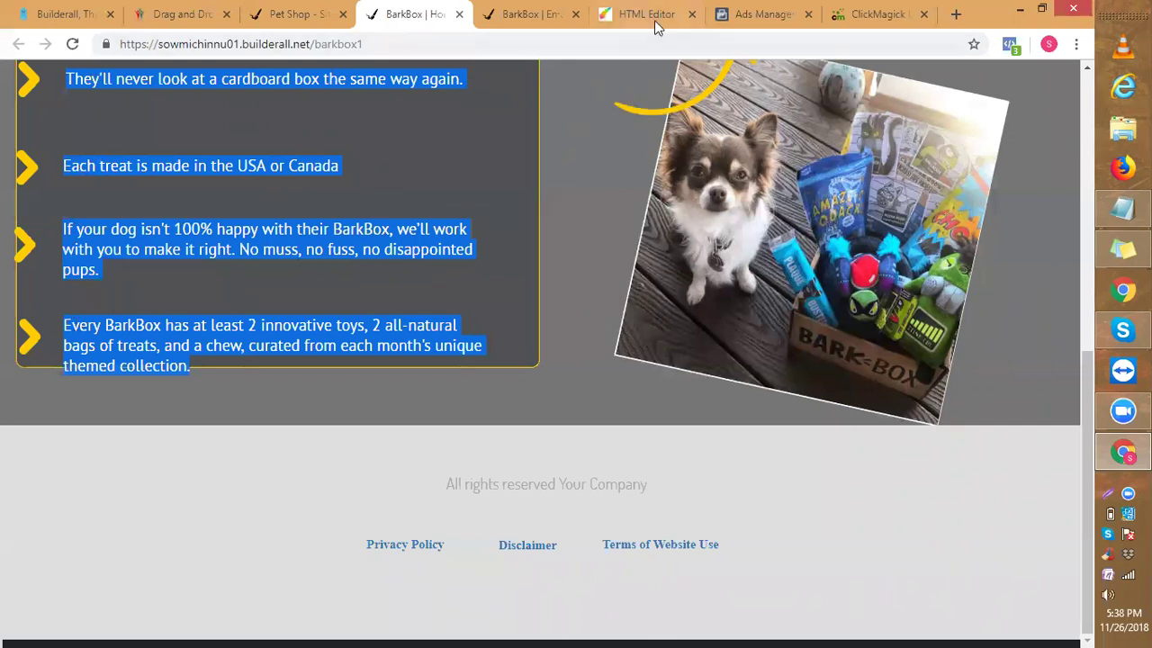
click(779, 16)
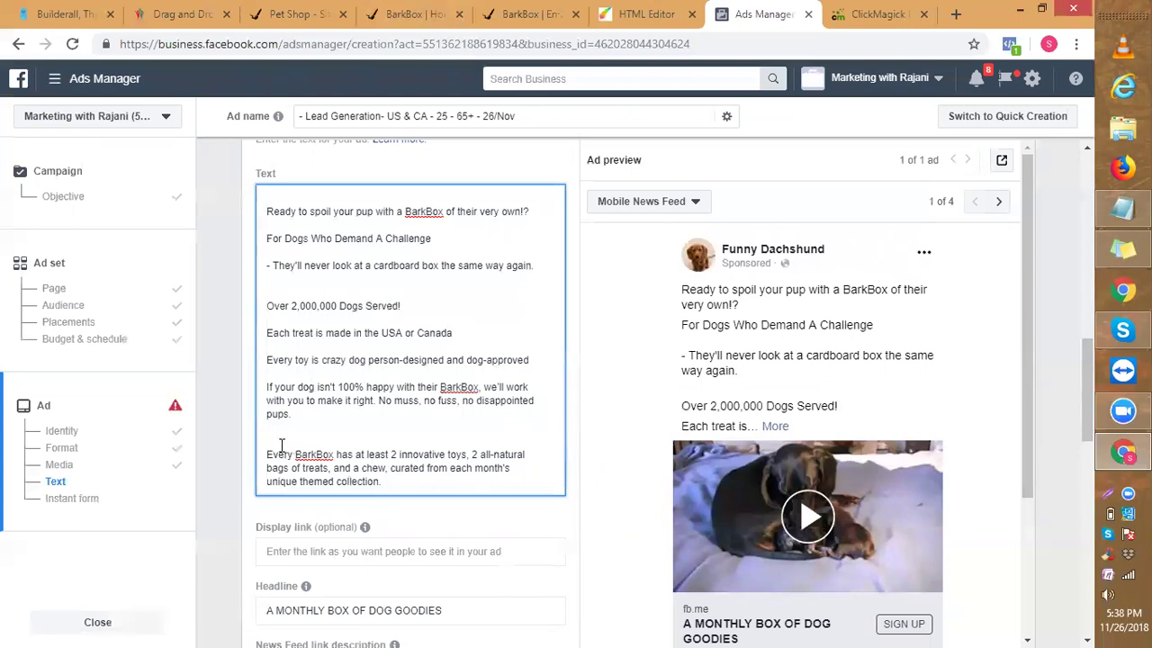
key(Down)
key(Down)
key(Down)
key(ctrl+End)
text(-)
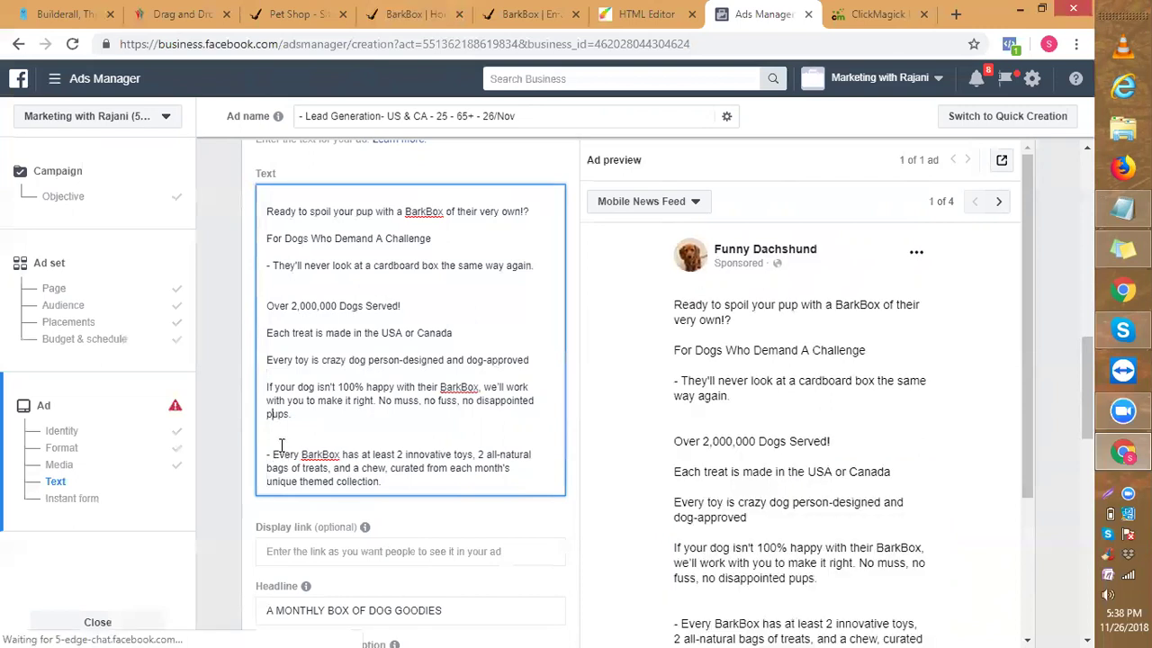
key(Up)
key(Up)
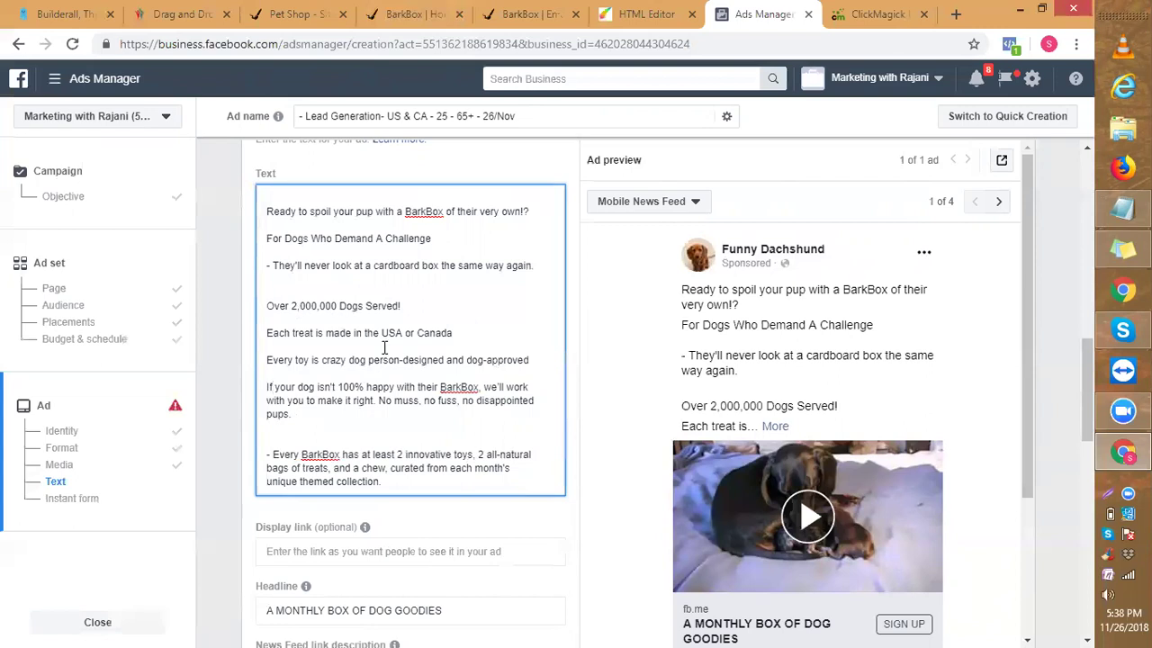
Add a leading dash to the line "Over 2,000,000 Dogs Served!" in the ad text.
click(267, 305)
key(Up)
key(Up)
key(Up)
key(Up)
key(Up)
key(Up)
key(Up)
click(266, 305)
text(-)
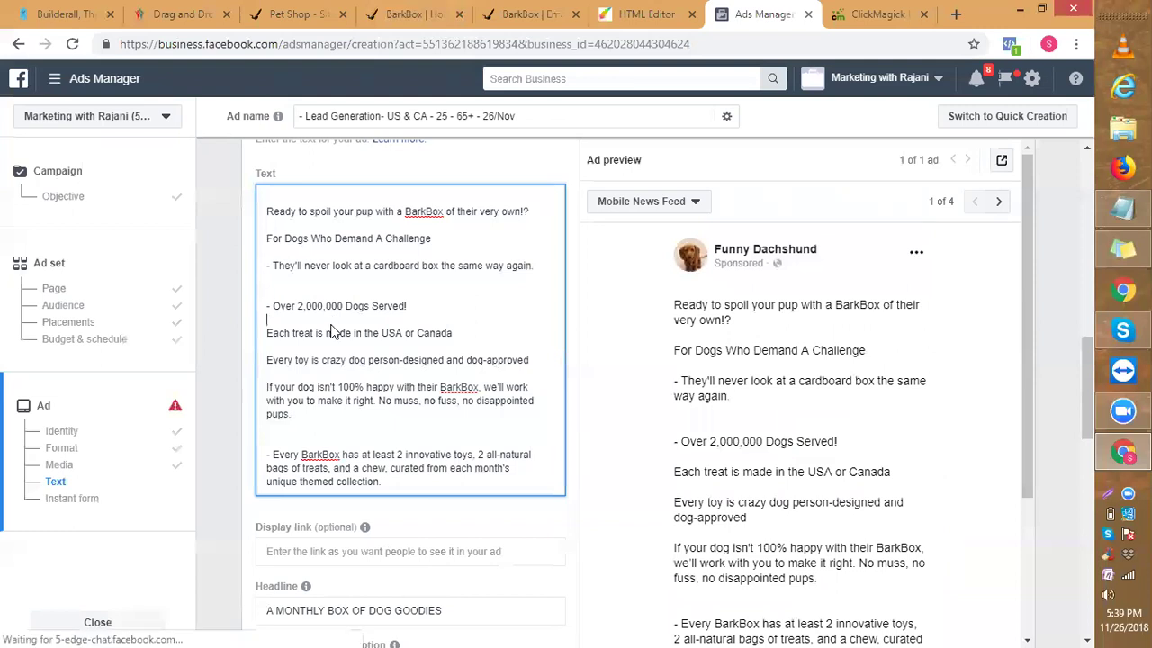
Add leading dashes to the lines "Each treat is made in the USA or Canada" and "Every toy is crazy dog person-designed and dog-approved".
key(Down)
key(Down)
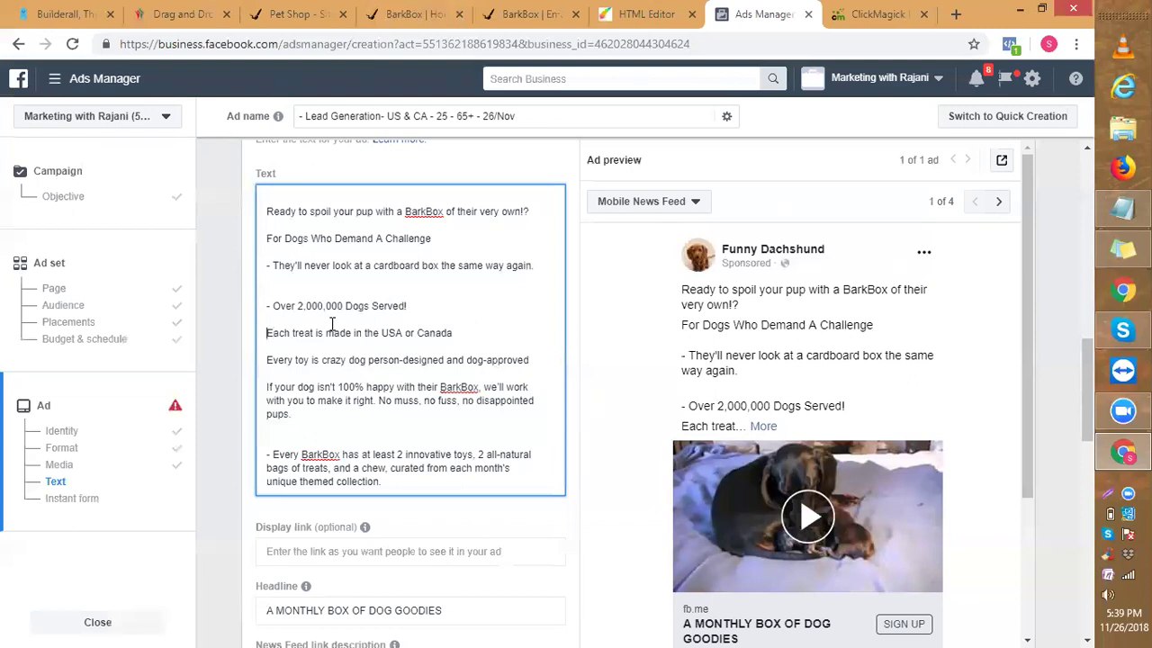
text(0)
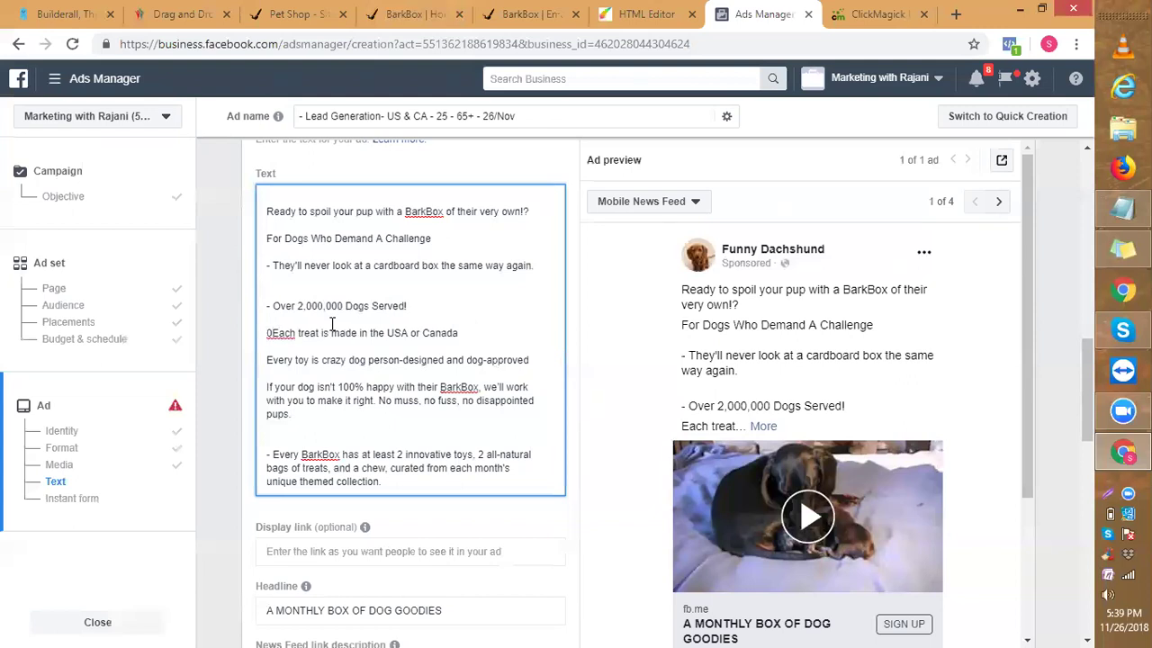
key(BackSpace)
text(-)
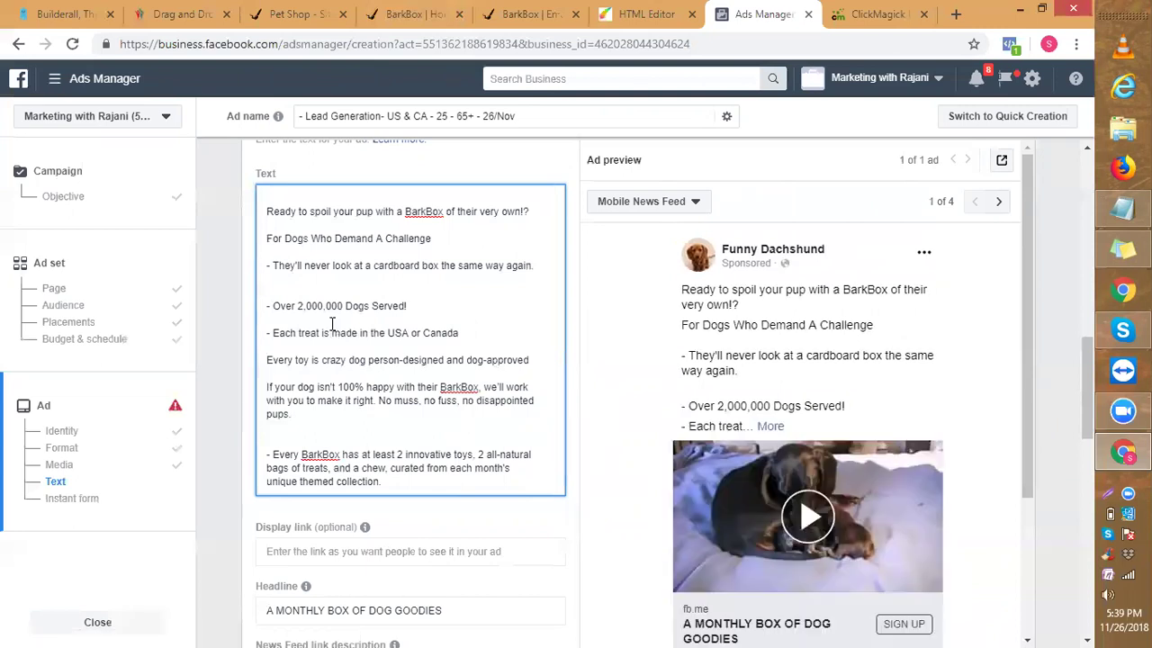
text(-)
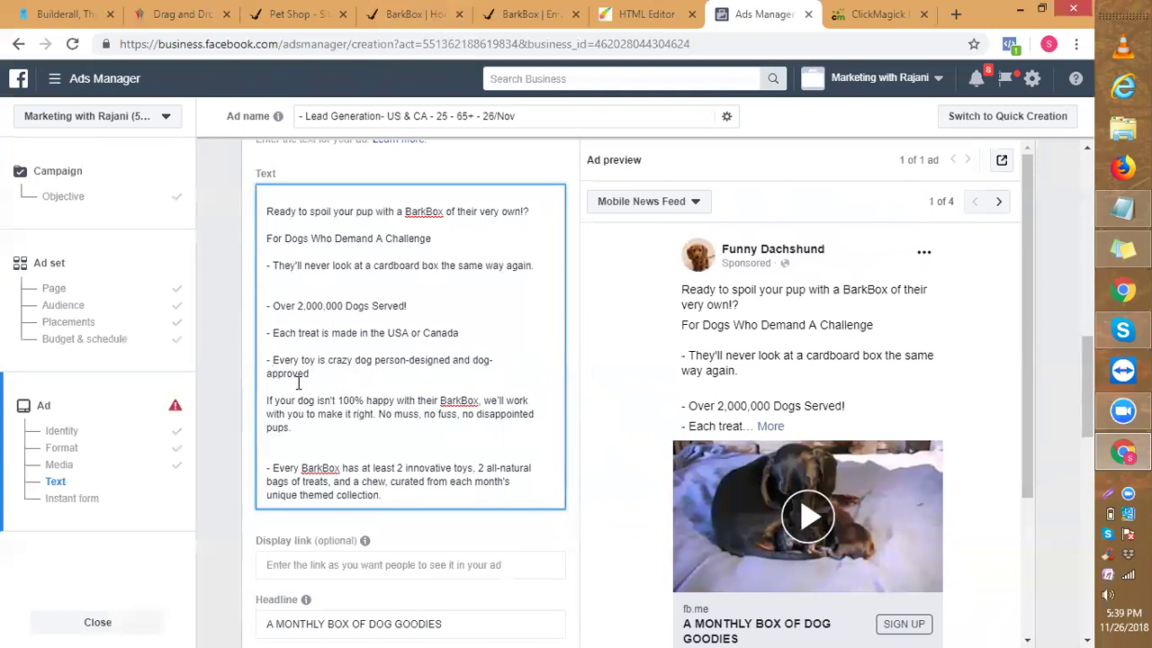
Add a leading dash to the "If your dog isn't 100% happy" paragraph and move "No muss, no fuss, no disappointed pups." onto its own line.
click(298, 382)
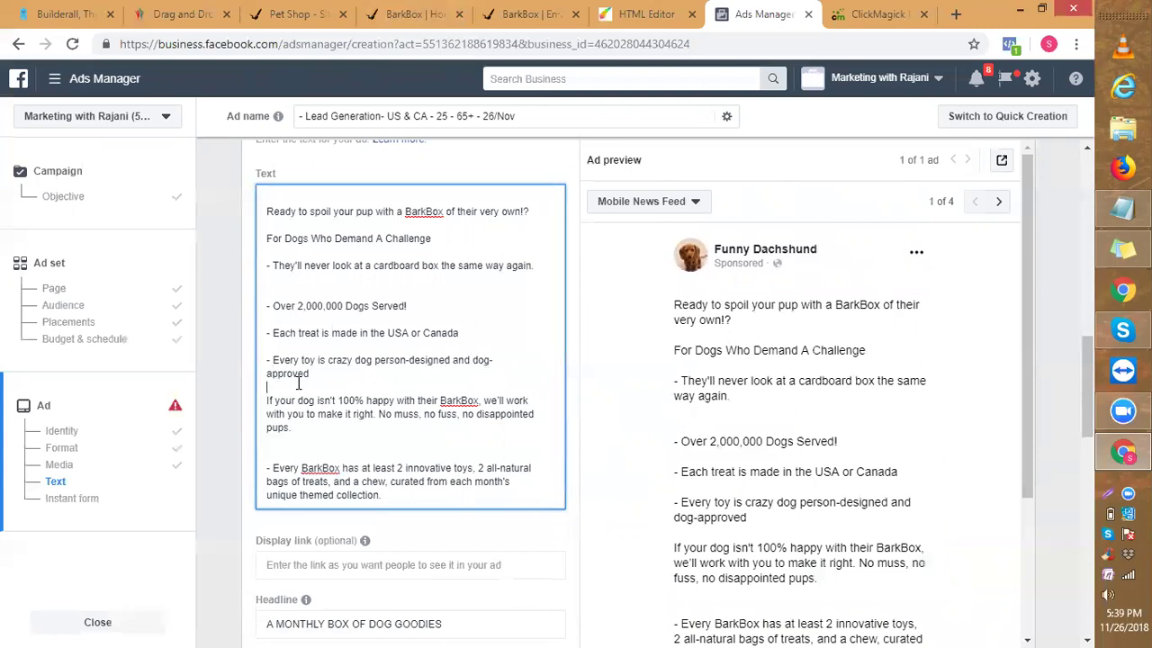
key(Down)
text(-)
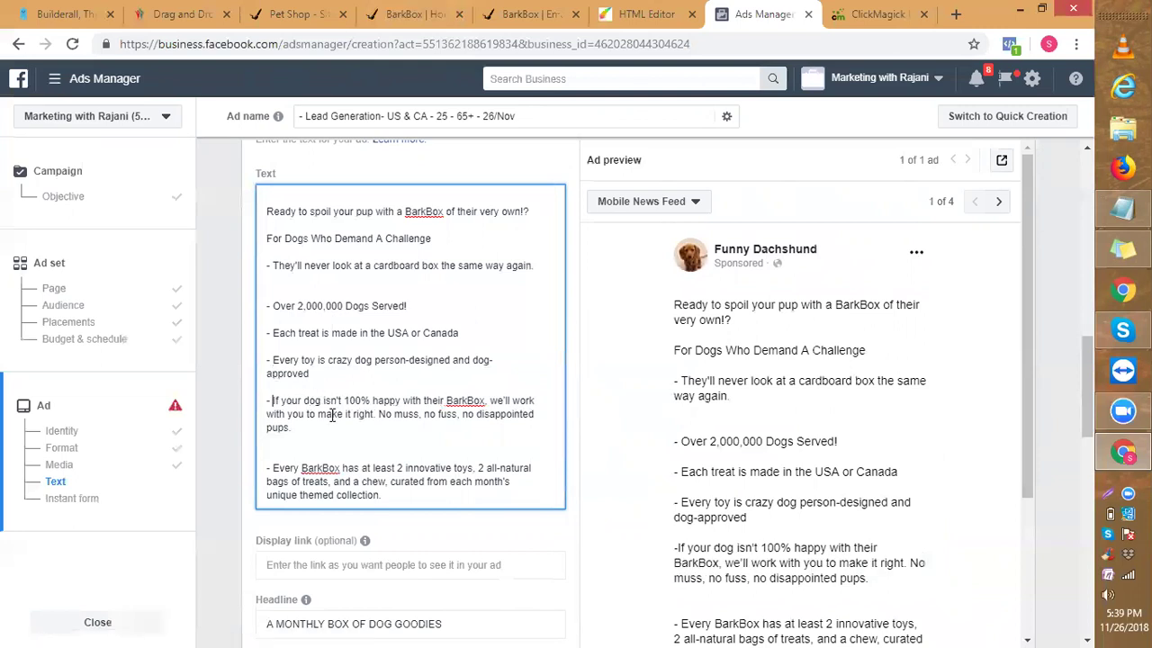
click(375, 413)
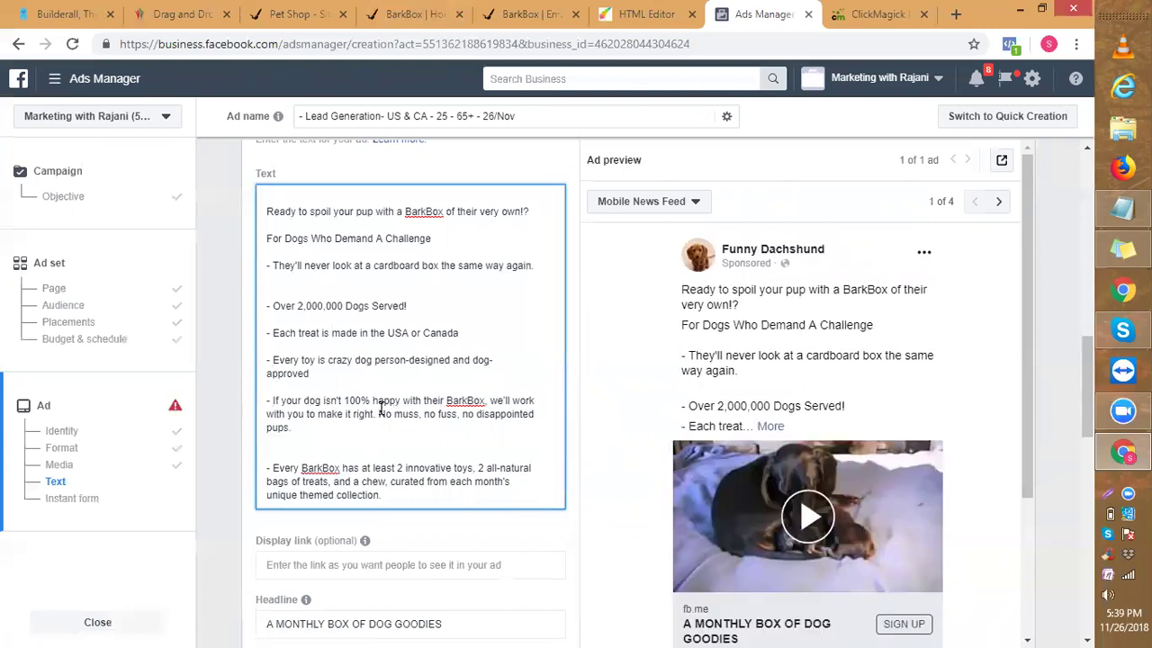
key(Return)
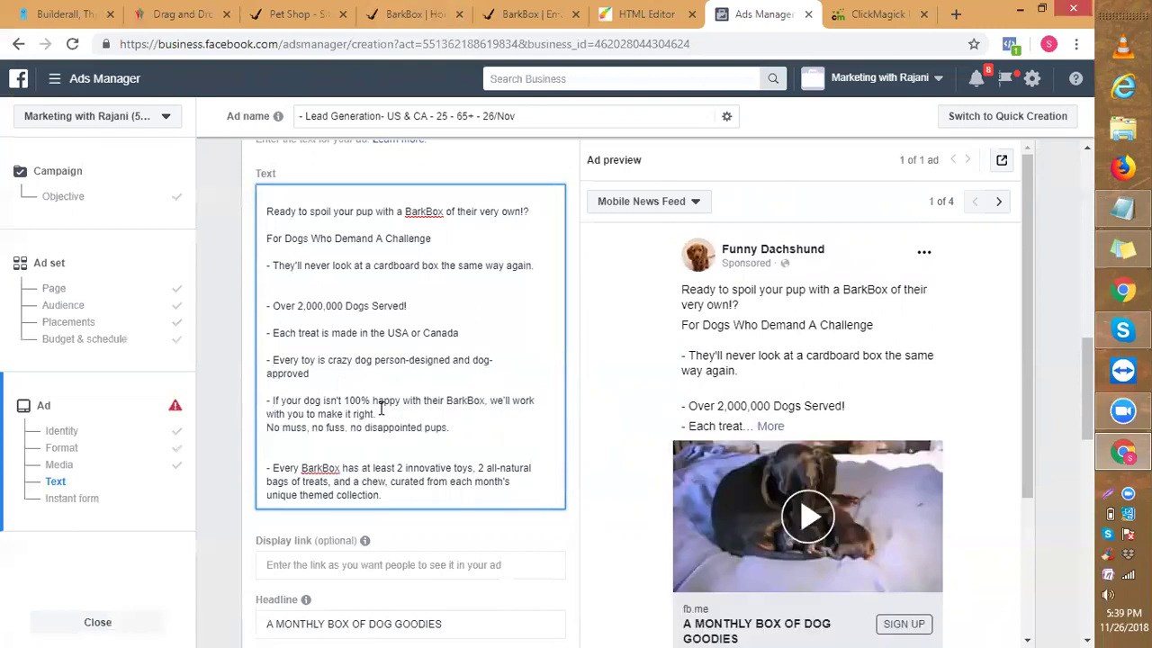
key(Return)
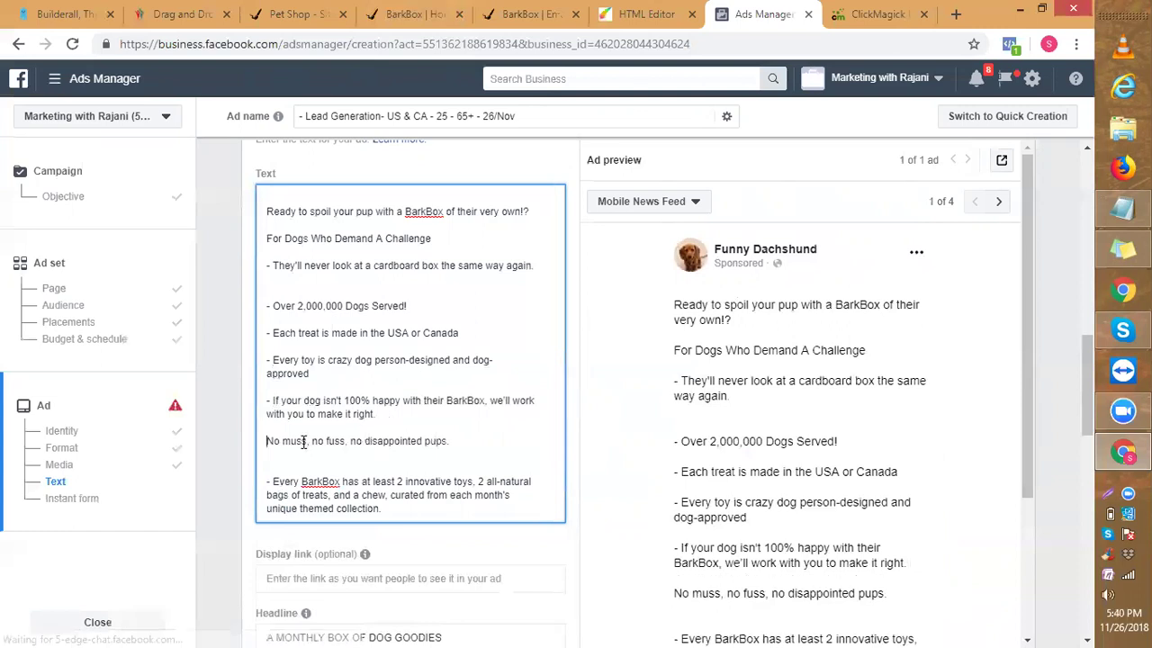
text(=>)
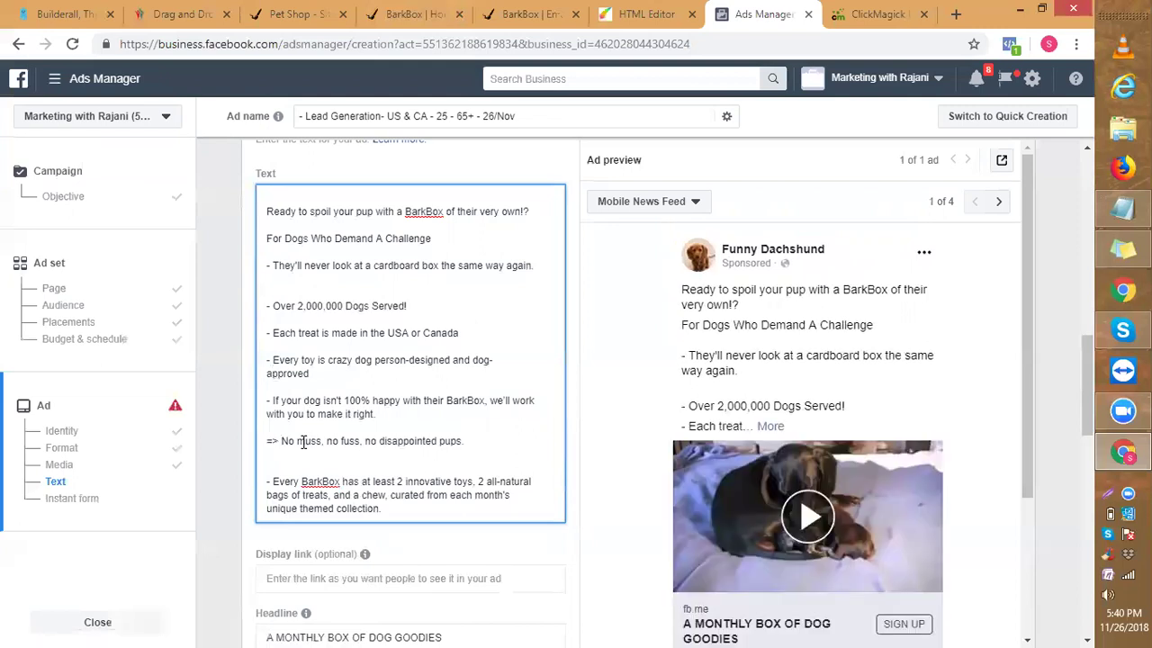
key(BackSpace)
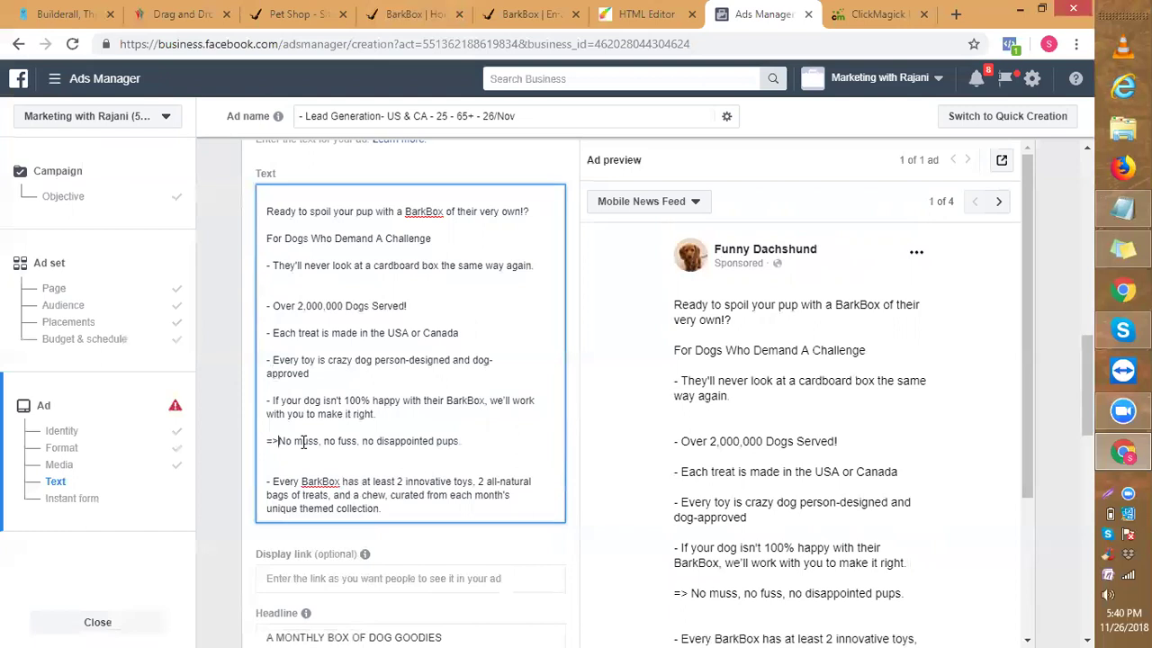
key(BackSpace)
key(BackSpace)
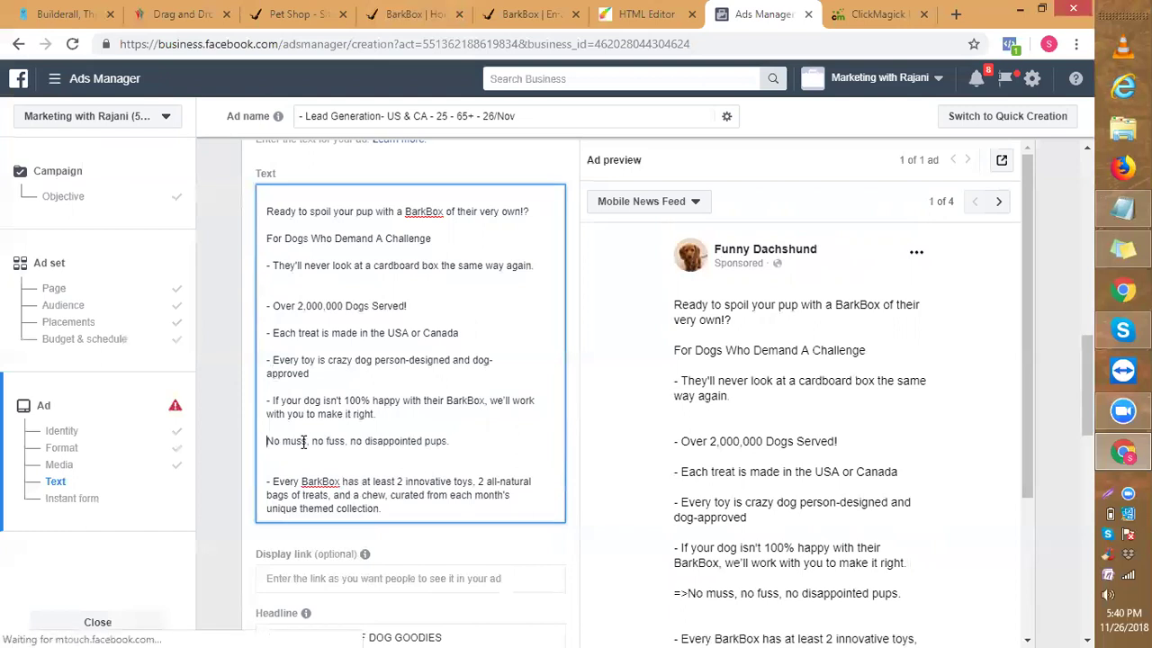
key(BackSpace)
End the line "No muss, no fuss, no disappointed pups" with exclamation marks instead of a period and insert a blank line above it.
click(458, 438)
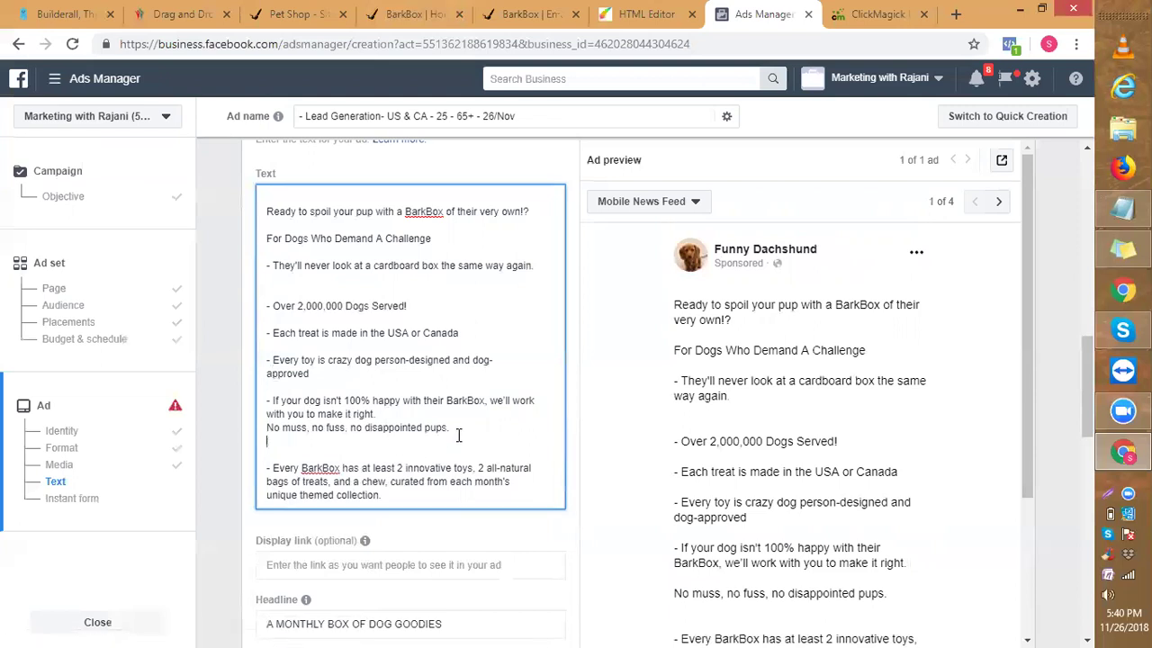
click(458, 426)
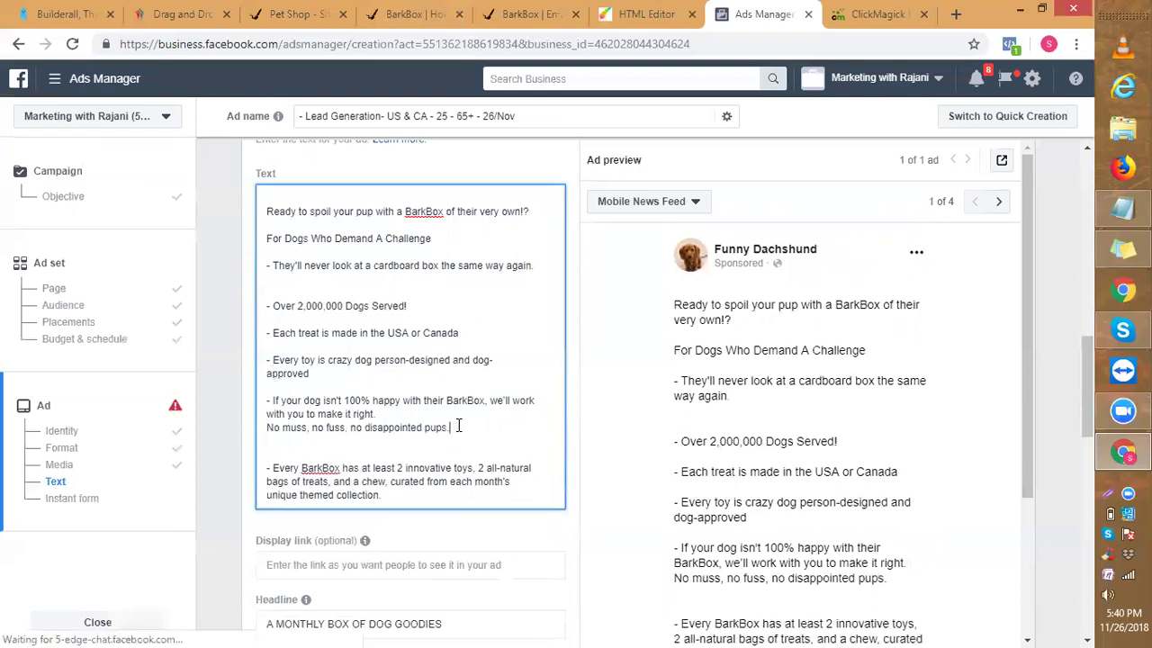
key(BackSpace)
text(!)
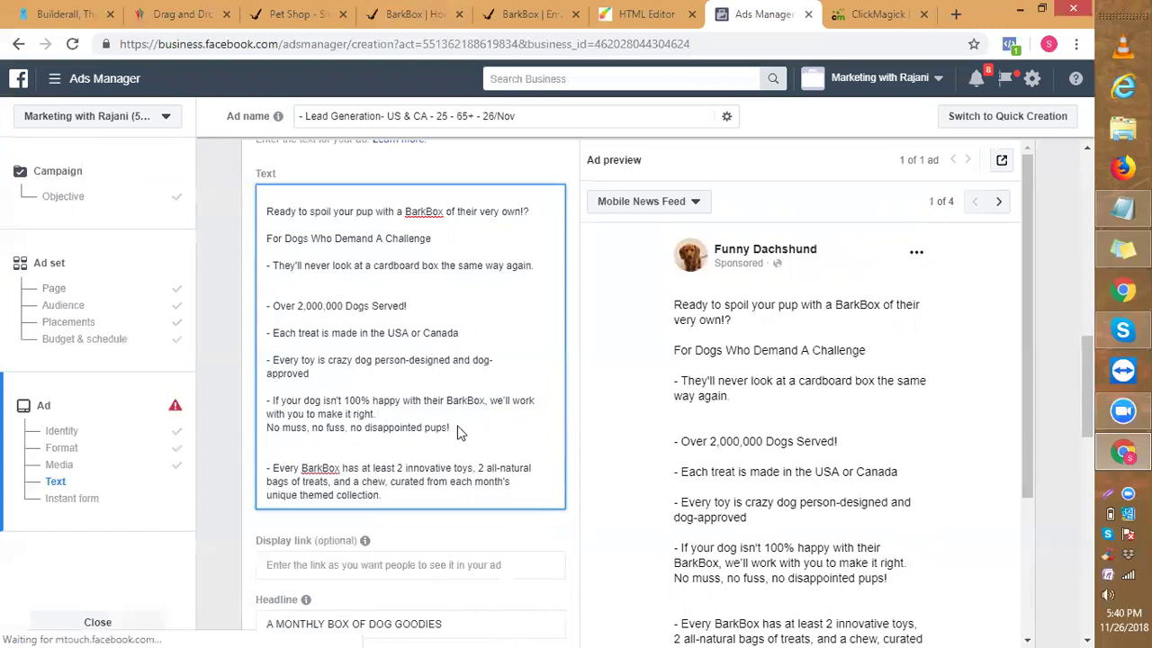
key(Up)
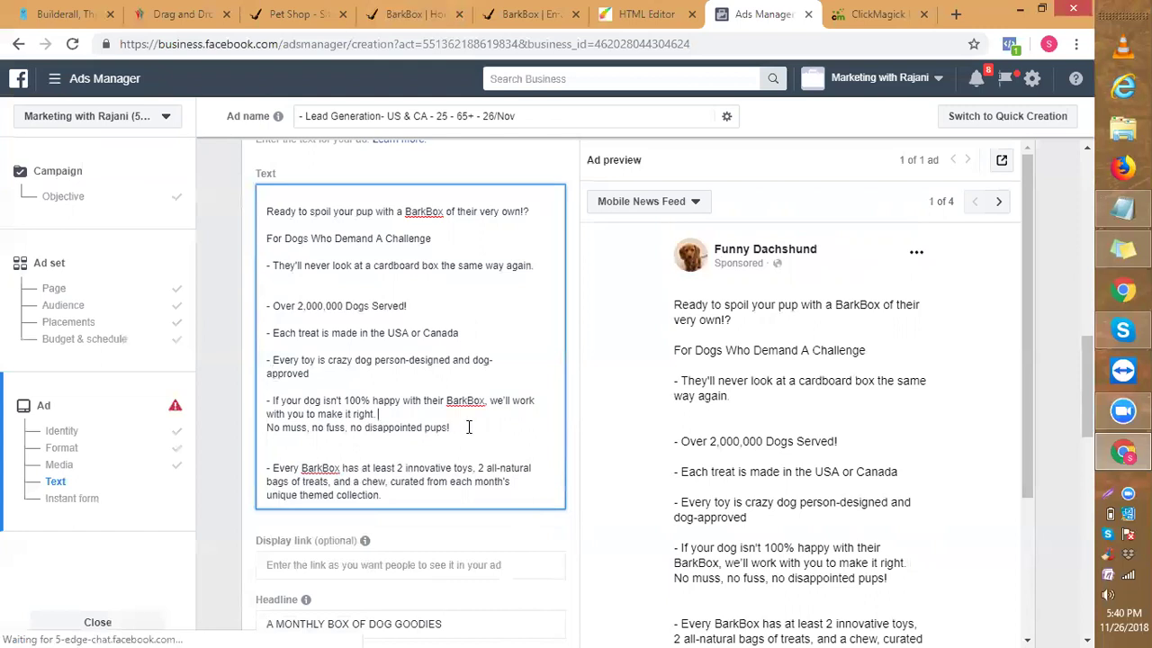
key(Return)
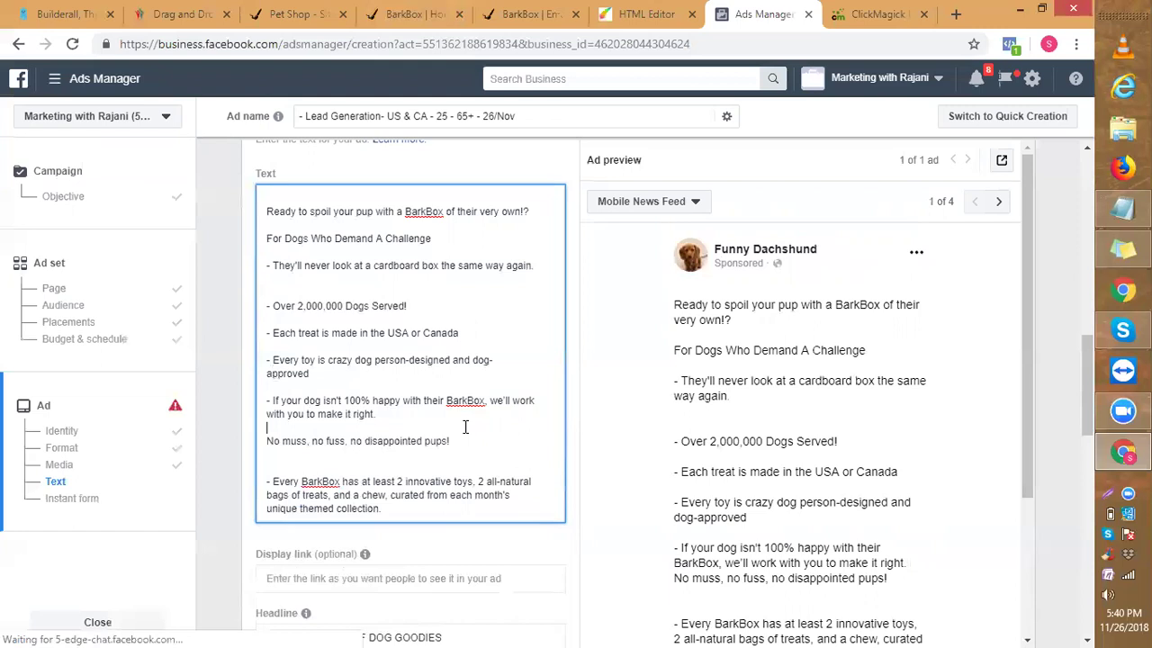
click(453, 440)
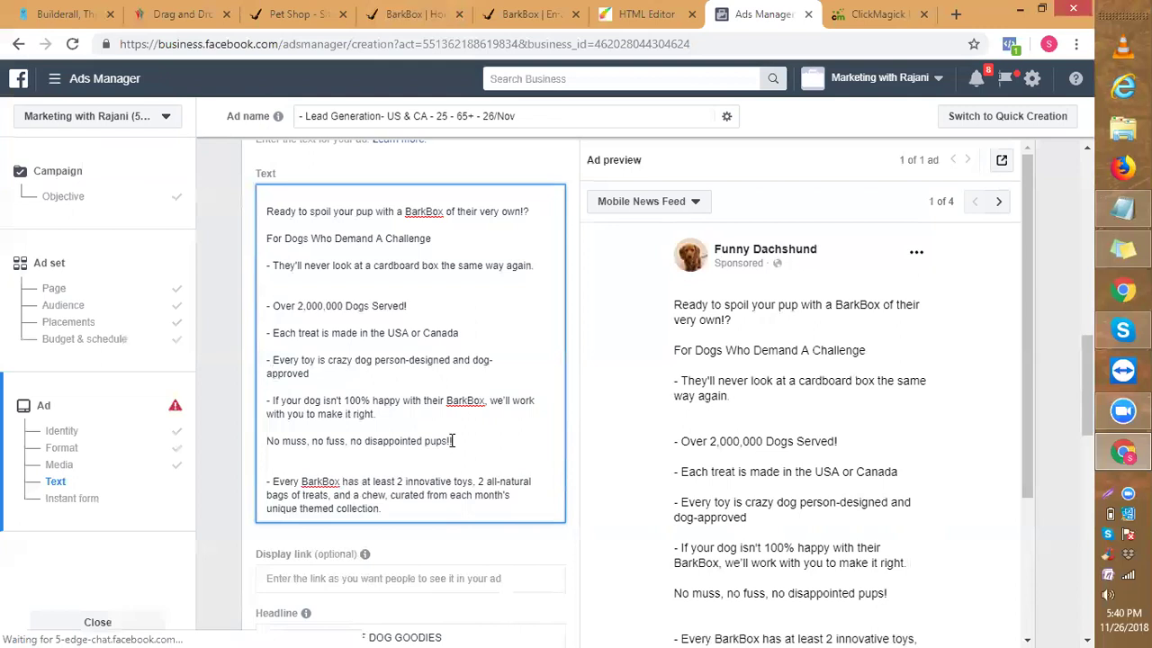
Add the call-to-action line "=> Click Here To Get Your Bark Box -" below the "No muss, no fuss" line, separated by a blank line.
key(Return)
key(Return)
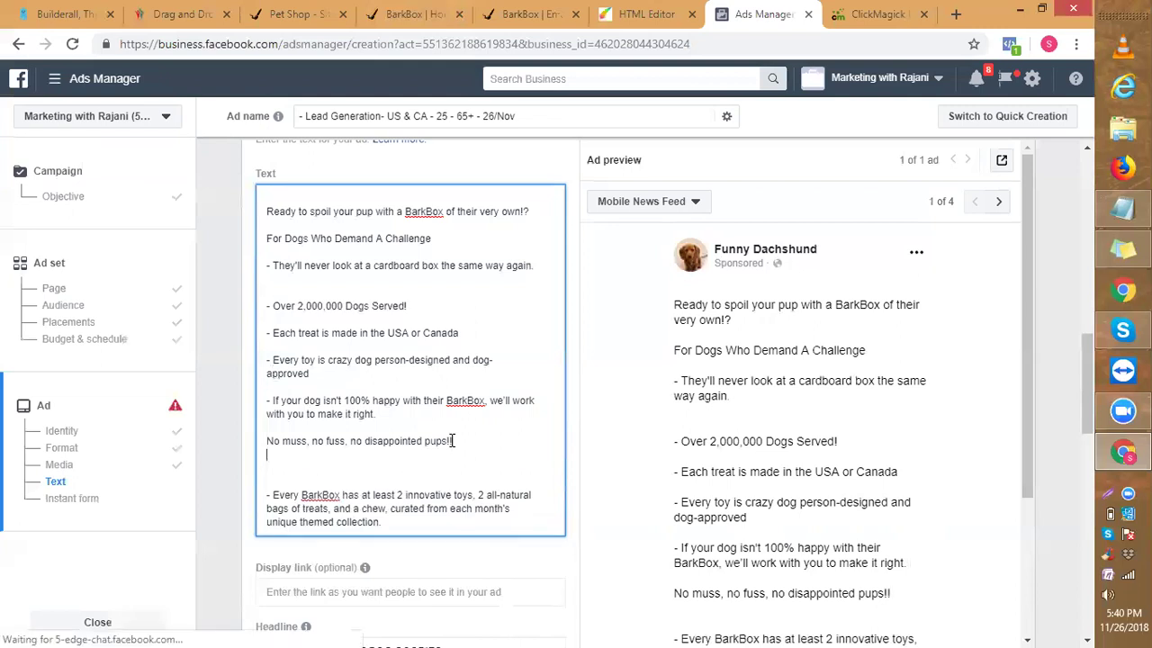
text(=> )
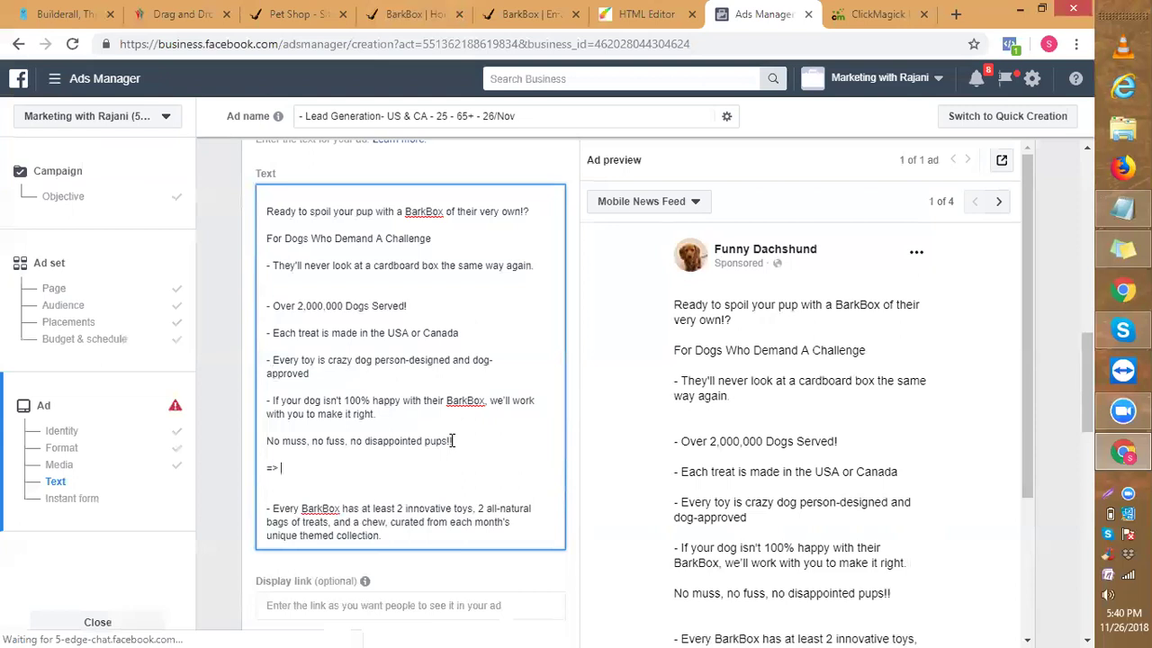
text(Click Here To Get Your)
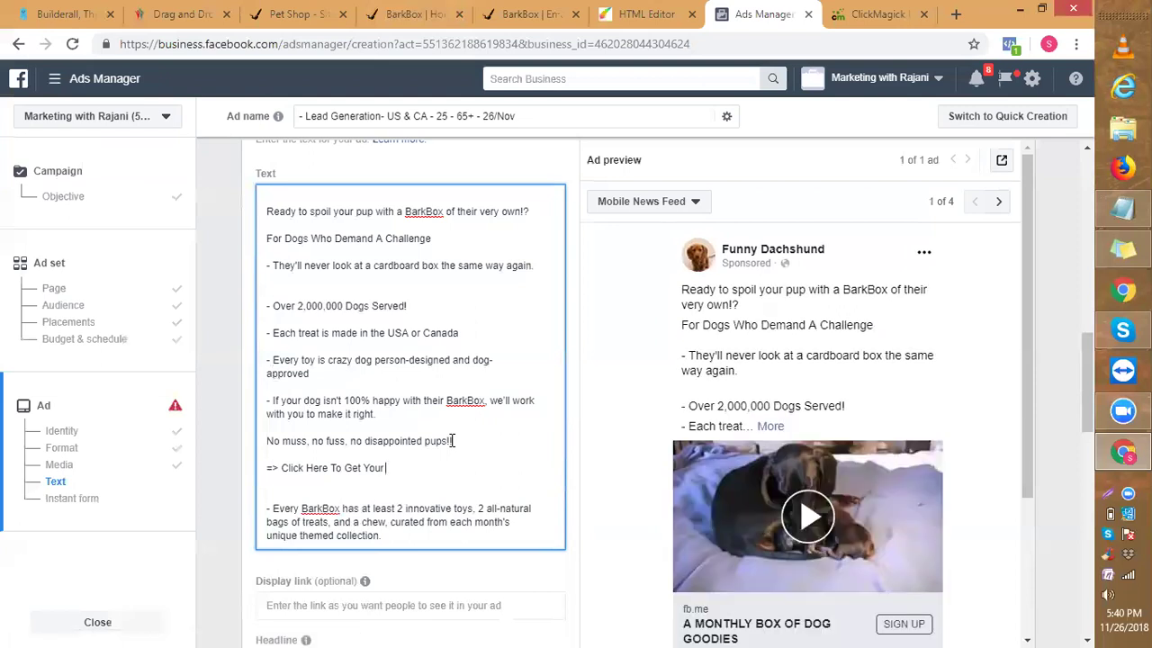
text(Bark Box -)
Switch to ClickMagick and review the settings of the "BarkBox - 26/Nov - Emails" tracking link, closing them when done.
click(863, 14)
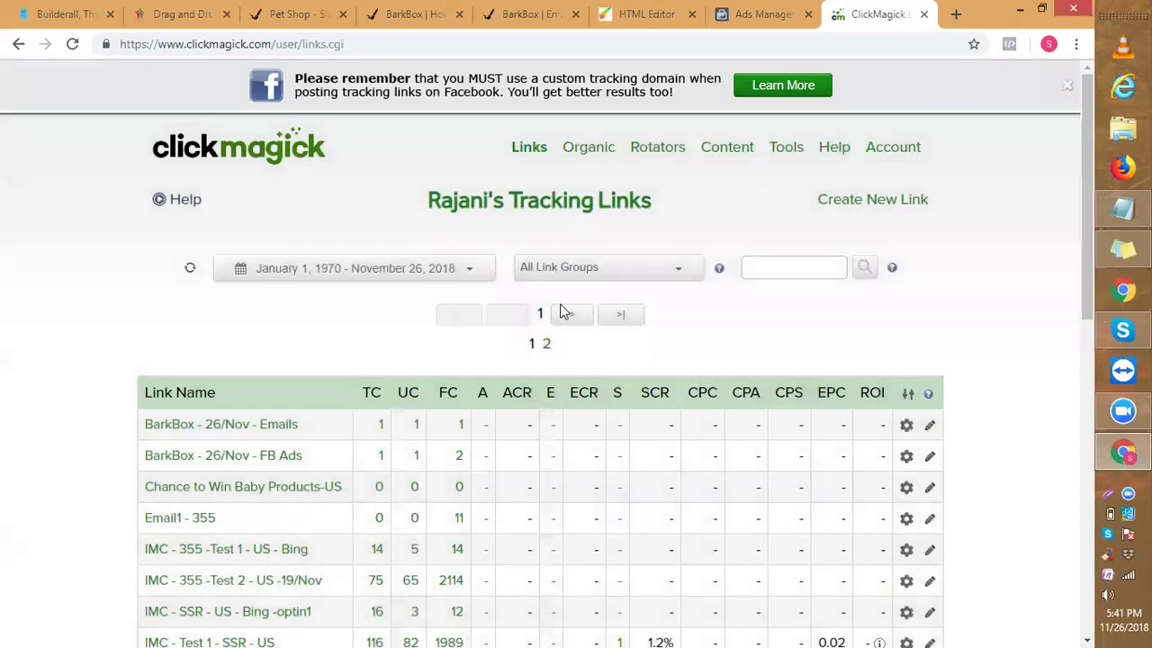
mouse_move(261, 490)
mouse_move(232, 465)
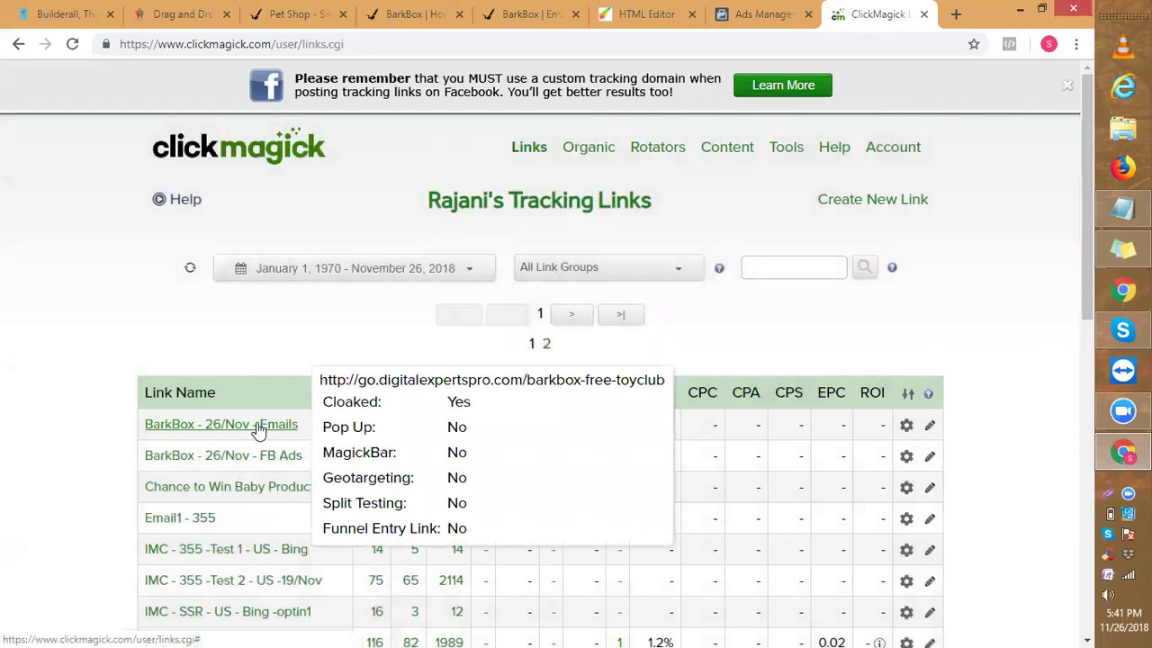
click(257, 430)
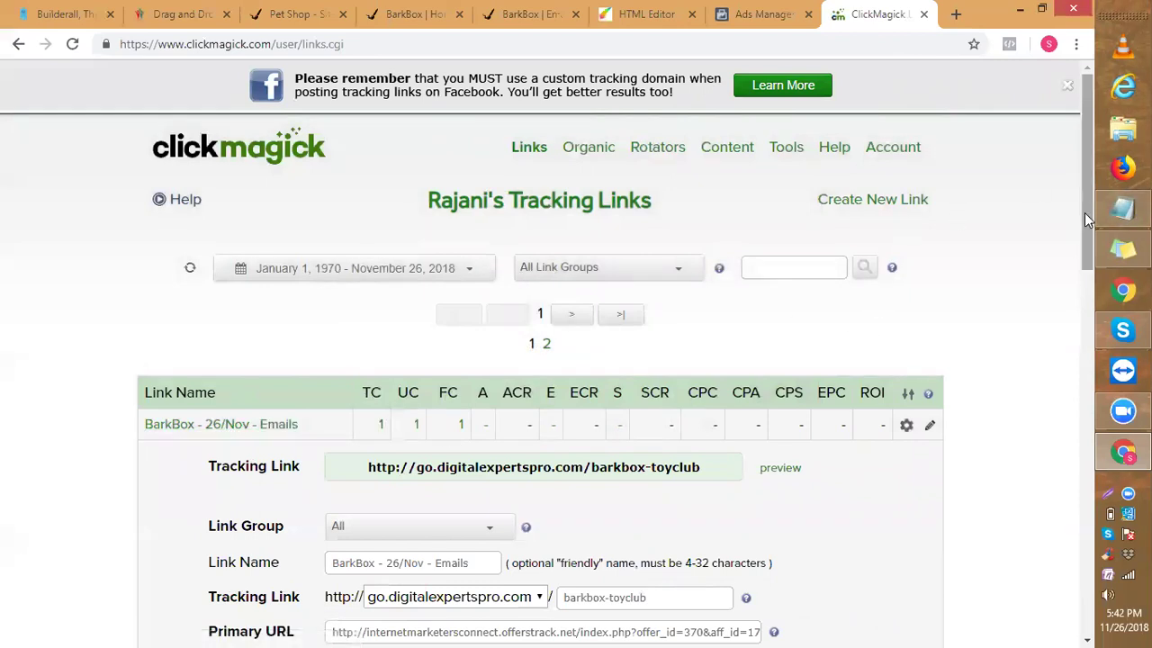
drag(1085, 231, 1070, 307)
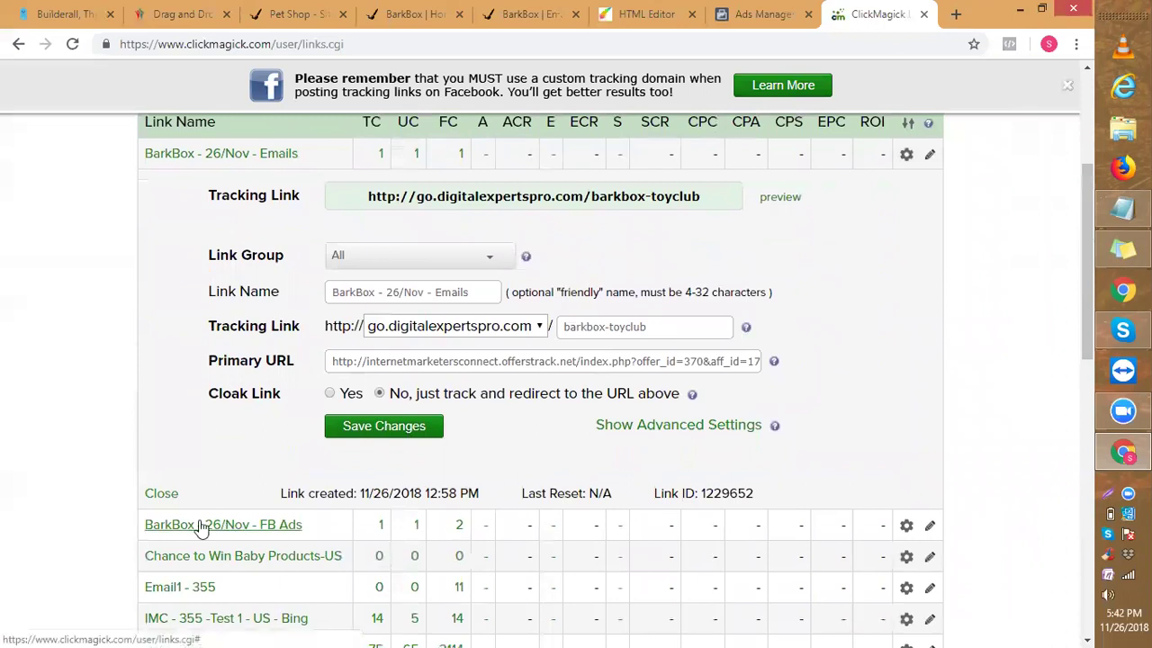
click(166, 500)
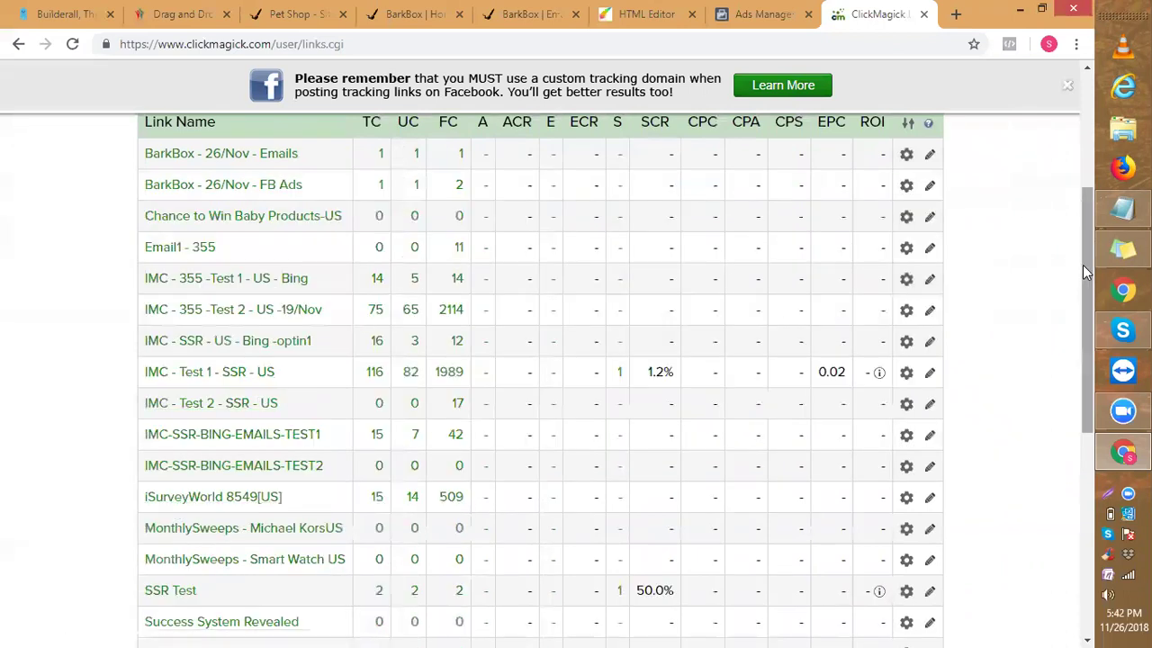
Compare the summary details of the BarkBox Emails and FB Ads tracking links in the link list.
scroll(1082, 265, up, 1)
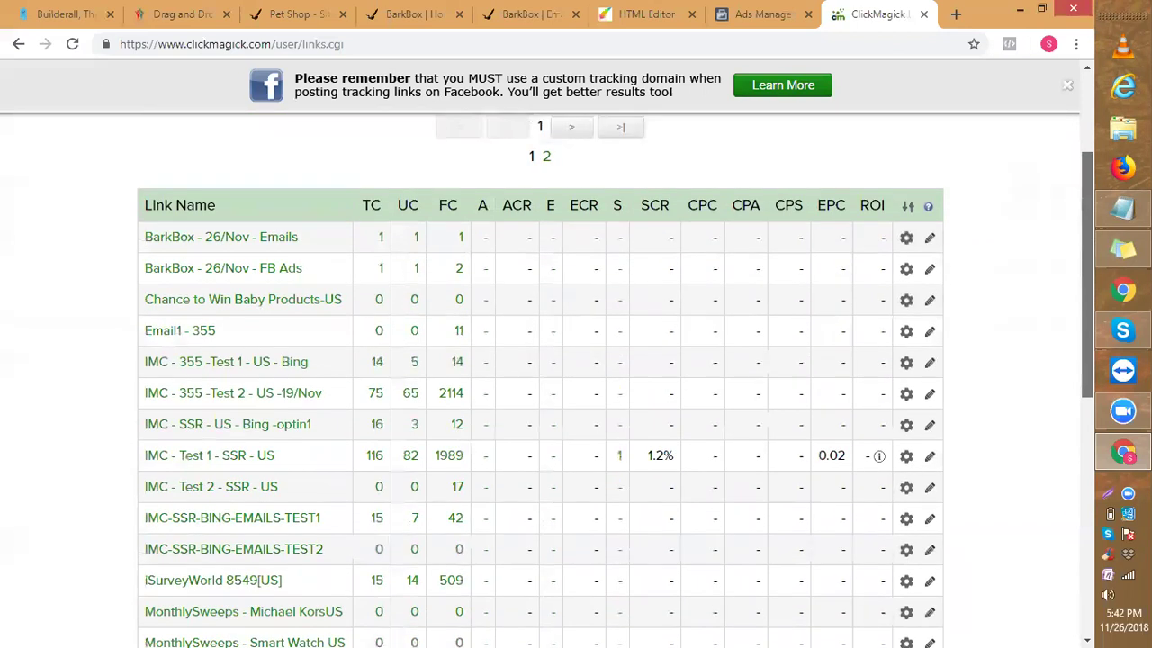
scroll(1083, 265, up, 1)
mouse_move(1122, 208)
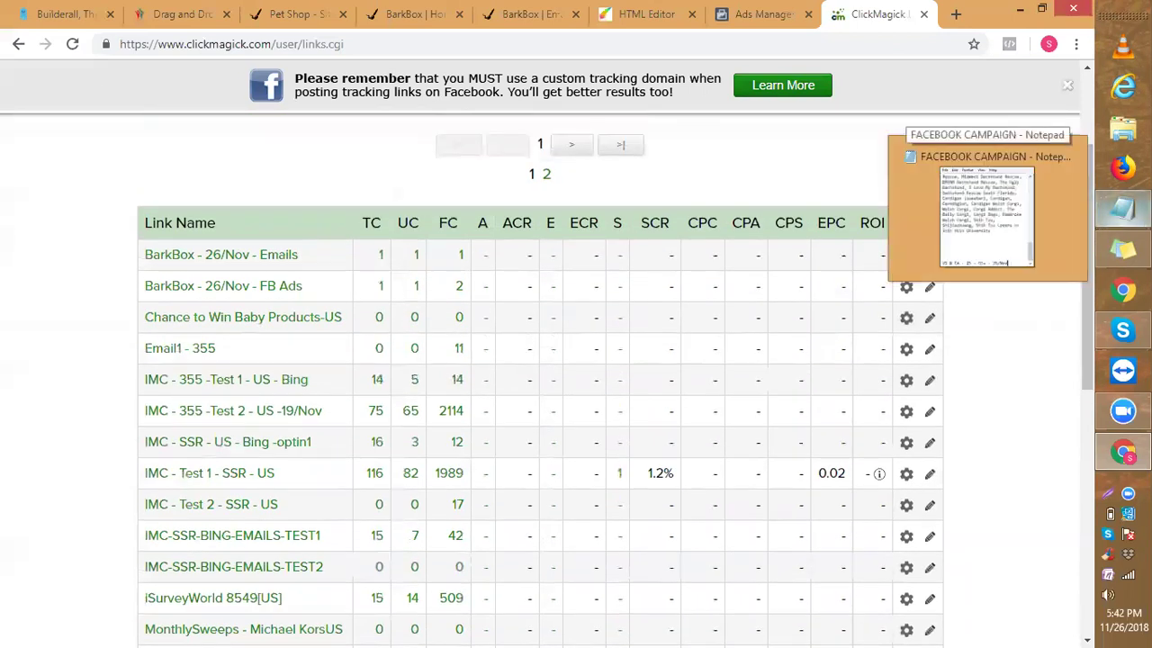
mouse_move(1123, 410)
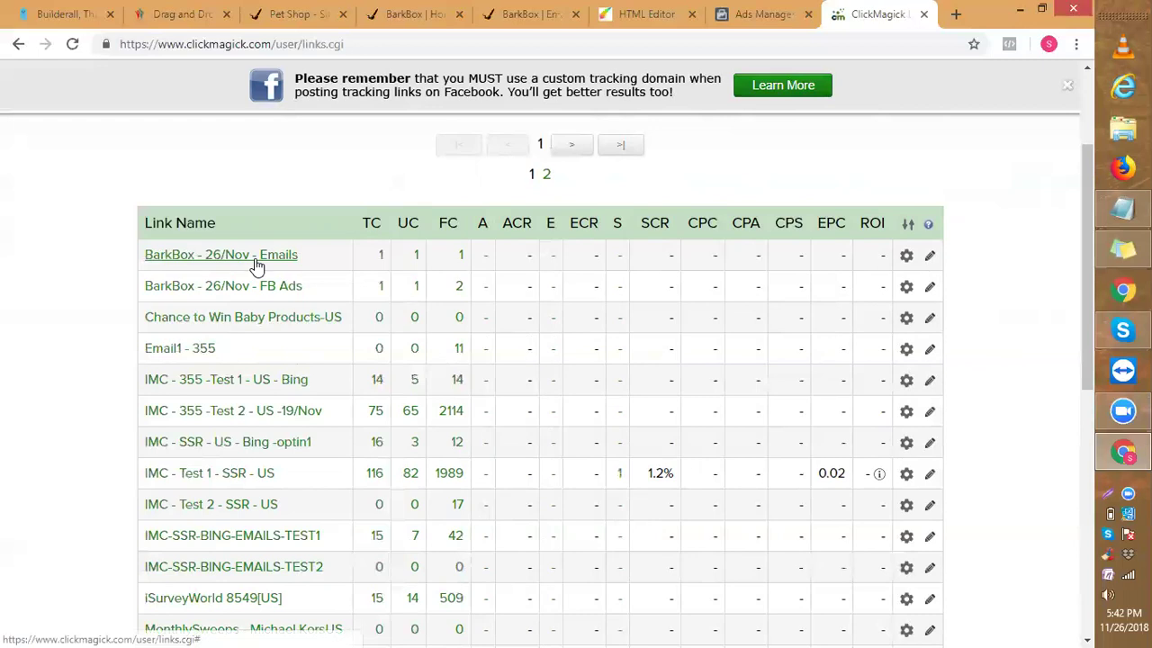
mouse_move(257, 264)
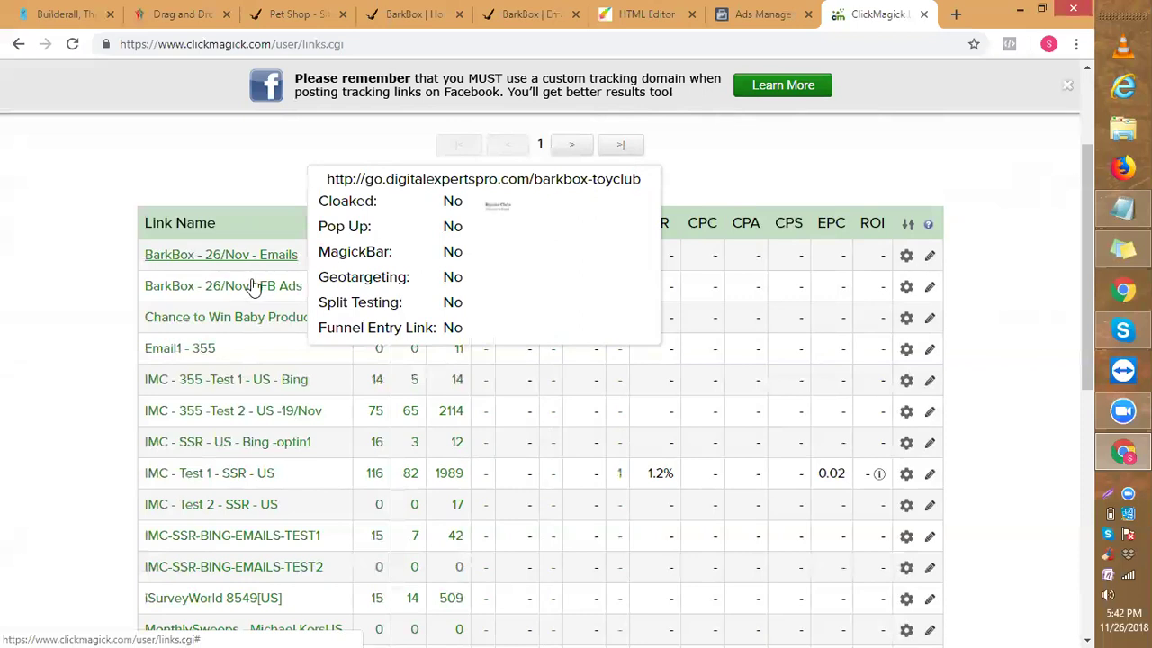
mouse_move(252, 288)
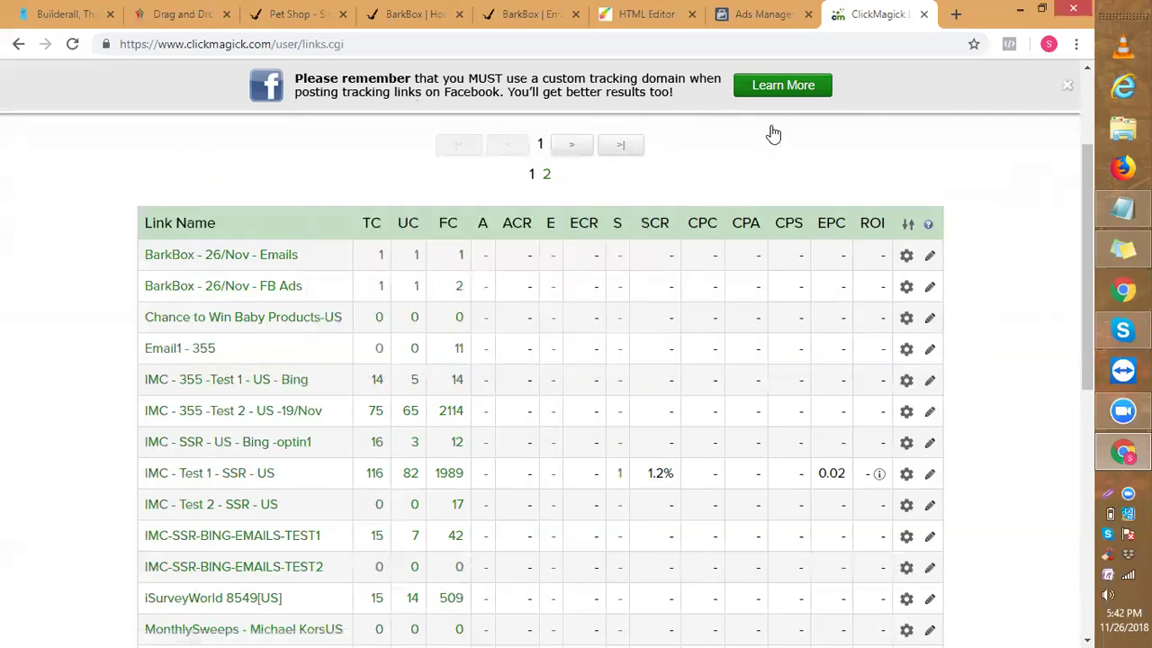
Open the form for creating a new tracking link and look at its Link Name field without filling it in.
click(1086, 135)
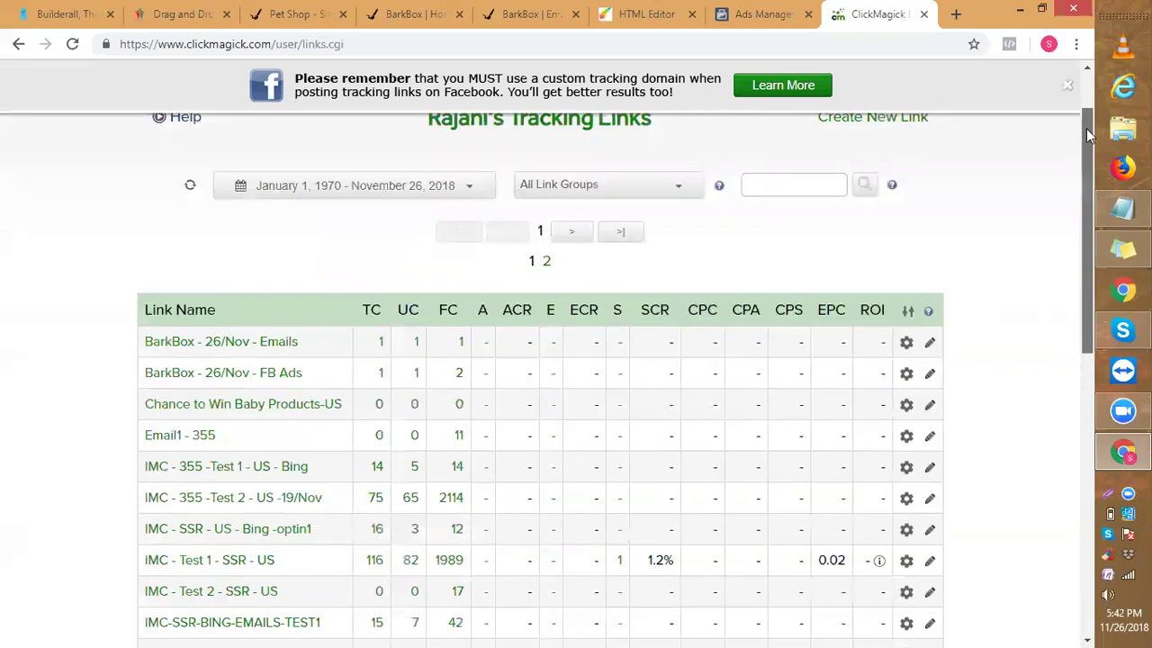
click(854, 202)
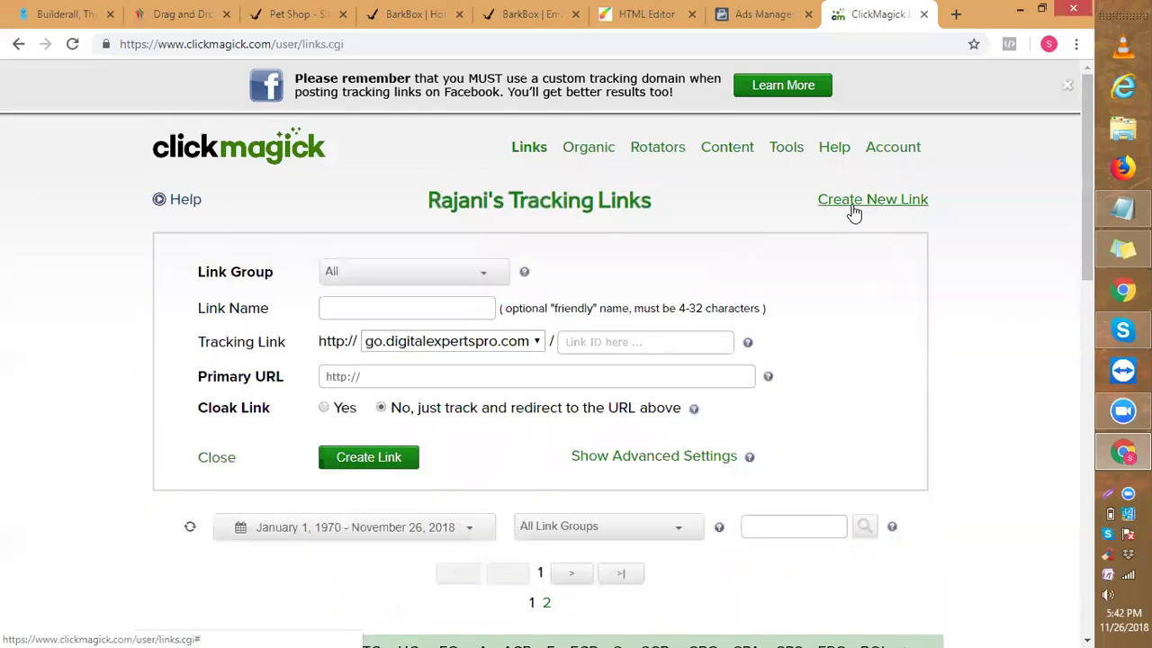
click(345, 309)
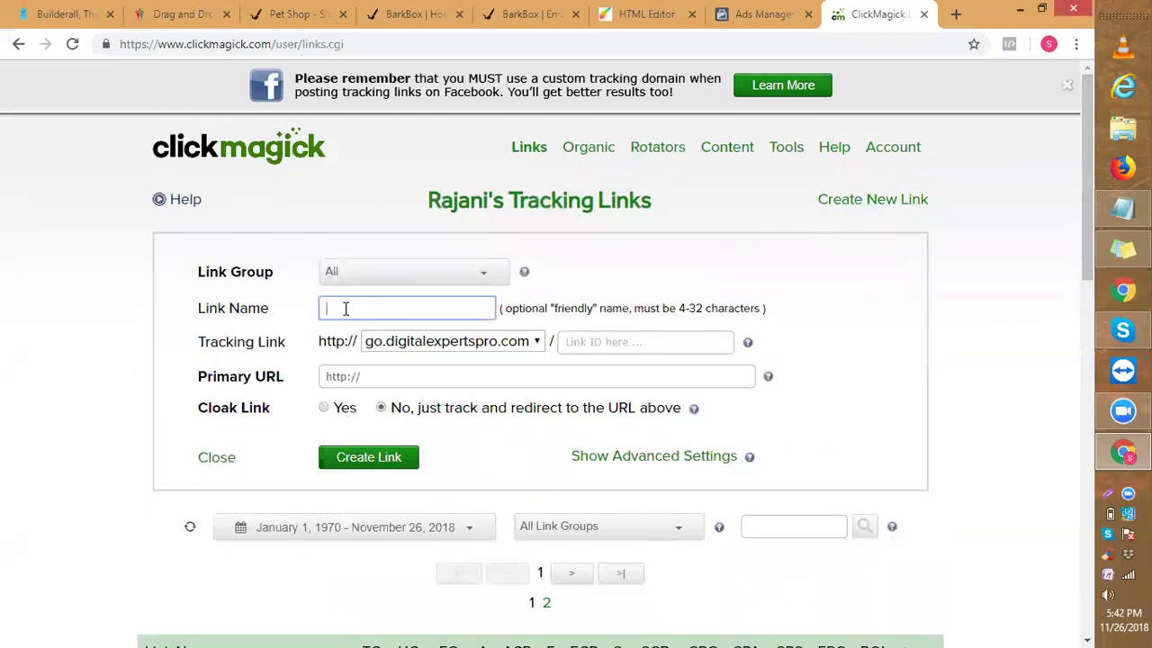
click(345, 309)
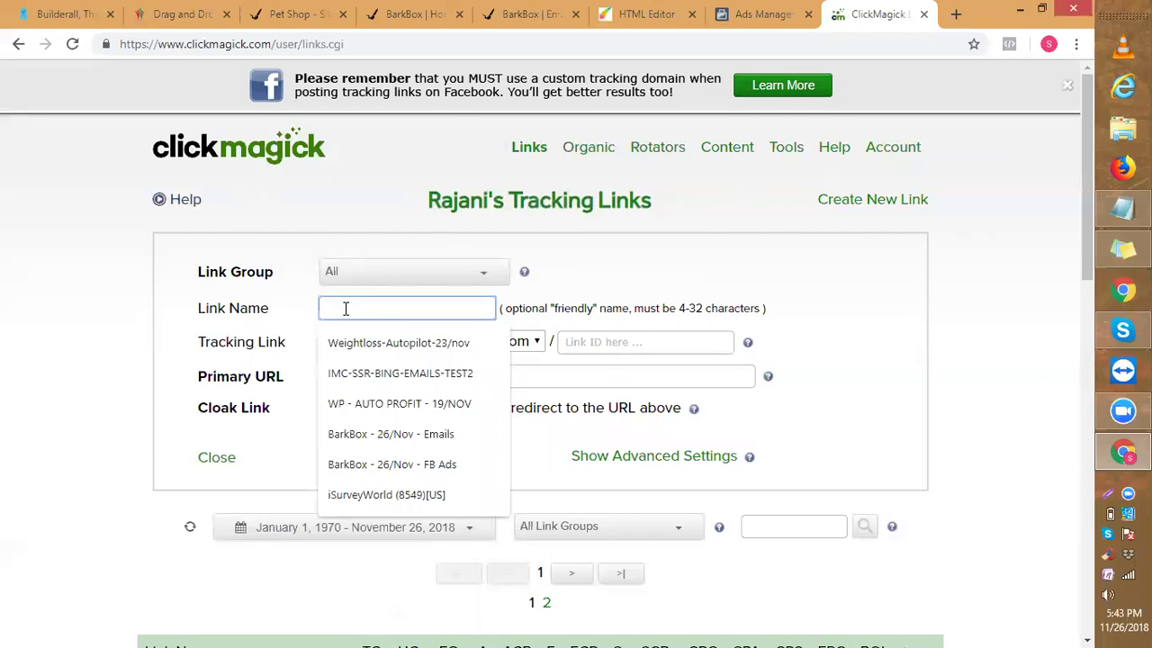
click(124, 490)
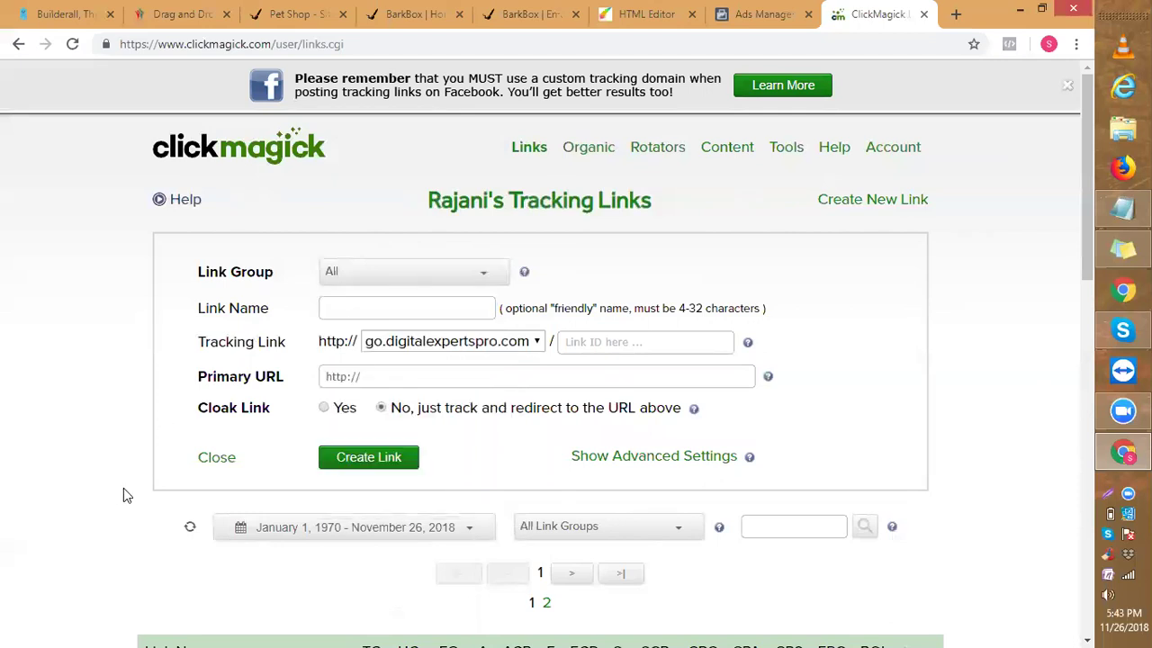
Expand the "BarkBox - 26/Nov - Emails" link and examine its tracking link, primary URL and cloaking settings.
drag(1084, 218, 1054, 372)
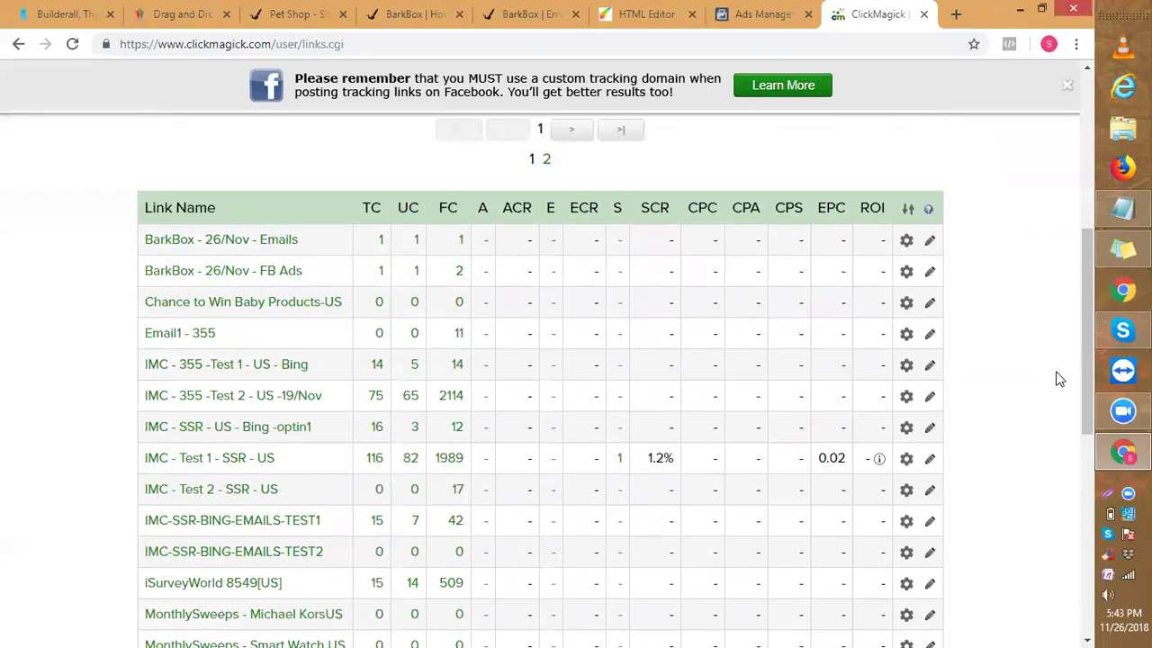
click(225, 241)
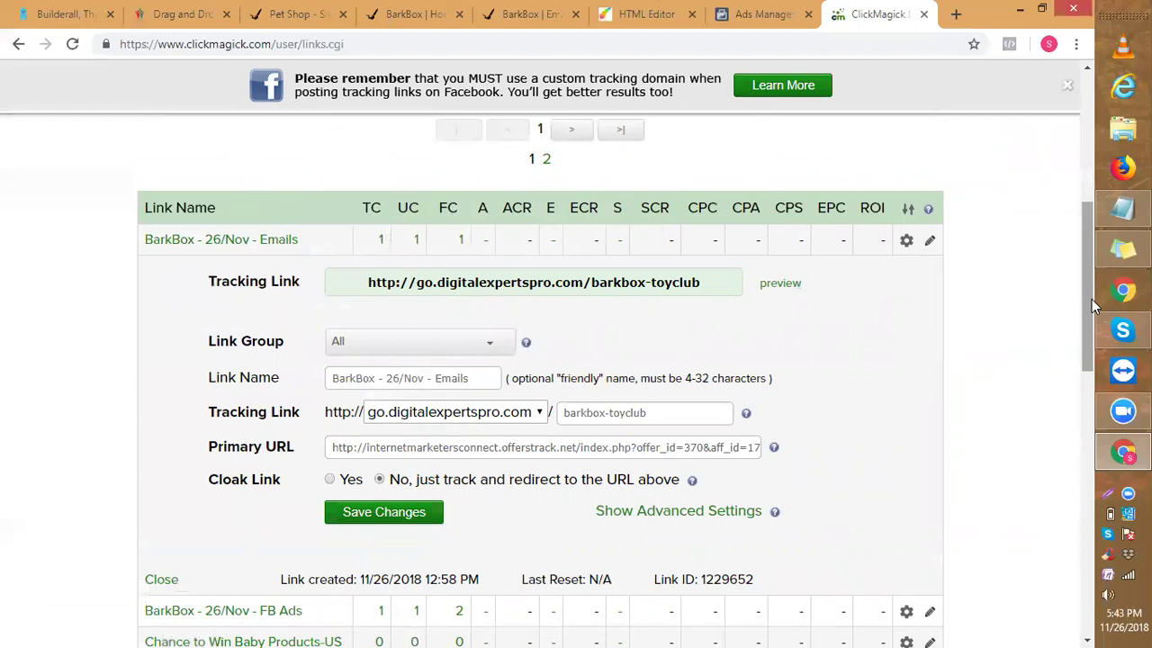
scroll(1090, 316, down, 4)
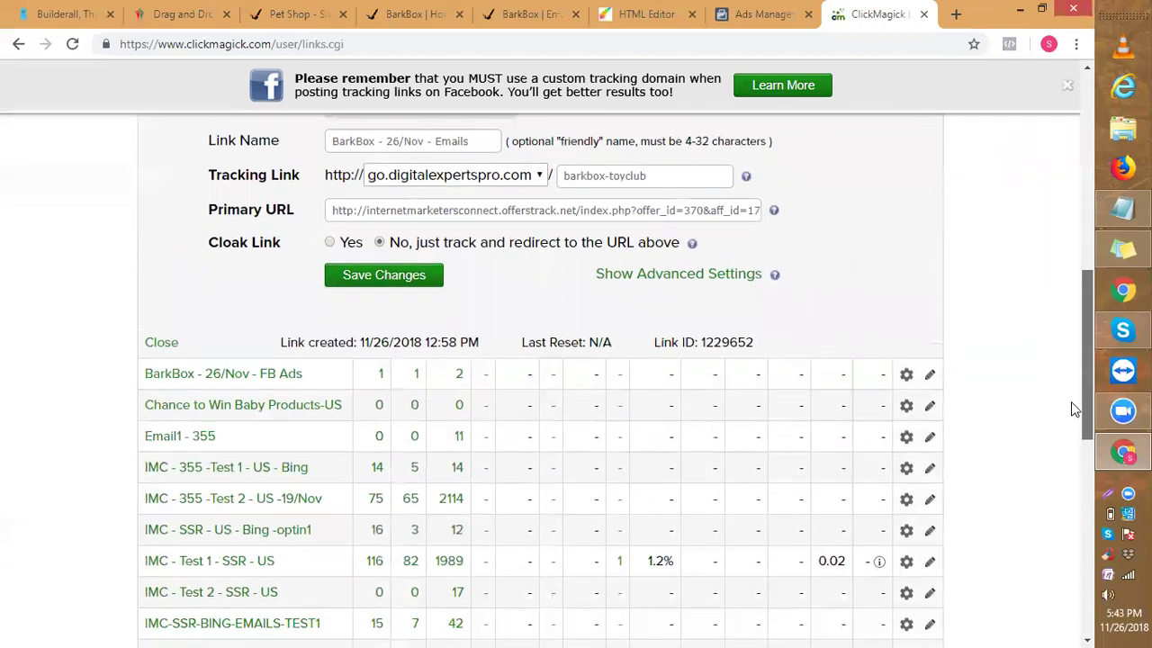
scroll(1073, 423, down, 1)
scroll(1075, 412, up, 1)
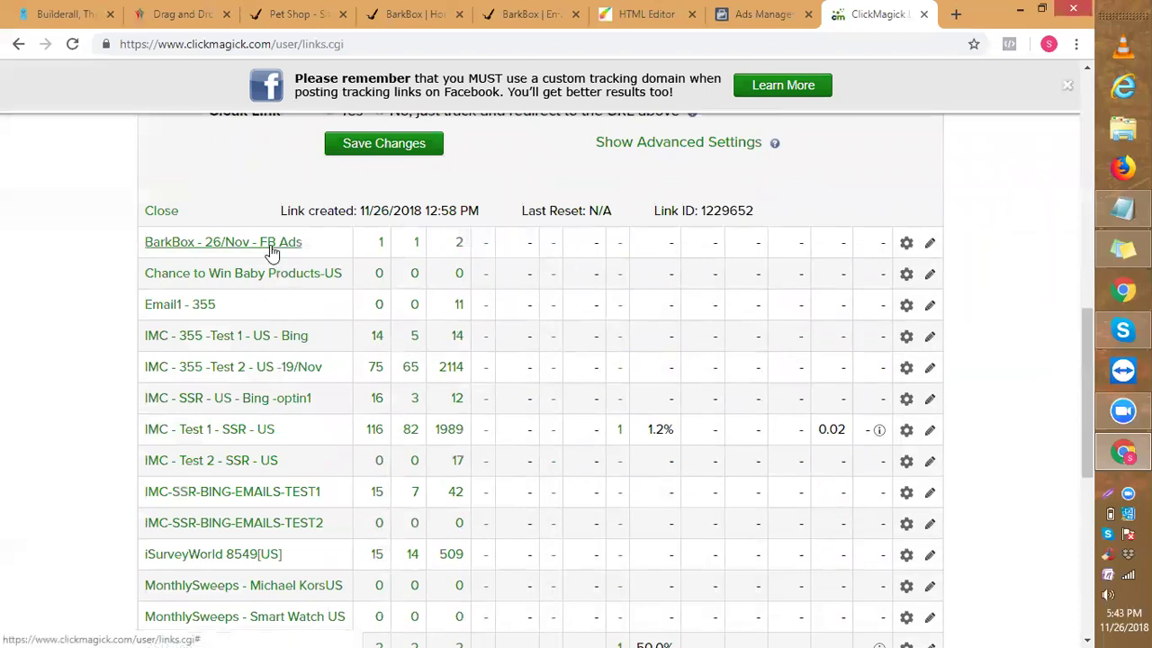
Expand the "BarkBox - 26/Nov - FB Ads" link and copy its tracking link URL.
mouse_move(273, 254)
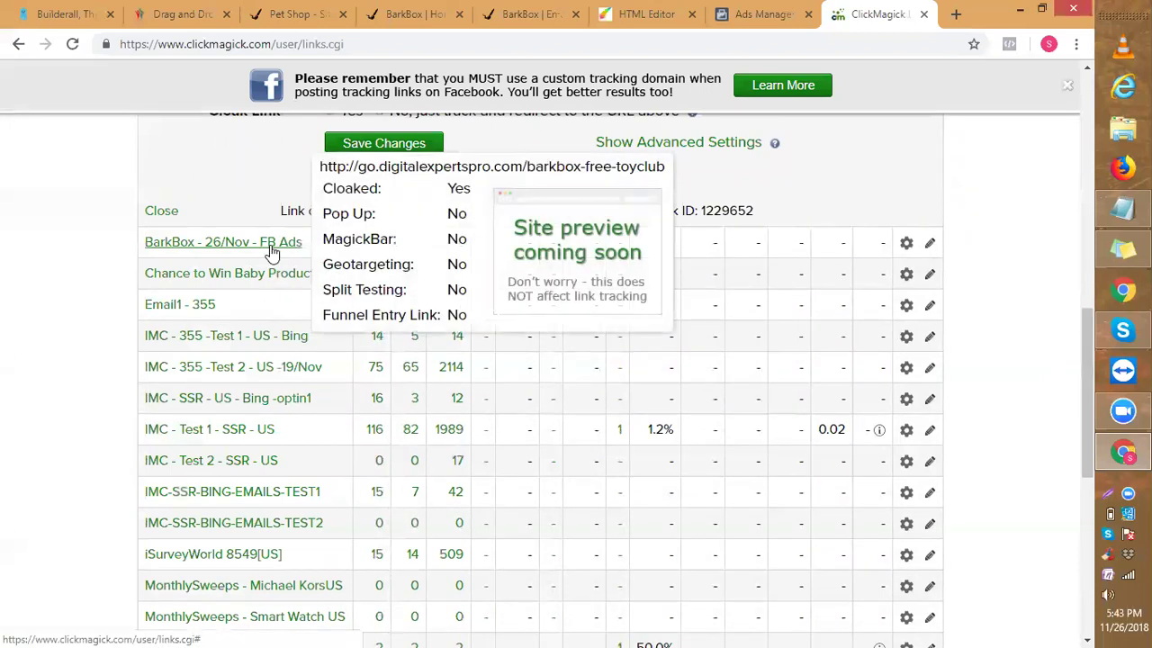
click(273, 253)
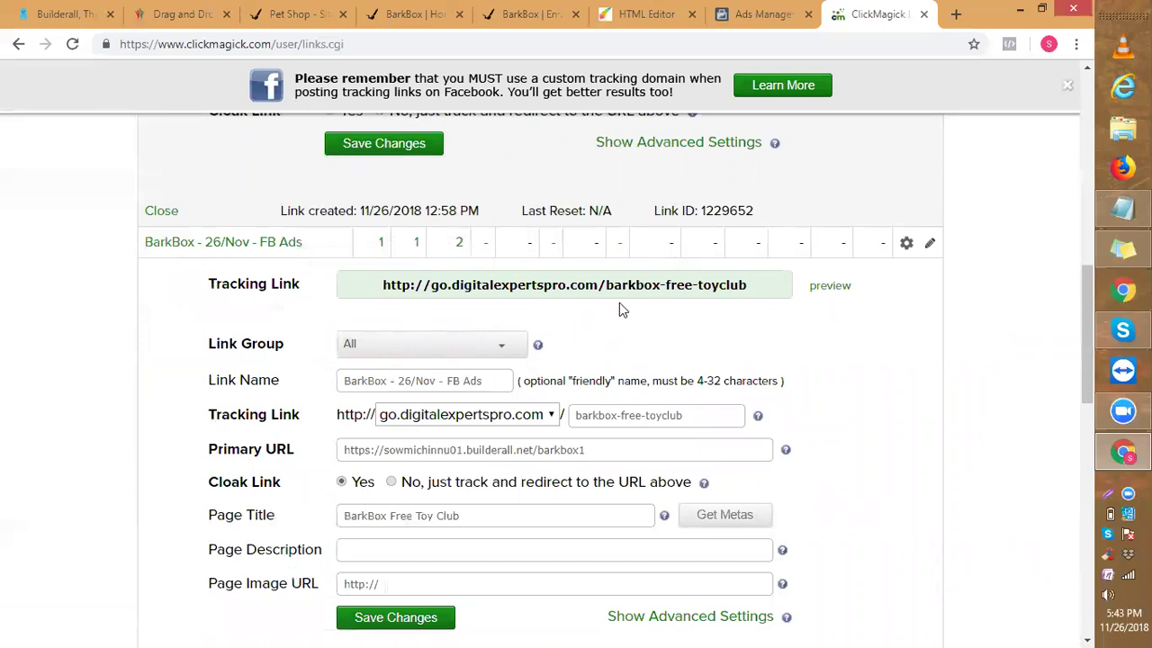
drag(1082, 323, 1083, 359)
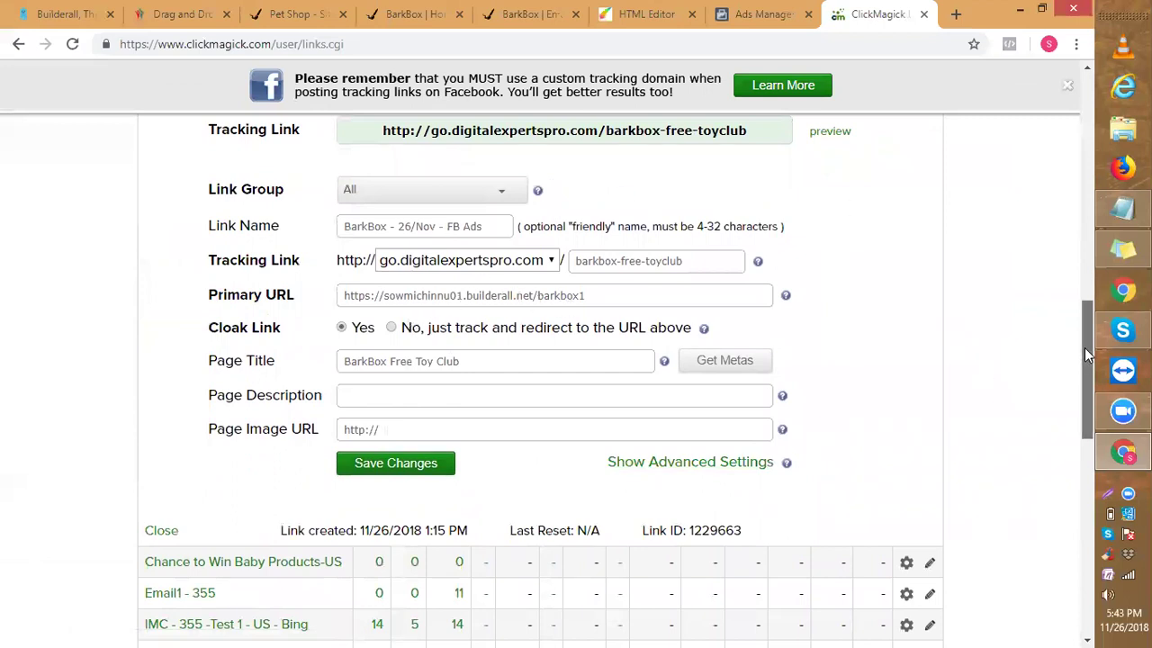
drag(1085, 353, 1080, 310)
click(754, 311)
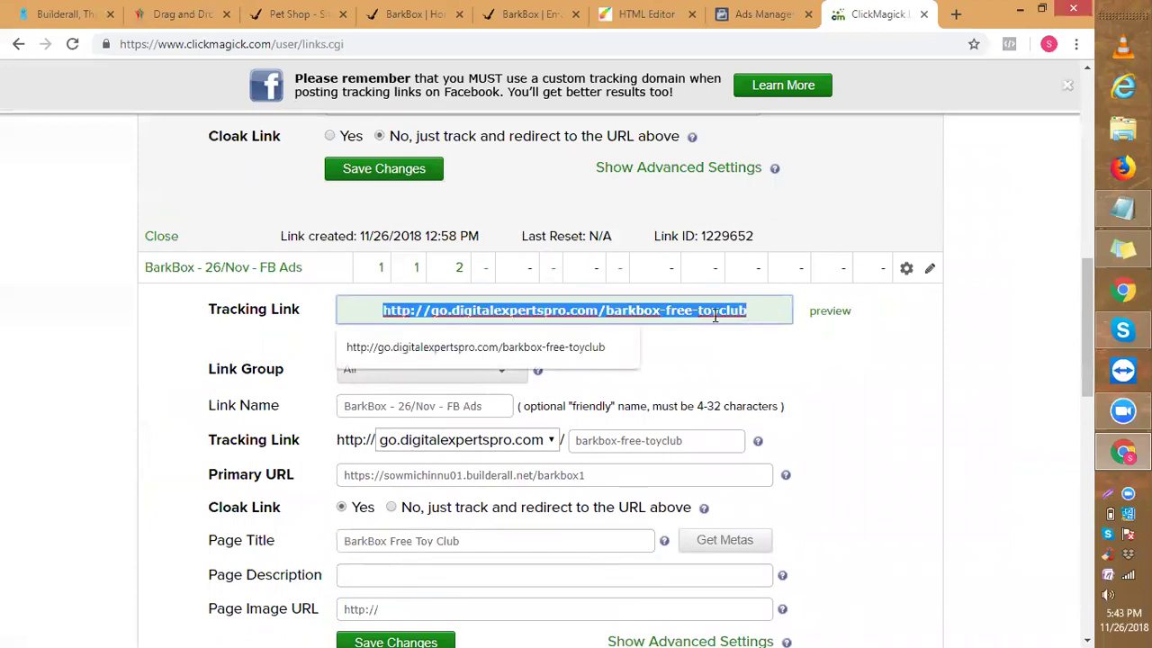
right_click(715, 314)
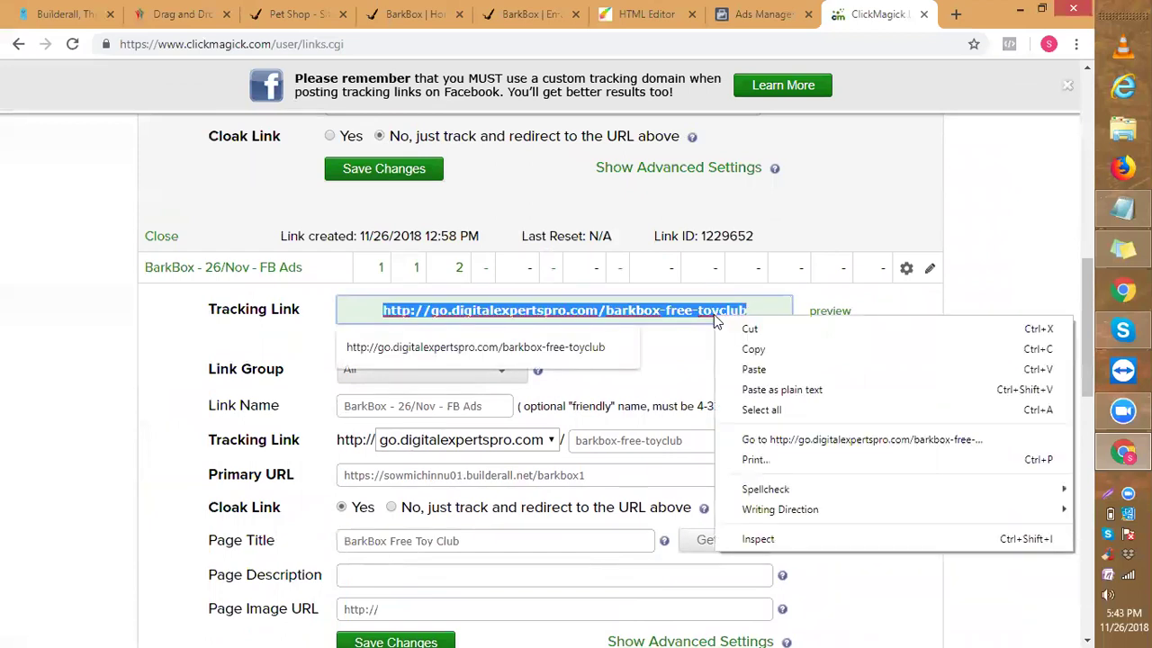
click(752, 349)
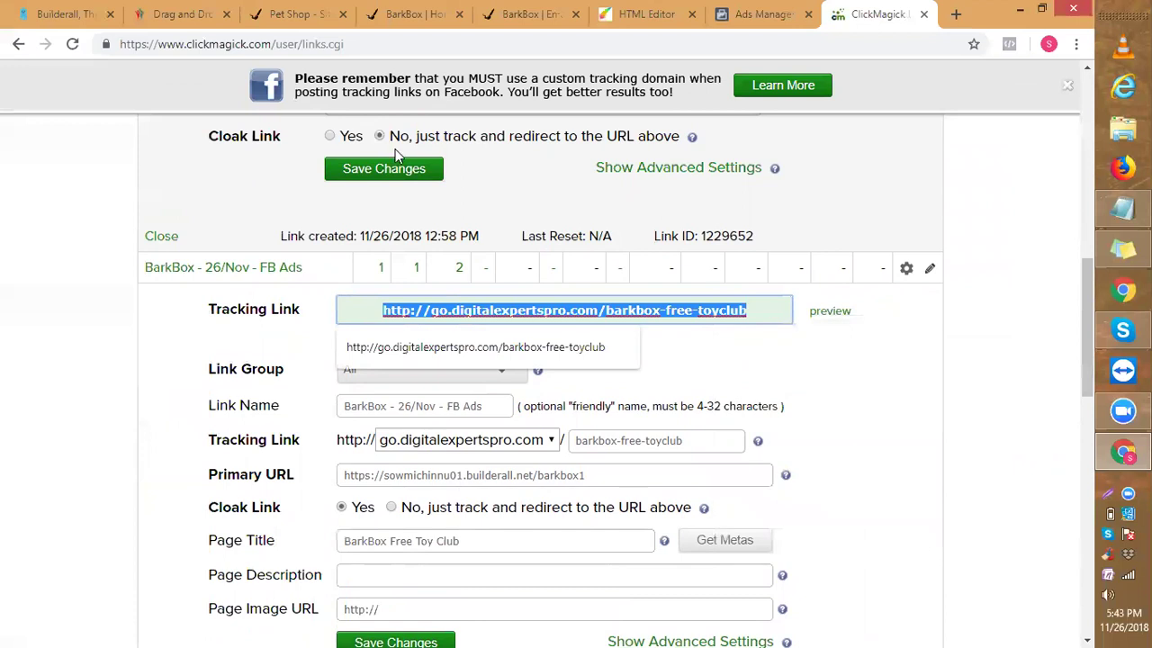
click(739, 27)
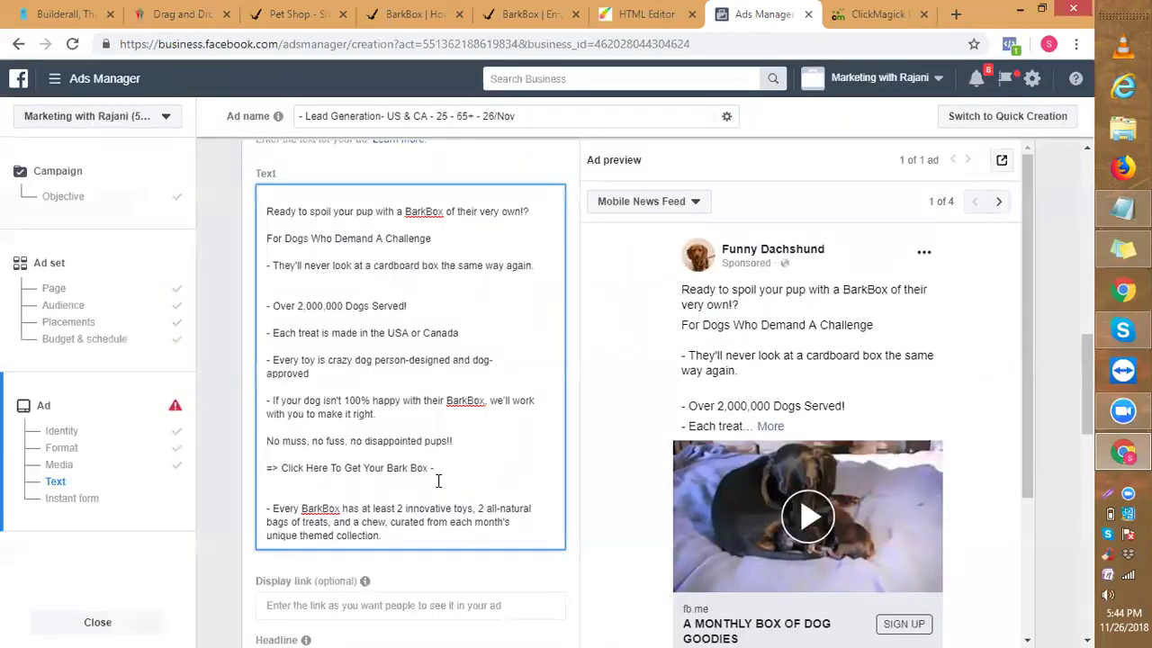
click(281, 468)
key(shift+Right)
shift+click(450, 471)
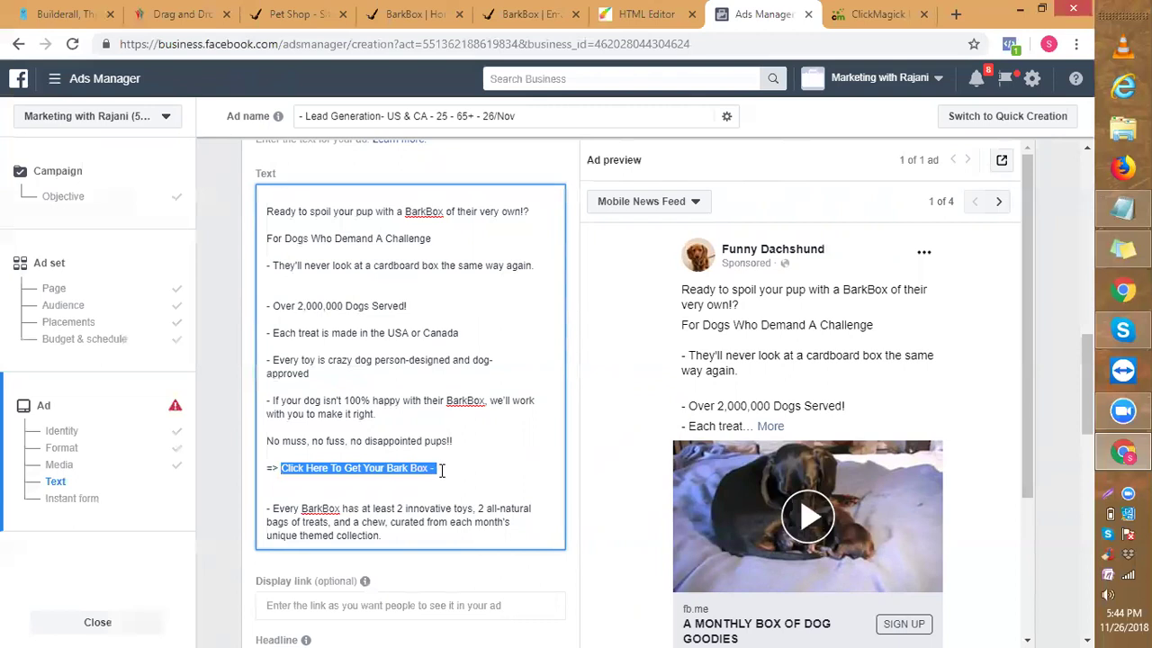
click(441, 469)
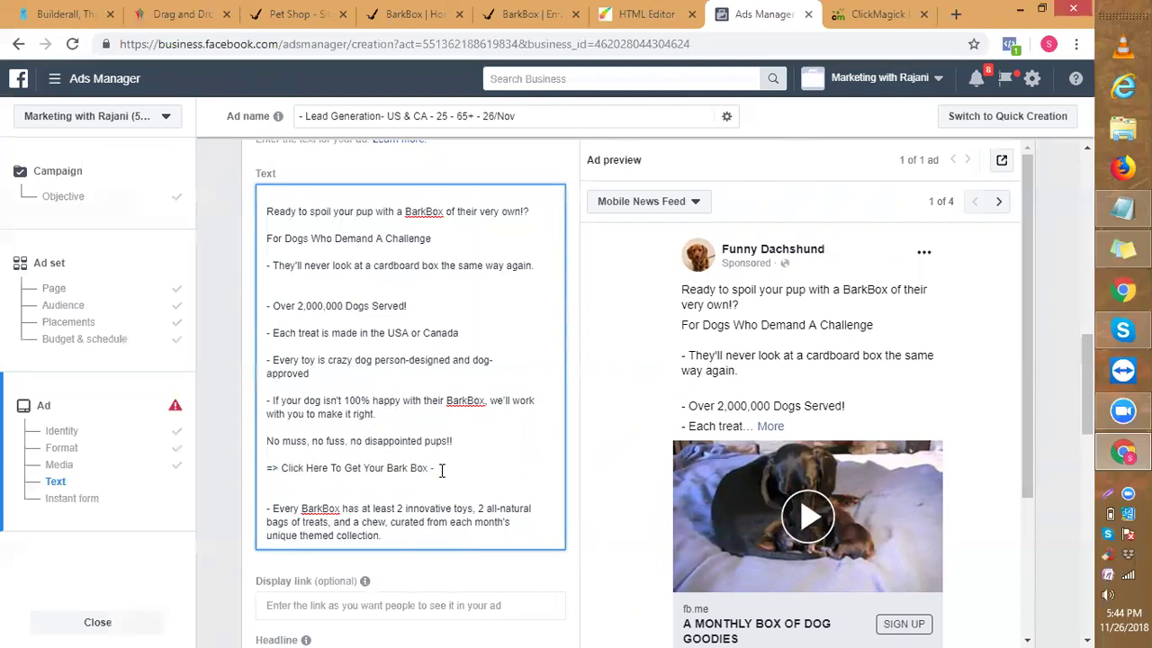
key(Return)
key(Return)
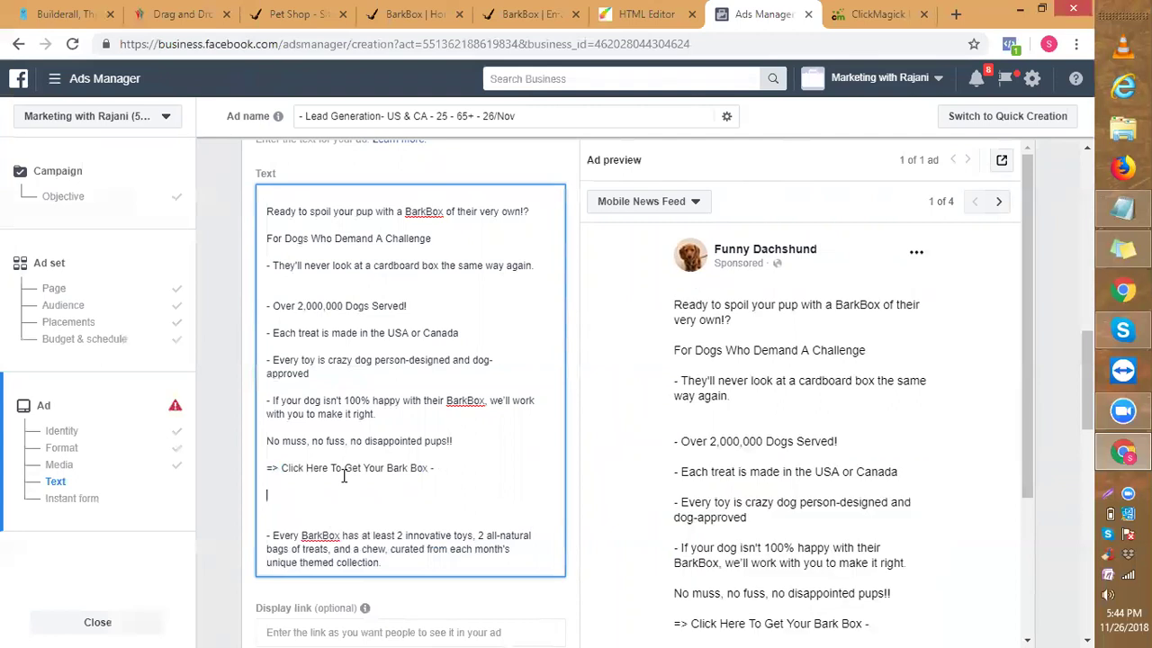
key(ctrl+v)
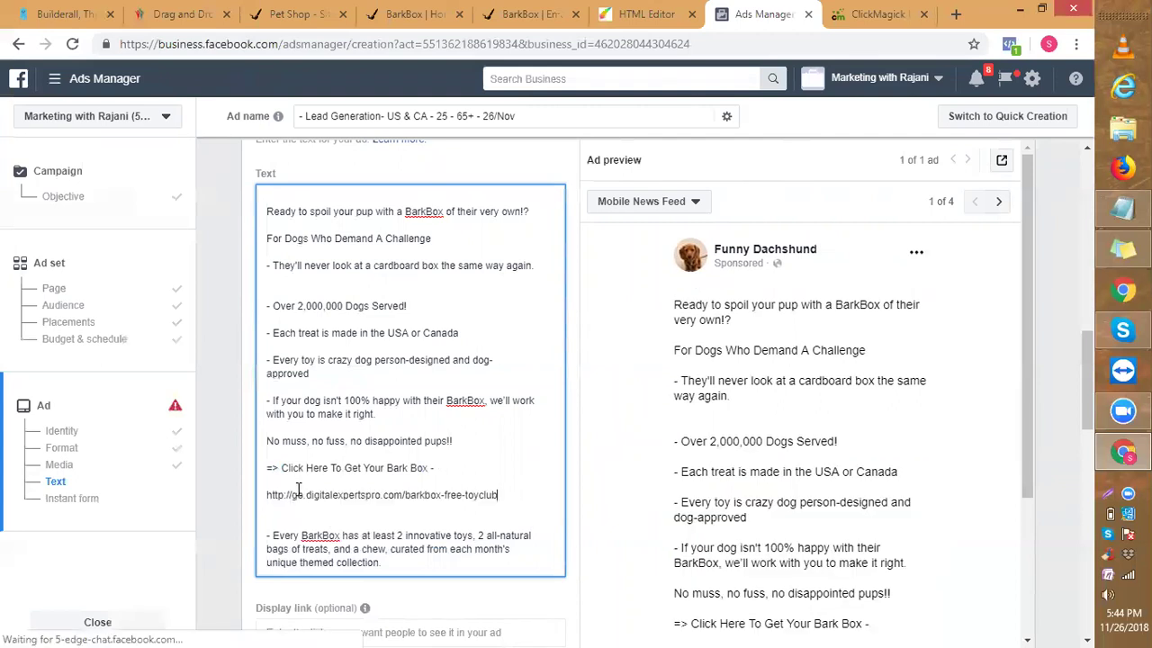
Replace the word "Here" in the ad text's call-to-action line with "the link below".
double_click(309, 467)
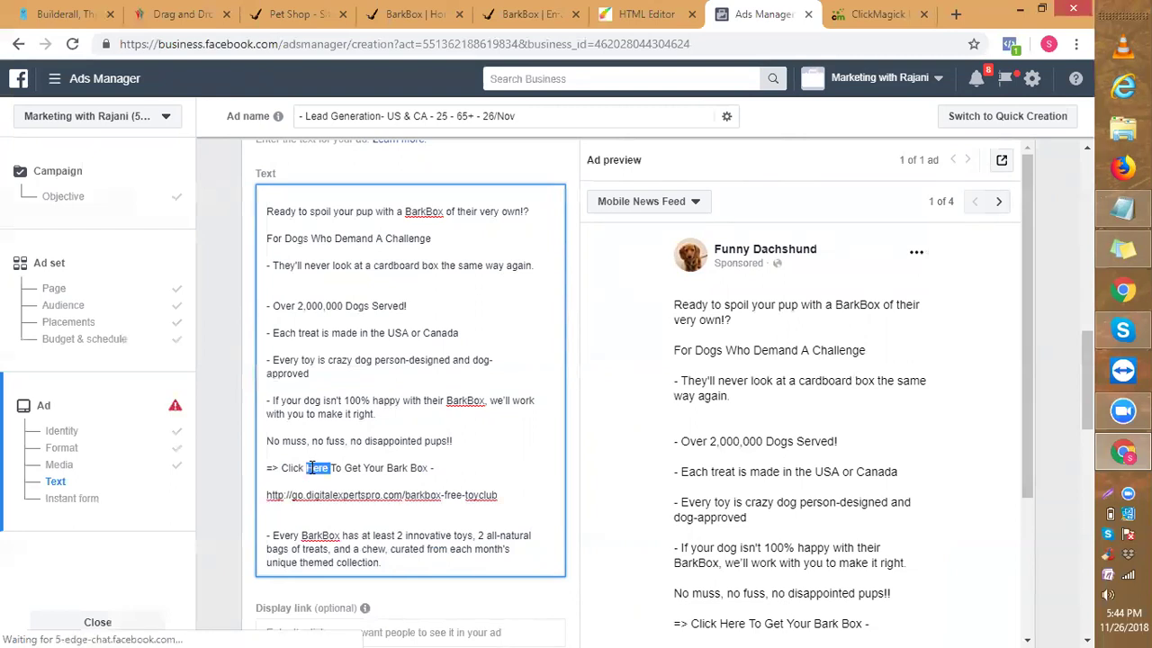
text(the link below)
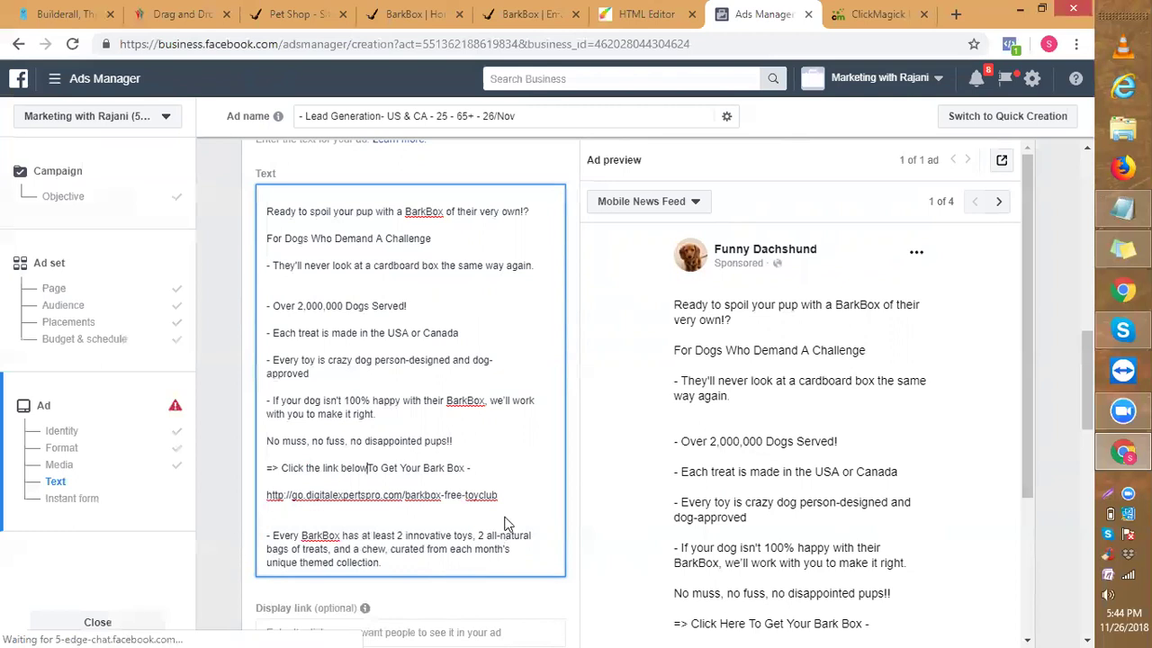
click(1084, 404)
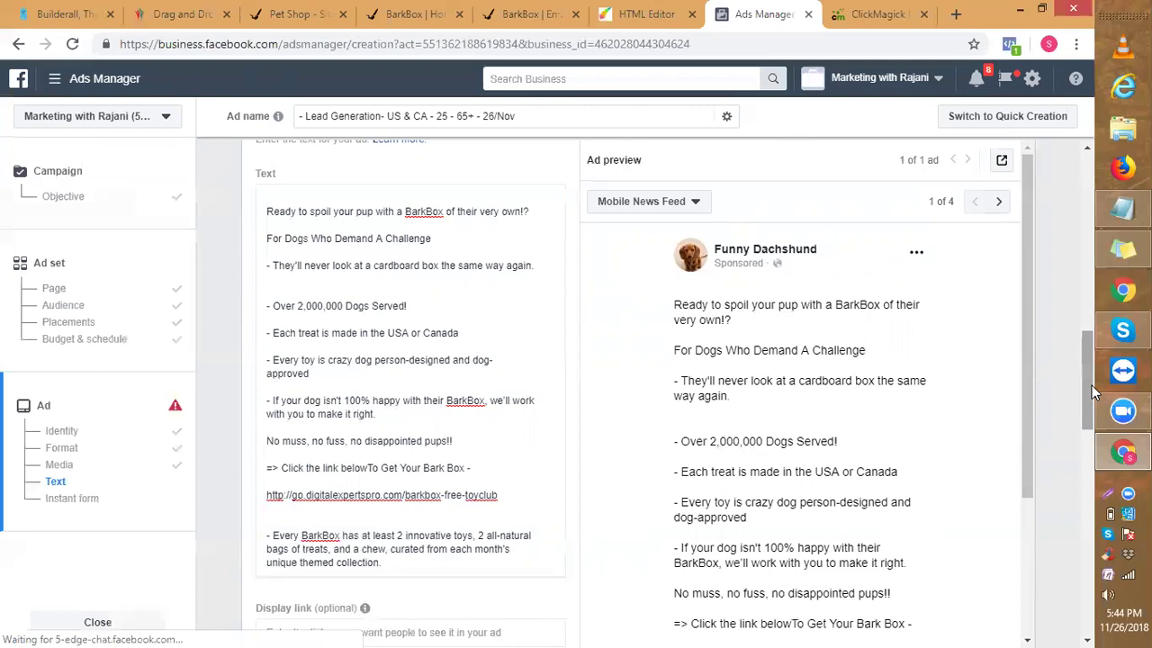
scroll(1092, 385, down, 1)
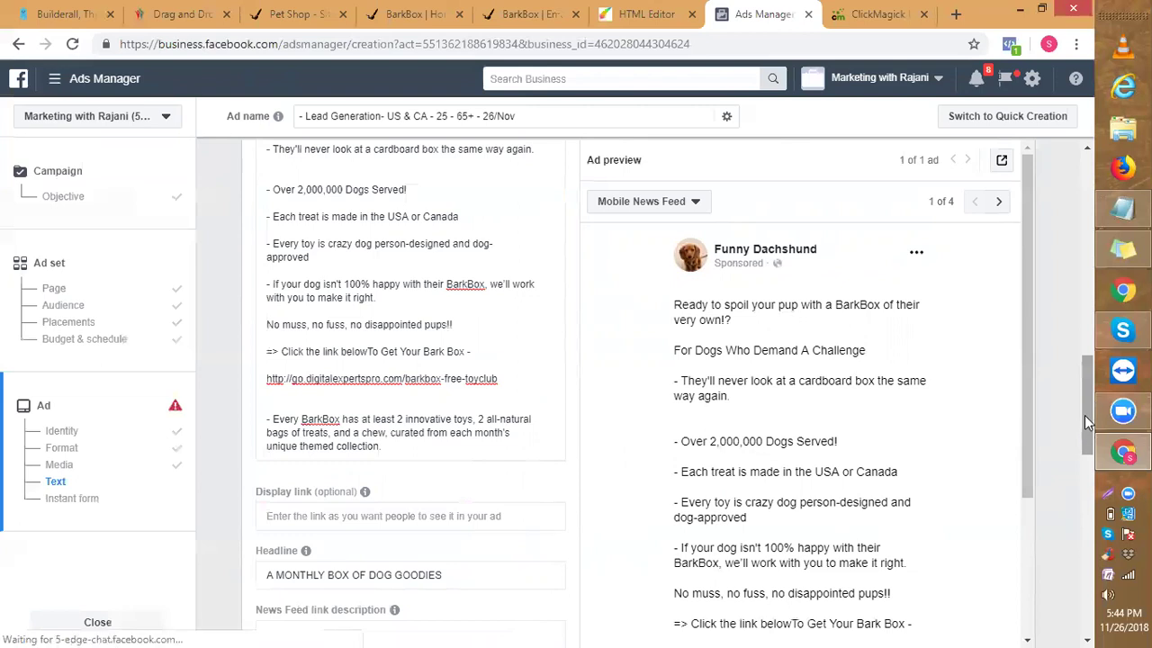
scroll(1086, 381, down, 4)
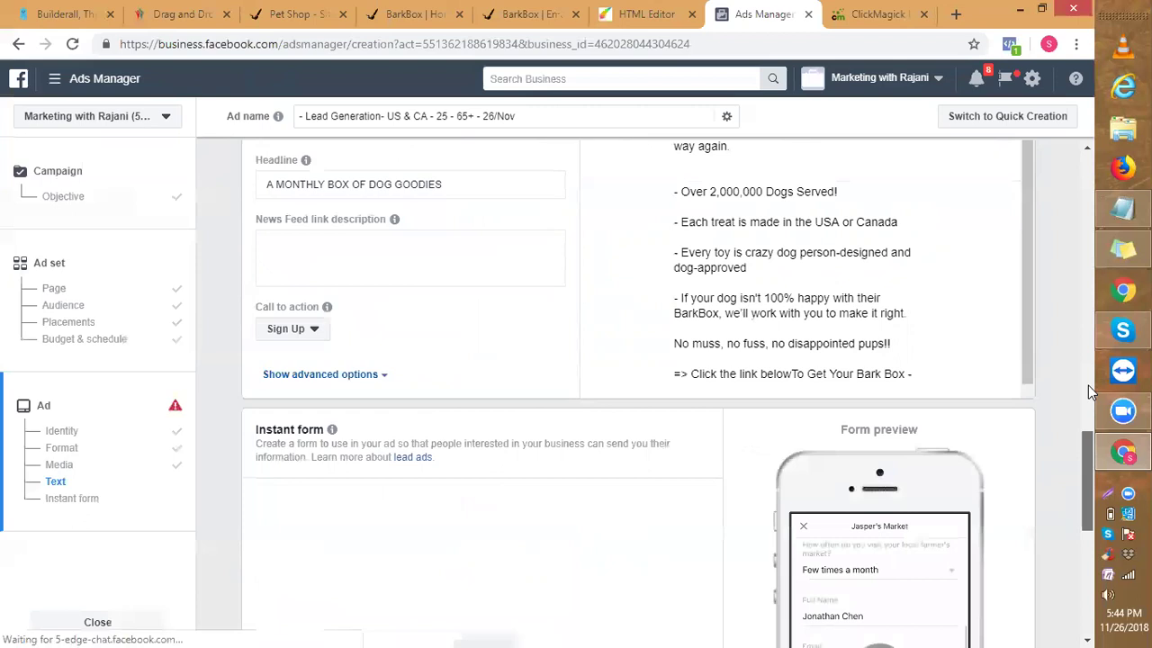
Set the ad's call to action to Learn More.
scroll(1088, 396, down, 1)
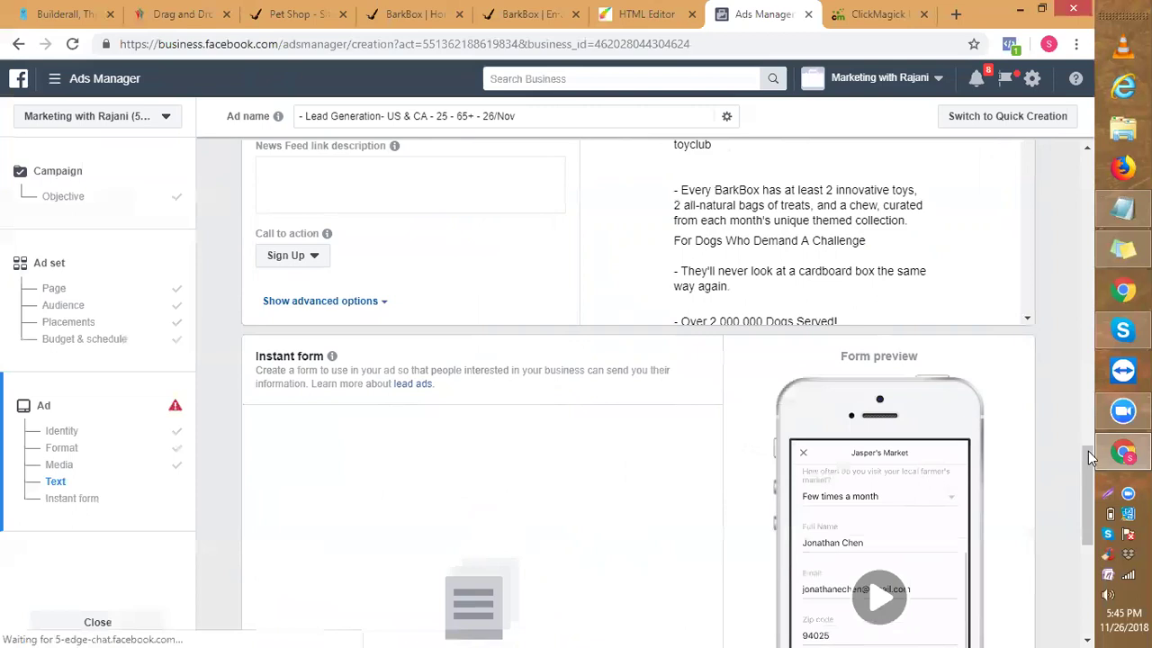
scroll(1088, 452, up, 5)
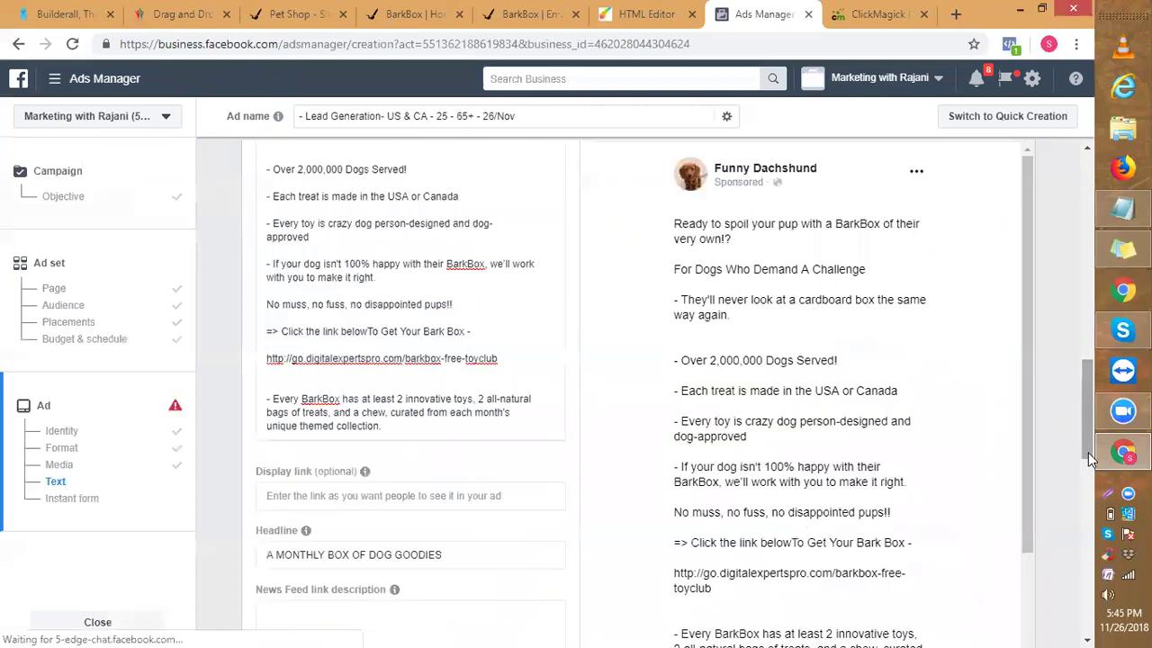
scroll(1088, 453, down, 5)
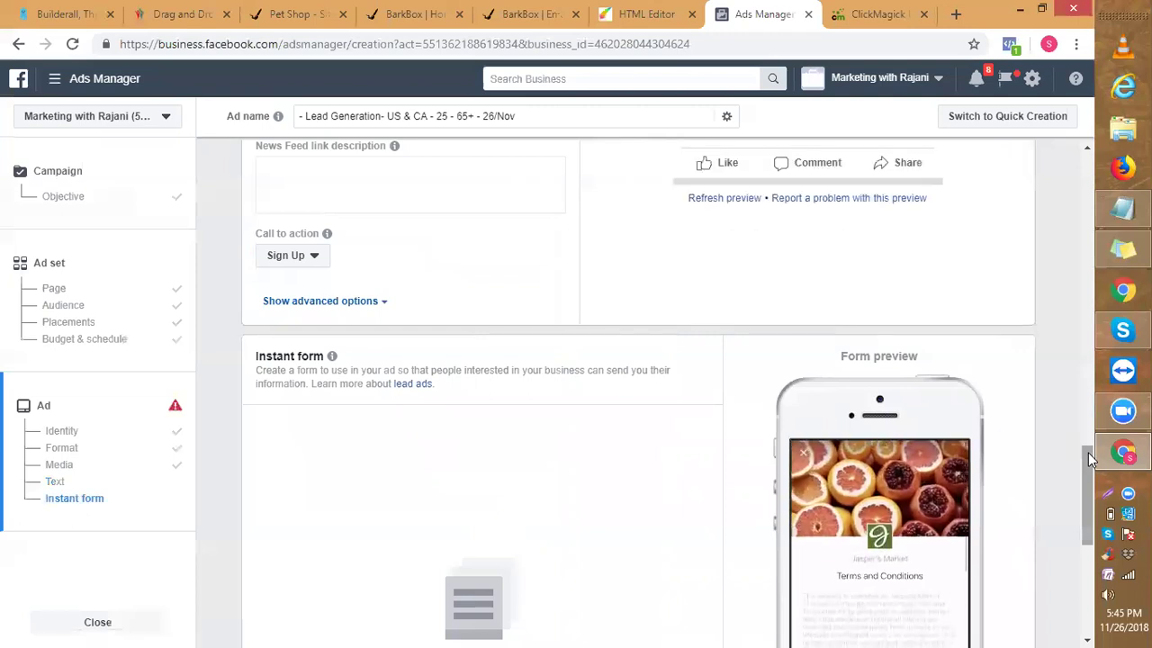
click(303, 258)
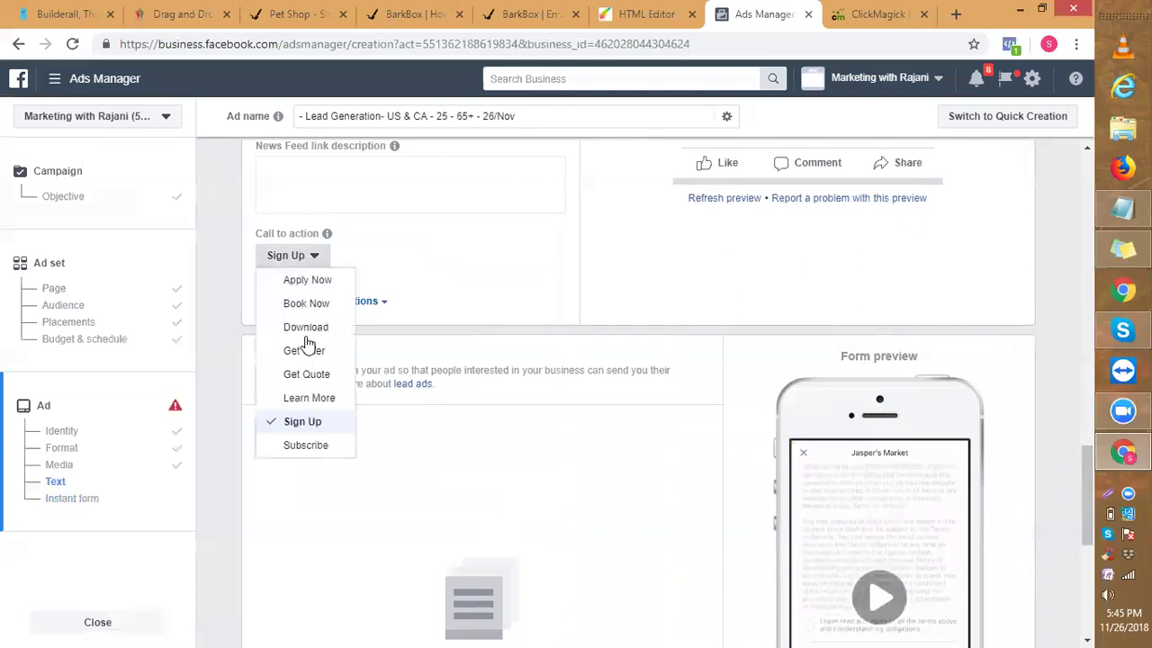
click(306, 400)
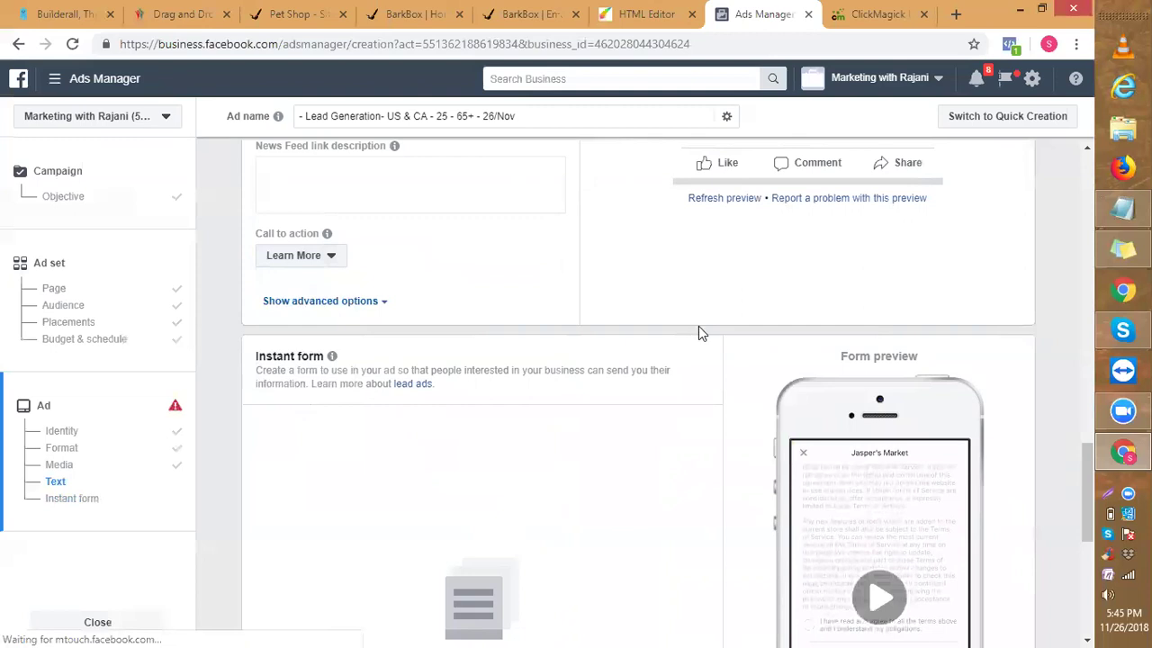
Change the ad's call to action to Get Offer.
drag(1083, 463, 1082, 417)
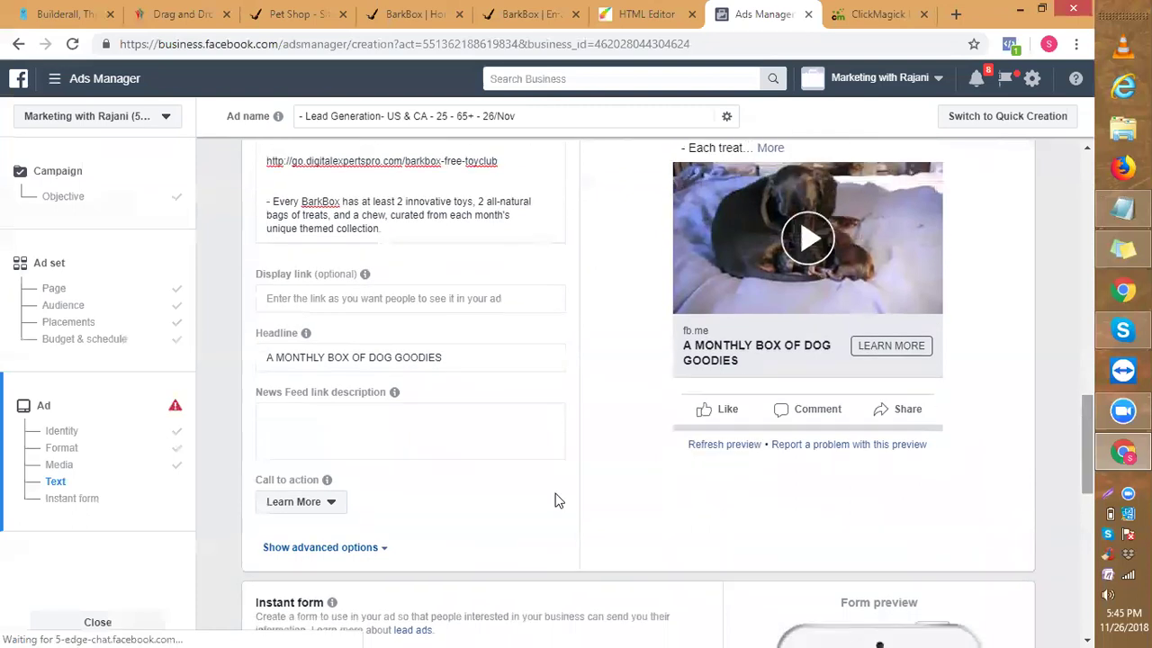
click(321, 501)
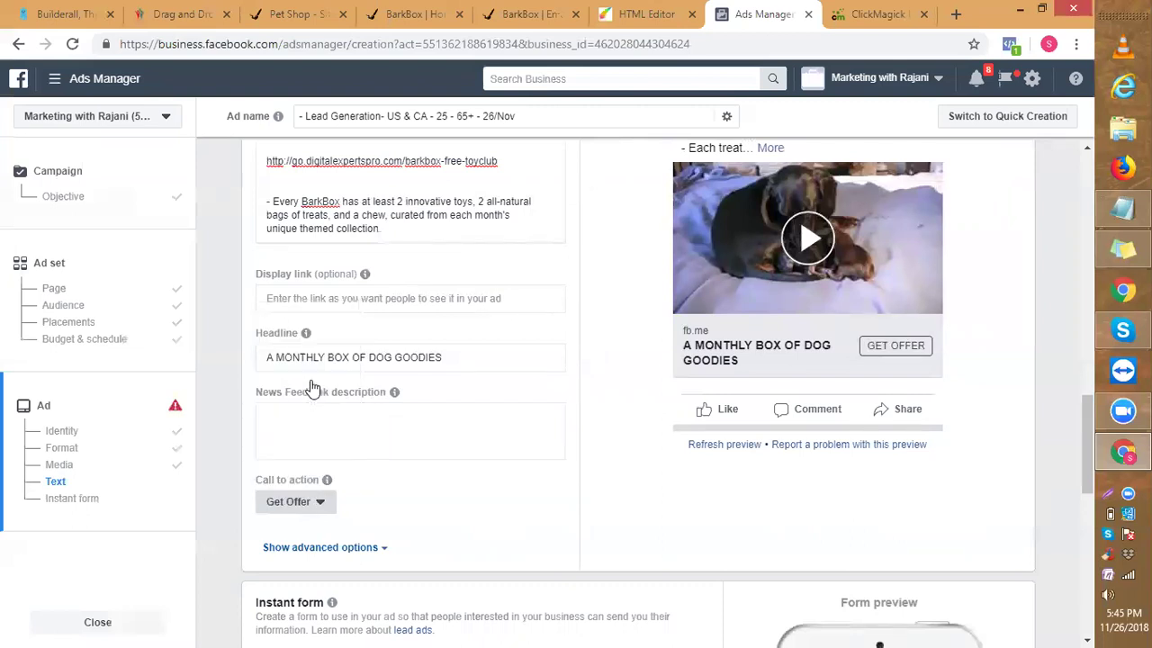
click(311, 382)
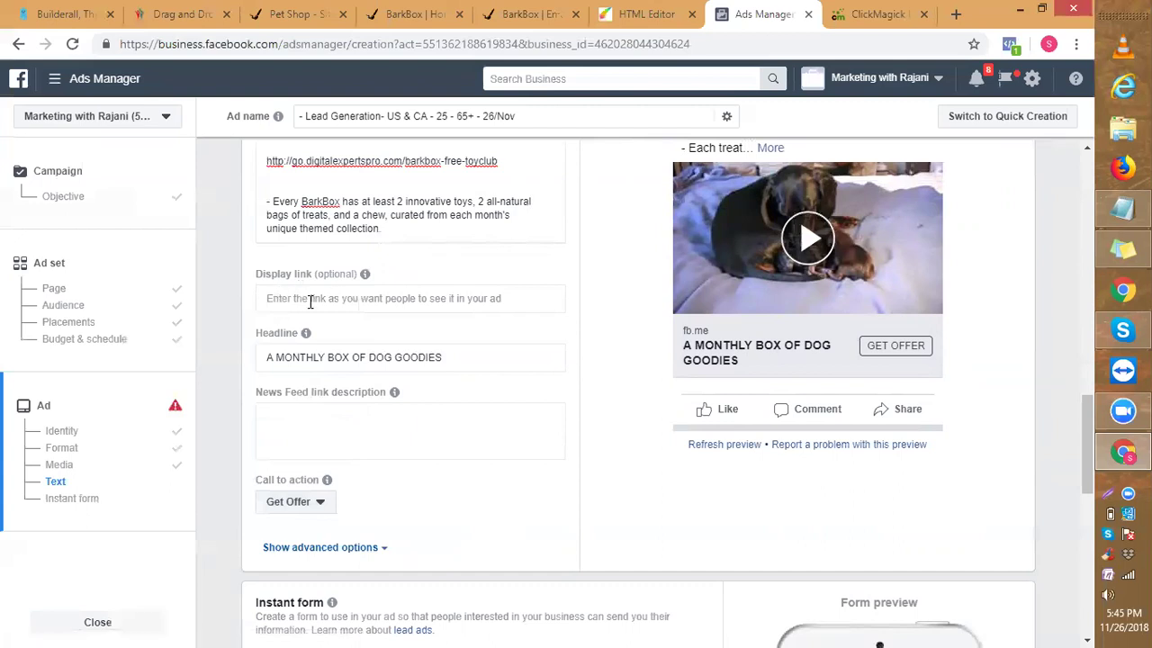
click(356, 300)
text(www)
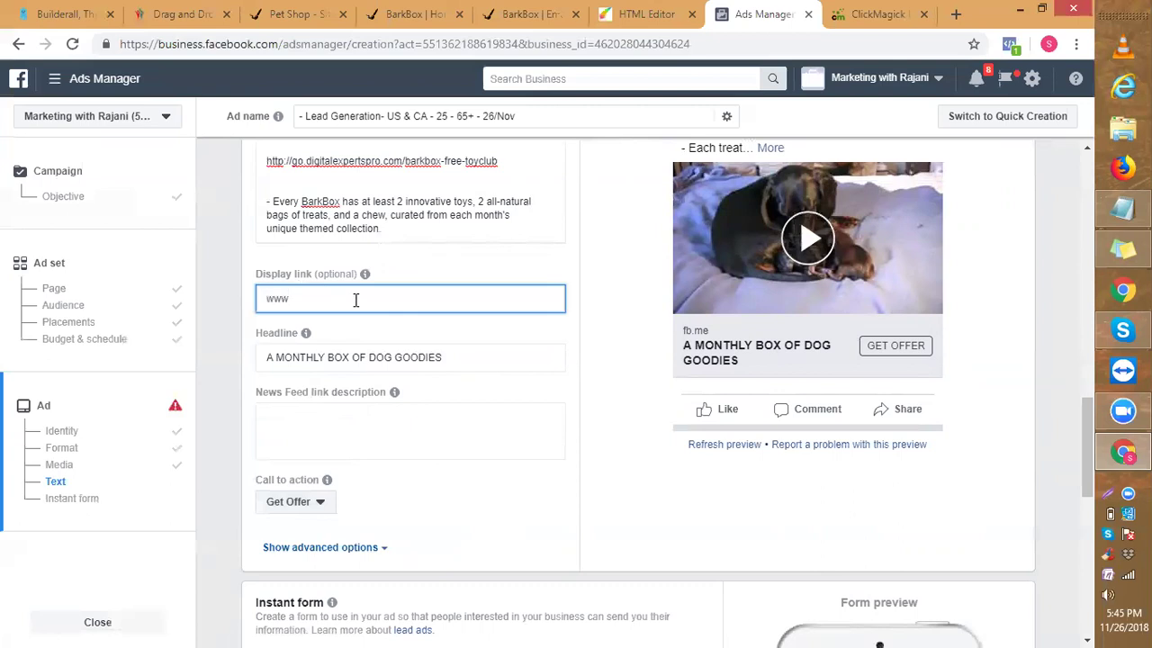
text(.barkbox)
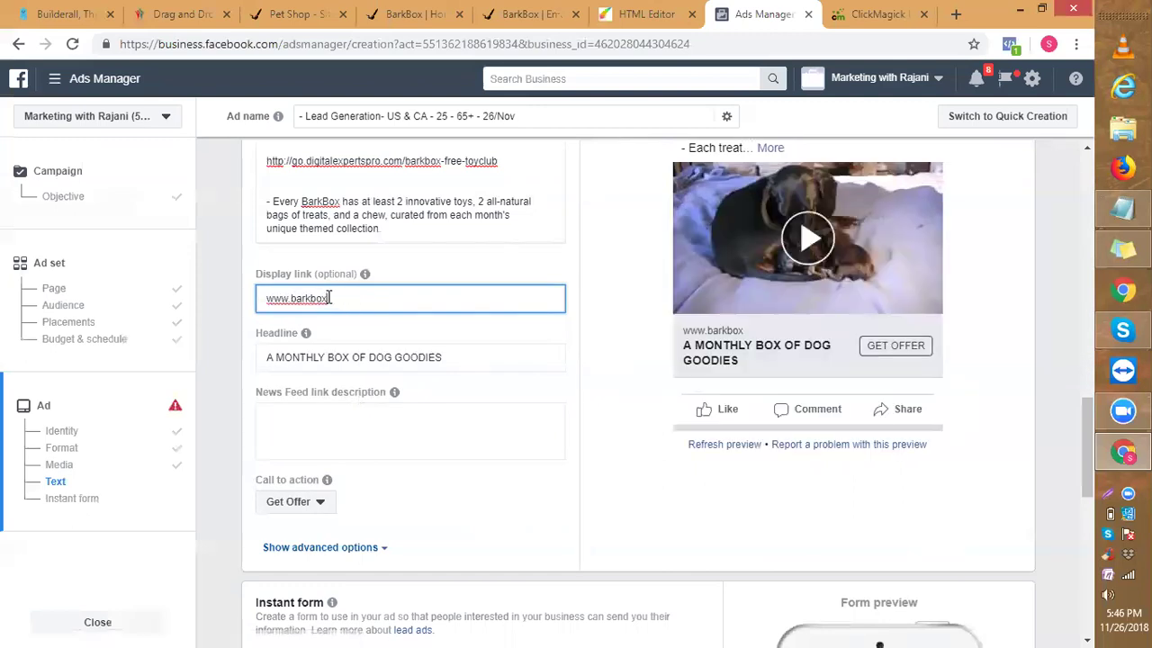
drag(330, 298, 268, 299)
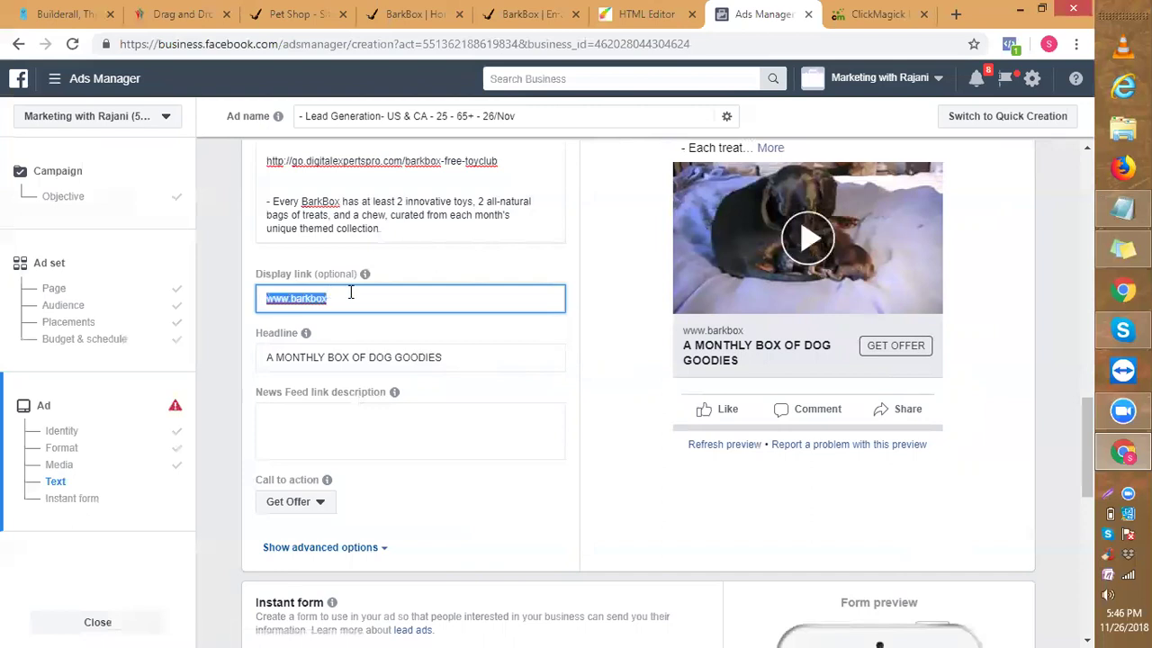
key(BackSpace)
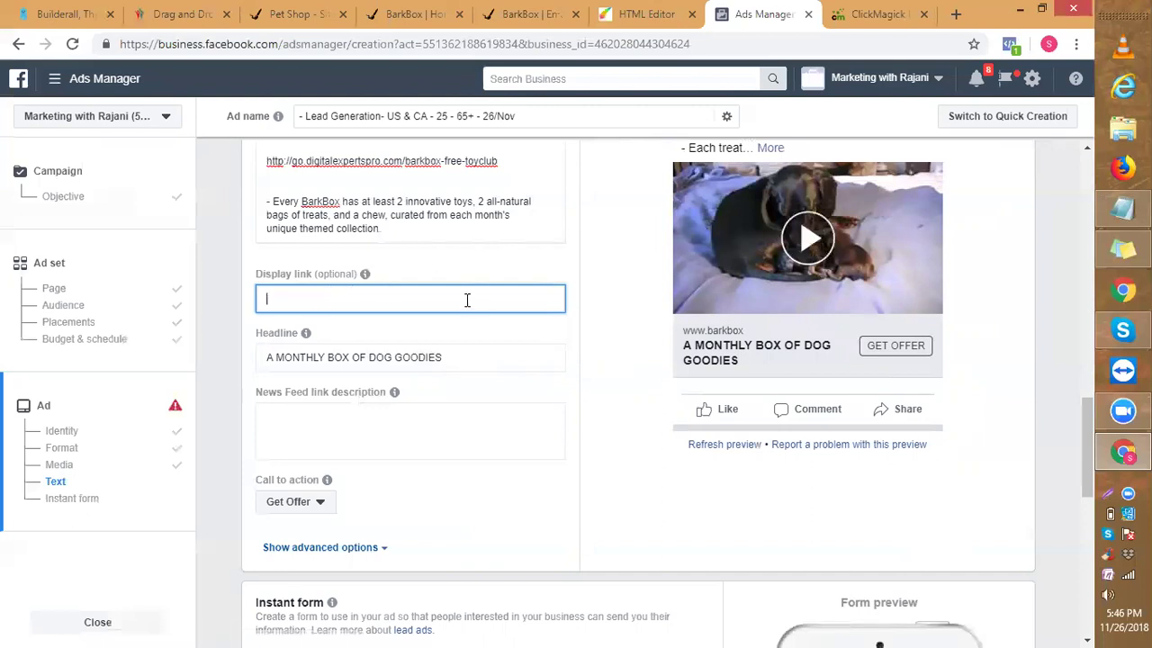
right_click(442, 299)
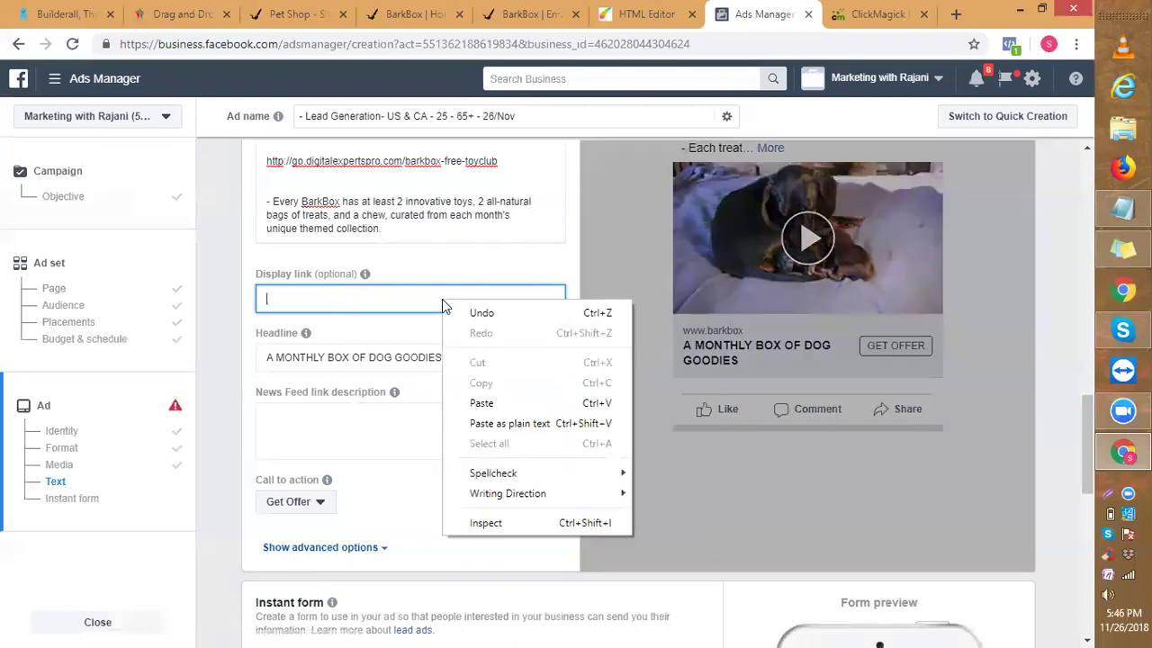
click(482, 403)
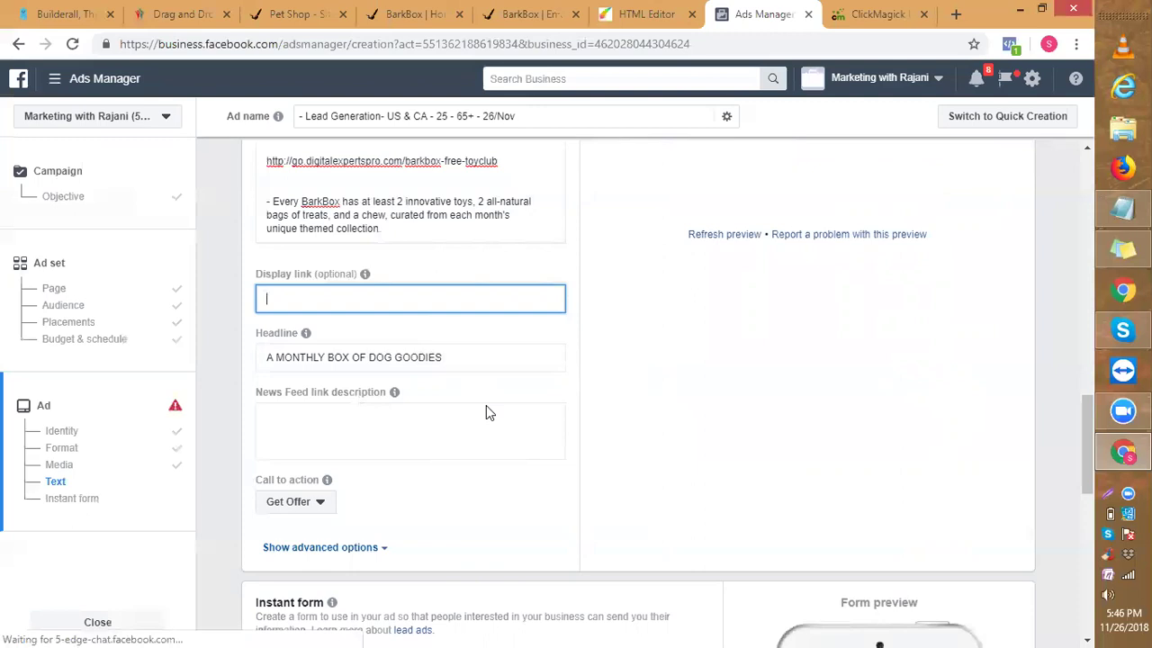
text(http://go.digitalexpertspro.com/barkbox-free-toyclub)
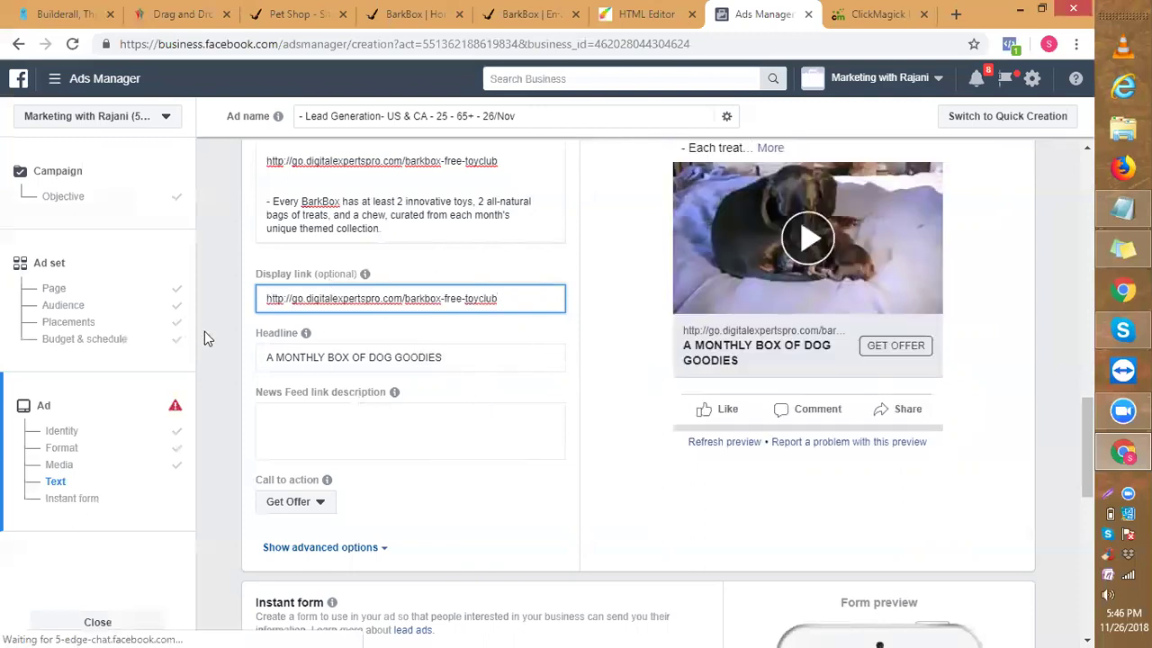
click(225, 346)
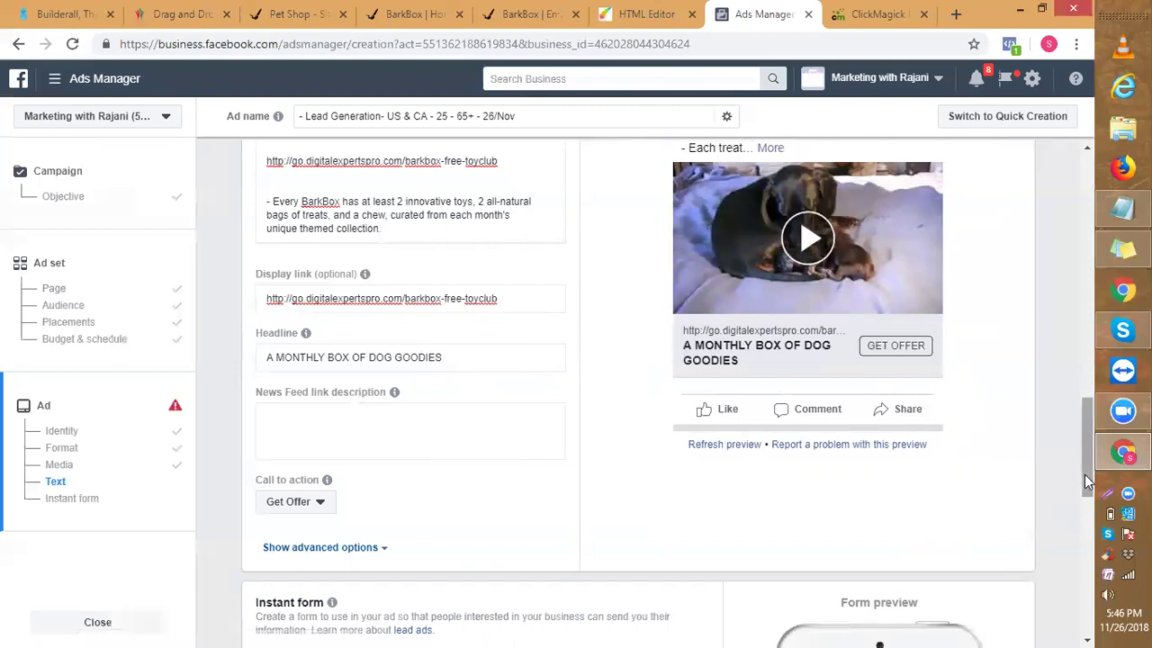
Review the ad's format, video, text, display link, headline and mobile news feed preview.
drag(1084, 474, 1078, 325)
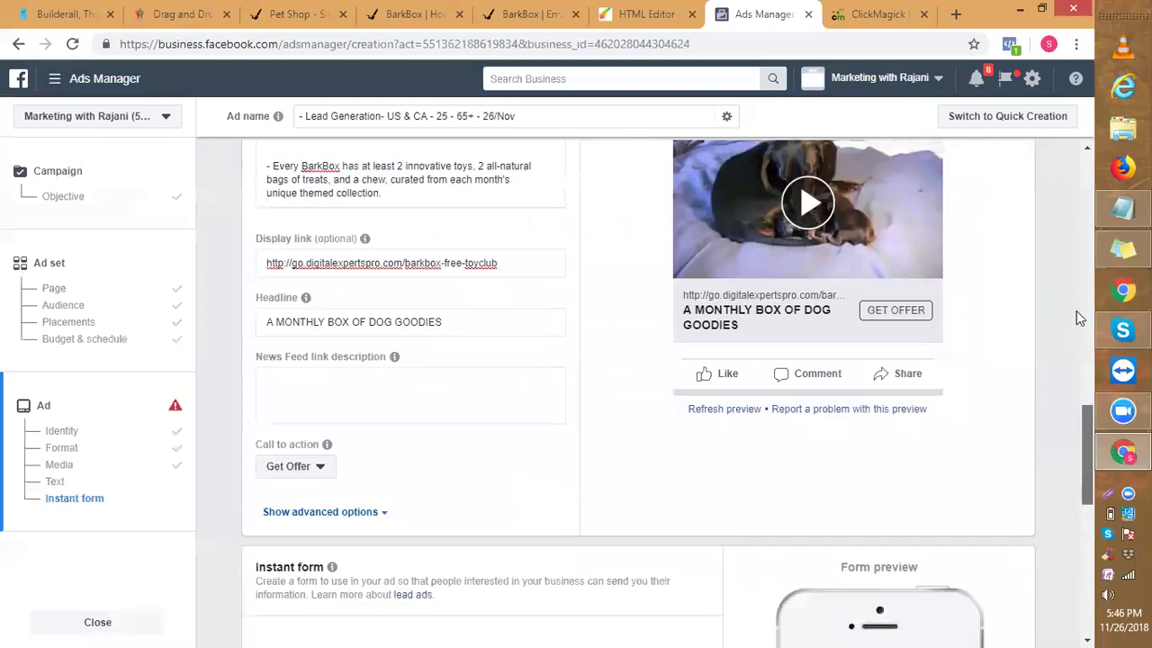
scroll(1076, 310, up, 10)
scroll(1078, 279, up, 2)
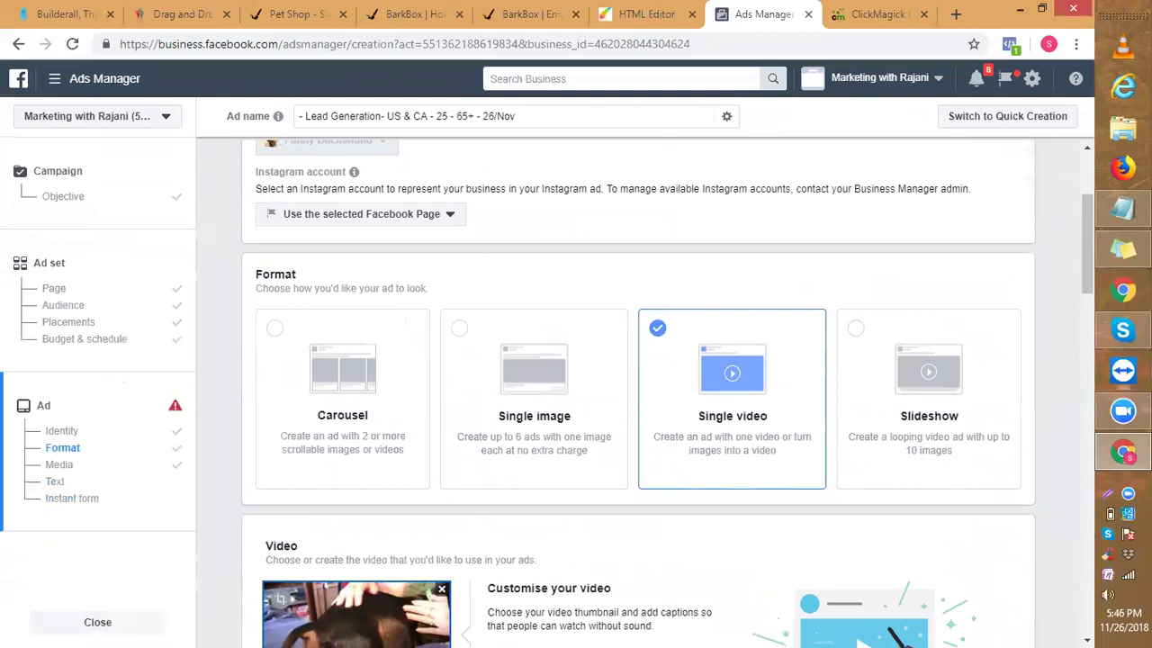
drag(1088, 274, 1087, 551)
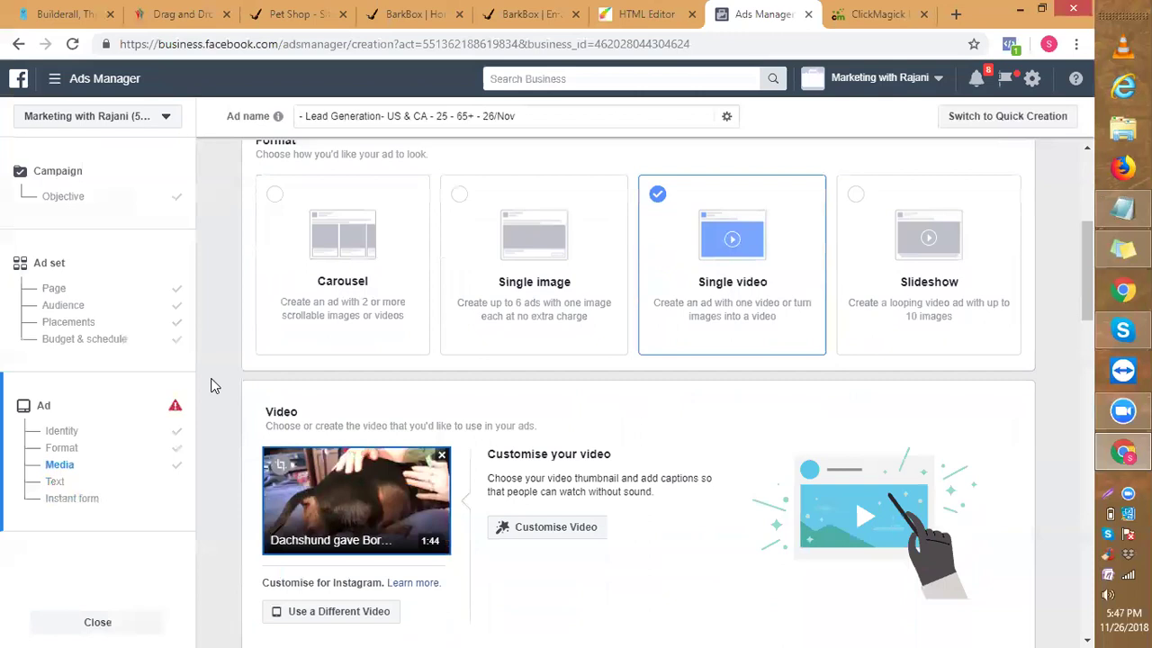
scroll(214, 385, down, 4)
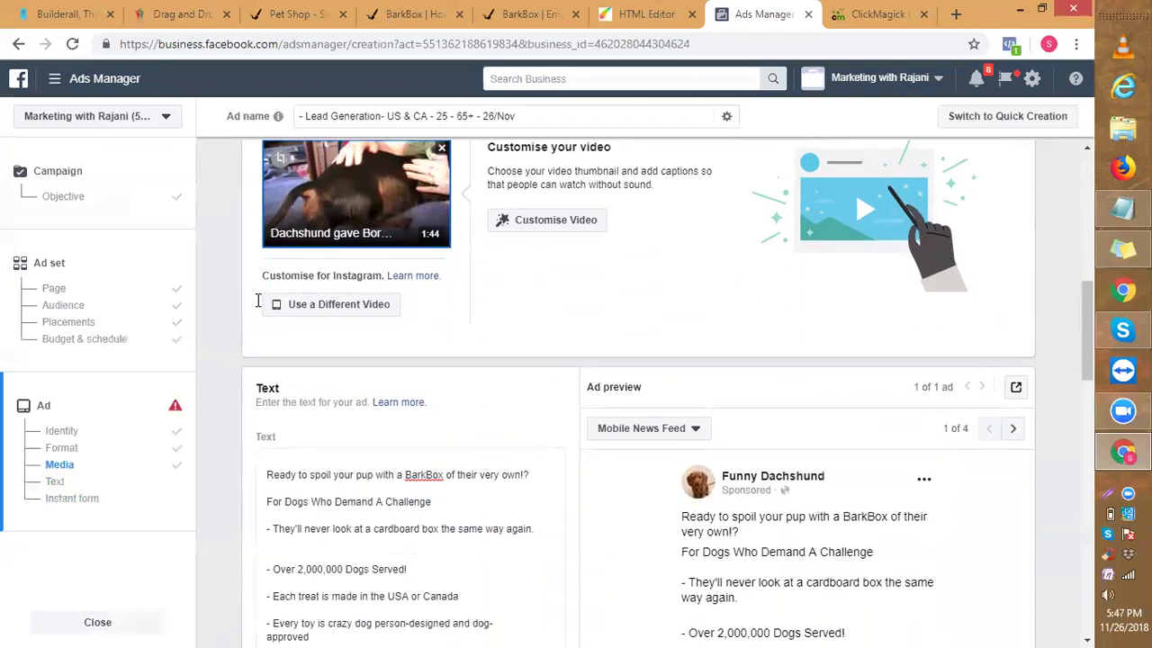
scroll(258, 300, down, 1)
scroll(258, 300, down, 1)
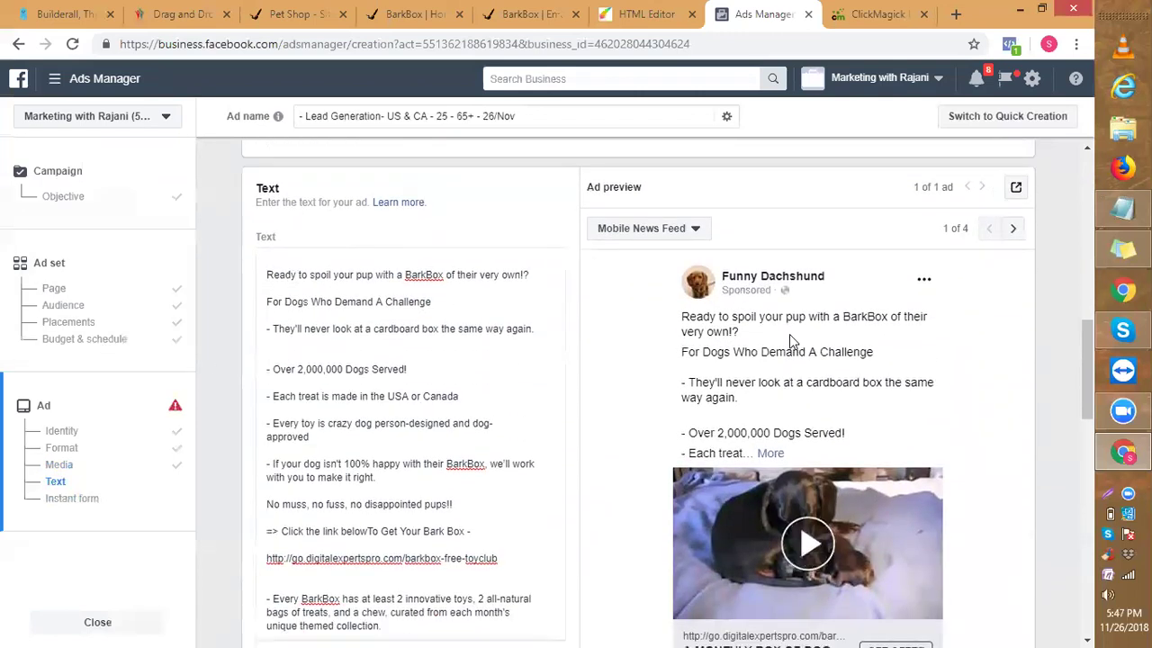
scroll(955, 362, down, 1)
scroll(998, 393, down, 2)
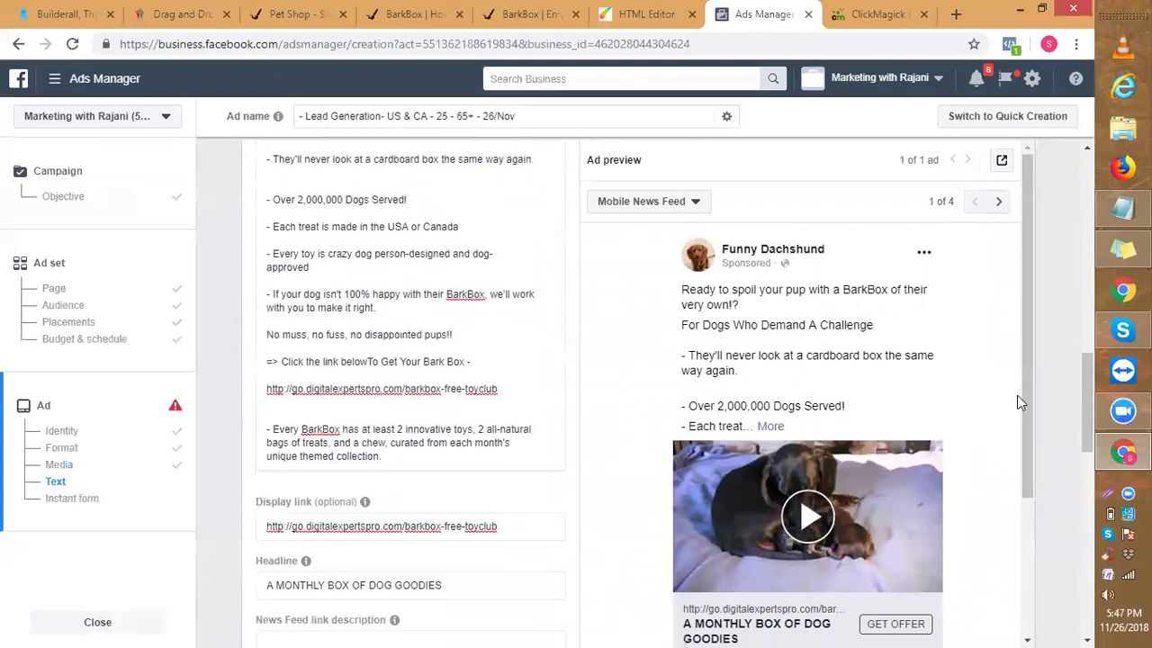
scroll(1020, 402, down, 3)
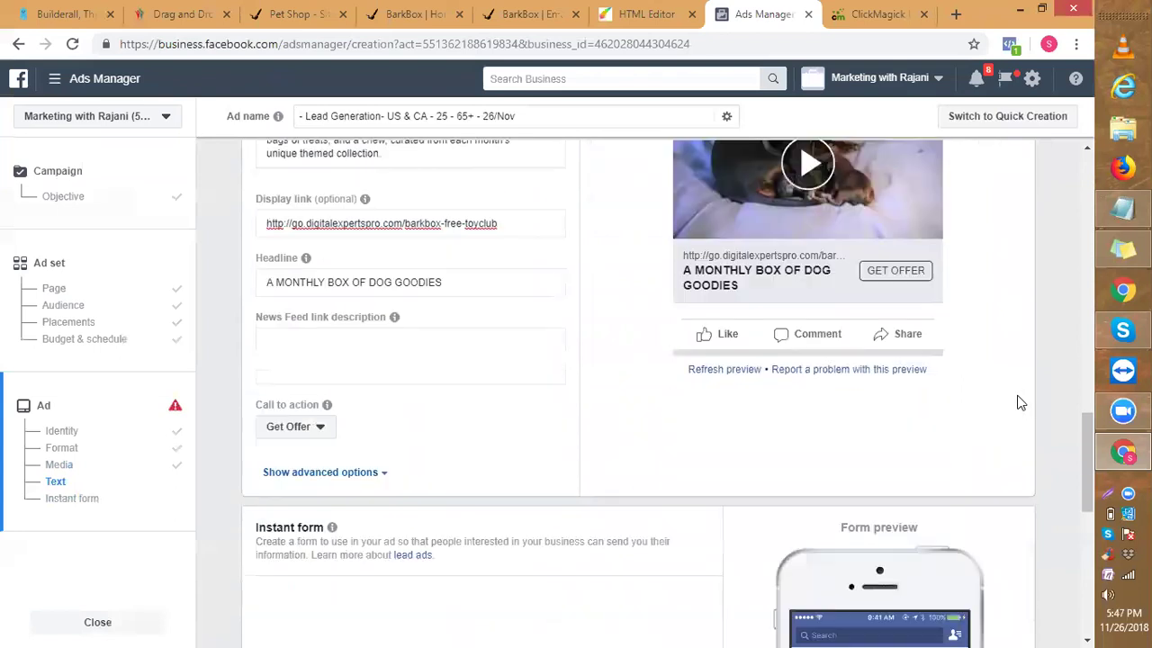
scroll(1020, 403, down, 1)
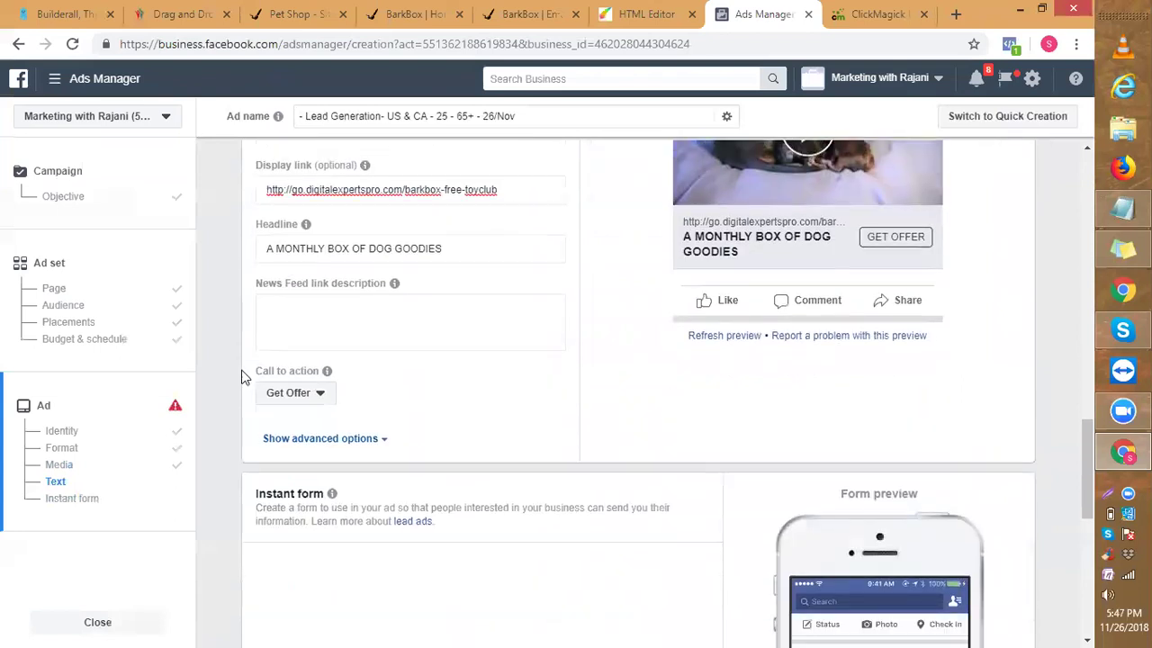
Expand the ad's advanced options and enable Facebook pixel conversion tracking, keeping Pixel 4 as the selected pixel.
click(316, 439)
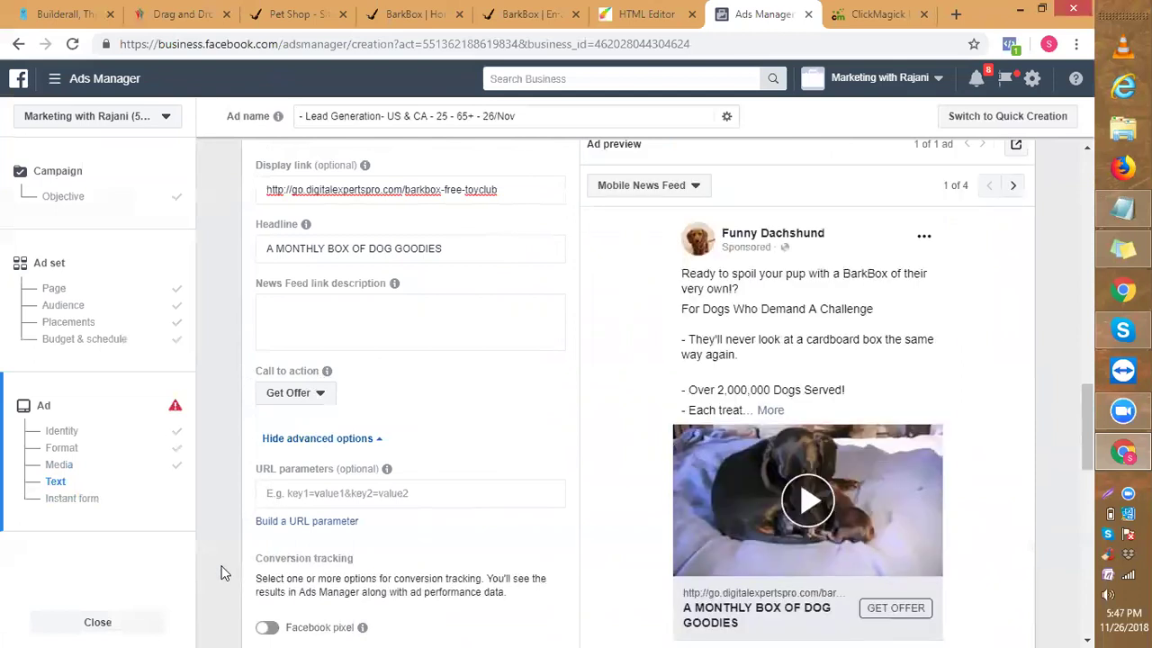
scroll(225, 574, down, 1)
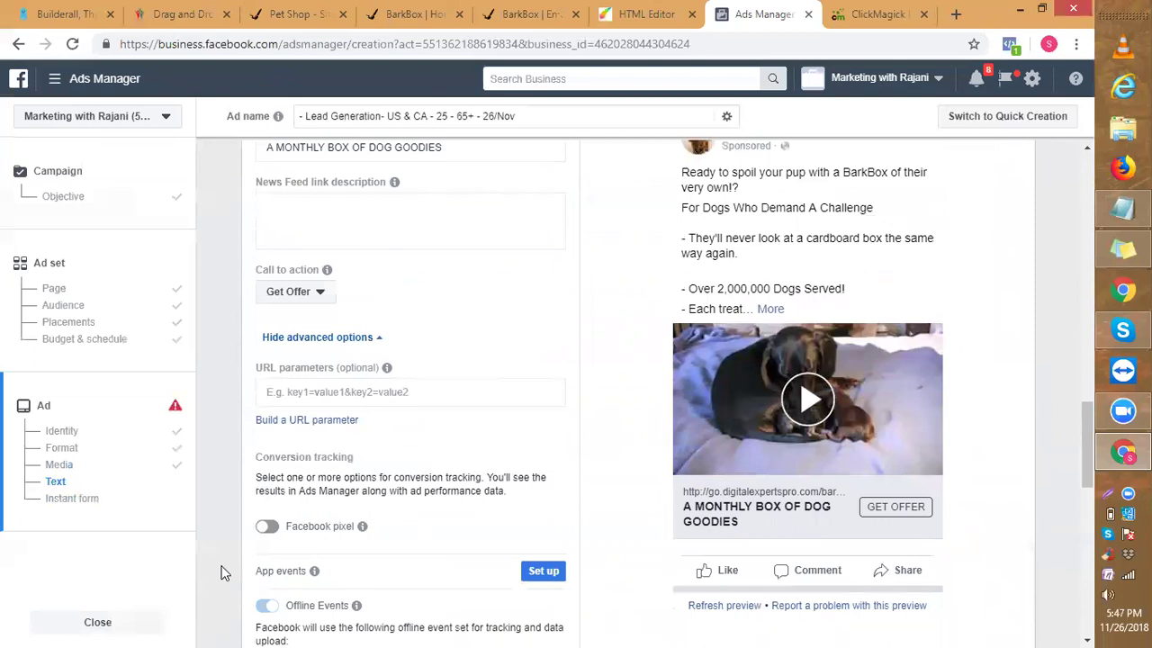
scroll(224, 574, down, 2)
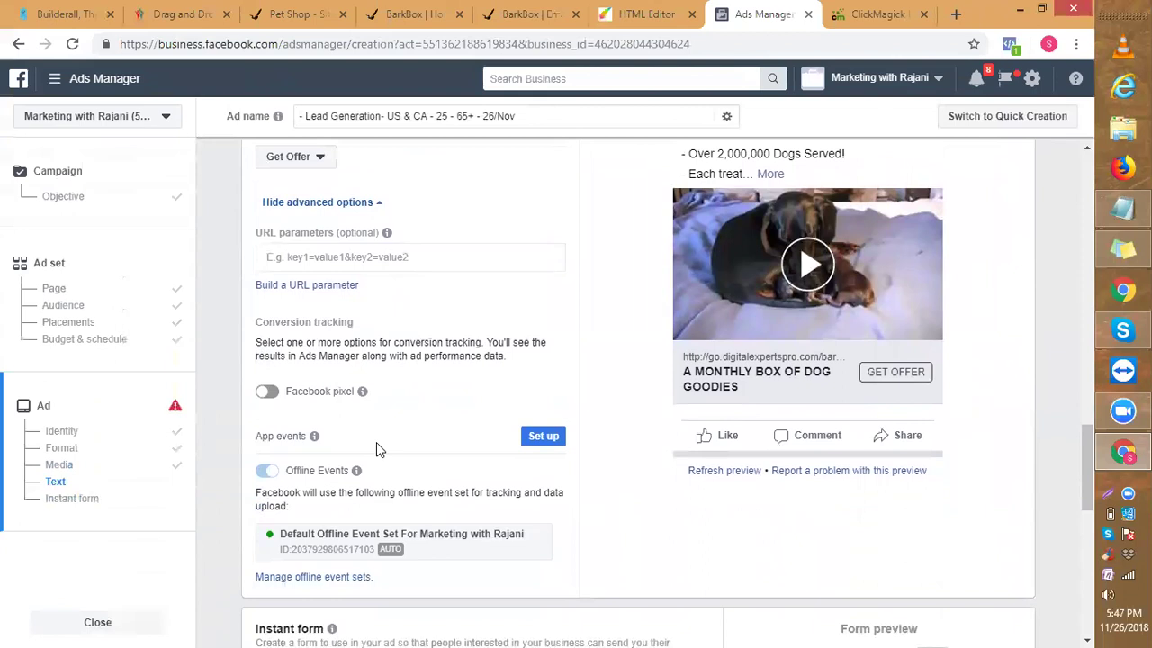
mouse_move(352, 389)
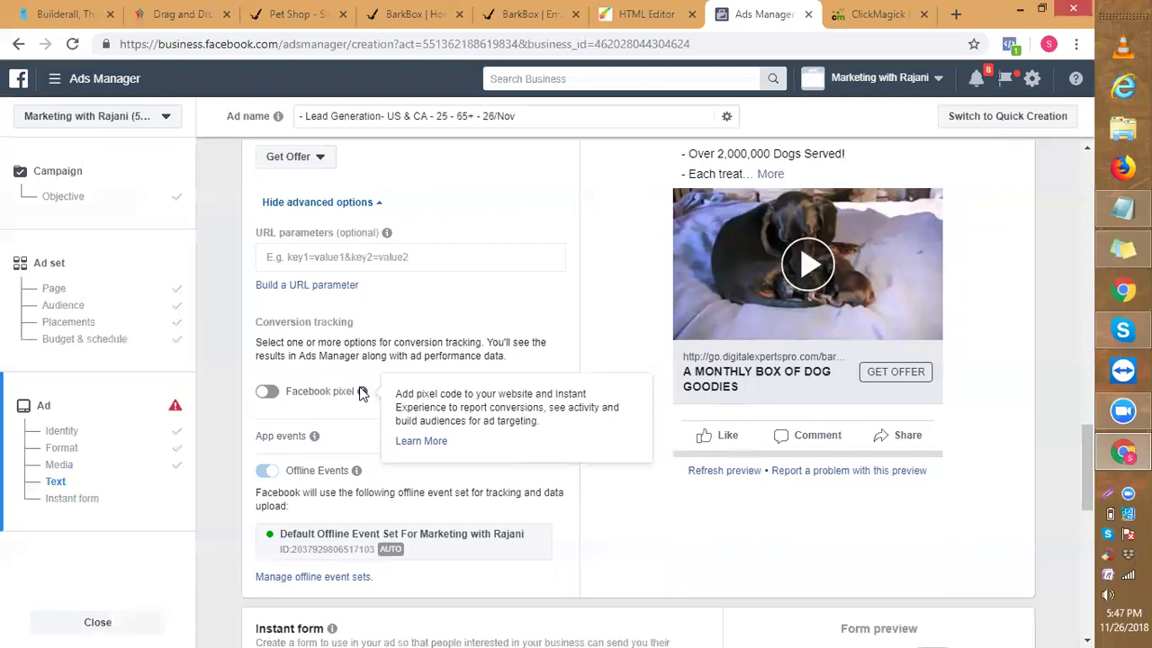
click(266, 393)
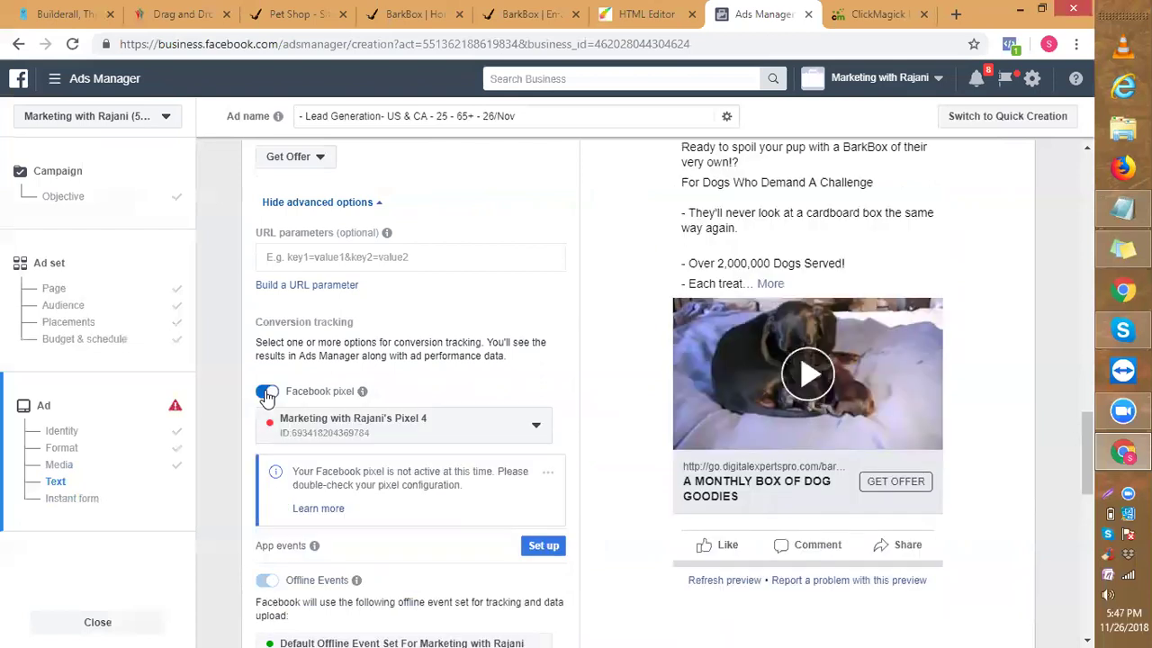
click(502, 429)
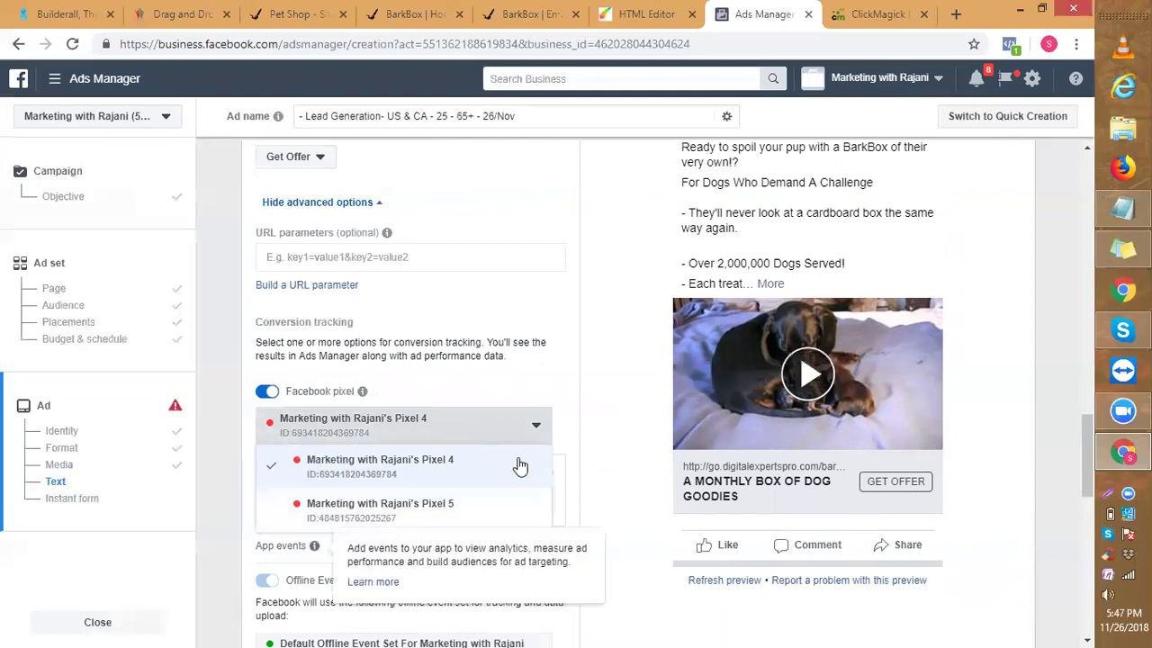
click(577, 416)
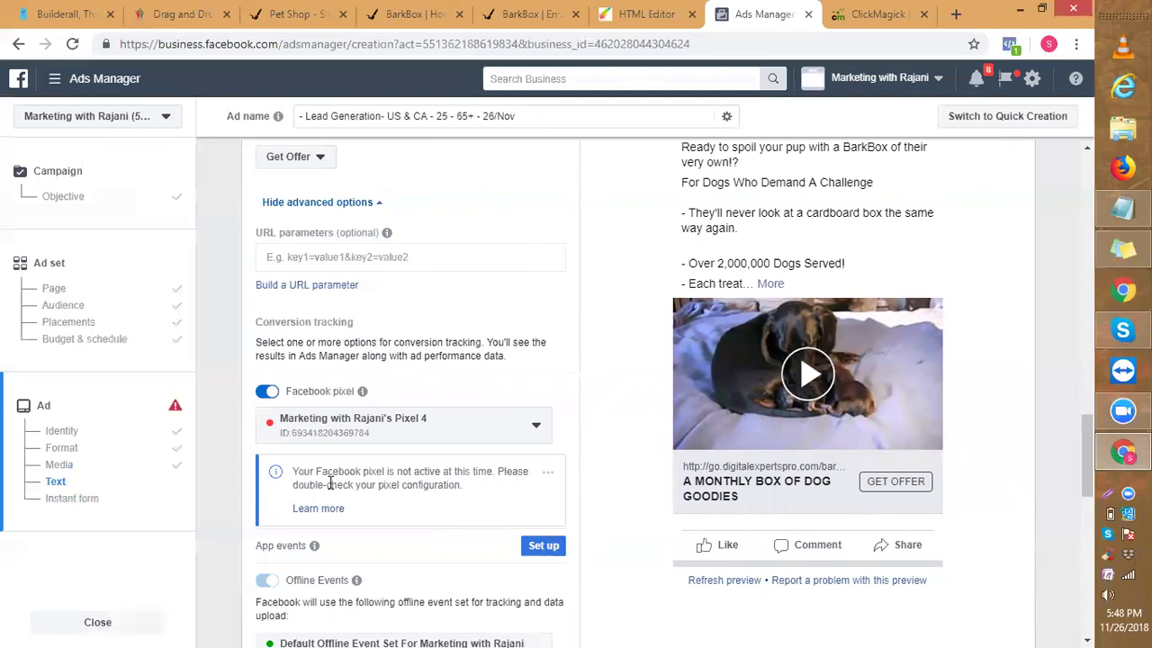
Open the app events setup page, return to Ads Manager and view the offline events and instant form sections.
click(540, 546)
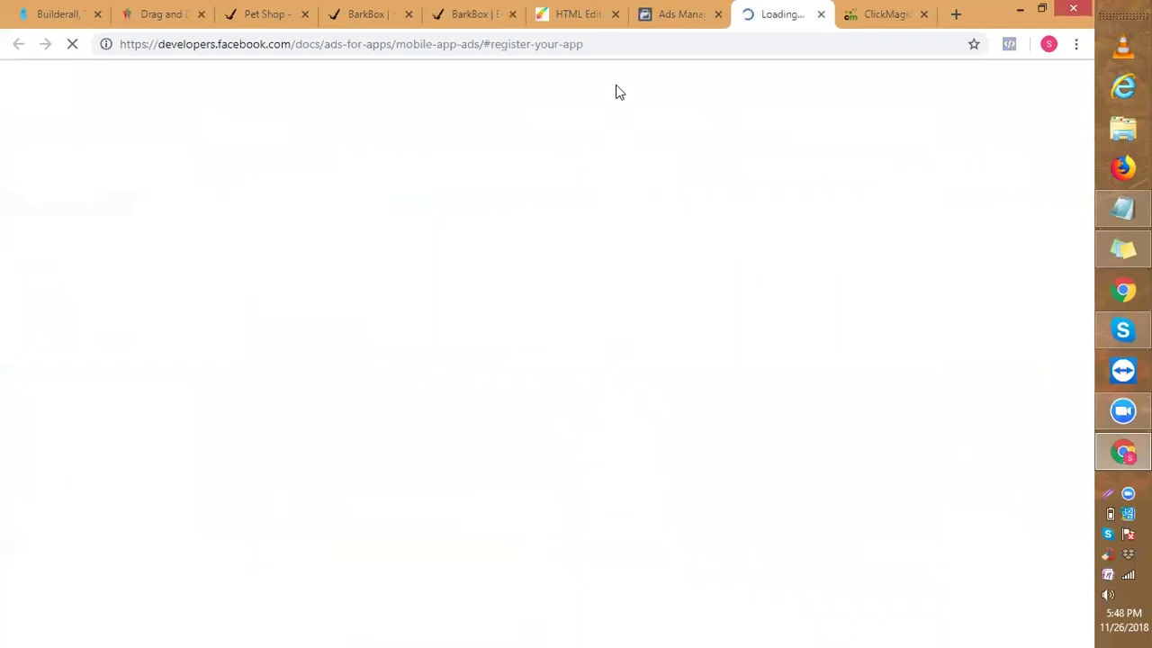
click(669, 20)
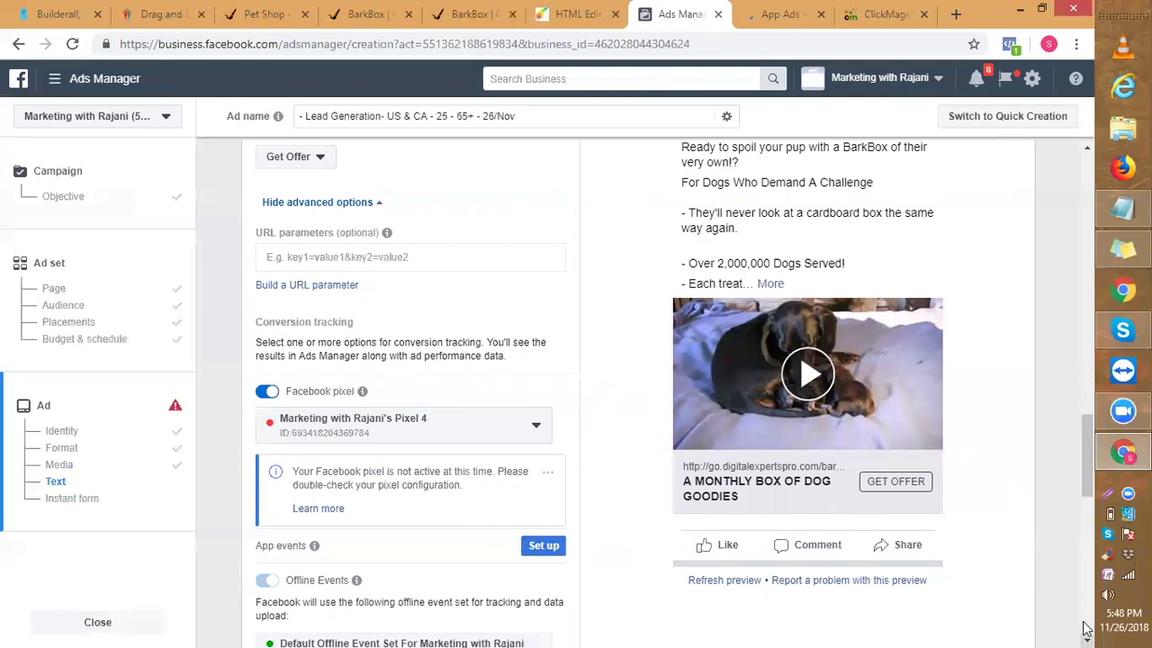
scroll(1086, 630, down, 1)
scroll(1086, 630, down, 1)
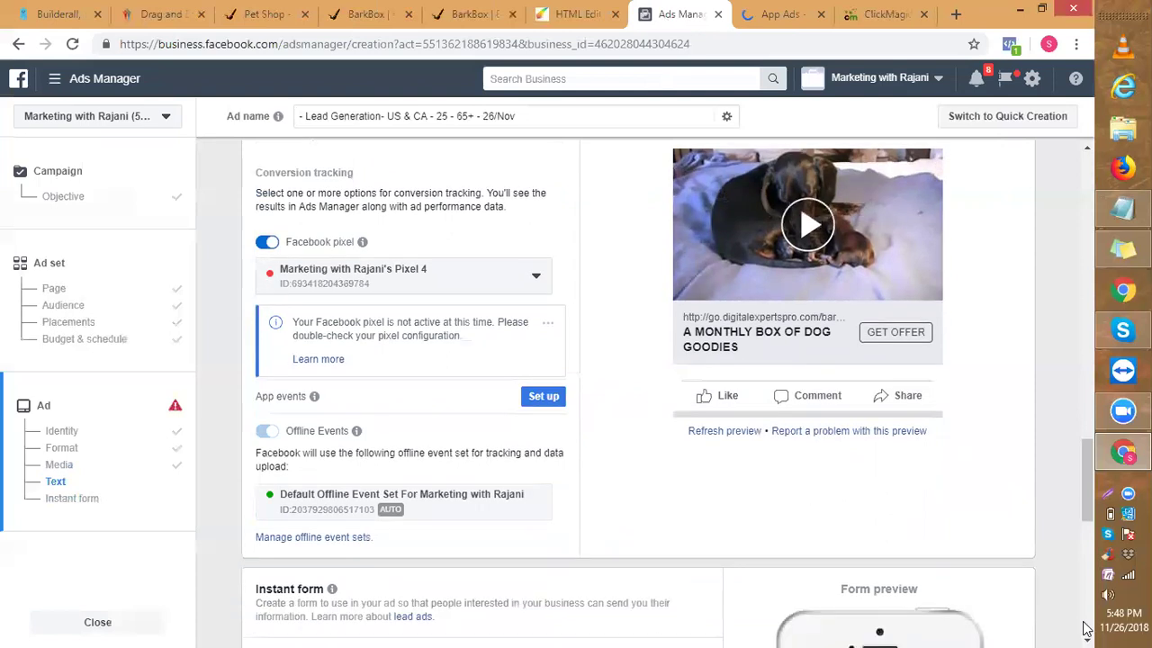
scroll(1086, 630, down, 1)
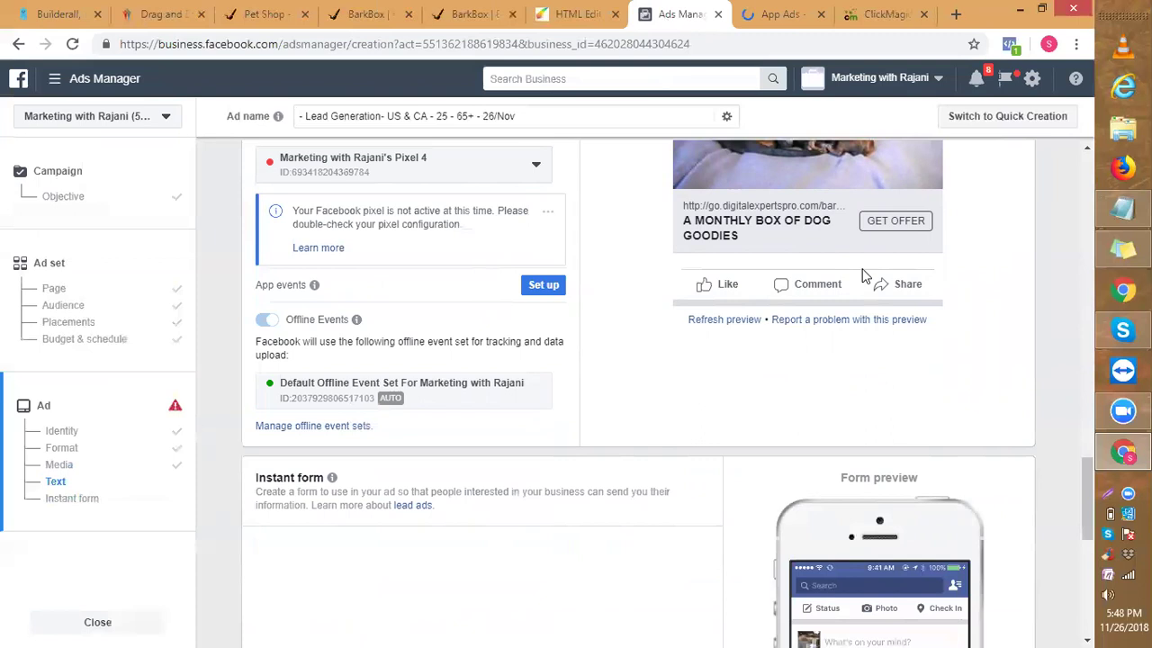
Review the ad's conversion tracking, call to action, headline, text, identity, format and video settings.
scroll(1085, 149, down, 1)
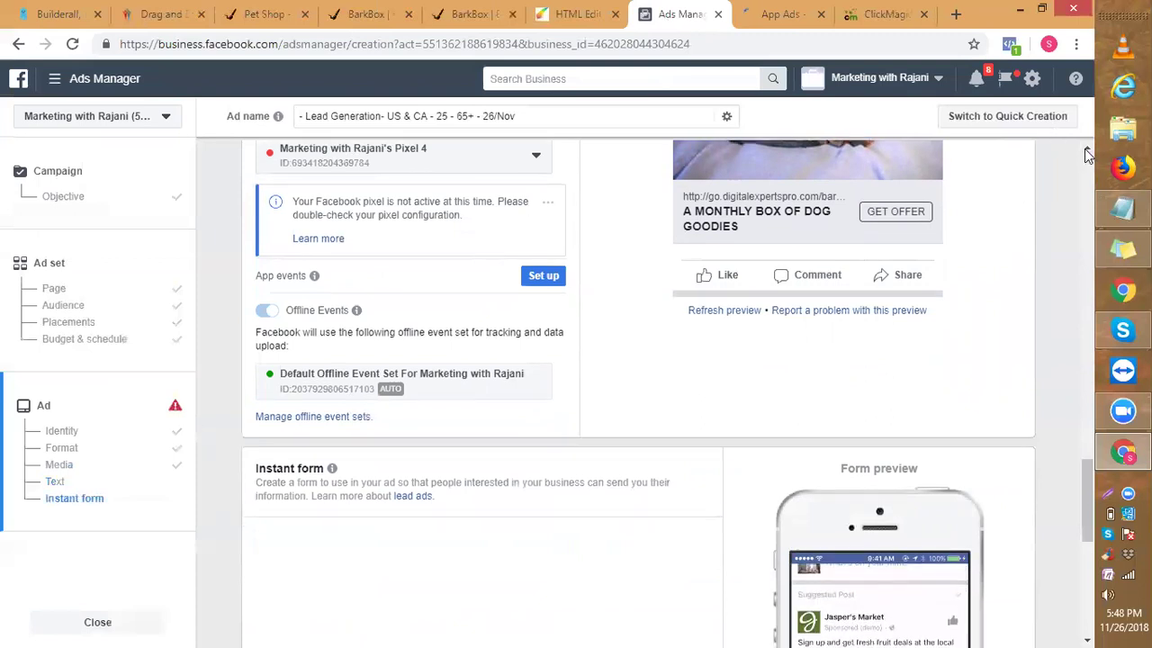
scroll(1086, 155, up, 1)
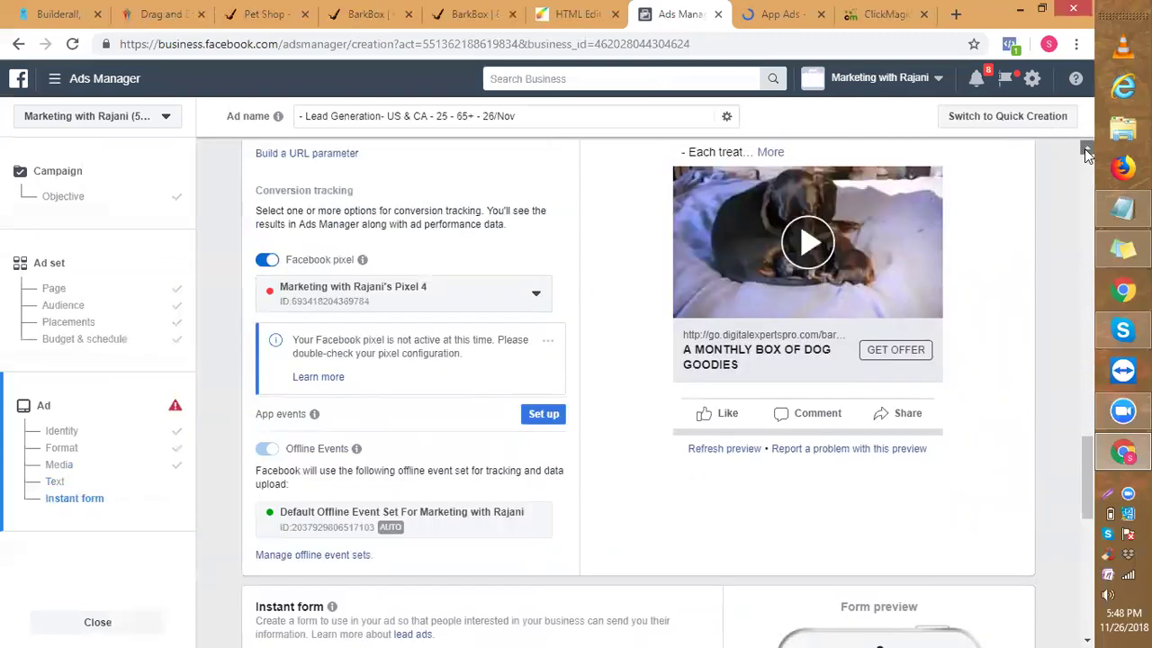
scroll(797, 608, up, 1)
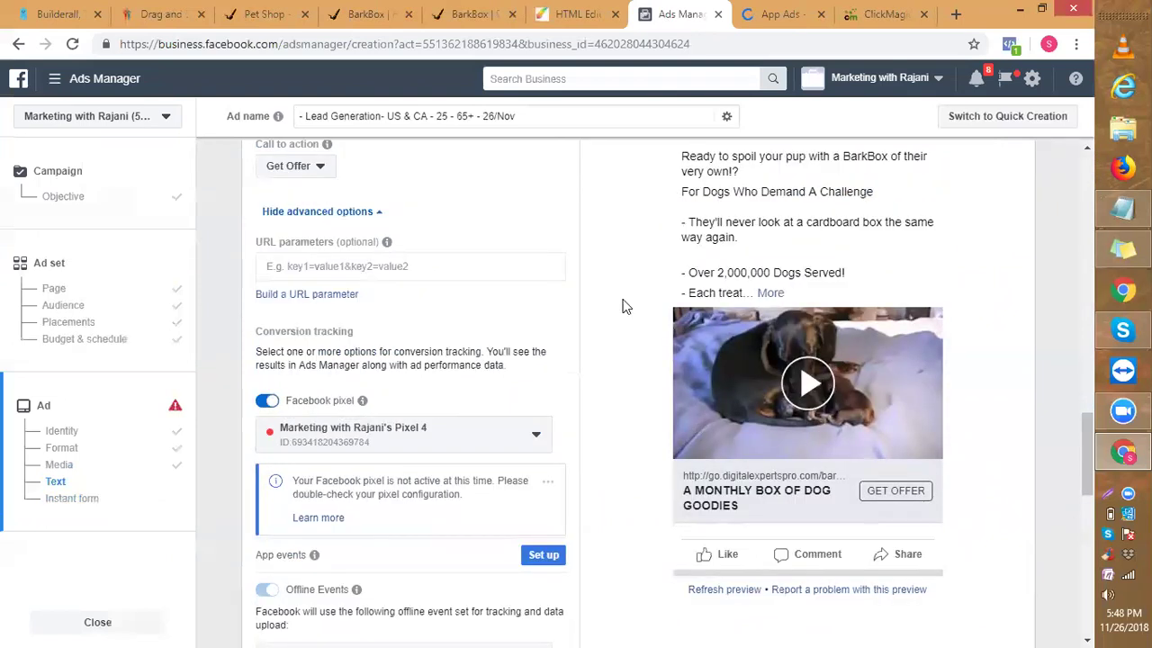
scroll(656, 476, up, 1)
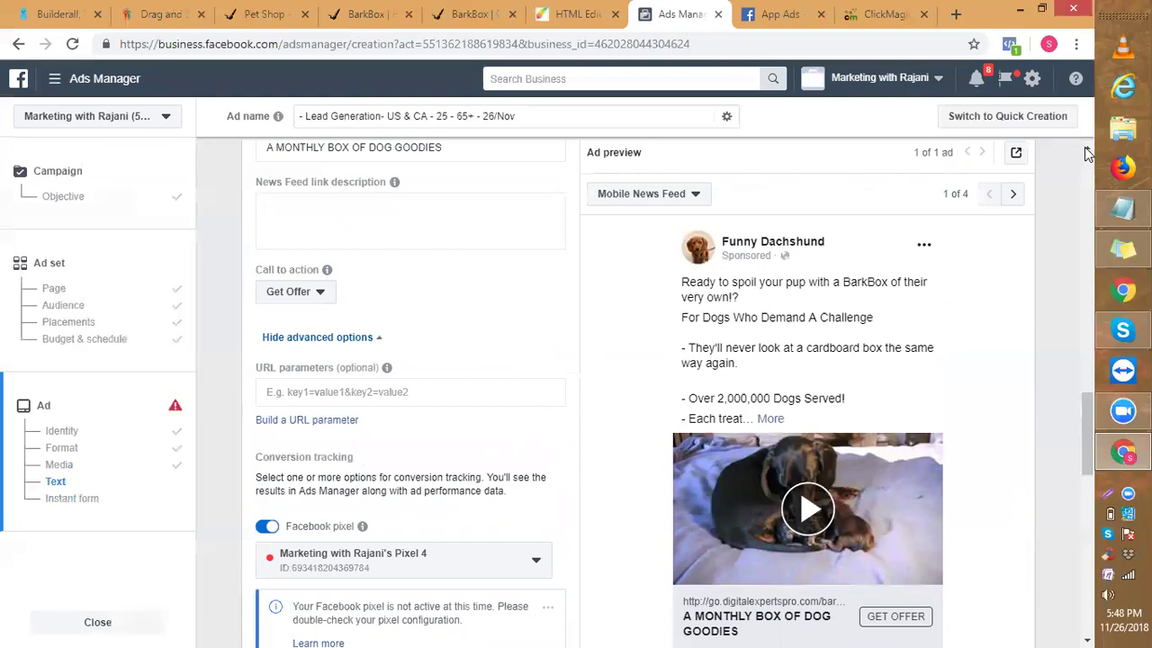
scroll(1084, 147, up, 3)
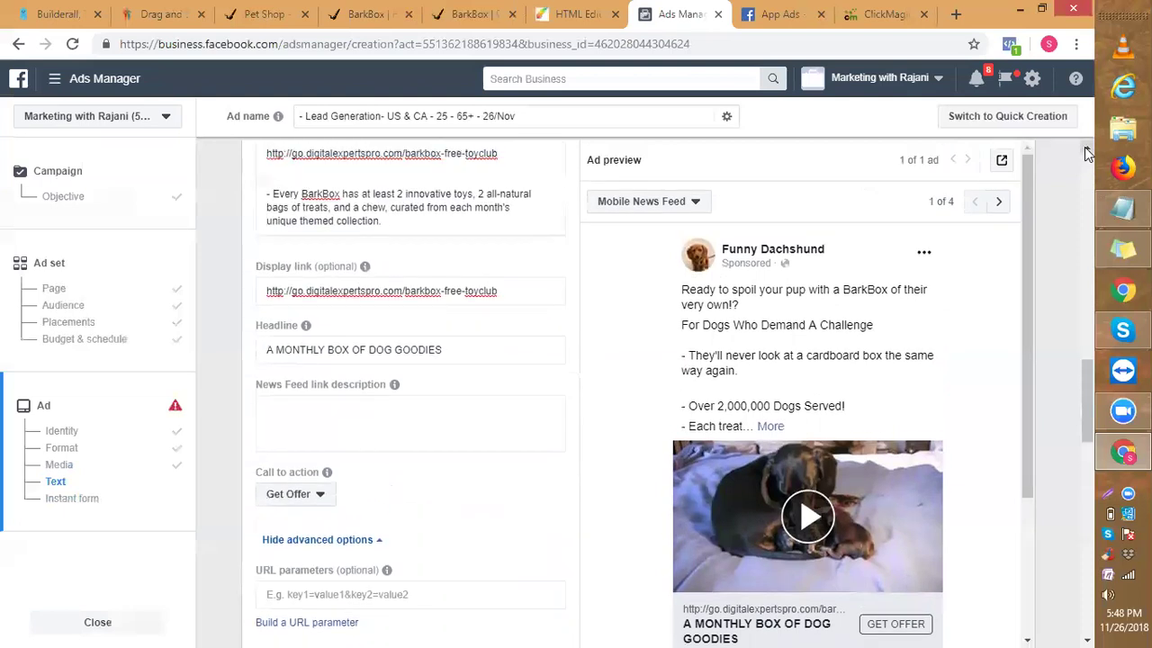
scroll(1084, 146, up, 2)
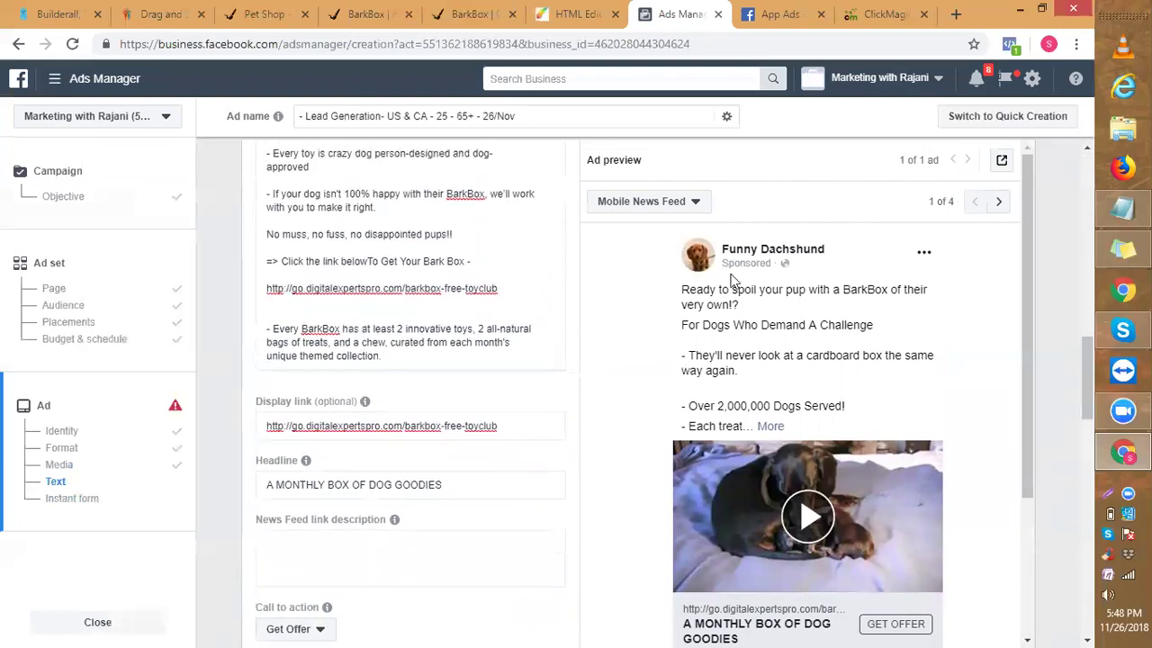
click(342, 260)
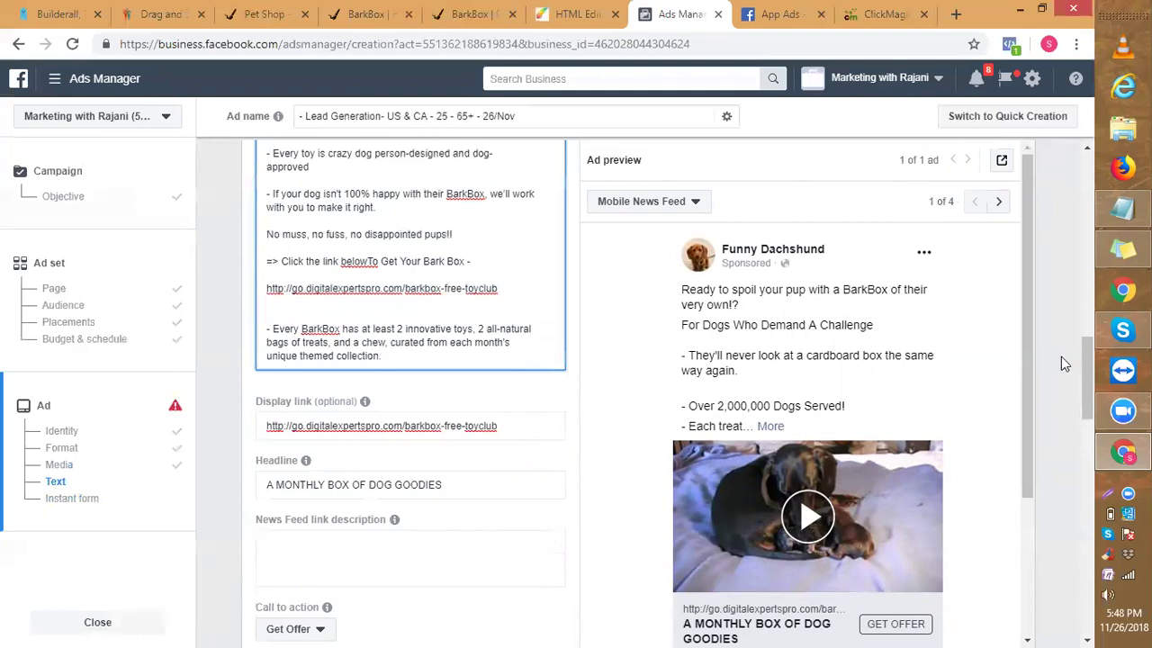
scroll(1080, 333, up, 4)
scroll(1073, 212, up, 5)
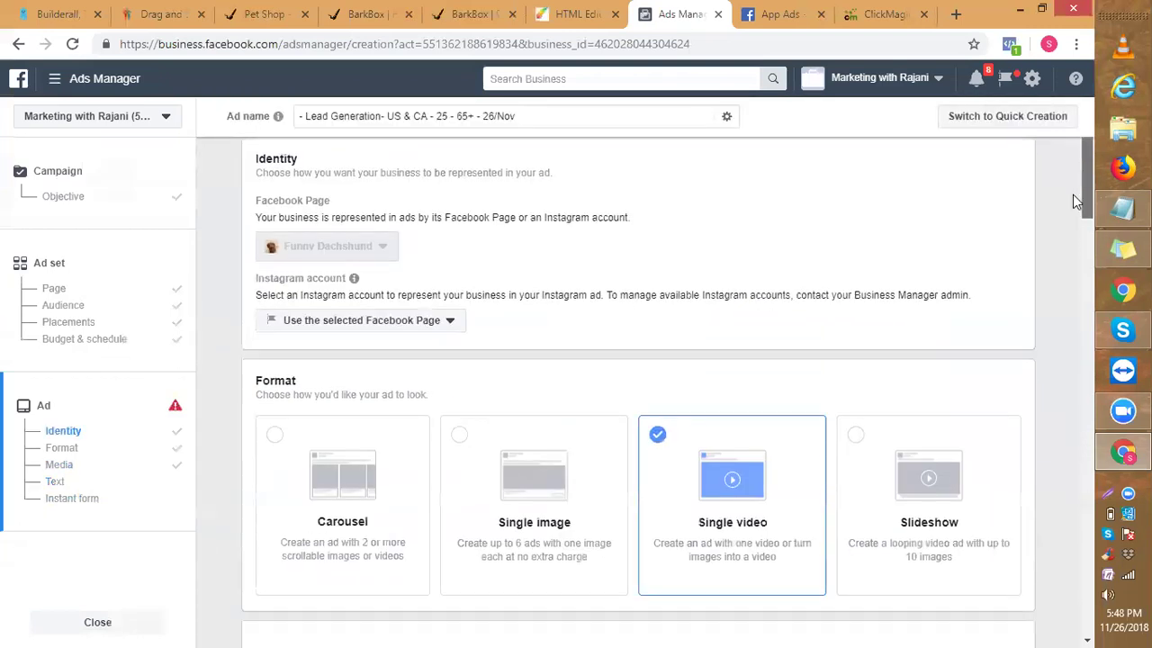
scroll(1084, 197, down, 2)
scroll(1089, 238, down, 1)
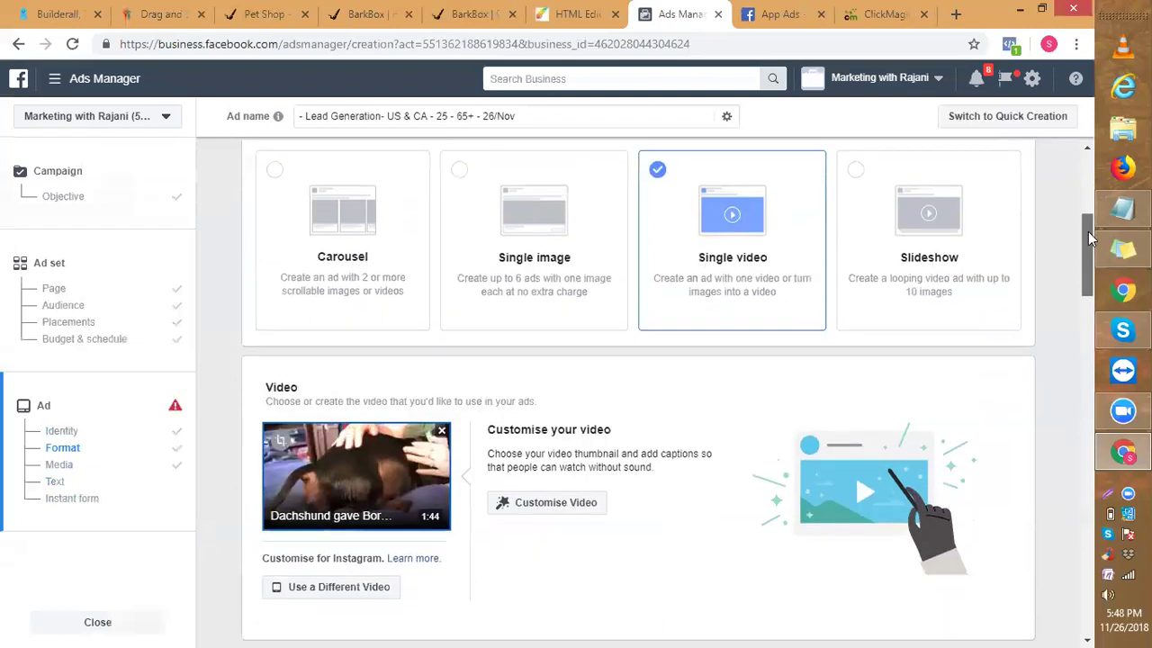
Select and copy the ad's entire primary text, from the BarkBox opening question to the closing line about the themed collection.
scroll(1087, 252, down, 4)
scroll(1081, 282, down, 1)
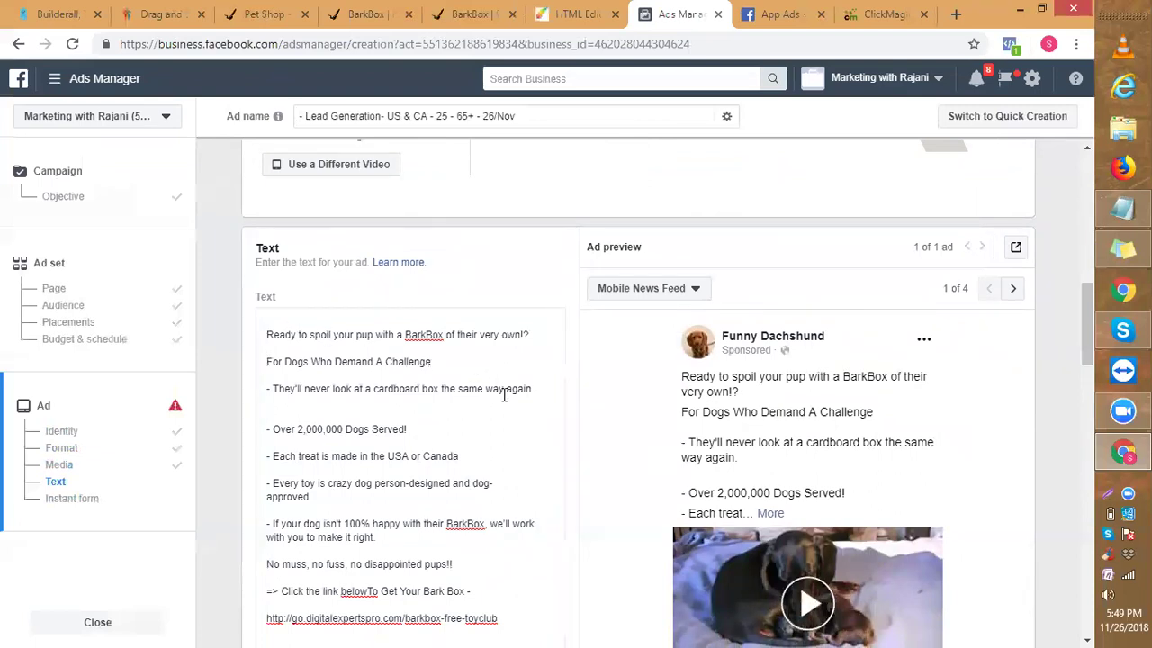
key(ctrl+a)
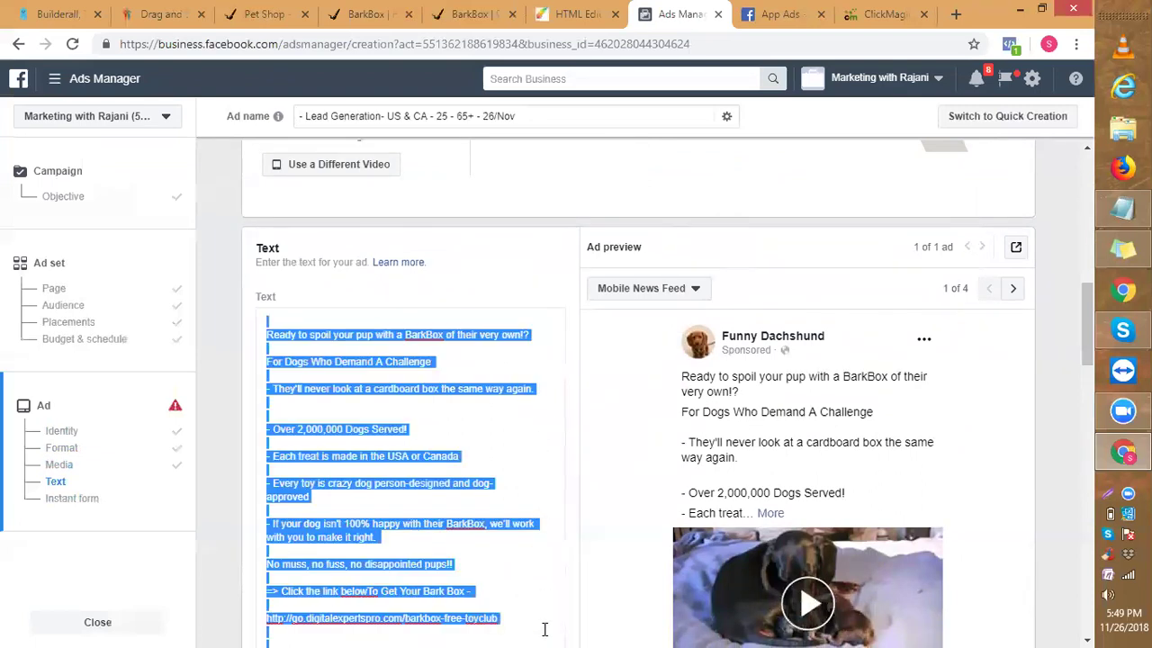
scroll(544, 628, down, 1)
scroll(544, 628, down, 1)
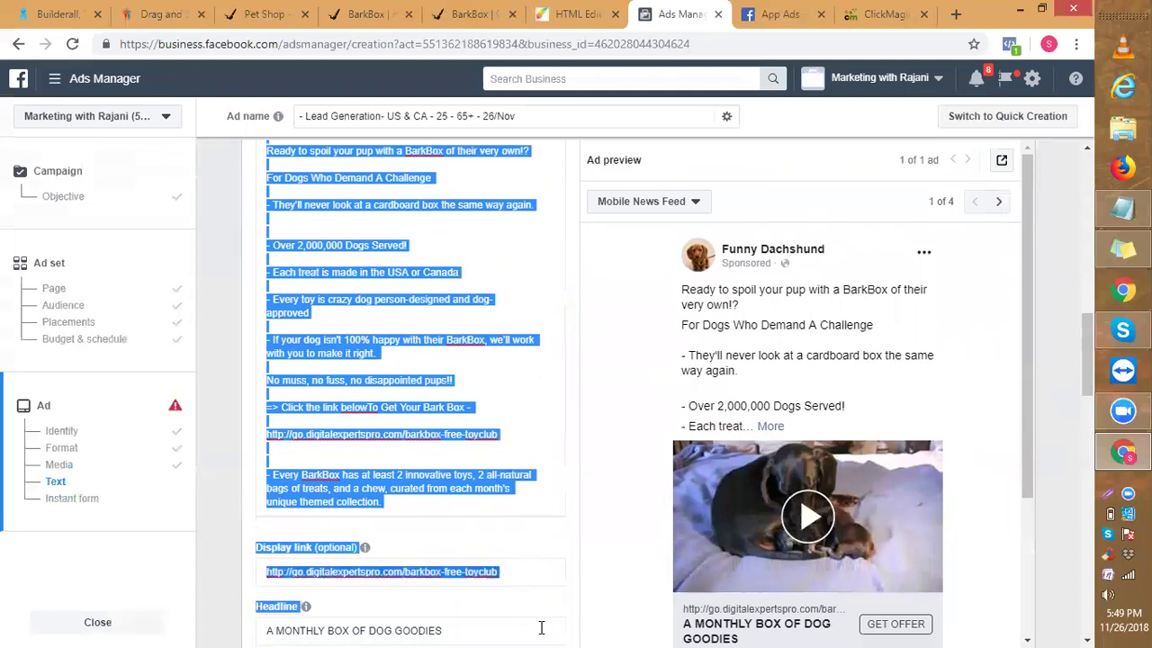
scroll(540, 628, down, 1)
scroll(540, 628, down, 2)
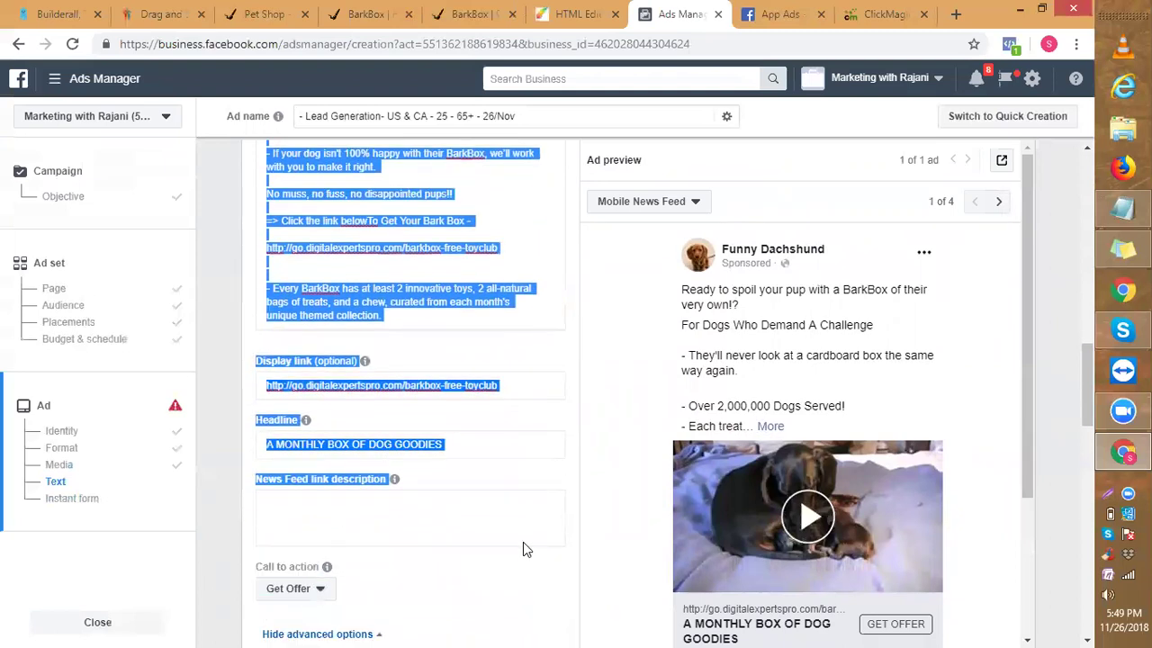
drag(517, 519, 494, 327)
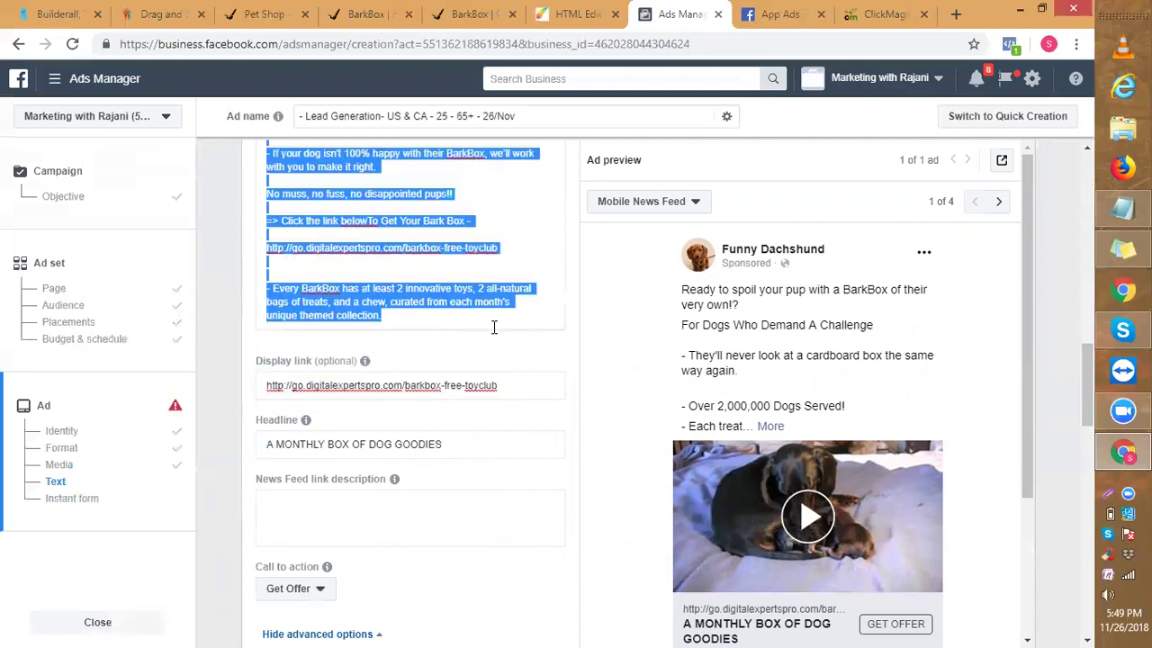
click(494, 325)
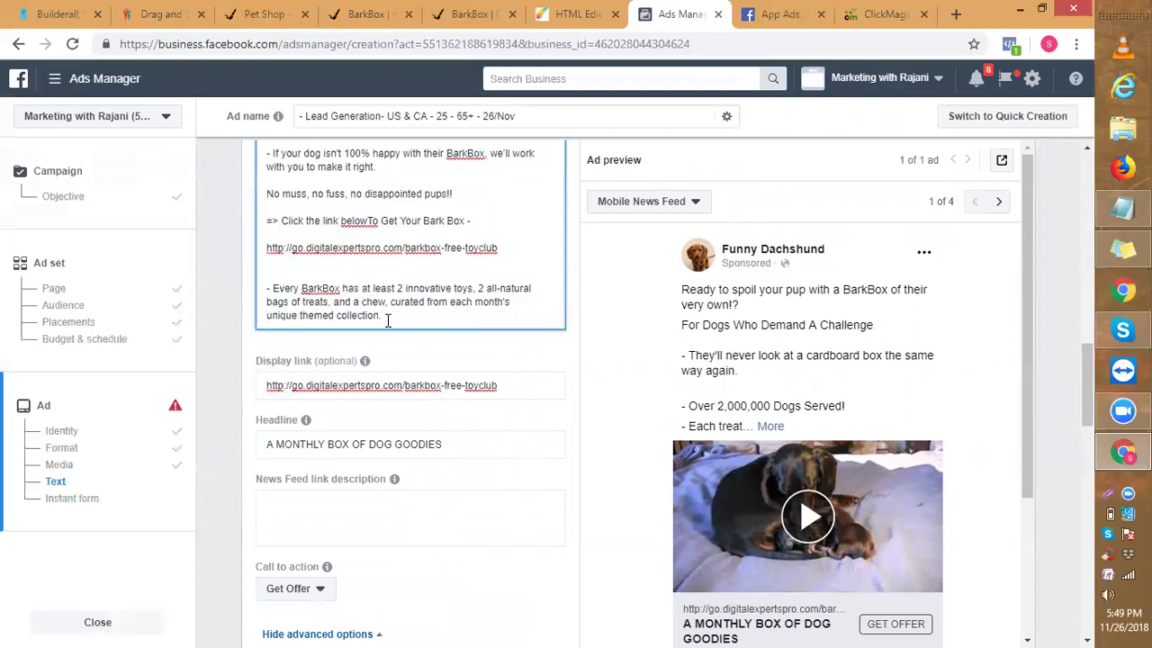
drag(387, 320, 268, 462)
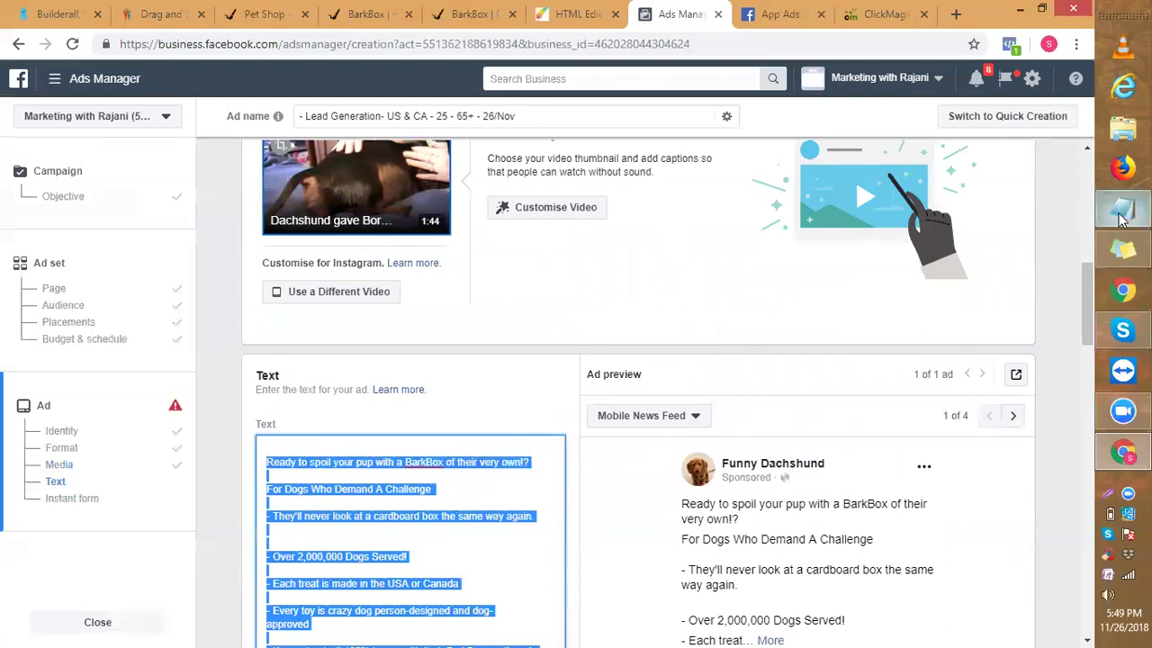
Switch to the FACEBOOK CAMPAIGN file in Notepad and paste the ad text a few lines below the existing notes.
click(1123, 218)
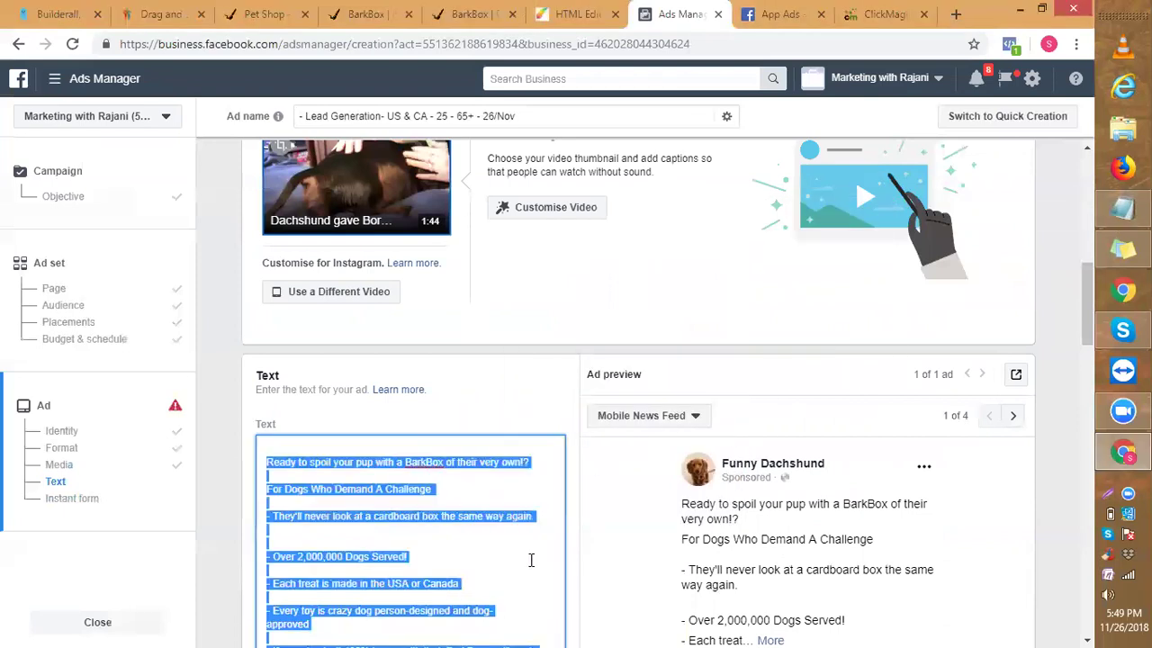
mouse_move(1123, 219)
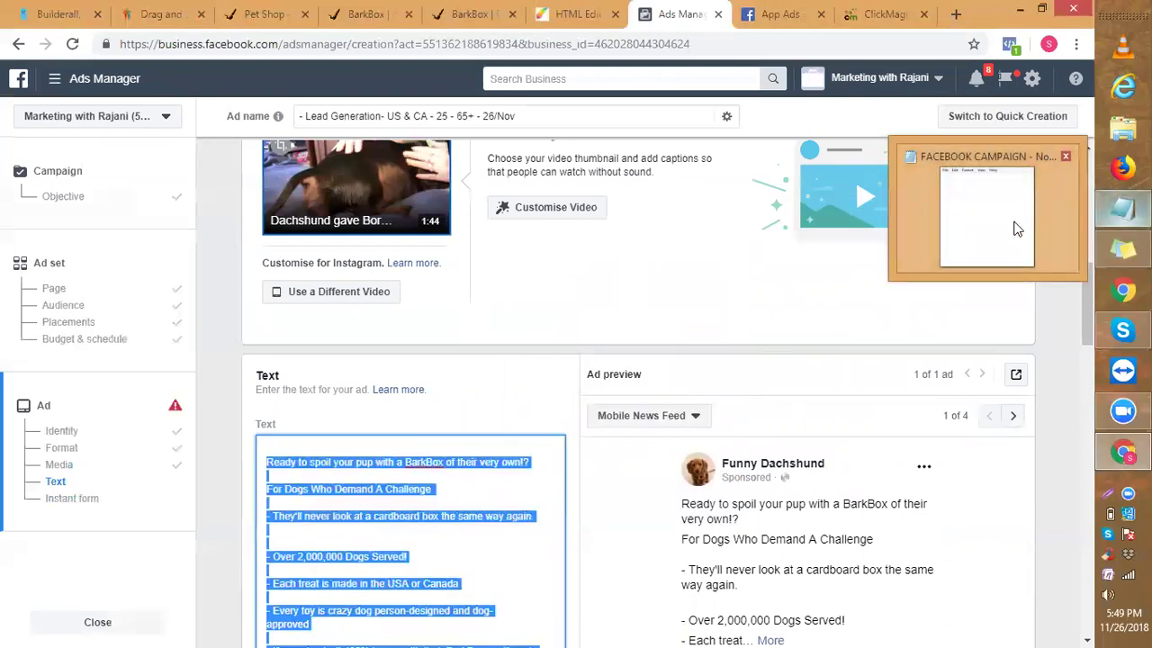
click(1016, 226)
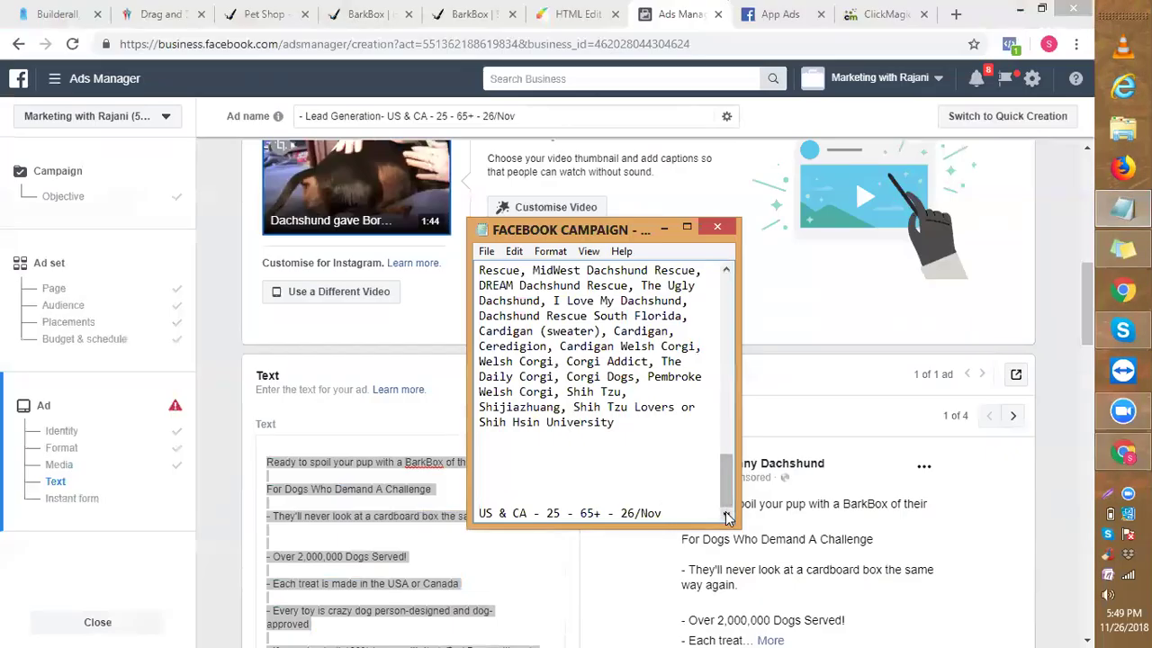
key(Return)
key(Return)
key(Return)
key(ctrl+v)
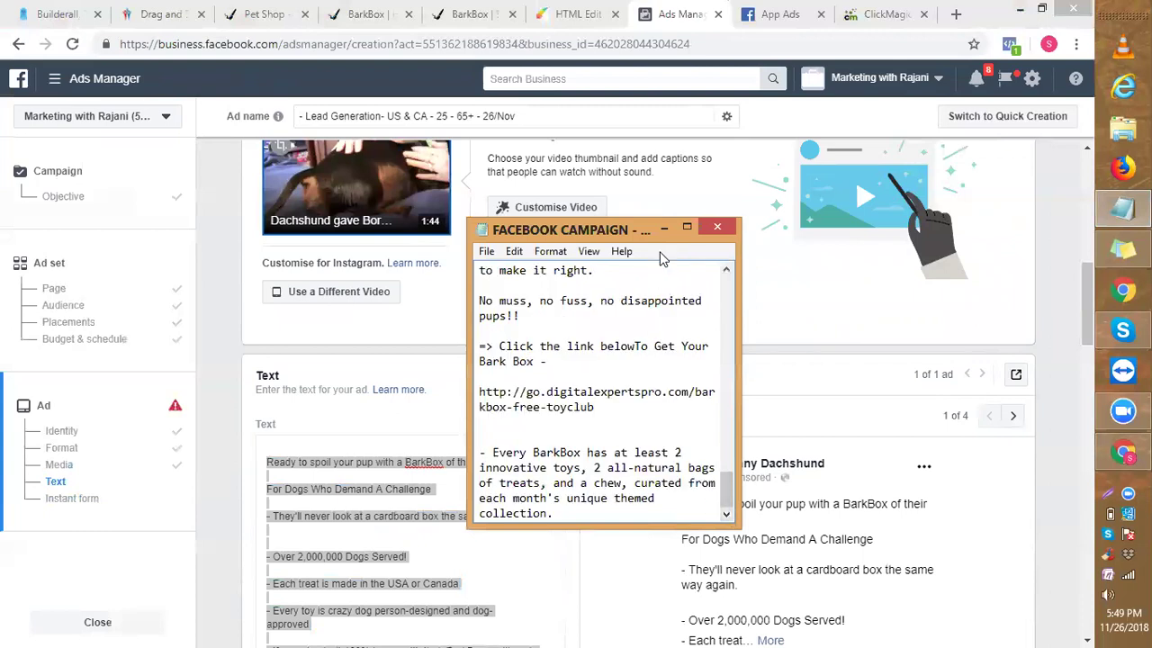
Save FACEBOOK CAMPAIGN.txt with ANSI encoding, minimize Notepad and clear the text selection in Ads Manager.
click(487, 252)
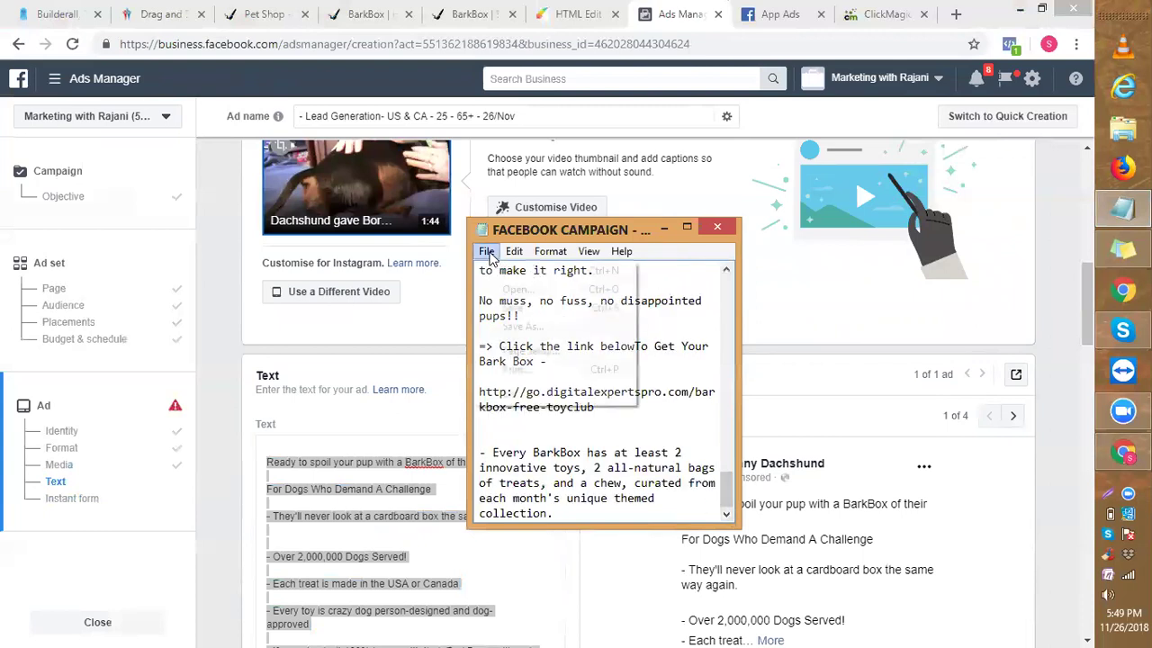
click(511, 308)
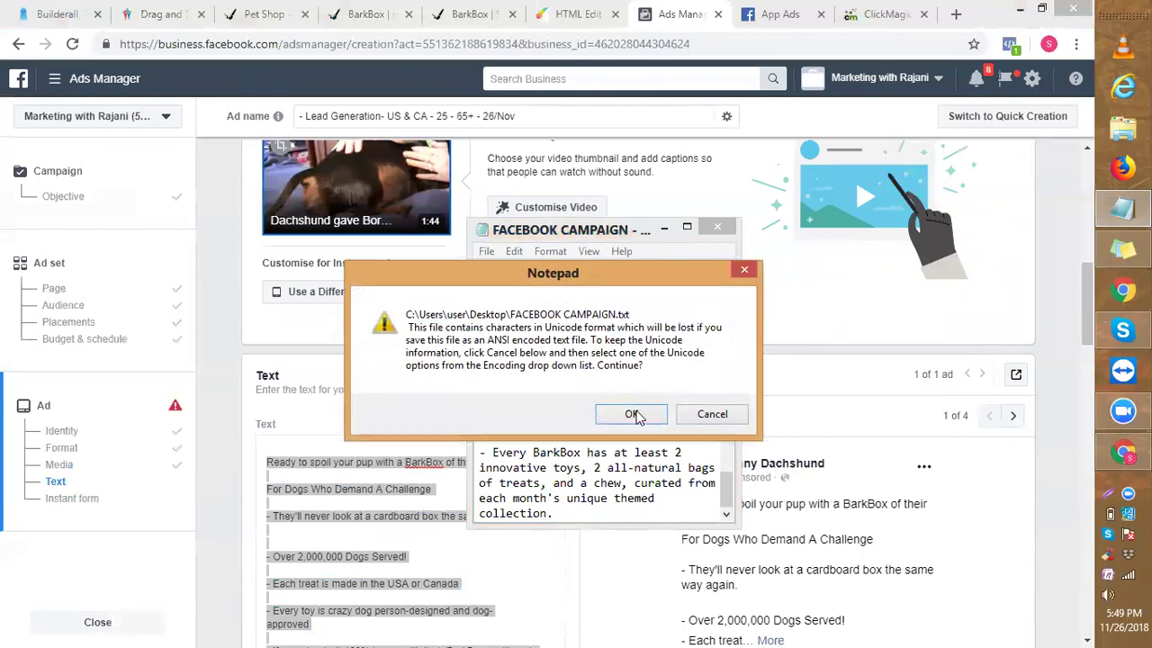
click(633, 414)
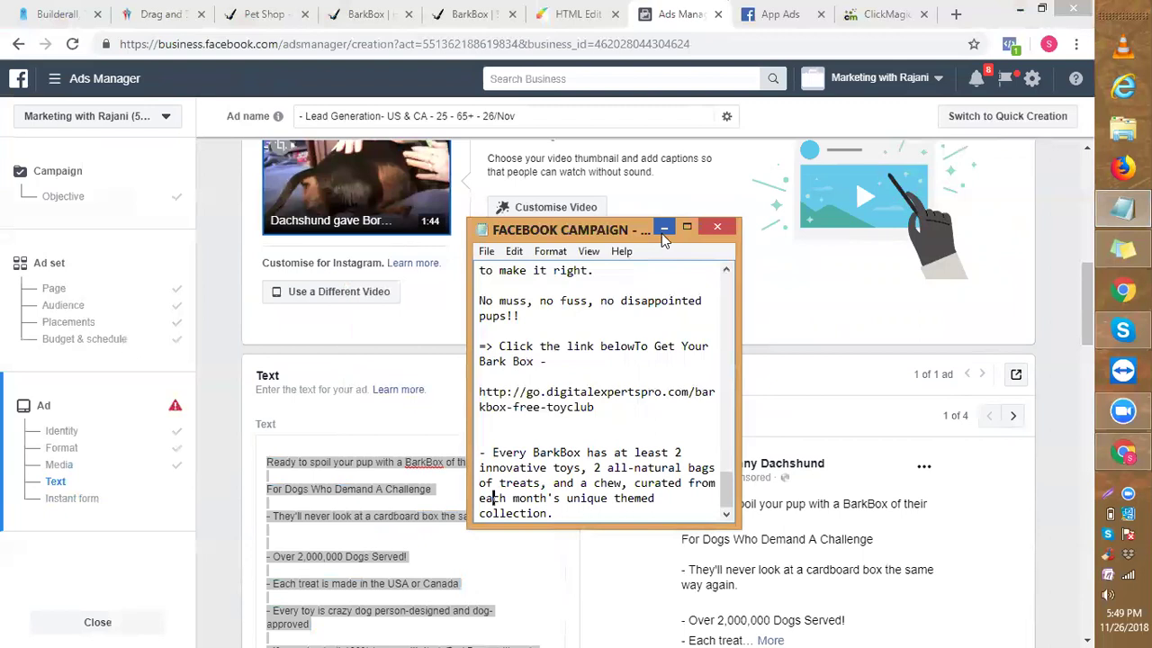
click(663, 229)
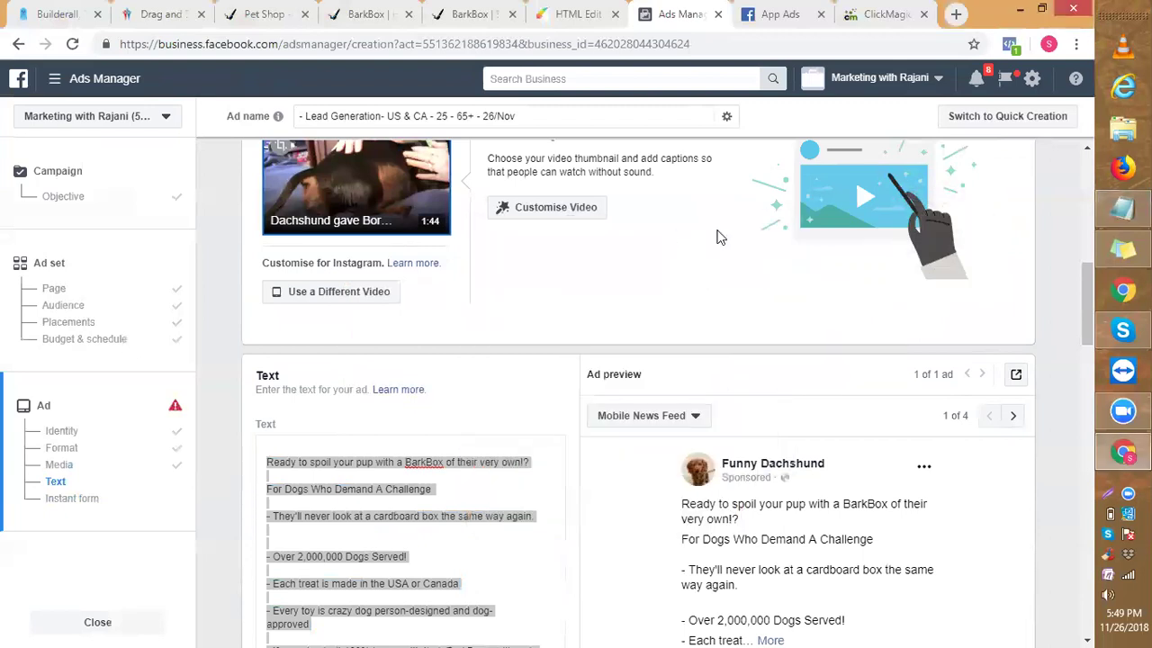
click(792, 287)
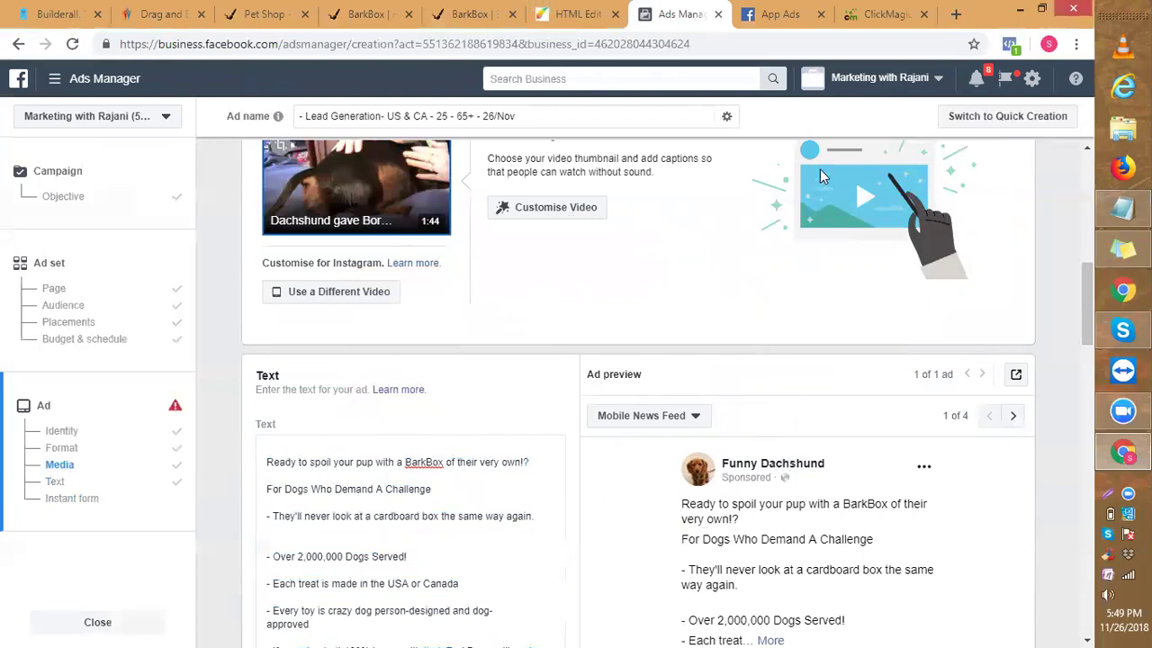
Open a new browser tab and enter BUSINESS in the address bar.
click(938, 81)
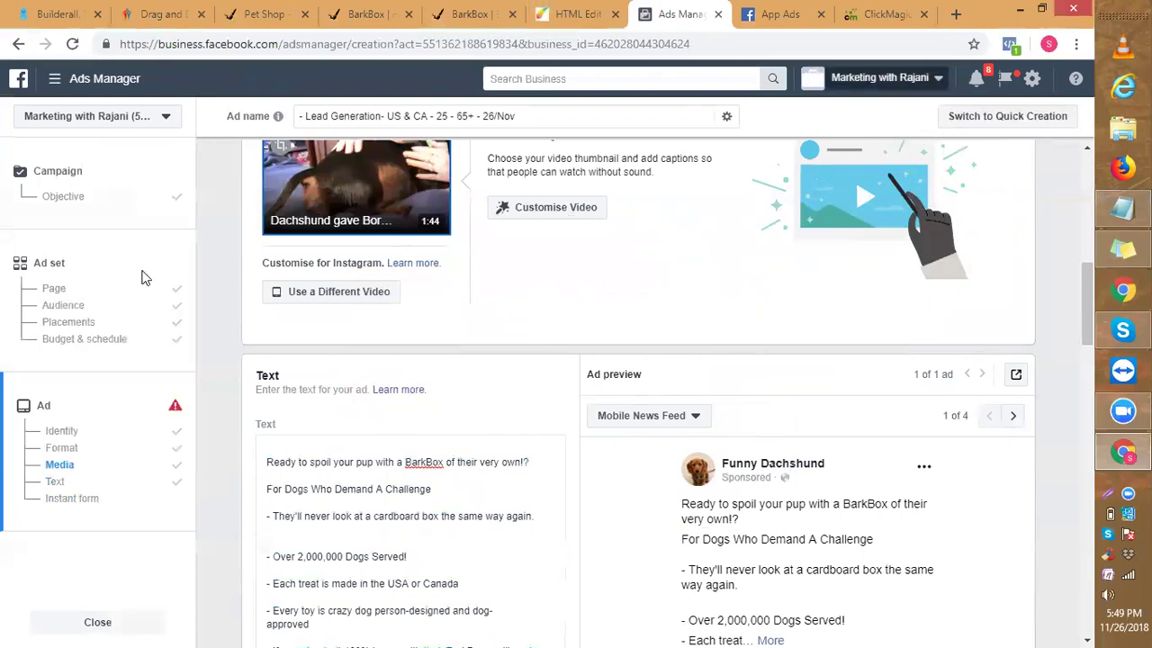
click(55, 83)
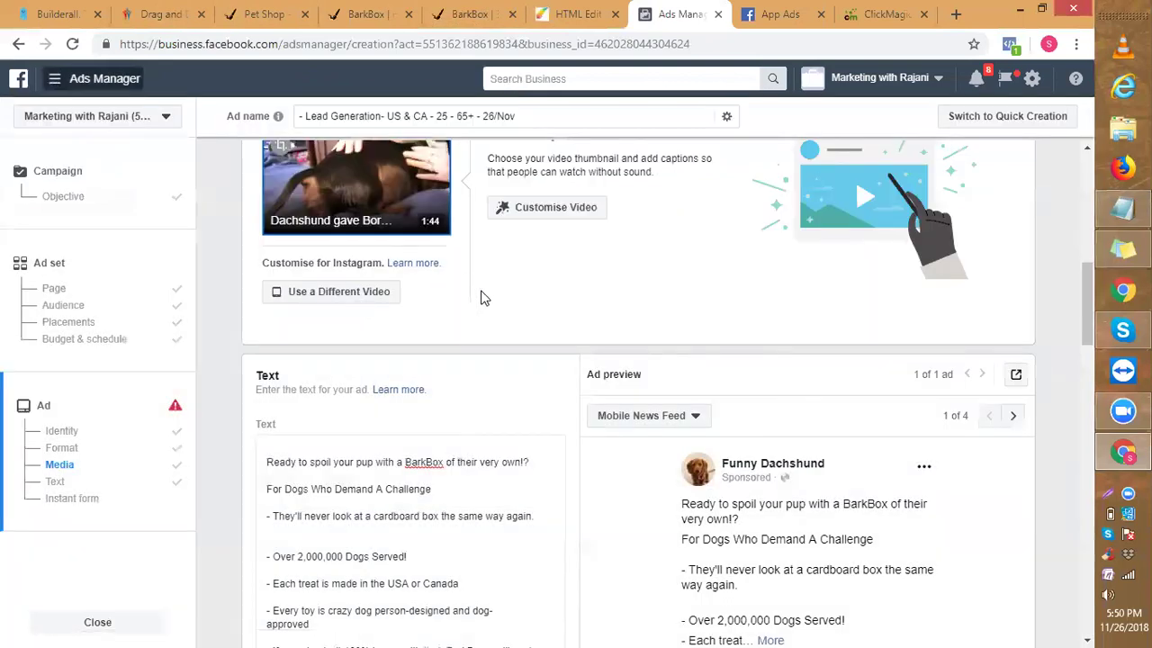
key(ctrl+t)
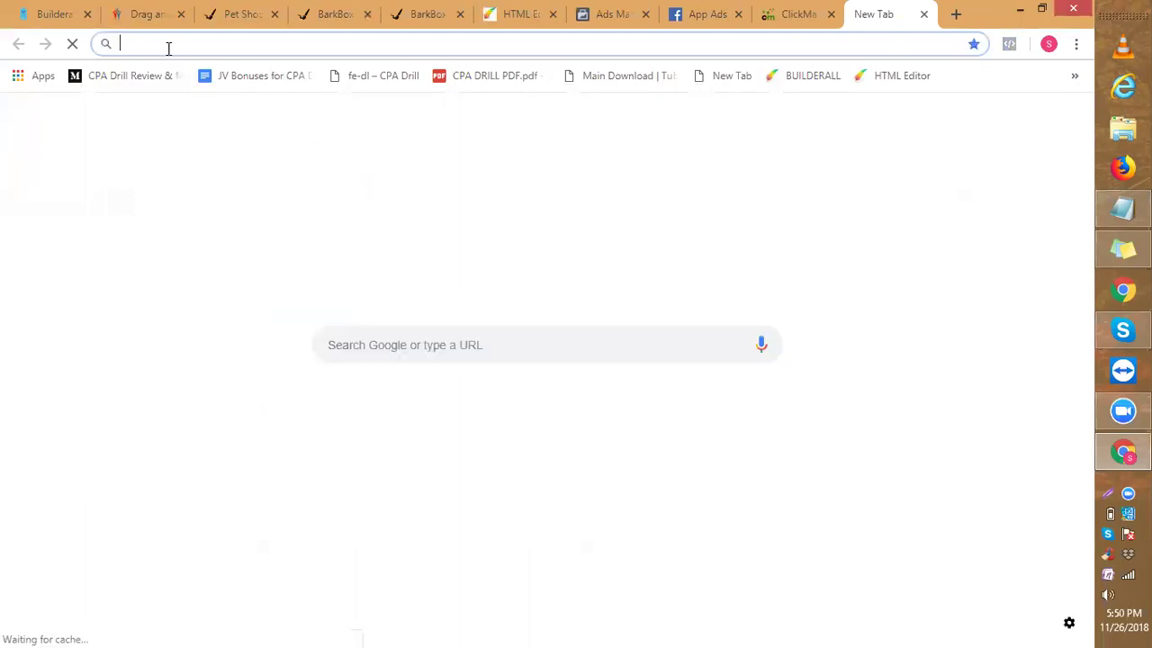
text(BUSINESS)
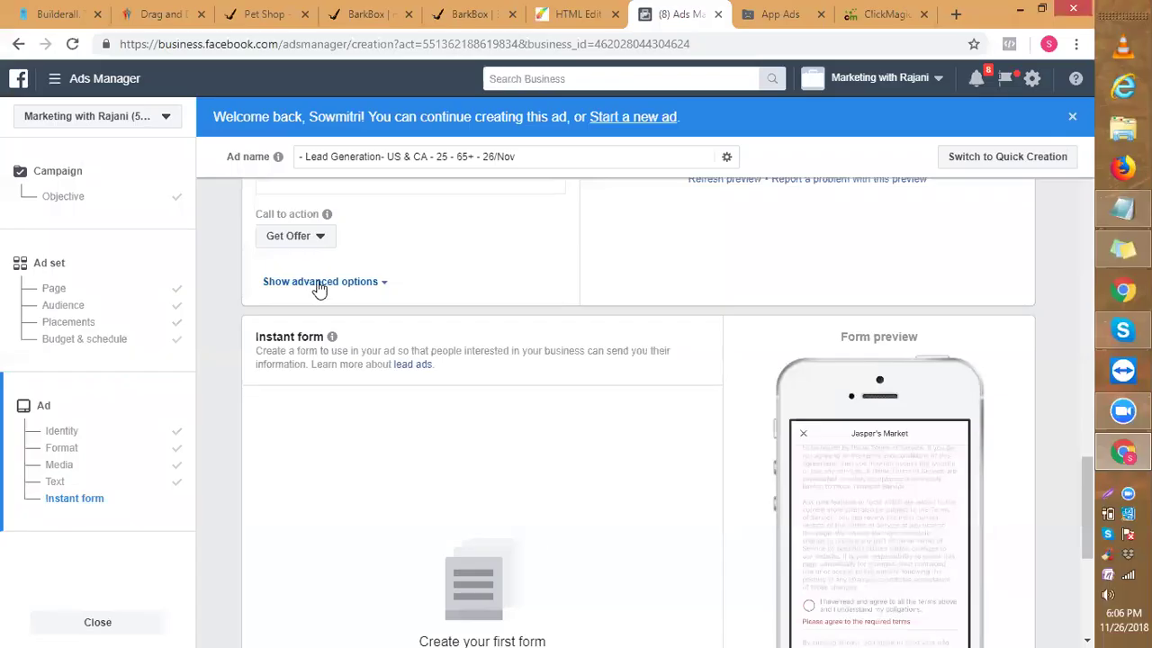
Expand the ad's advanced options, set the Facebook tracking pixel to pixel 1 and continue to the instant form section.
click(322, 283)
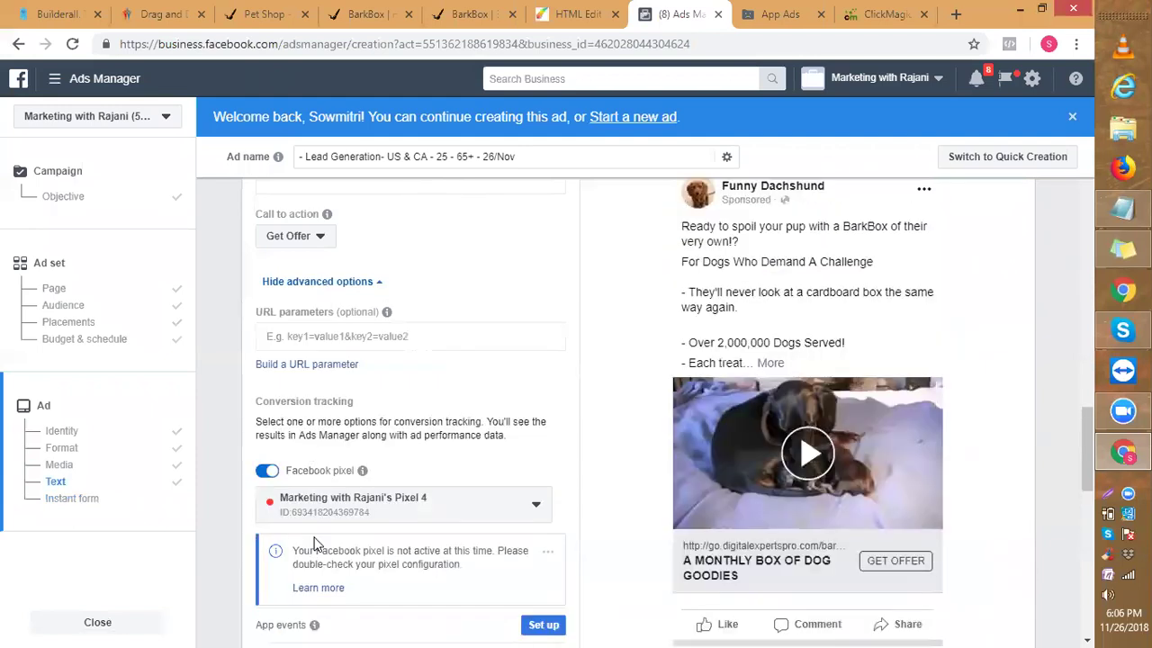
click(420, 512)
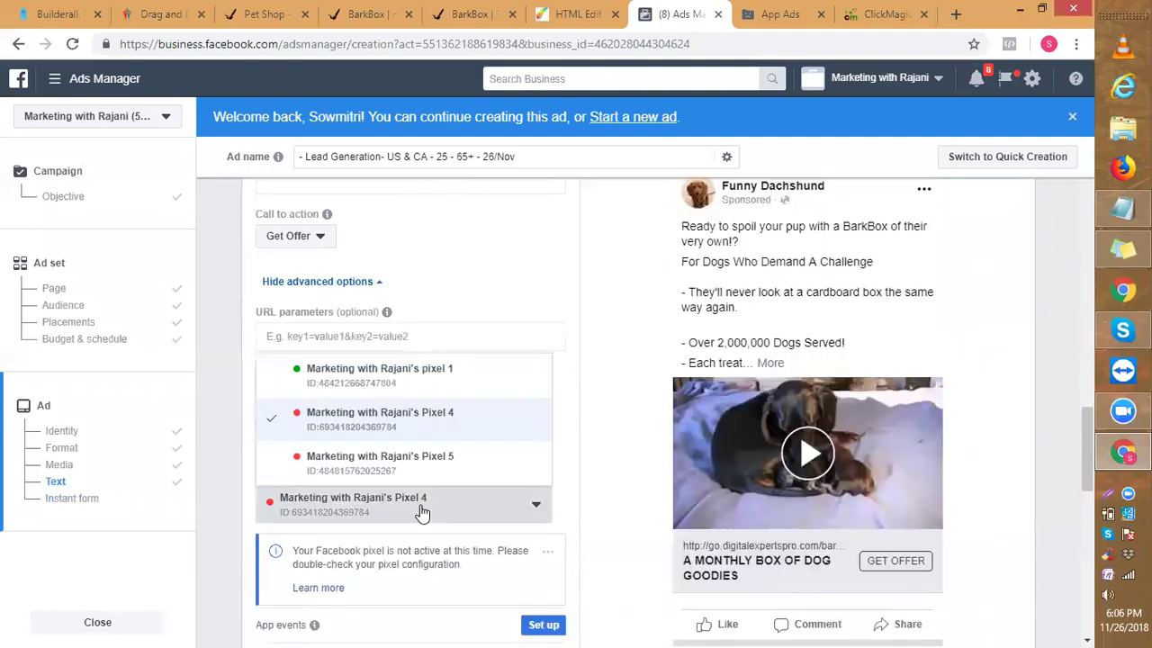
click(411, 376)
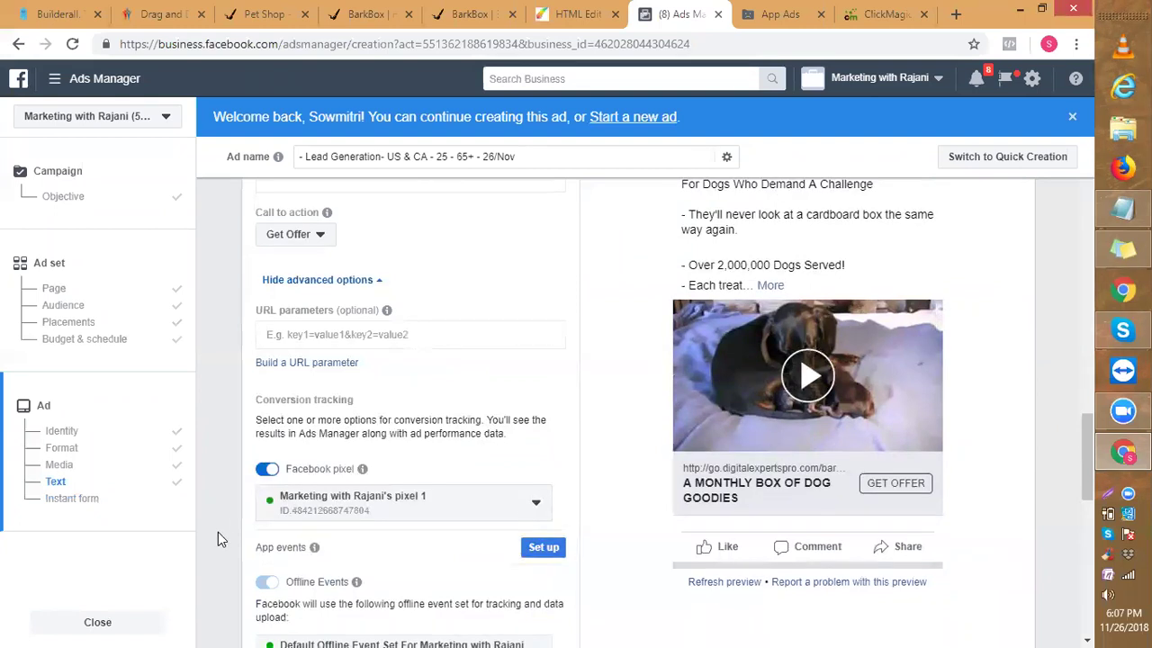
scroll(217, 537, down, 3)
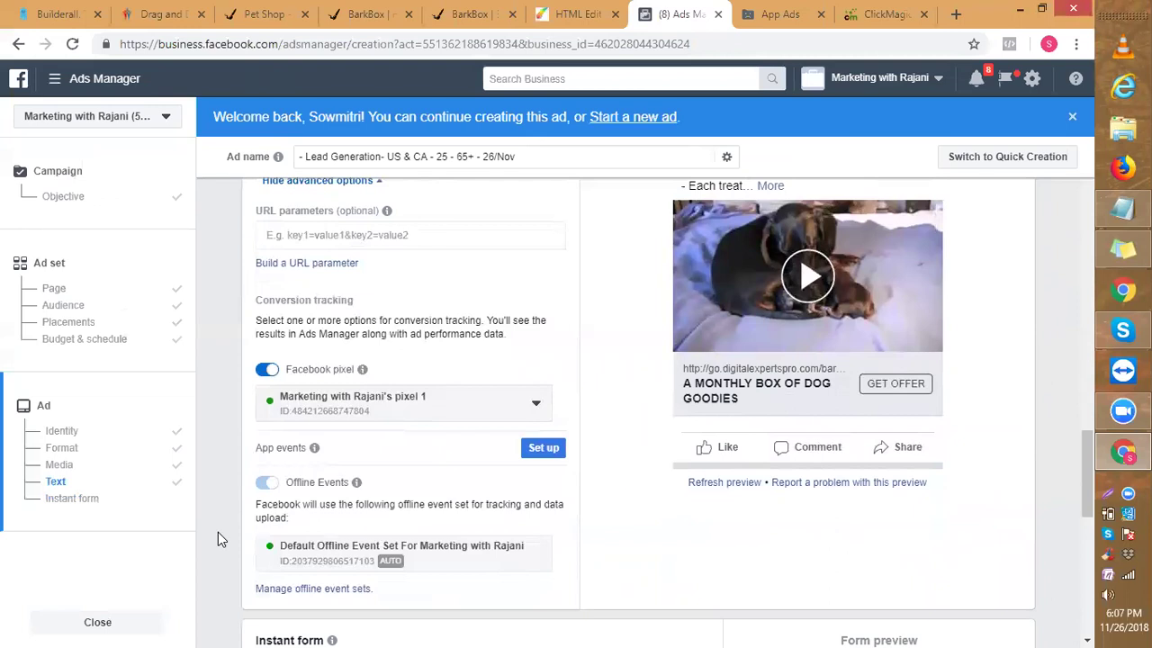
scroll(218, 538, down, 2)
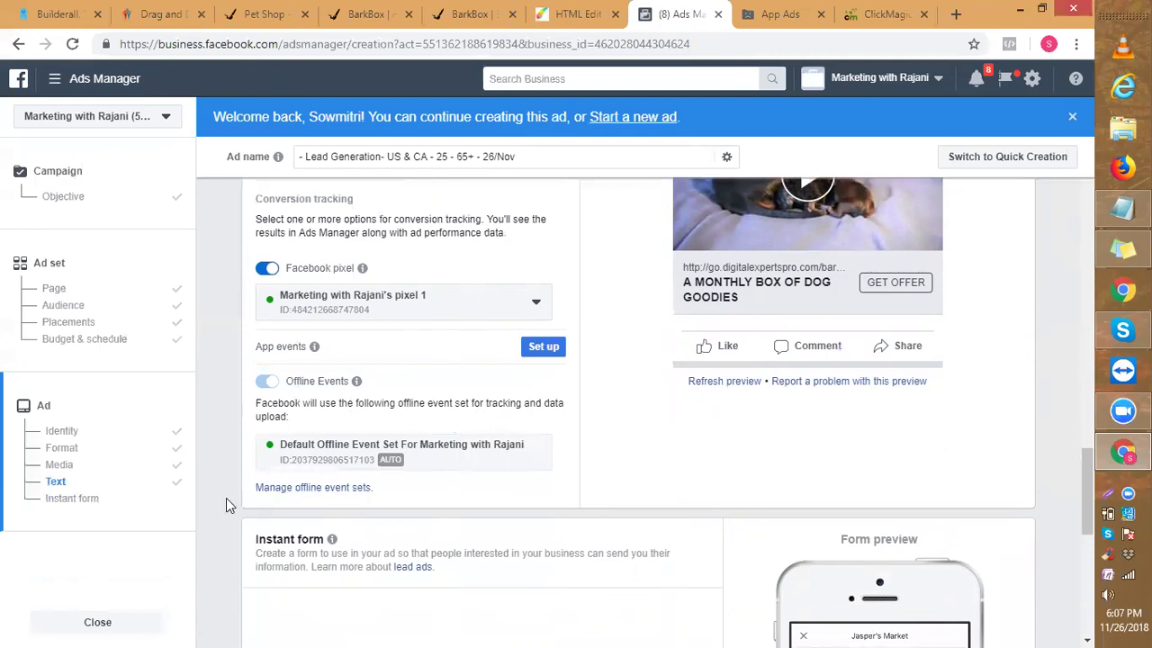
scroll(225, 506, down, 3)
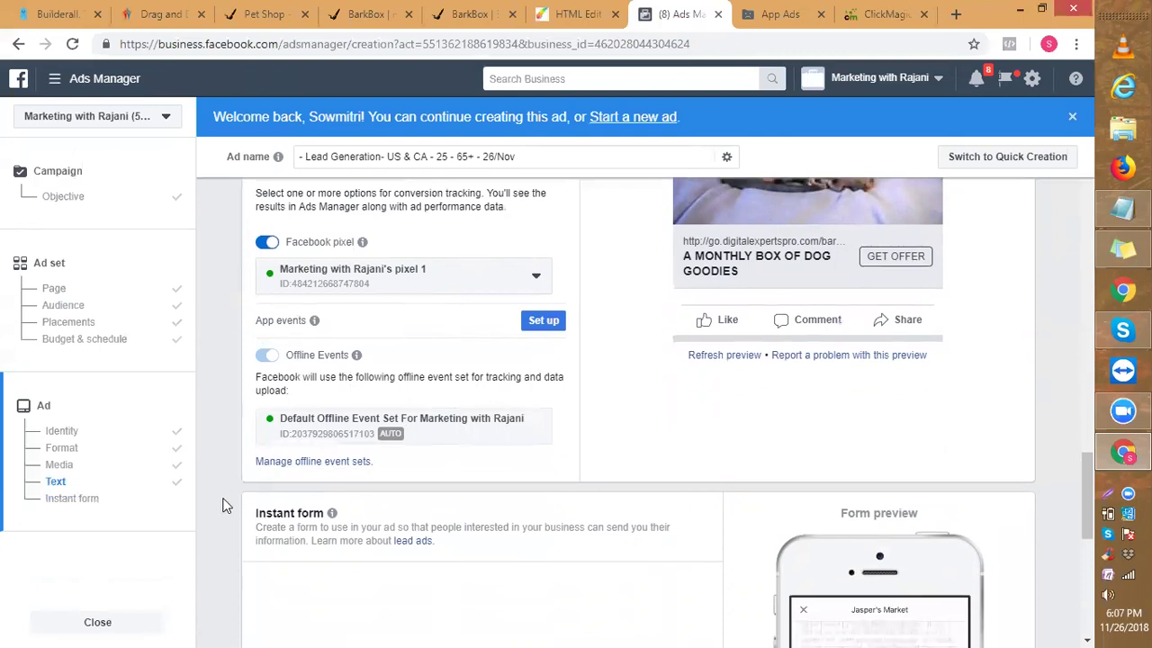
Try to confirm the lead ad without creating an instant form.
scroll(225, 506, down, 3)
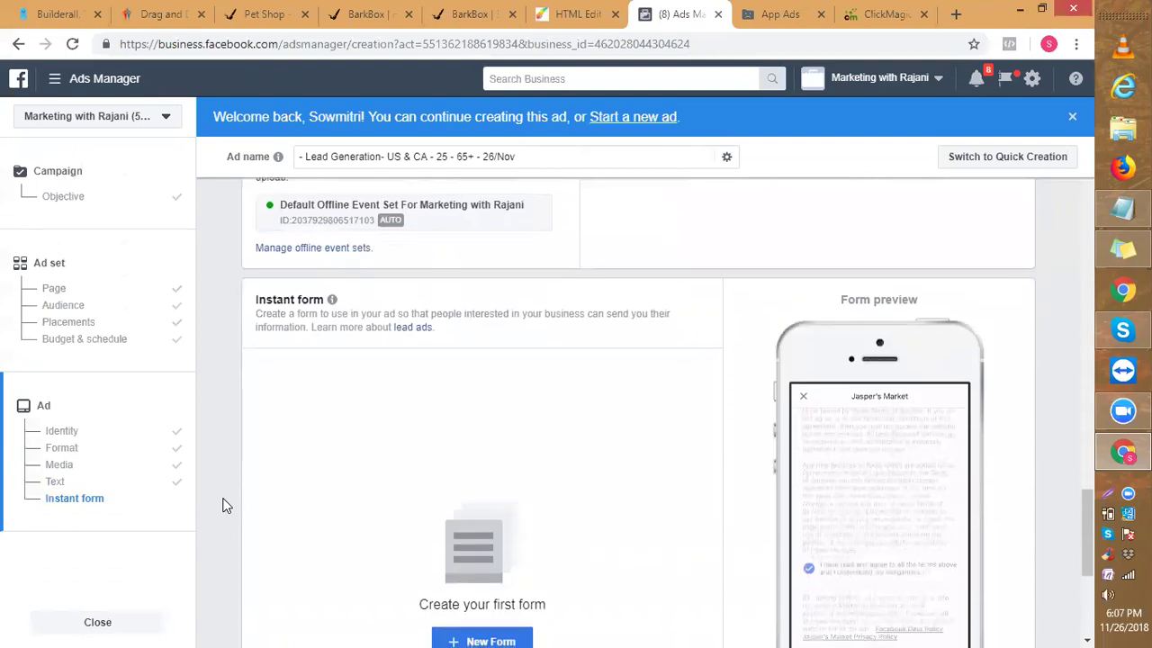
scroll(225, 506, down, 2)
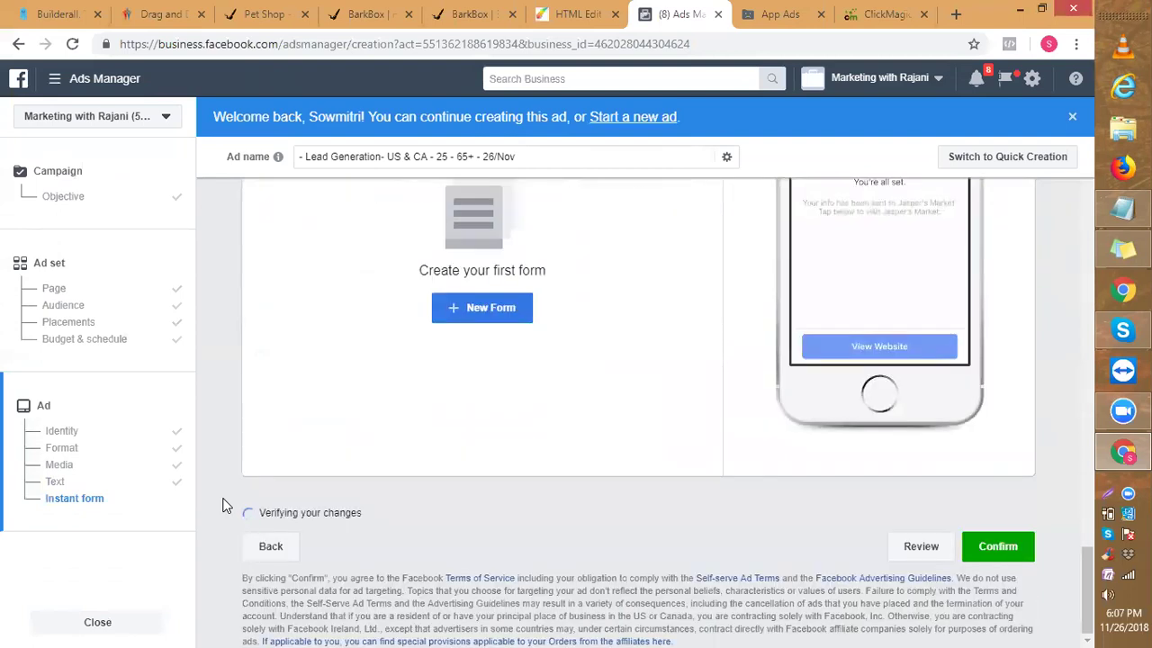
click(988, 556)
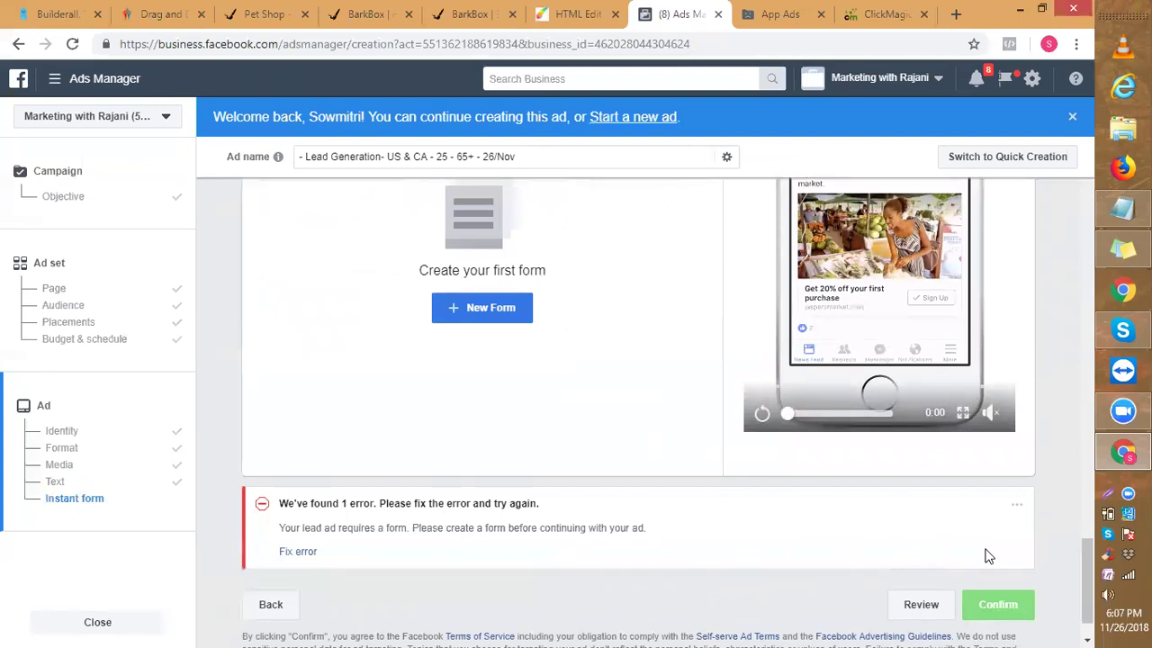
Open a new instant form, examine its content sections and form configuration settings, and close it without saving.
scroll(987, 556, up, 3)
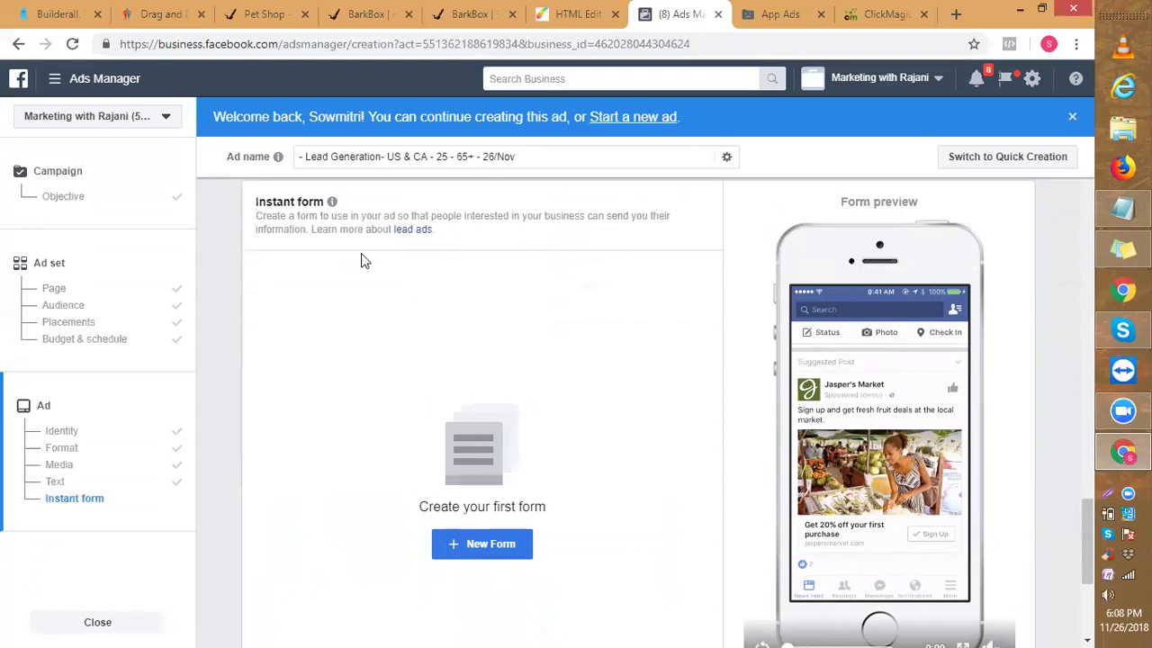
click(477, 546)
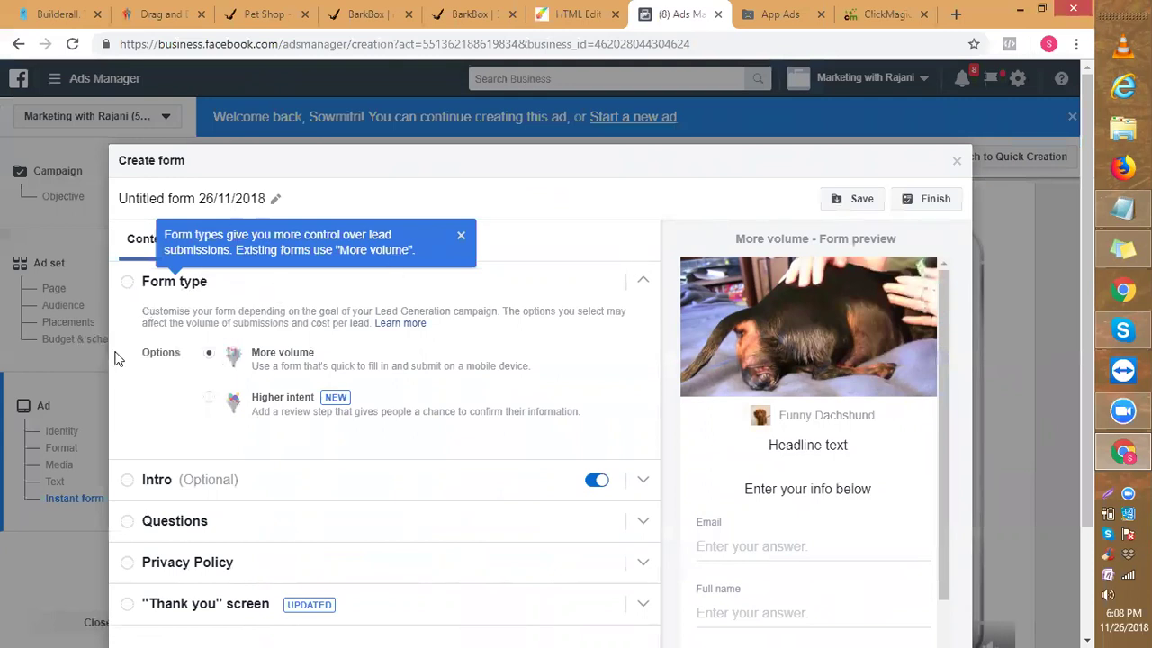
click(461, 236)
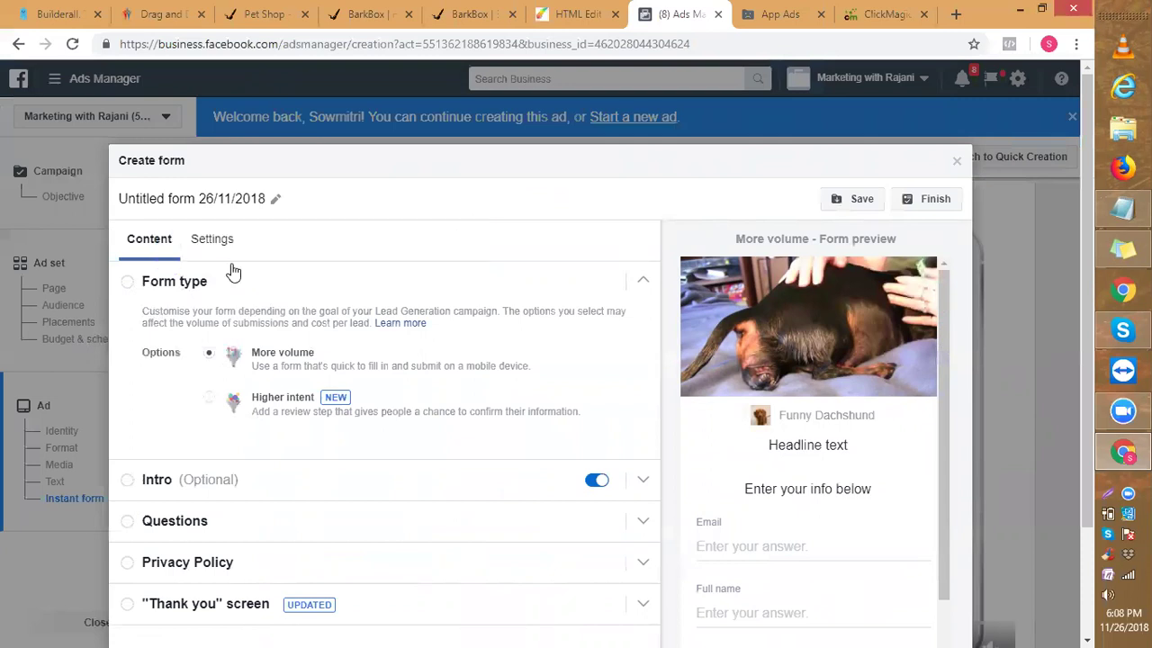
click(203, 244)
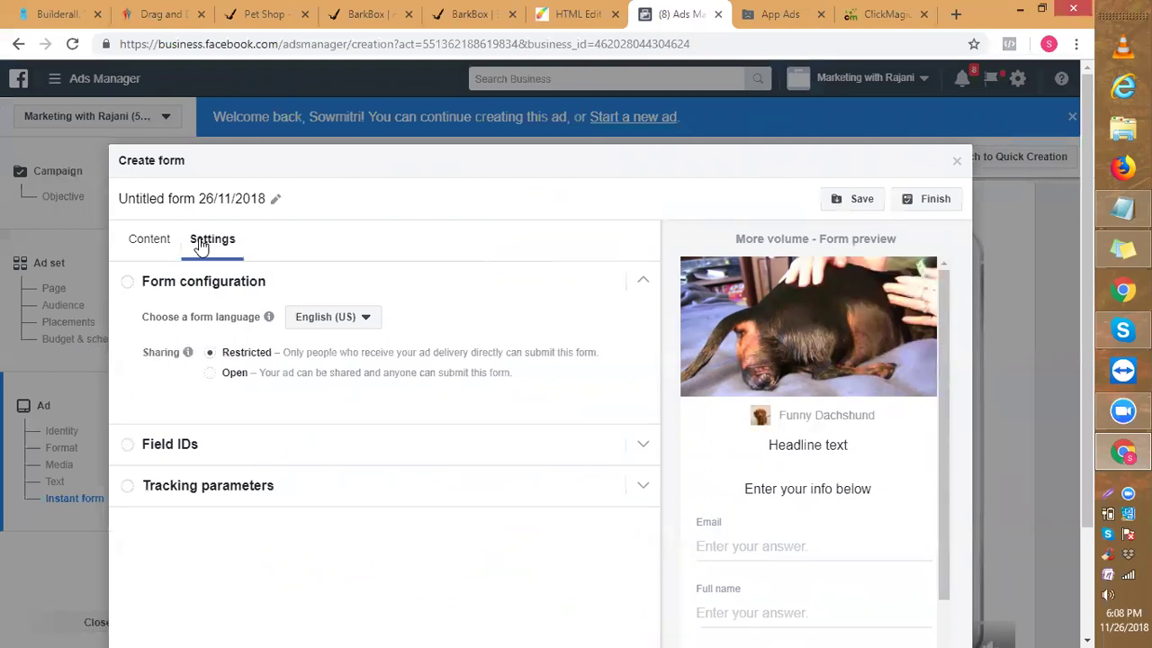
click(139, 246)
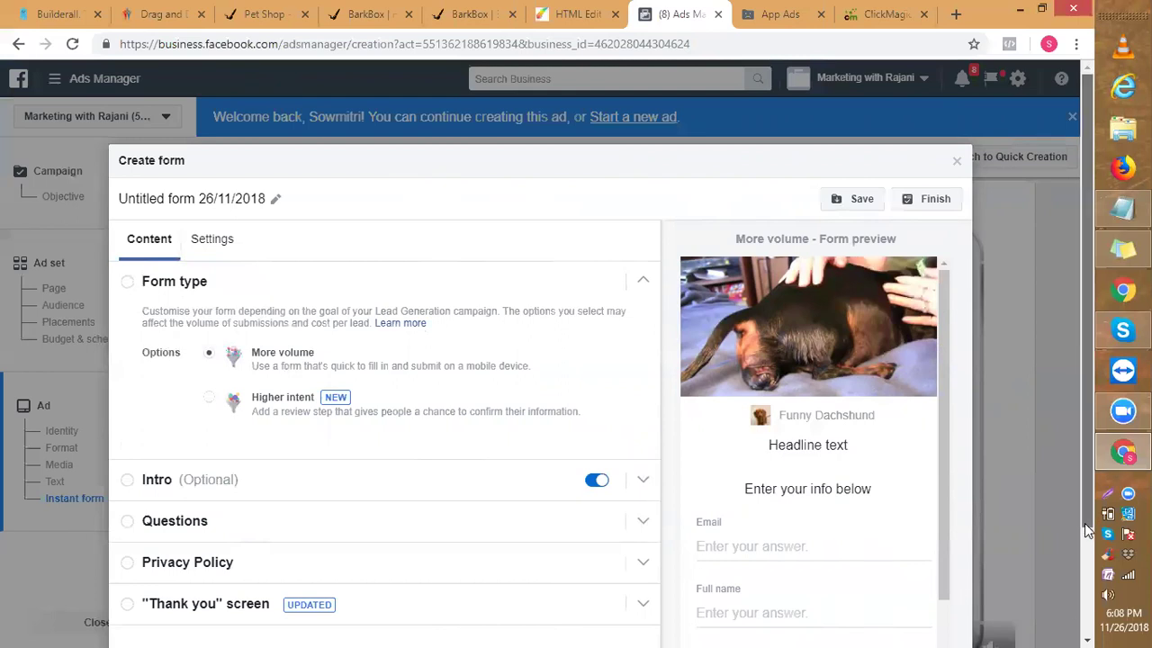
scroll(1085, 523, down, 1)
scroll(1085, 542, down, 1)
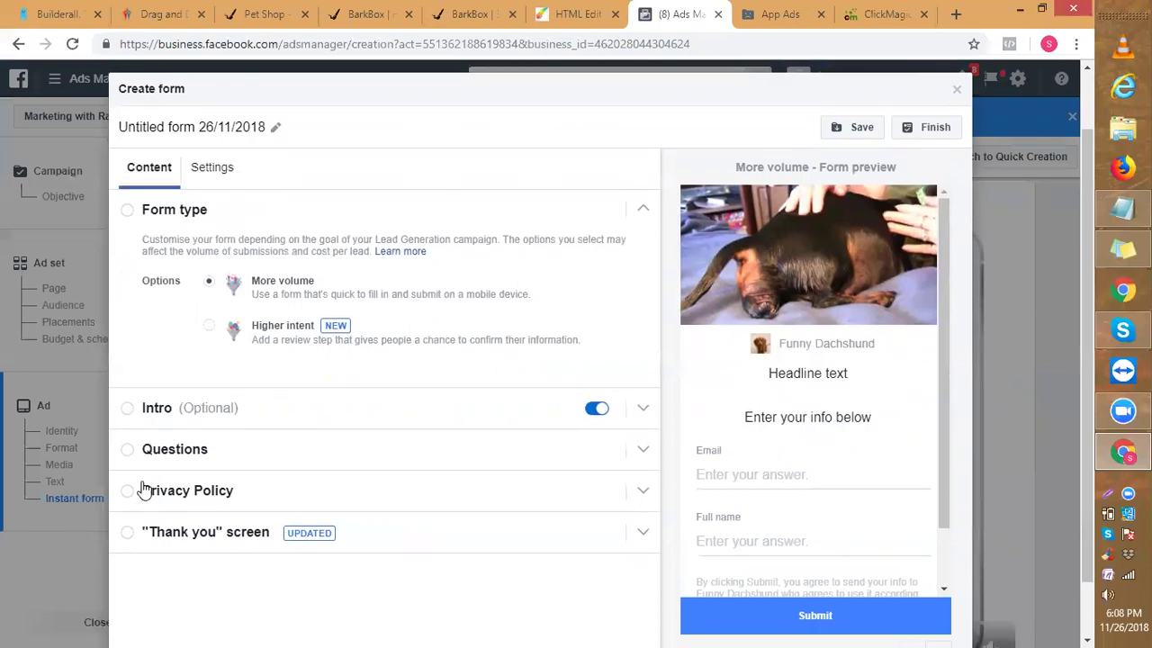
click(956, 93)
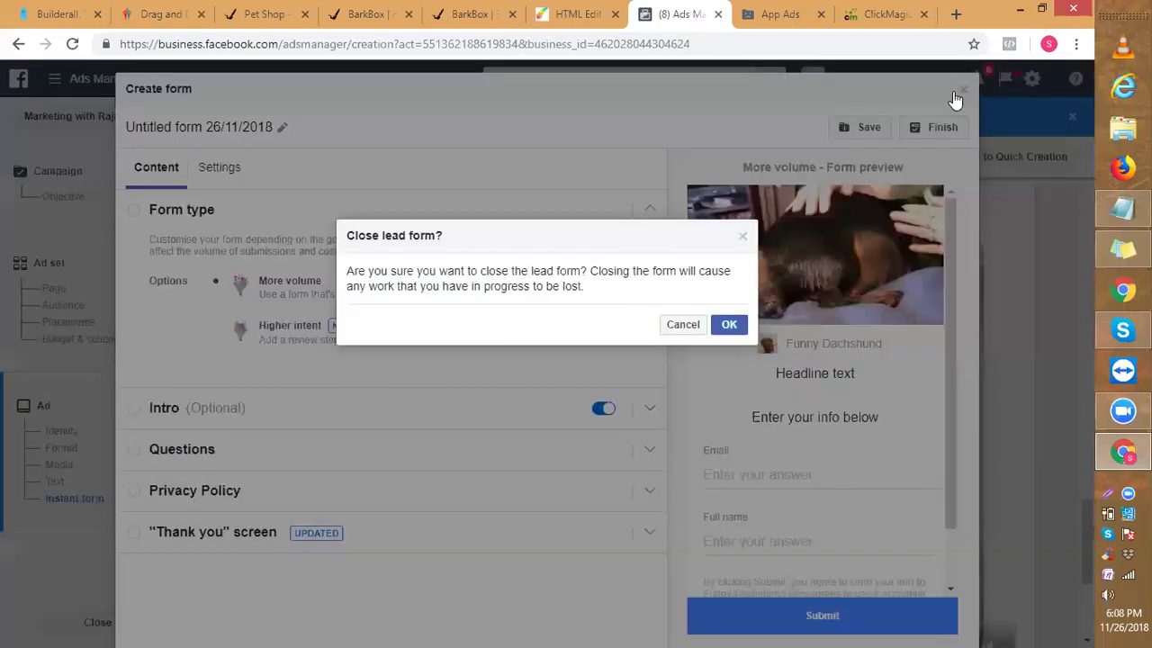
click(728, 328)
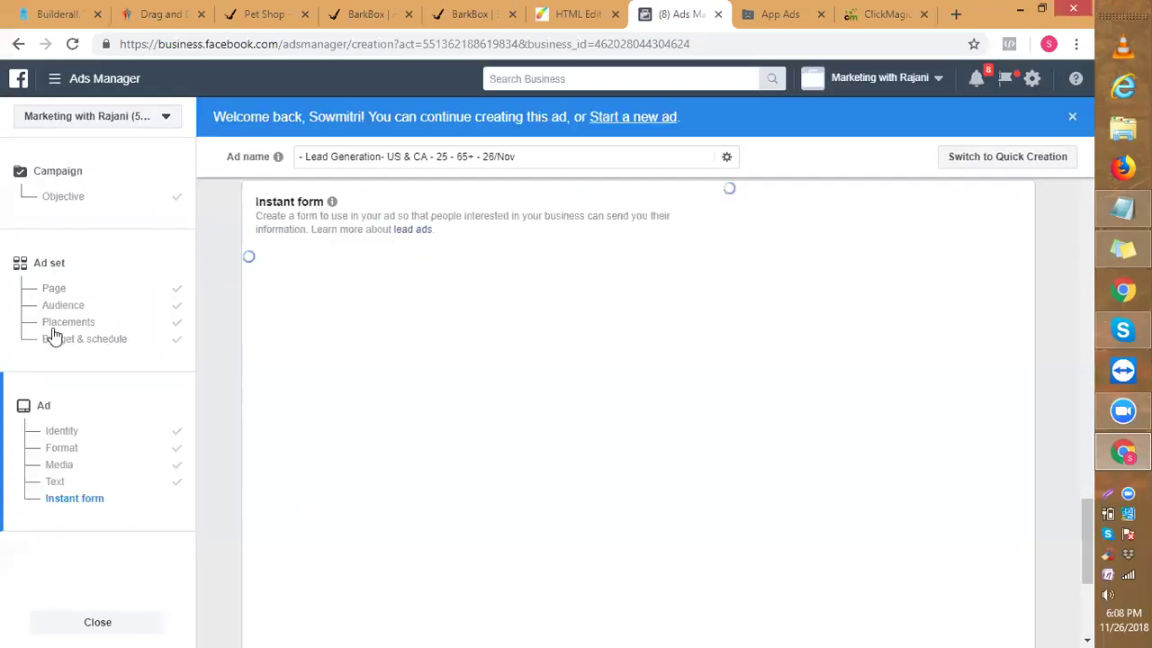
Return to the campaign's marketing objective and change it to Conversions.
click(62, 196)
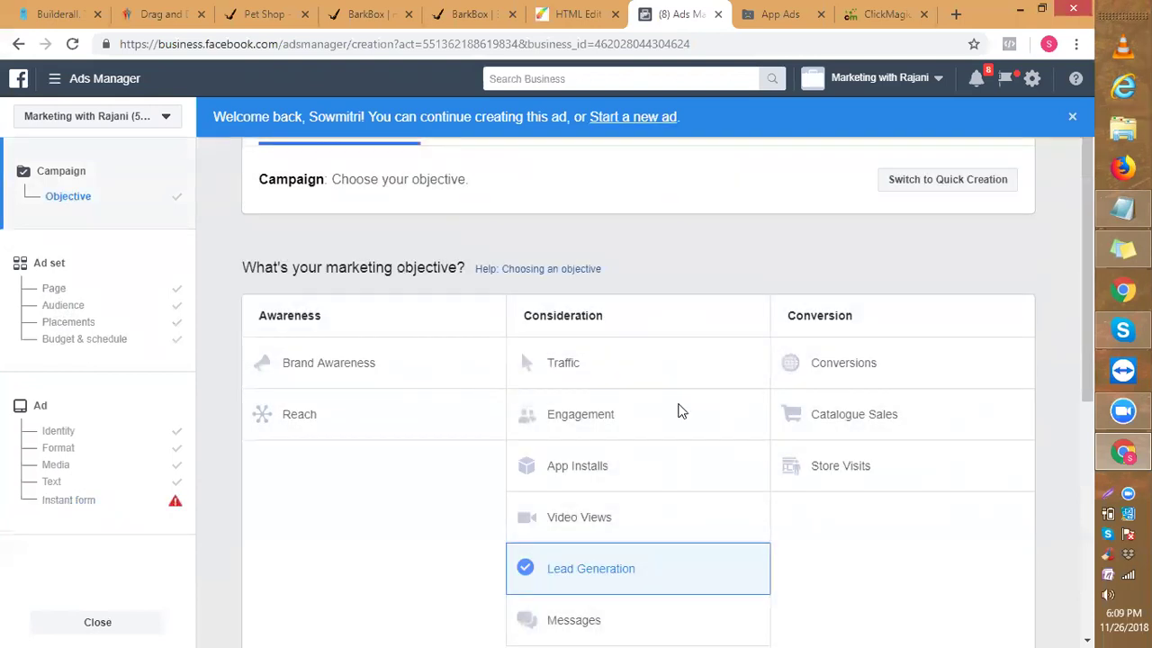
click(834, 369)
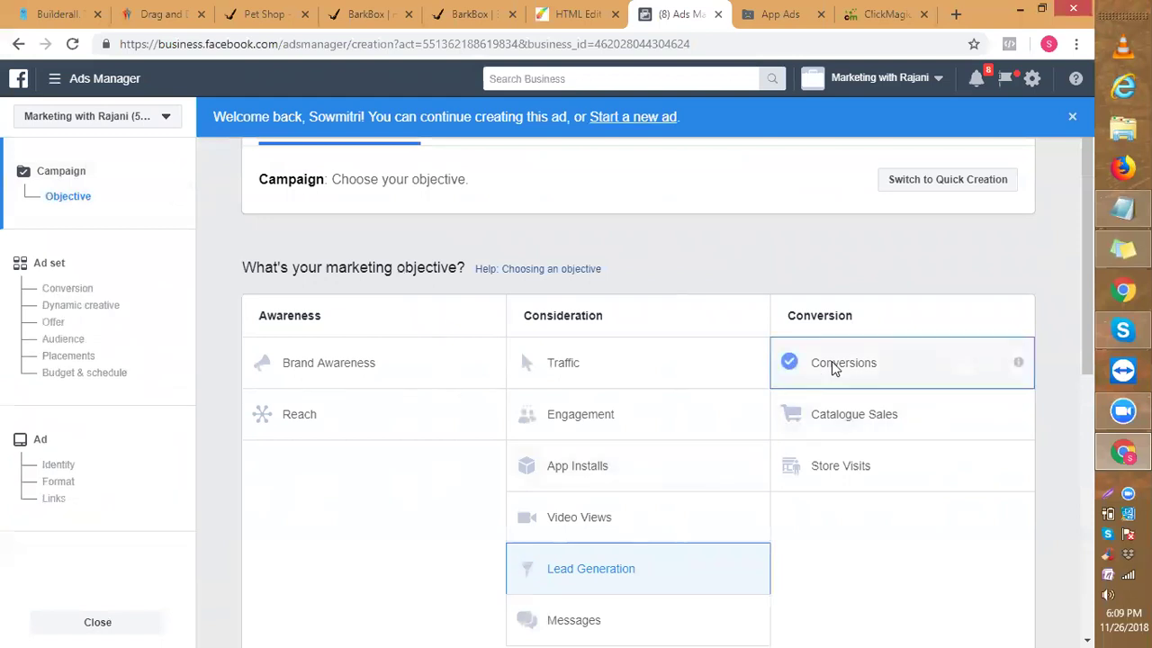
scroll(833, 369, down, 3)
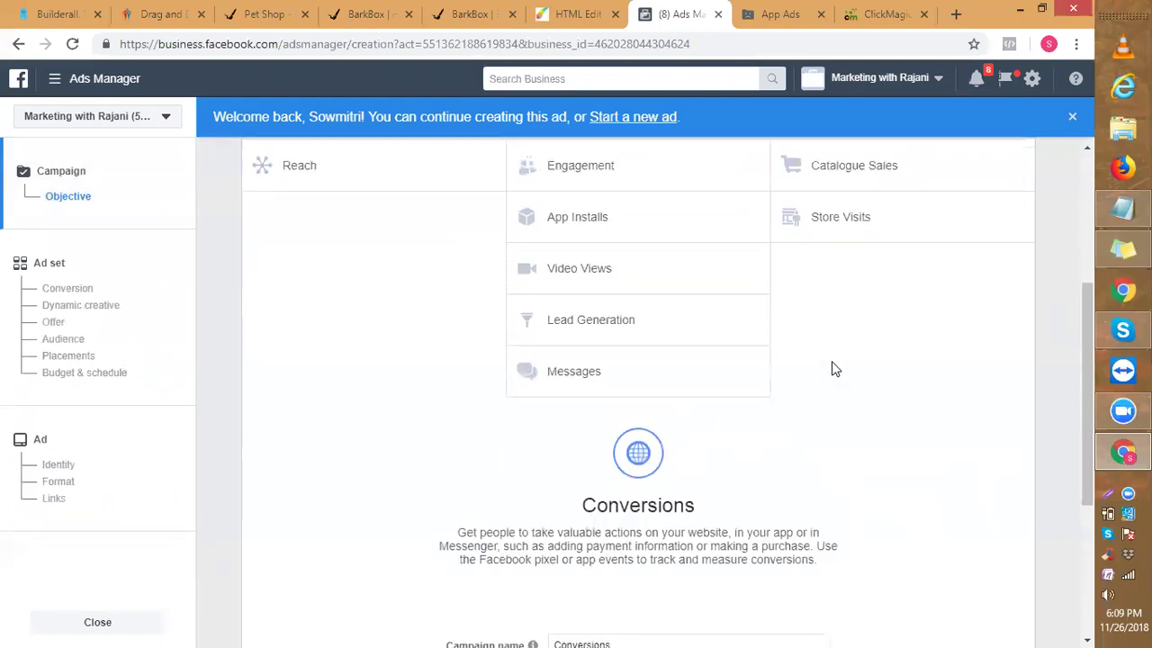